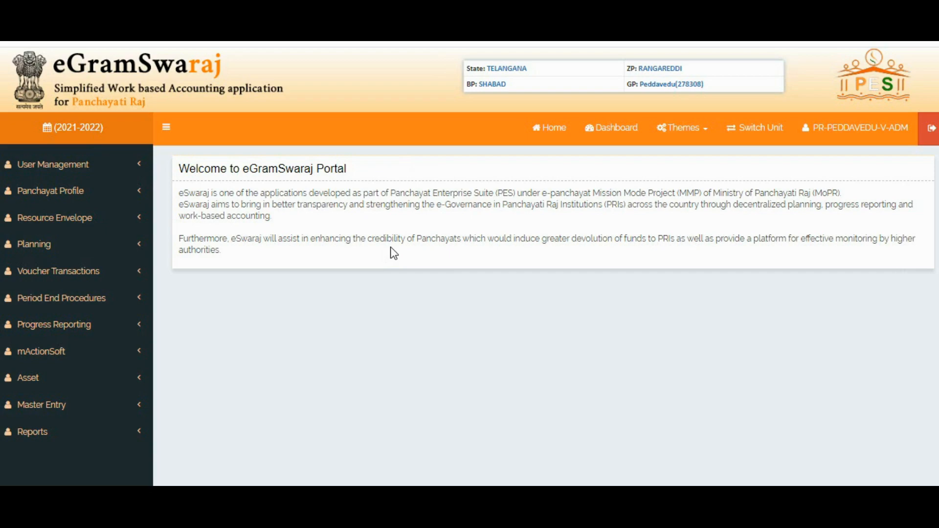
# Glance at the 2021-2022 annual budget document in Word, then return to eGramSwaraj and open the Budget Allocation page.
pyautogui.click(464, 498)
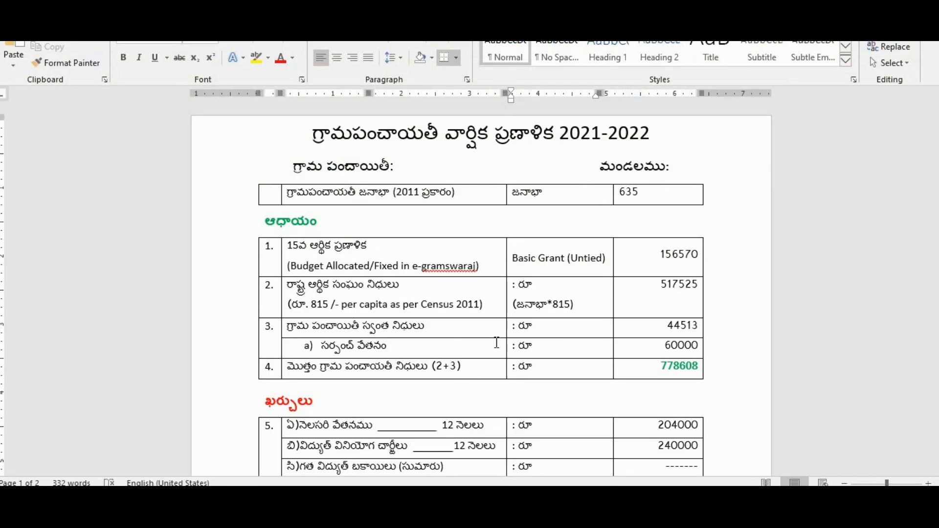
pyautogui.click(615, 498)
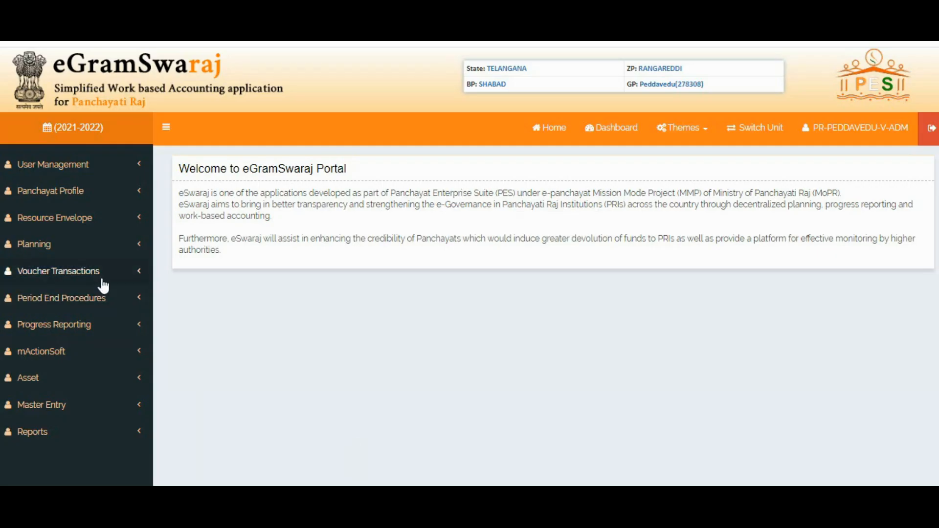
pyautogui.click(88, 219)
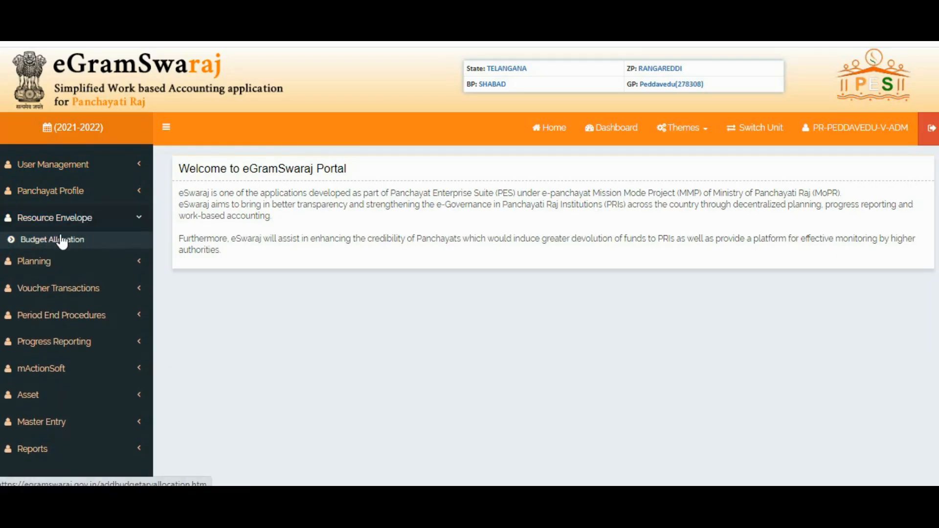
pyautogui.click(62, 240)
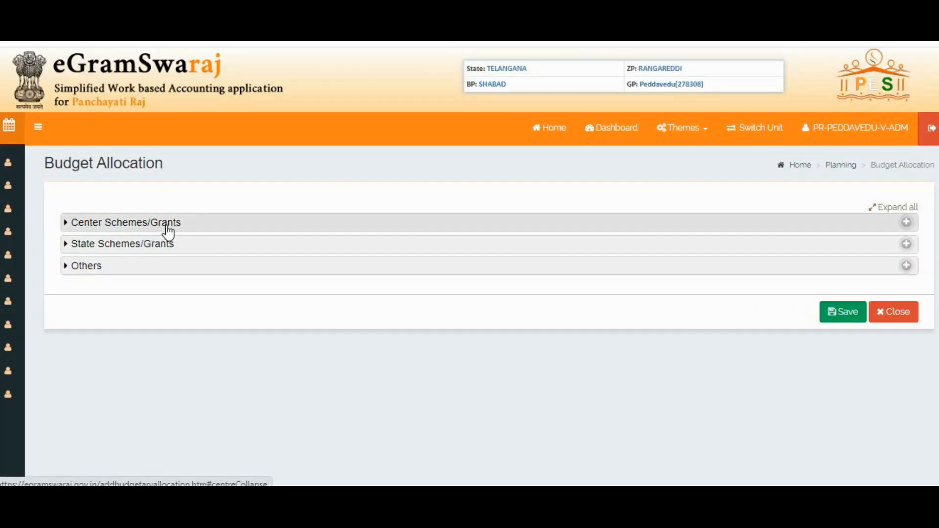
# Review the Center Schemes/Grants allocations down to the XV Finance Commission basic and tied grants.
pyautogui.click(167, 226)
pyautogui.scroll(-8, 564, 339)
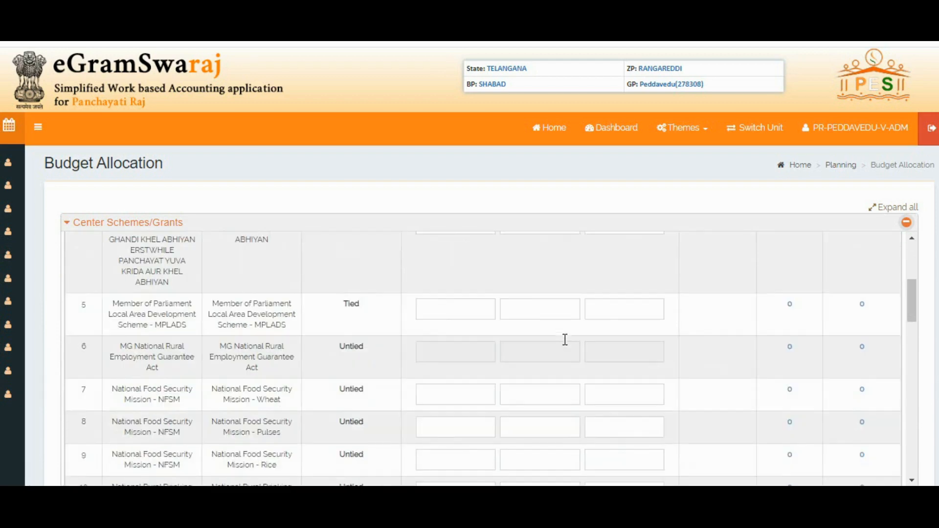
pyautogui.scroll(-12, 569, 345)
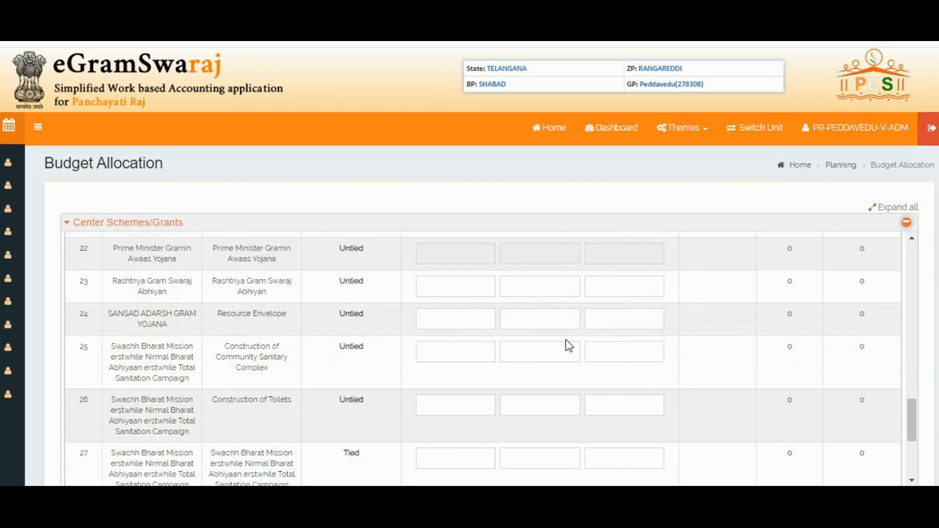
pyautogui.scroll(-2, 569, 345)
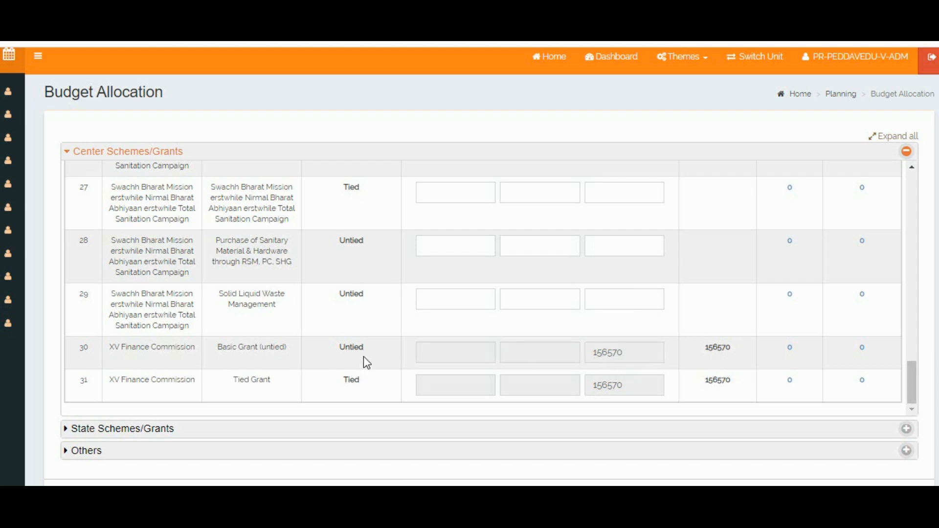
# Review the State Schemes/Grants allocations and compare the State Finance Commission amount with the annual budget document in Word.
pyautogui.click(164, 431)
pyautogui.scroll(-2, 582, 313)
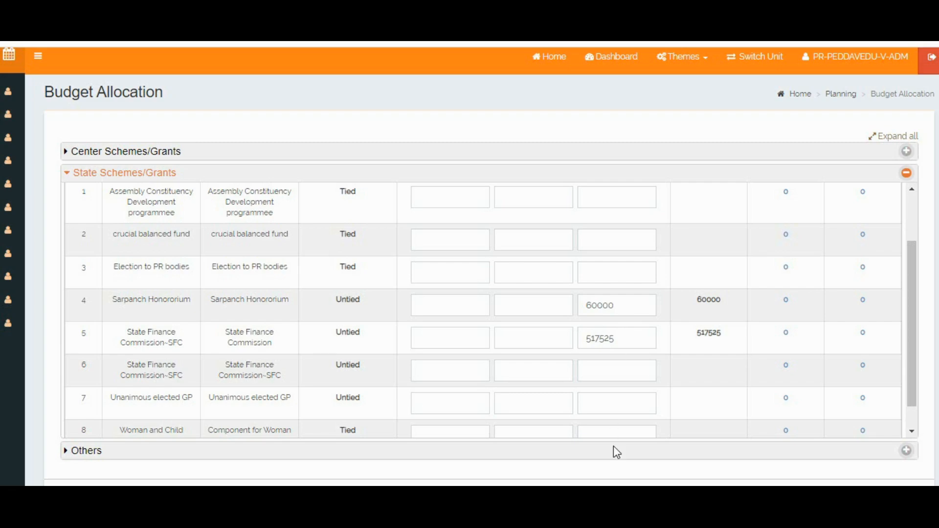
pyautogui.hotkey('alt', 'Tab')
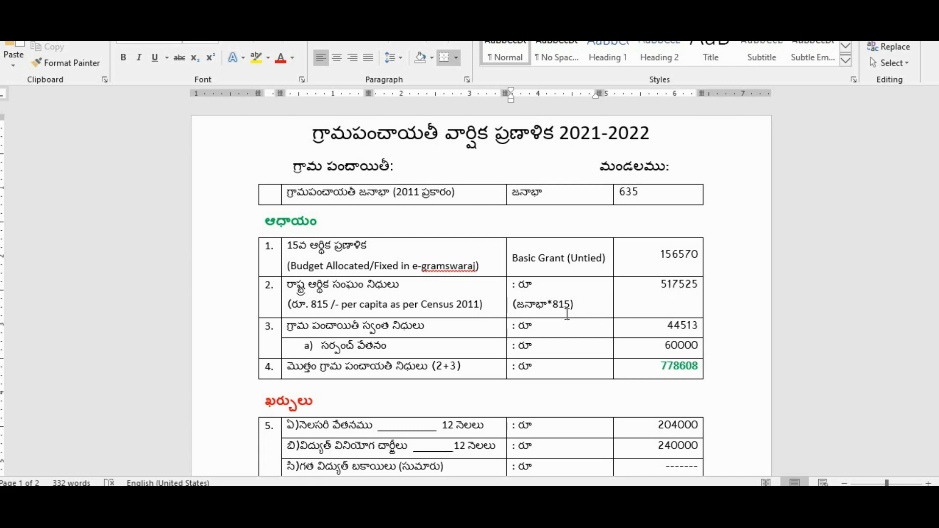
pyautogui.click(646, 297)
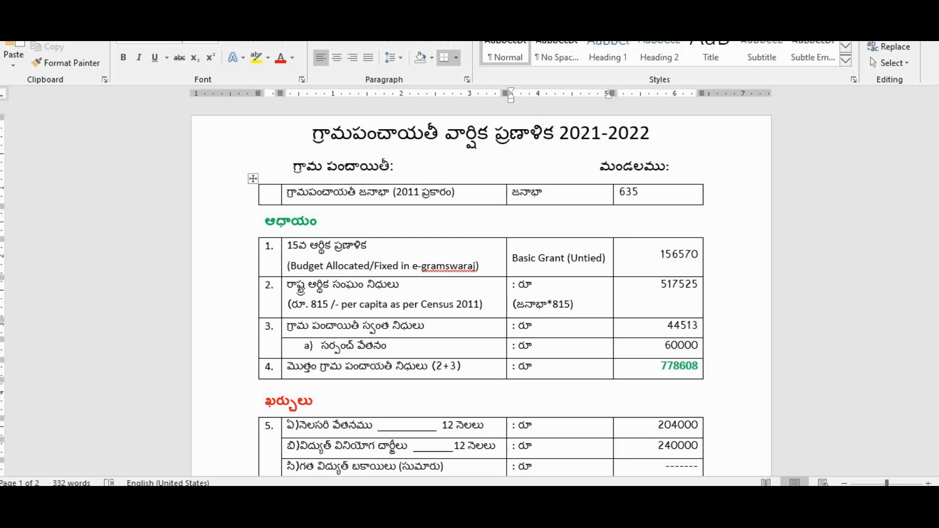
pyautogui.hotkey('alt', 'Tab')
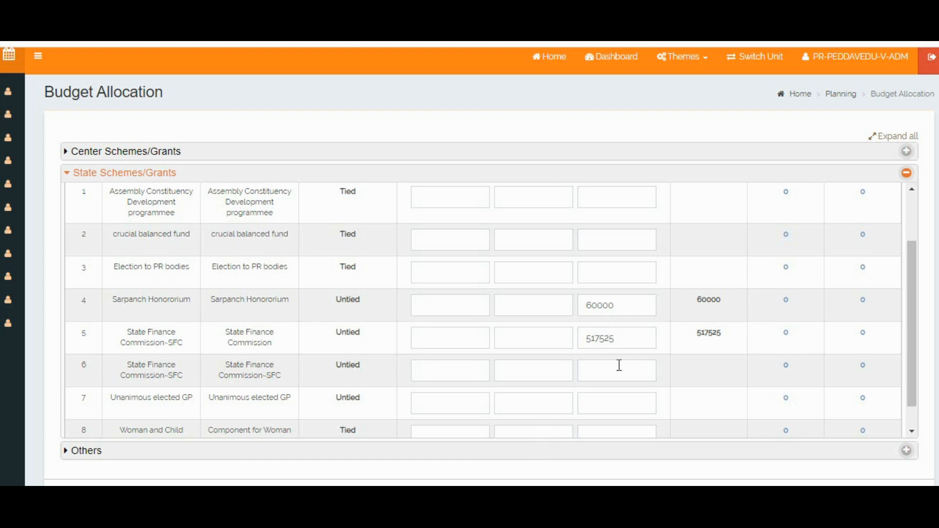
# Check the Own Funds allocation under Others, save the budget allocation and acknowledge the message.
pyautogui.scroll(-1, 618, 366)
pyautogui.click(102, 451)
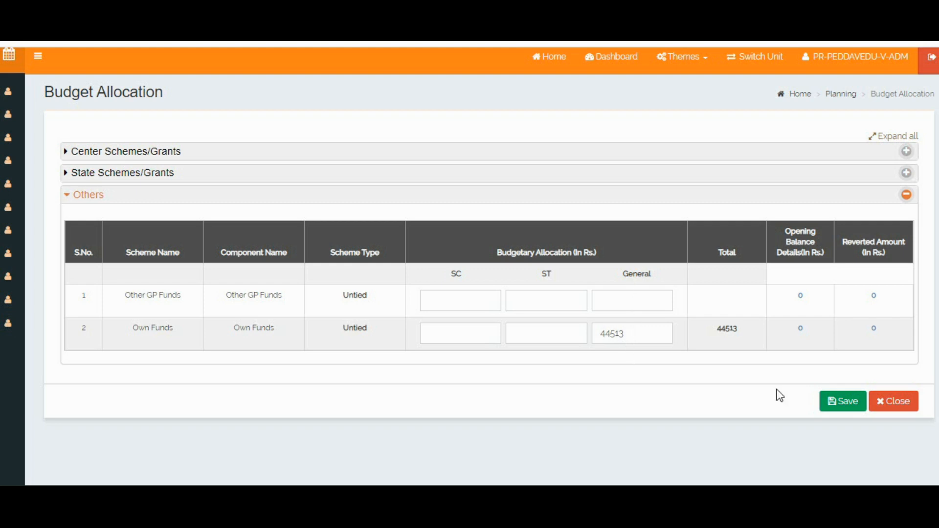
pyautogui.click(828, 400)
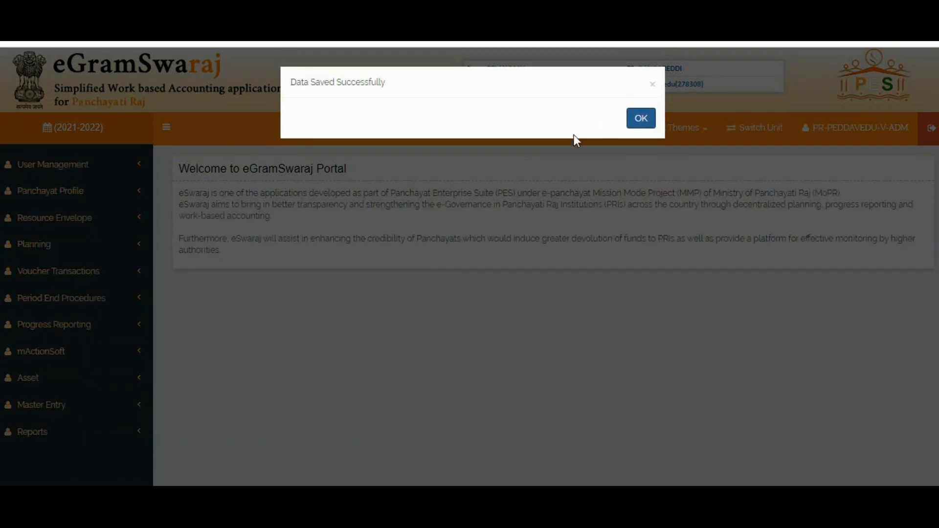
pyautogui.click(641, 118)
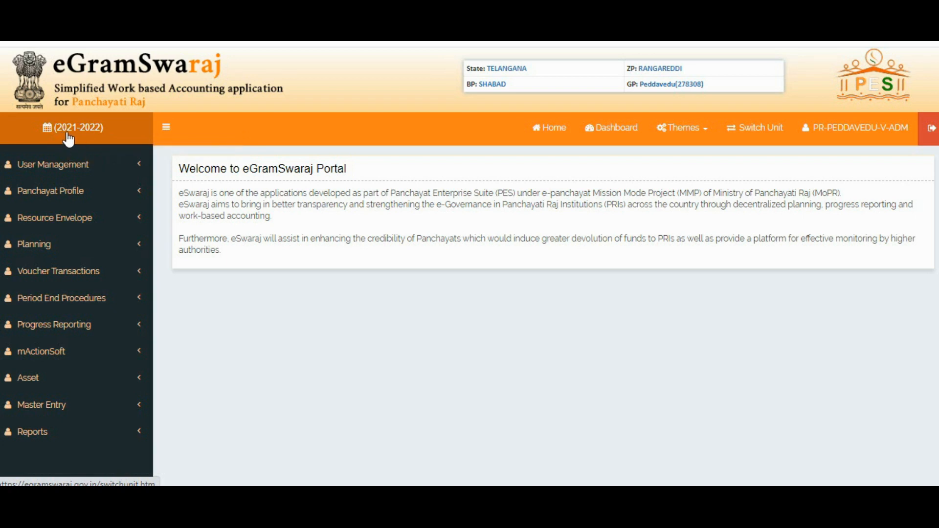
# Switch the assigned unit to financial year 2021-2022 for the Peddavedu Grama Panchayat and submit it.
pyautogui.click(758, 137)
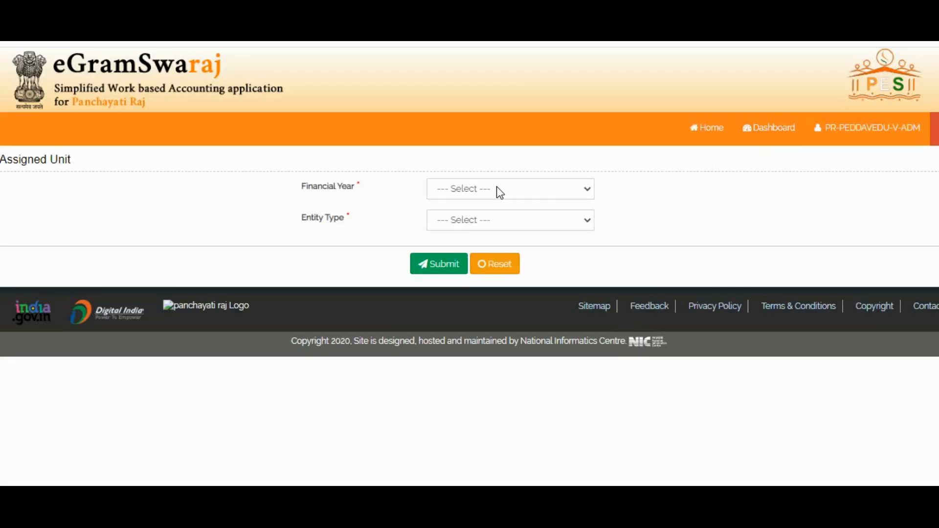
pyautogui.click(497, 189)
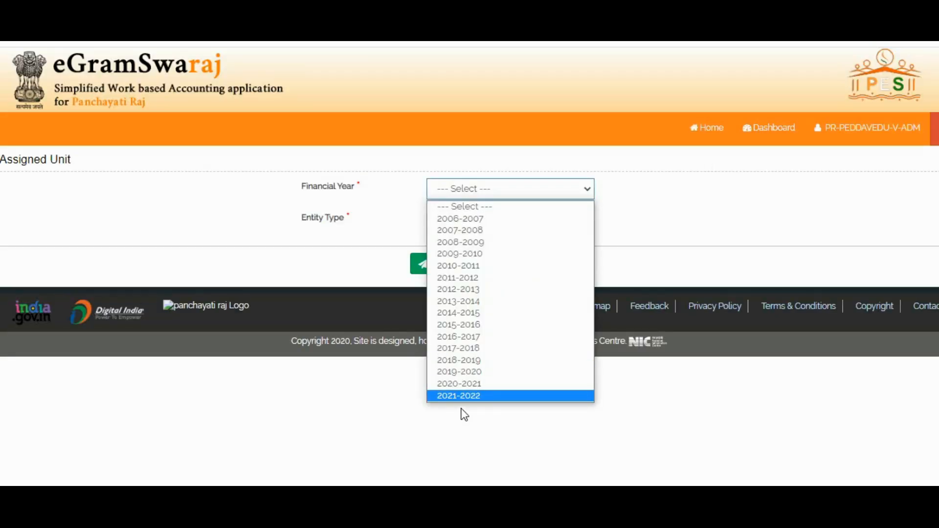
pyautogui.click(470, 395)
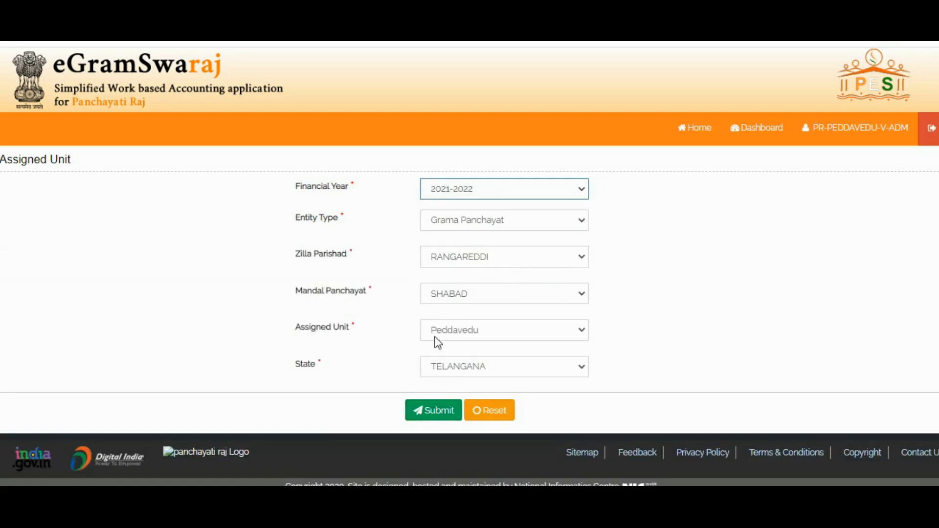
pyautogui.click(451, 414)
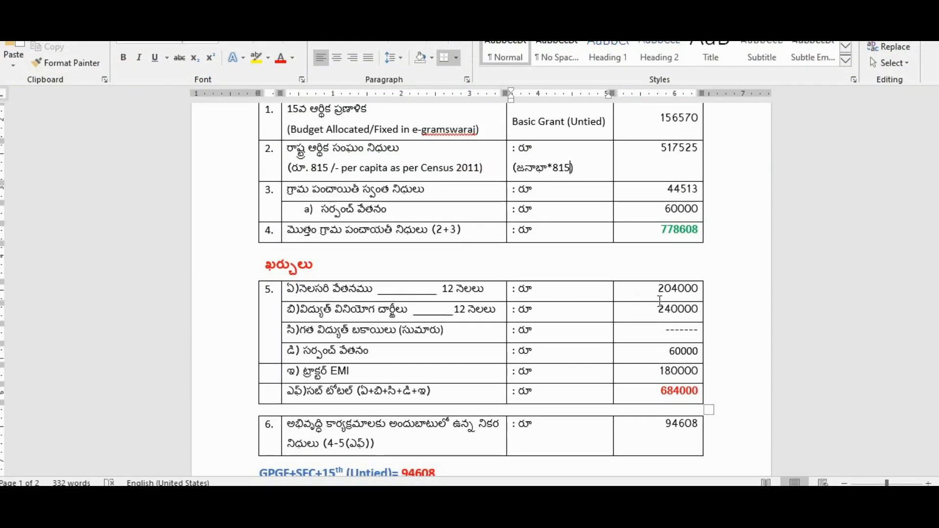
# Examine the expenditure items, net development funds and 15th finance untied and tied allocations in the Word budget document.
pyautogui.scroll(1, 638, 204)
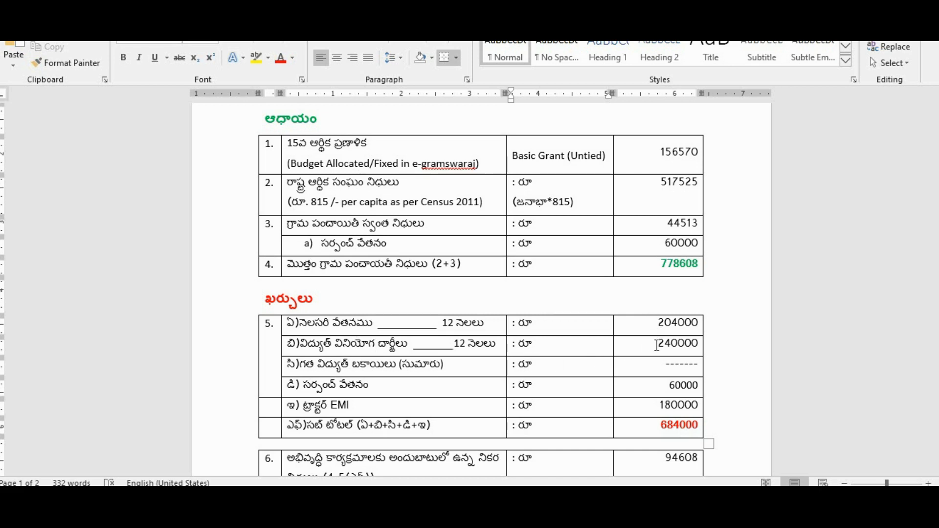
pyautogui.scroll(-1, 656, 345)
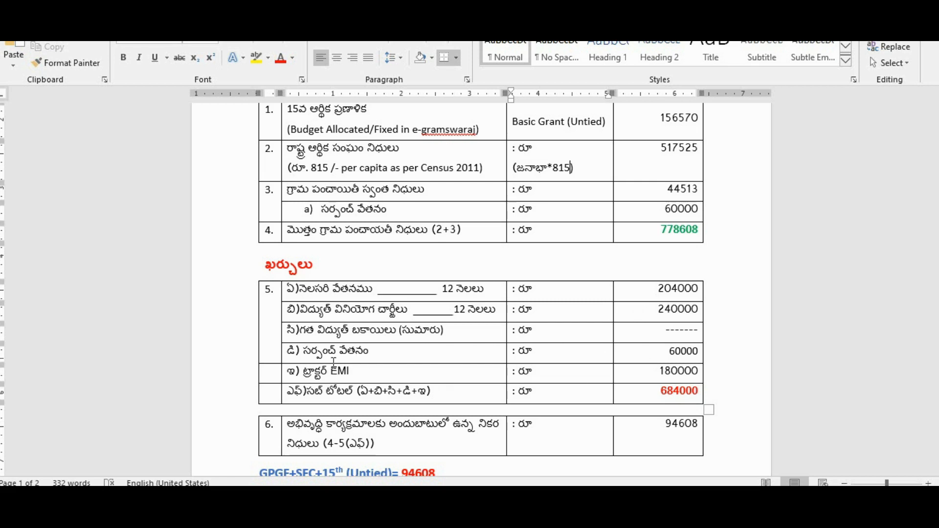
pyautogui.scroll(-1, 640, 356)
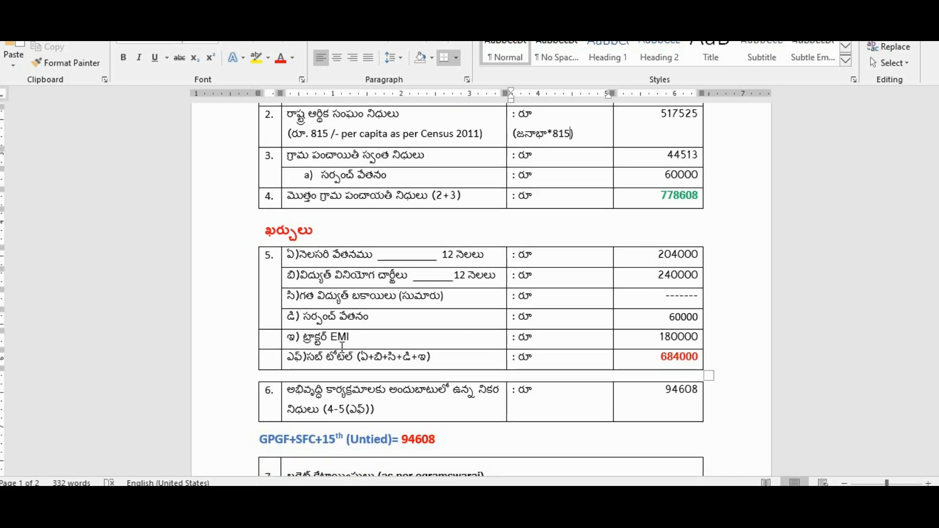
pyautogui.scroll(-2, 660, 341)
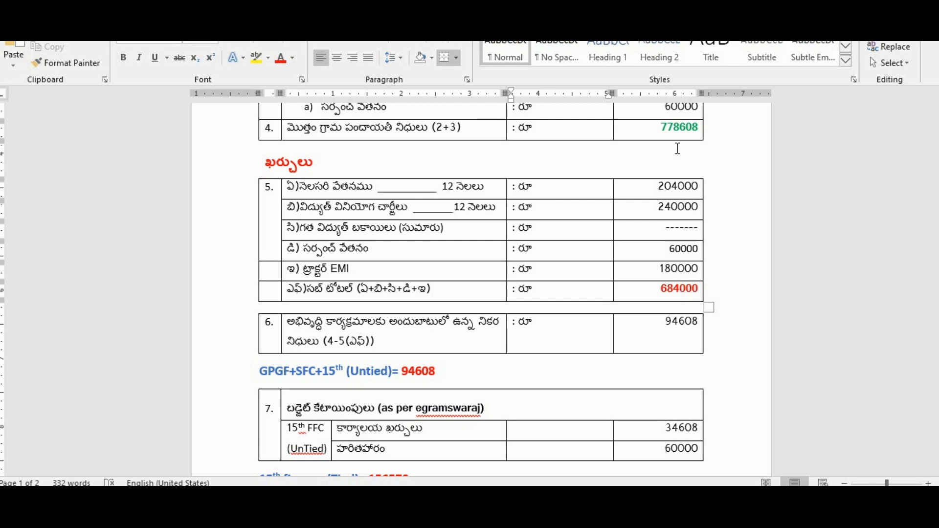
pyautogui.scroll(-3, 624, 333)
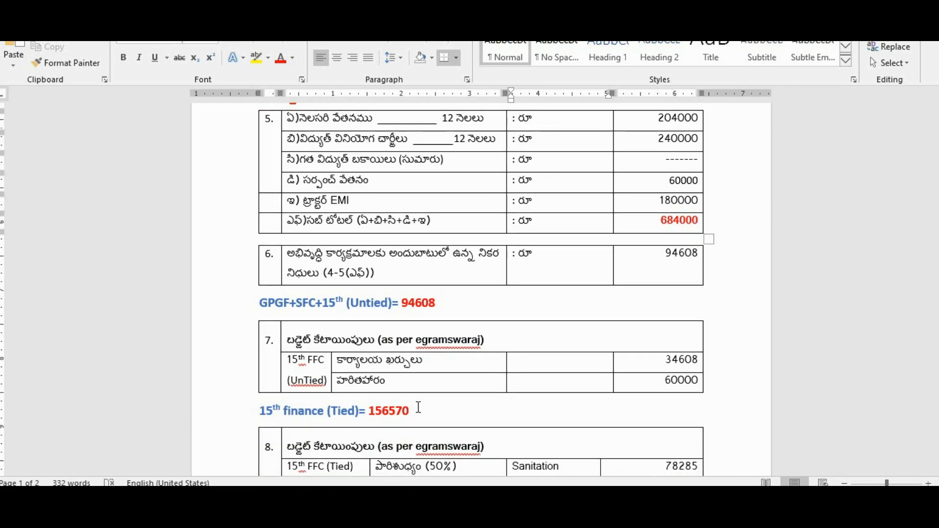
pyautogui.scroll(-3, 419, 407)
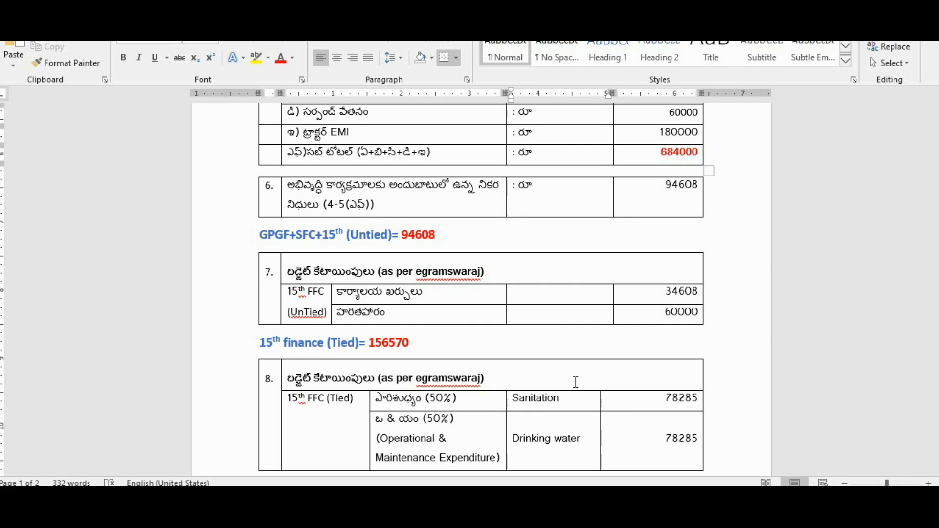
pyautogui.scroll(-1, 524, 389)
pyautogui.scroll(2, 507, 389)
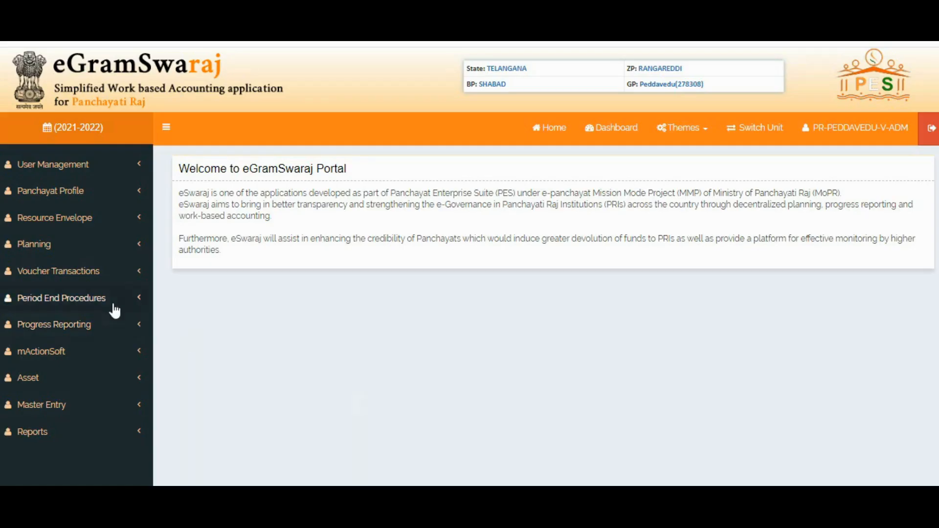
# Open the form for adding a new planning activity in eGramSwaraj.
pyautogui.click(67, 247)
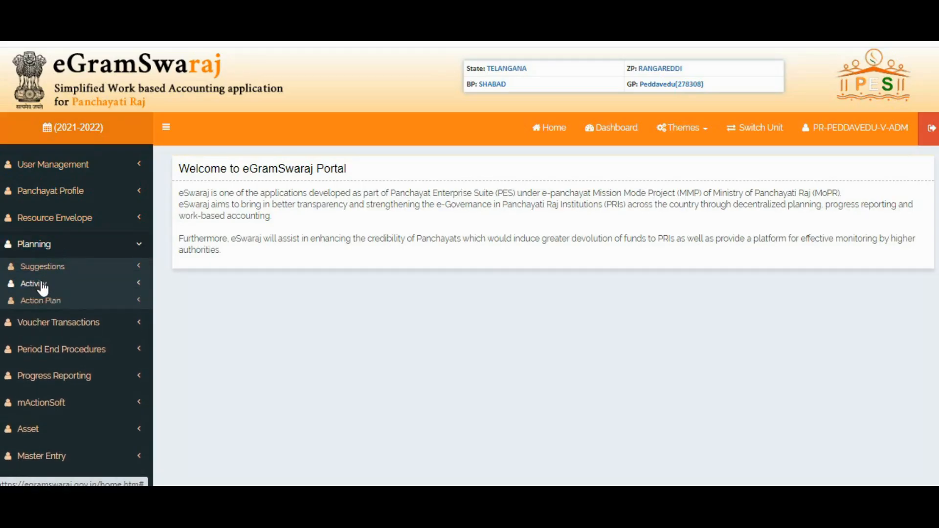
pyautogui.click(42, 284)
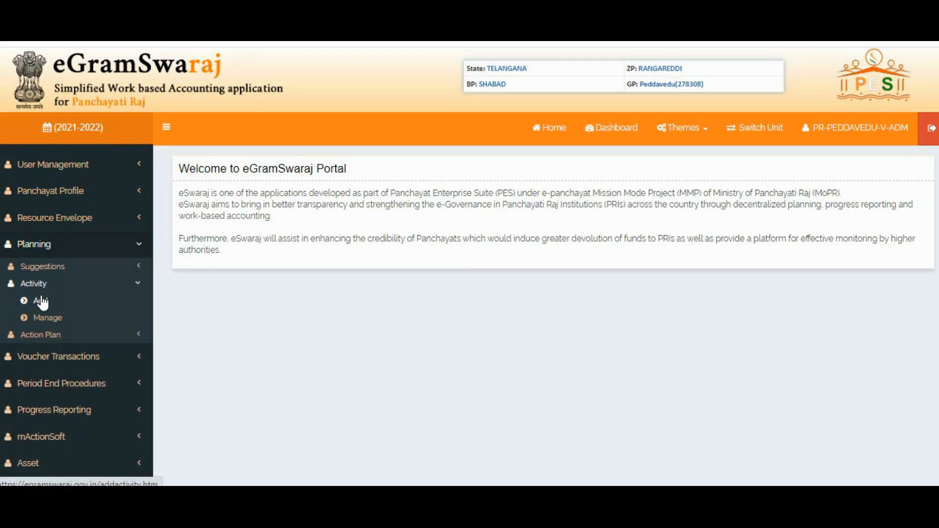
pyautogui.click(41, 302)
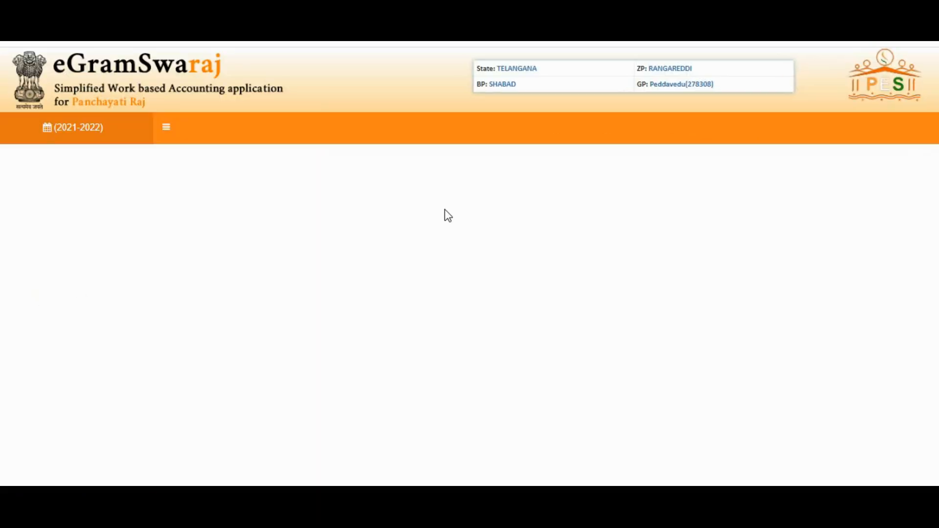
# Switch to the Word budget document and copy the activity name "GP Staff Salaries GPGF" from the activity table.
pyautogui.hotkey('alt', 'Tab')
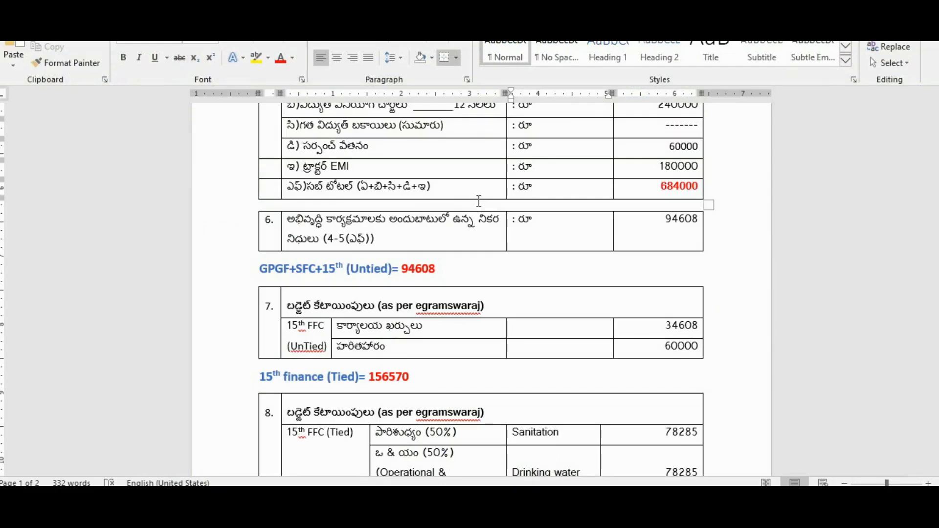
pyautogui.scroll(-11, 510, 313)
pyautogui.scroll(-6, 526, 304)
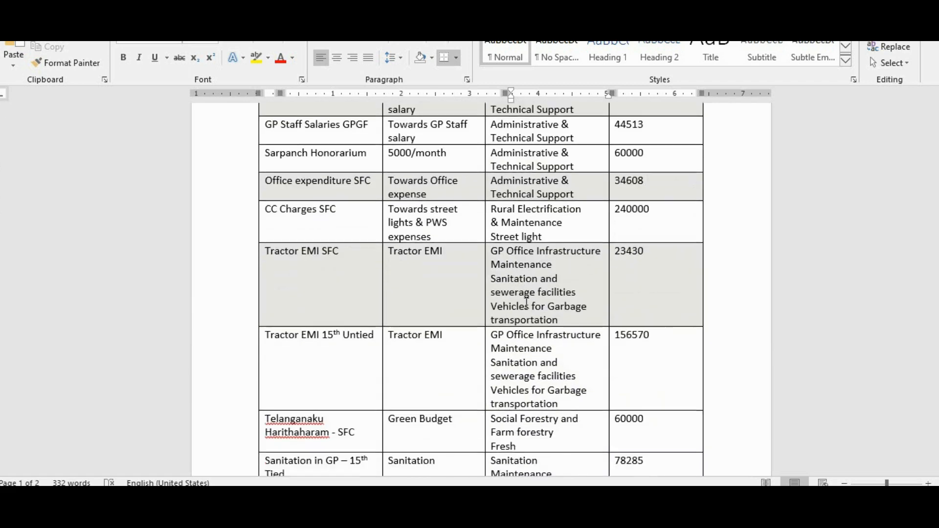
pyautogui.scroll(2, 302, 267)
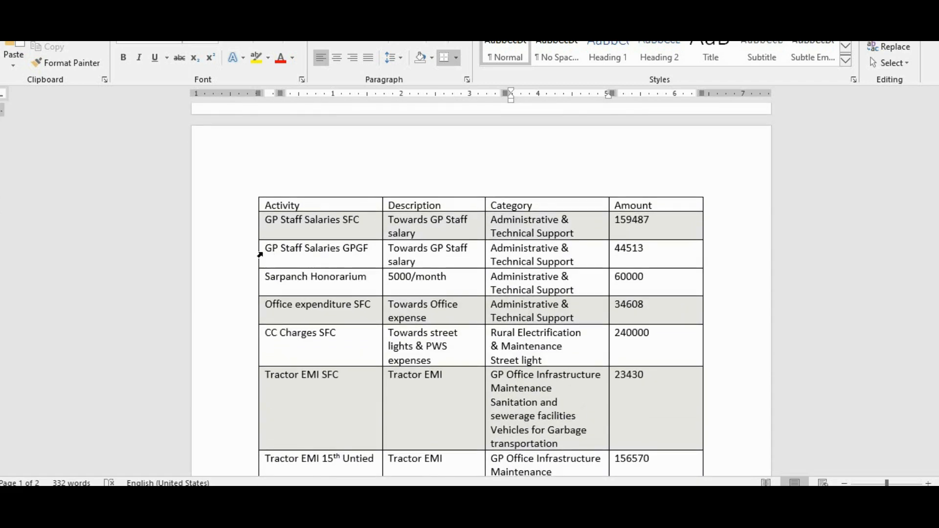
pyautogui.moveTo(267, 249); pyautogui.dragTo(371, 248)
pyautogui.hotkey('ctrl', 'c')
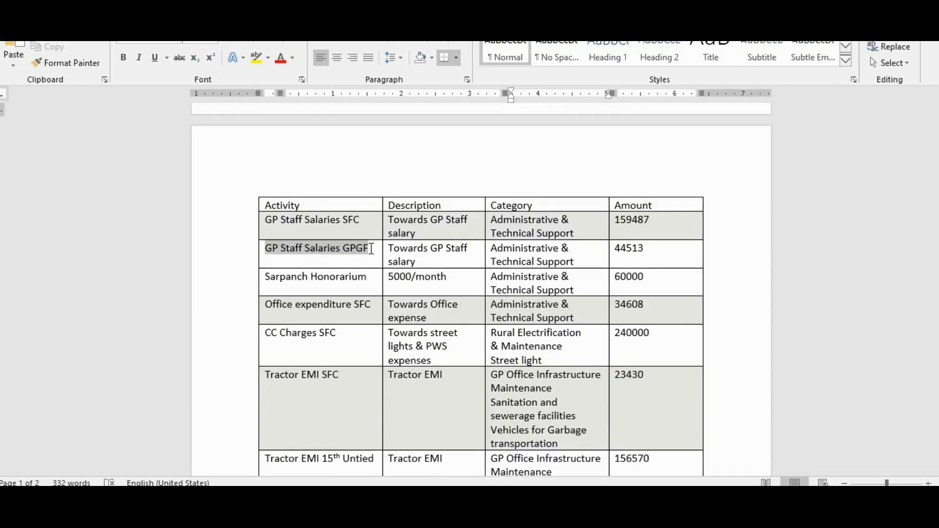
# Back in eGramSwaraj, set the activity type to Public Works and paste "GP Staff Salaries GPGF" as the activity name and description.
pyautogui.hotkey('alt', 'Tab')
pyautogui.click(432, 199)
pyautogui.click(419, 231)
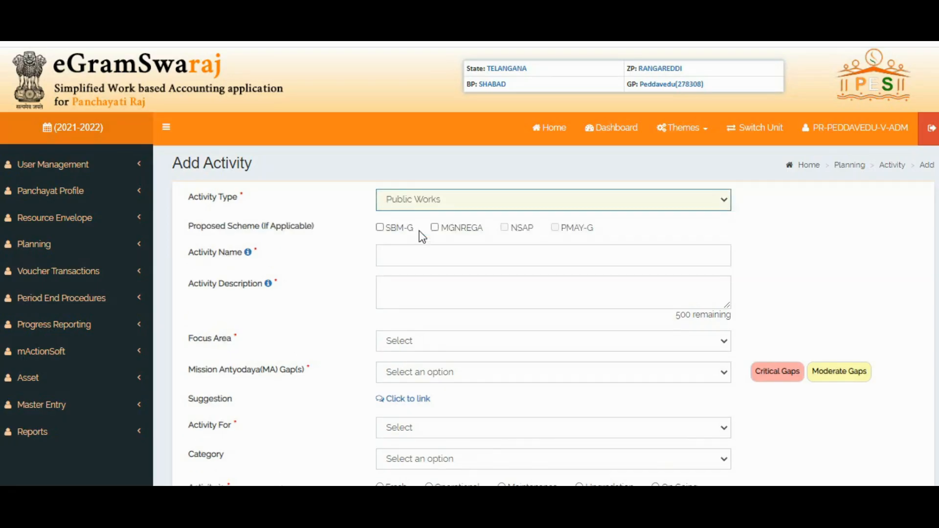
pyautogui.click(401, 252)
pyautogui.hotkey('ctrl', 'v')
pyautogui.click(403, 278)
pyautogui.hotkey('ctrl', 'v')
# Set the activity's focus area to Administrative & Technical Support.
pyautogui.scroll(-3, 437, 289)
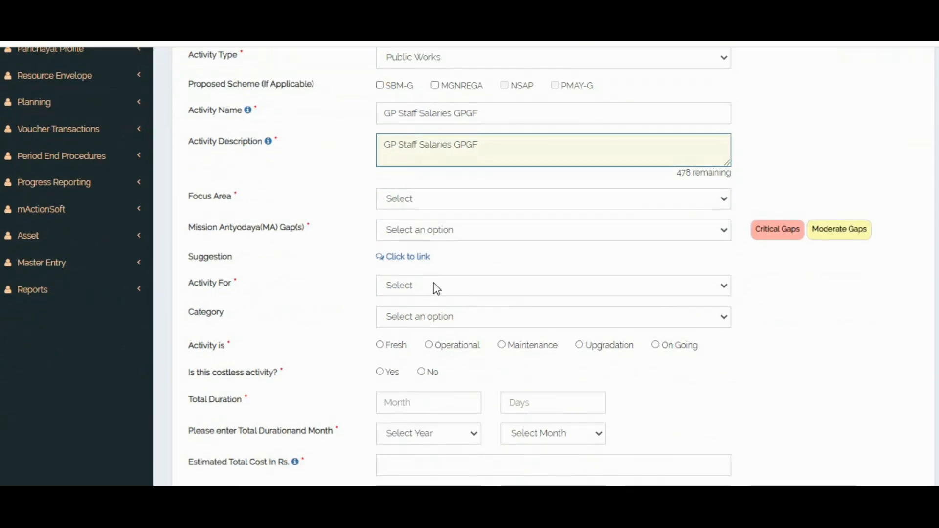
pyautogui.click(427, 196)
pyautogui.click(434, 225)
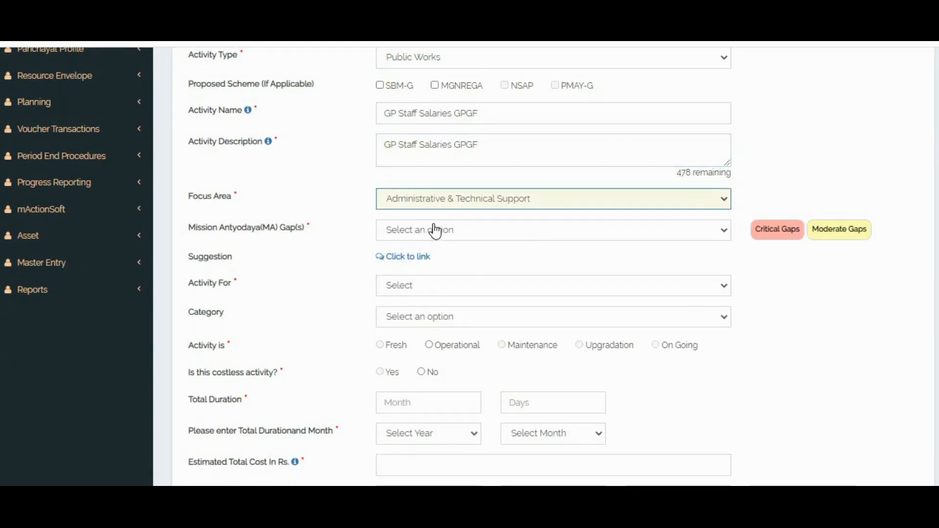
# Set the activity's Mission Antyodaya gap to None and specify that the activity is for GEN.
pyautogui.hotkey('alt', 'Tab')
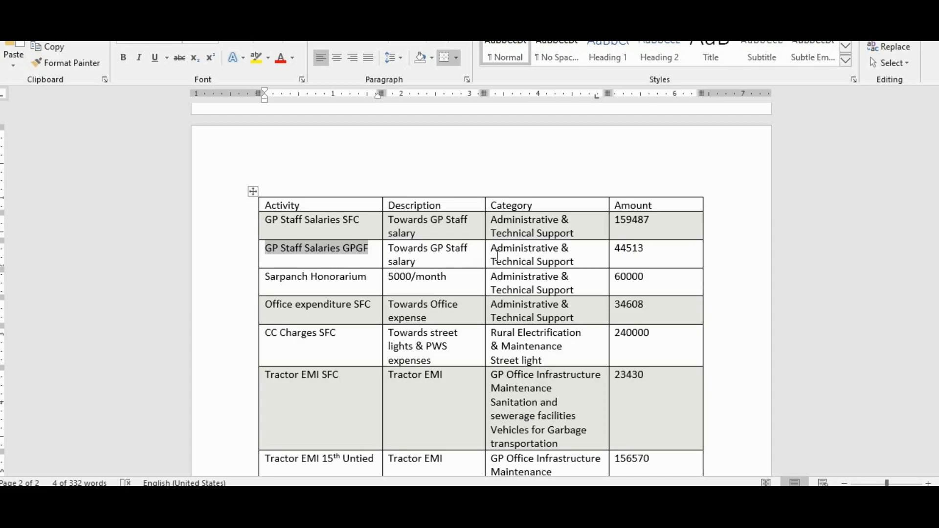
pyautogui.hotkey('alt', 'Tab')
pyautogui.click(434, 231)
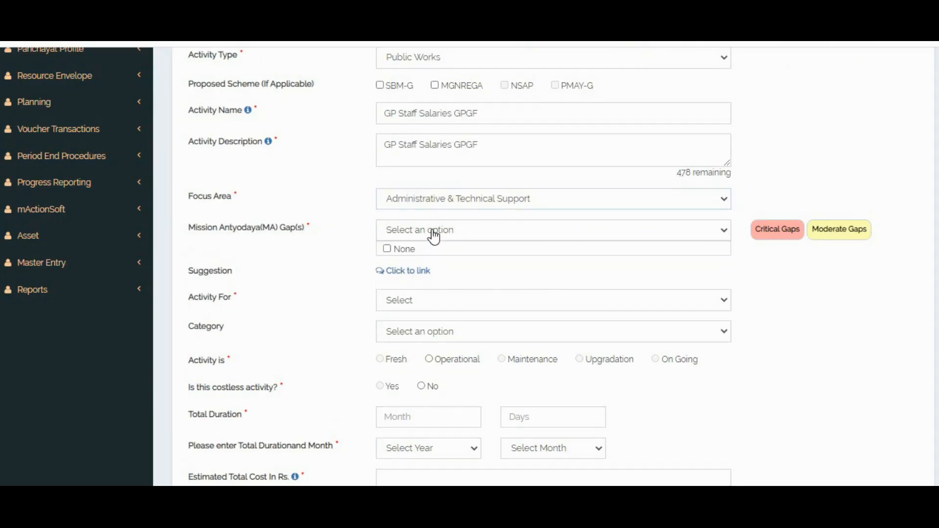
pyautogui.click(387, 249)
pyautogui.scroll(-2, 463, 213)
pyautogui.click(395, 233)
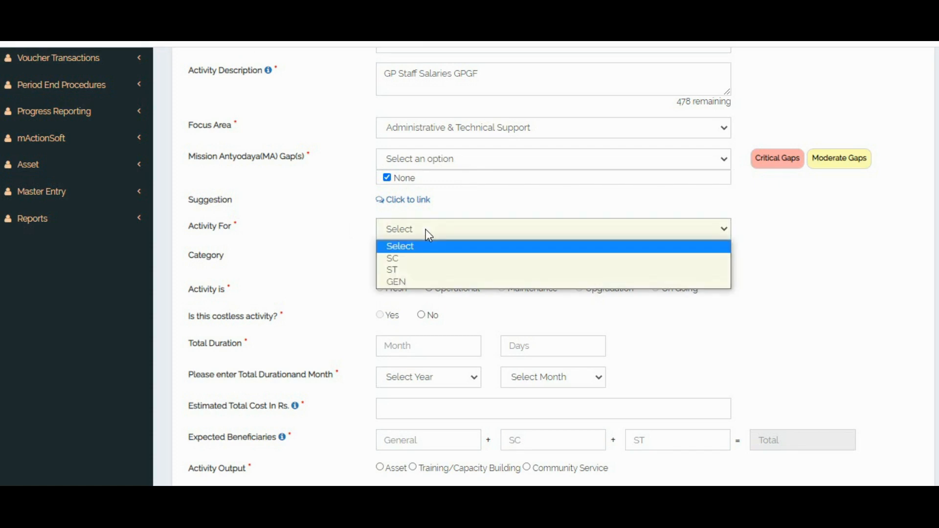
pyautogui.click(404, 280)
# Include all beneficiary categories and mark the activity as Operational.
pyautogui.scroll(-2, 514, 200)
pyautogui.click(415, 159)
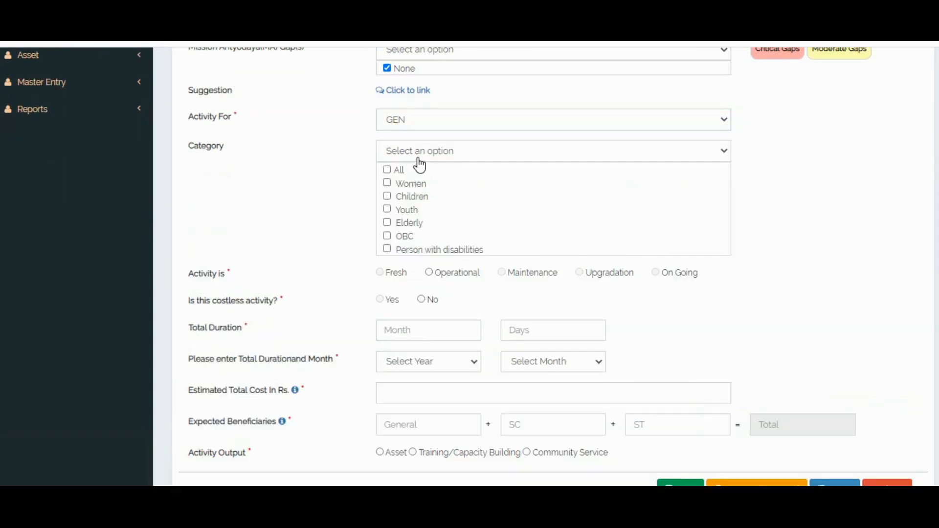
pyautogui.click(388, 170)
pyautogui.scroll(-2, 328, 192)
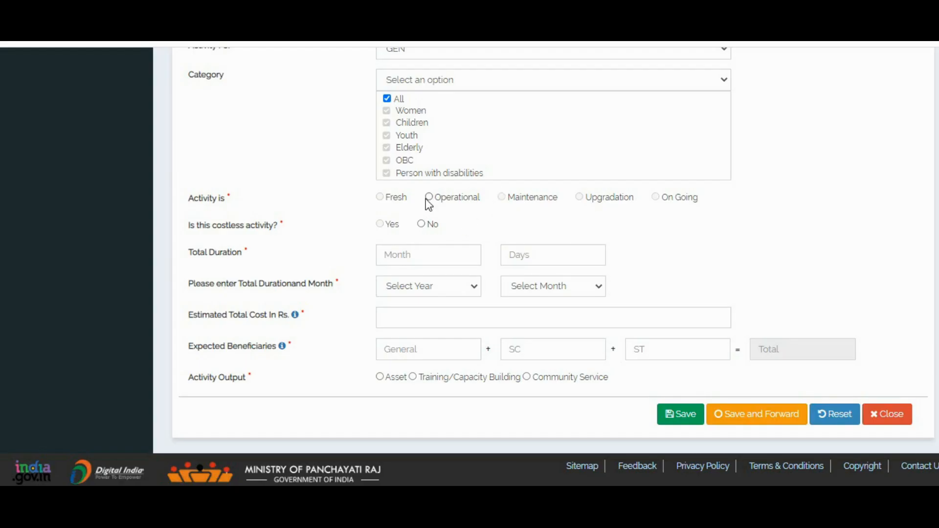
pyautogui.click(429, 197)
# Mark the activity as not costless, with a total duration of 12 months and 0 days, and set its year and month to March 2022.
pyautogui.scroll(-2, 403, 202)
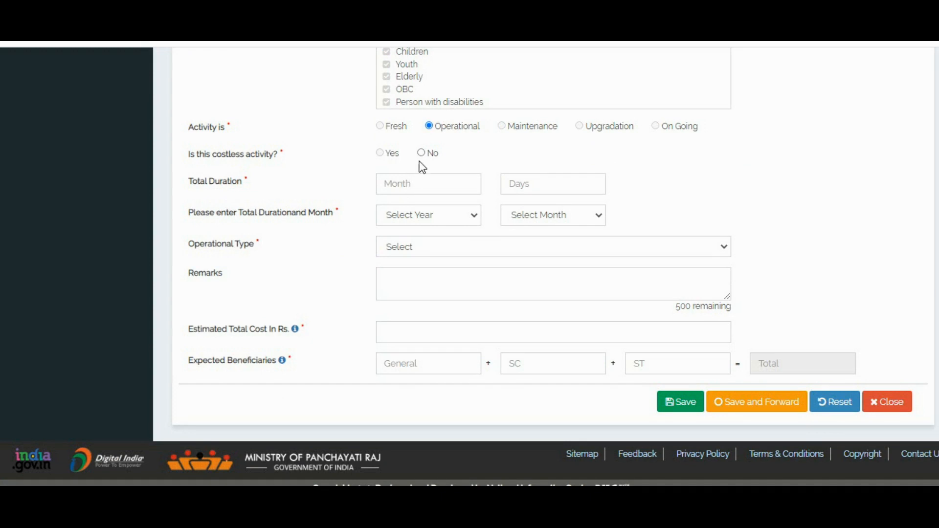
pyautogui.click(405, 190)
pyautogui.write('12')
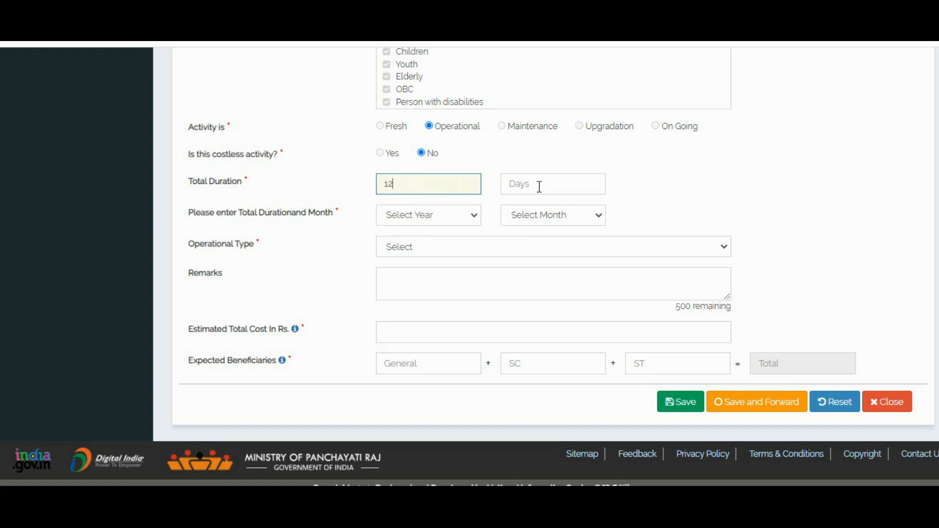
pyautogui.click(547, 186)
pyautogui.write('0')
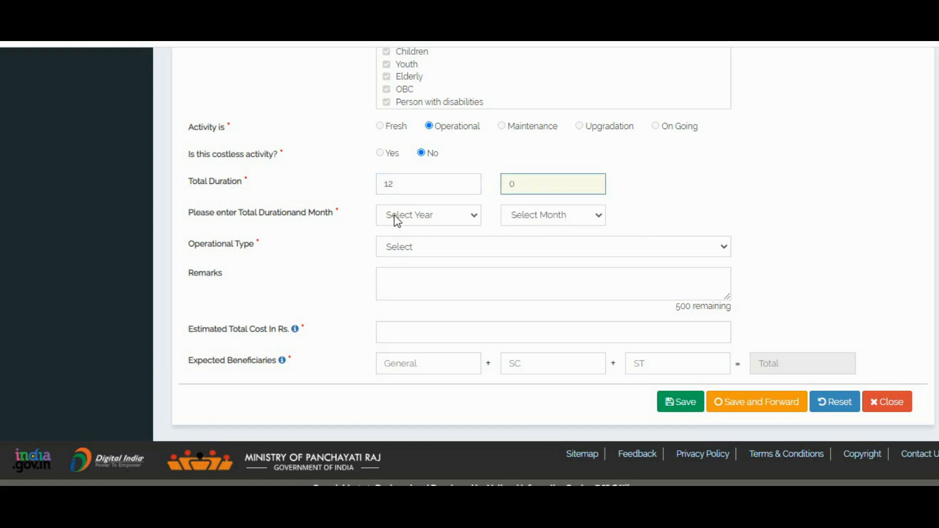
pyautogui.click(397, 221)
pyautogui.click(399, 253)
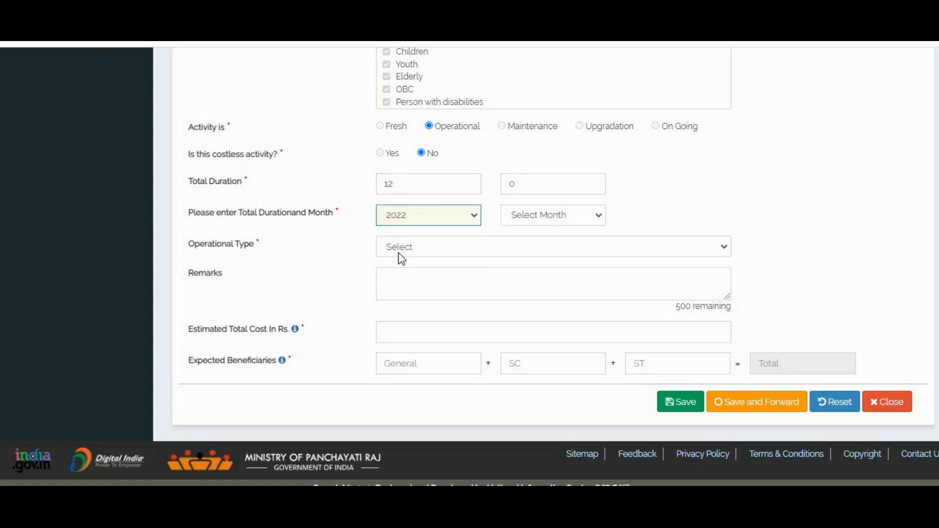
pyautogui.click(511, 217)
pyautogui.click(525, 269)
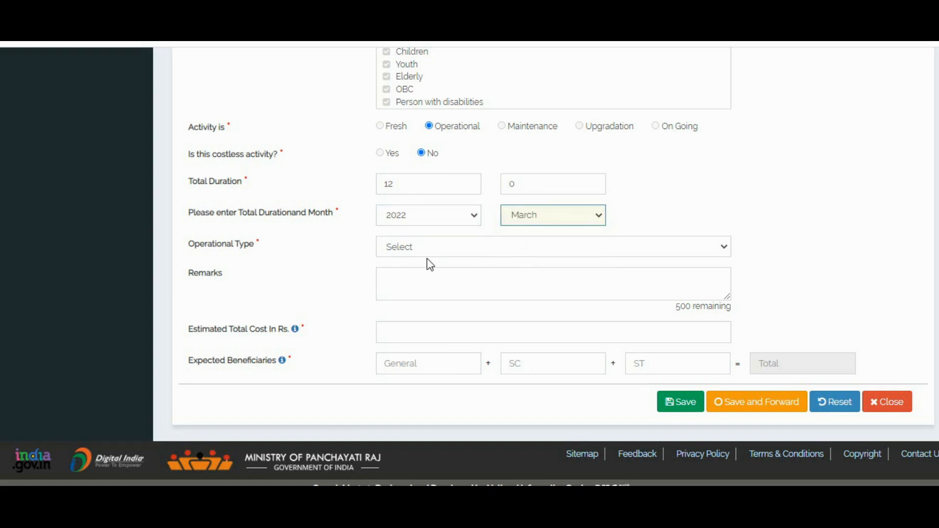
# Set the activity's operational type to Wages.
pyautogui.click(420, 247)
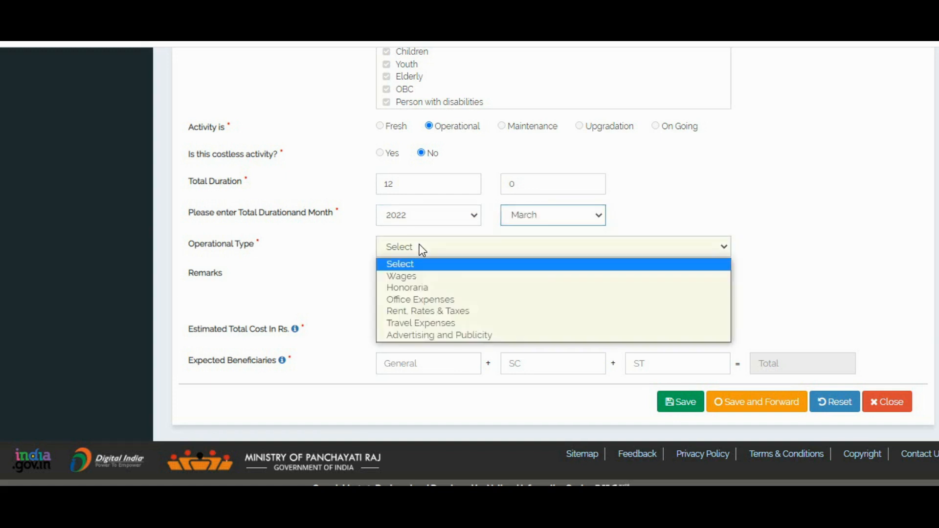
pyautogui.click(419, 277)
pyautogui.click(420, 280)
# Copy the GP Staff Salaries GPGF amount, 44513, from the Word table and paste it as the estimated total cost in eGramSwaraj.
pyautogui.click(404, 330)
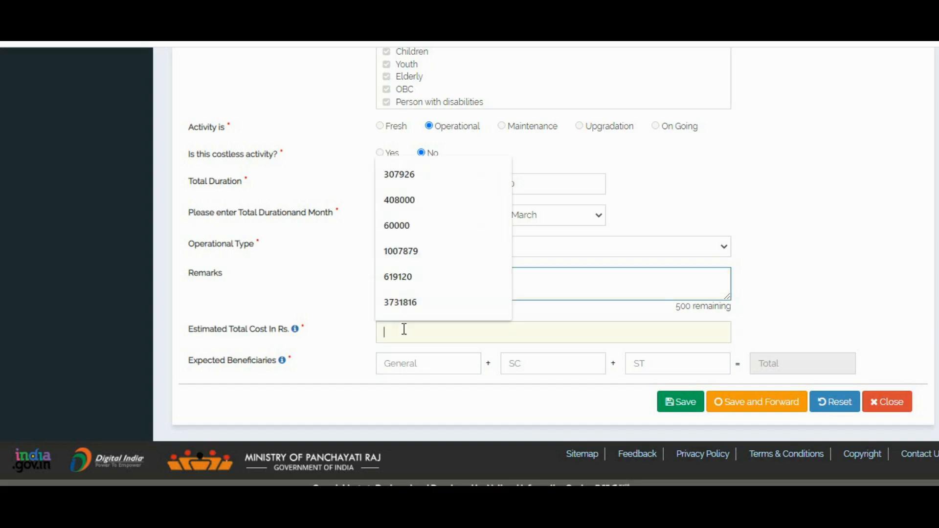
pyautogui.hotkey('alt', 'Tab')
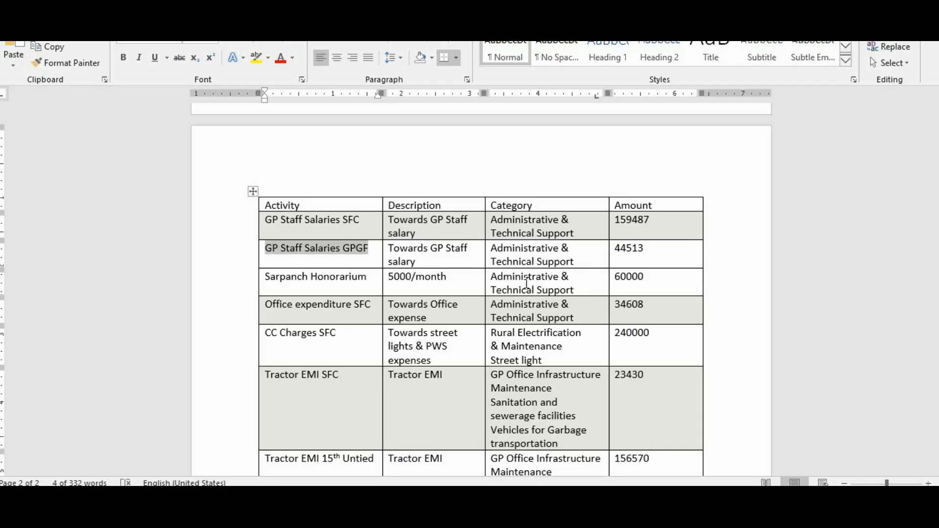
pyautogui.doubleClick(622, 249)
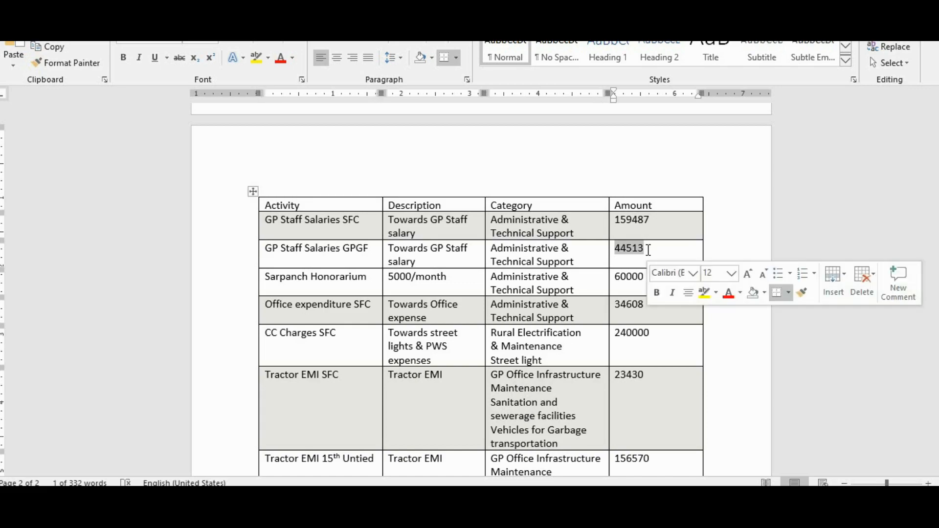
pyautogui.hotkey('ctrl', 'c')
pyautogui.hotkey('alt', 'Tab')
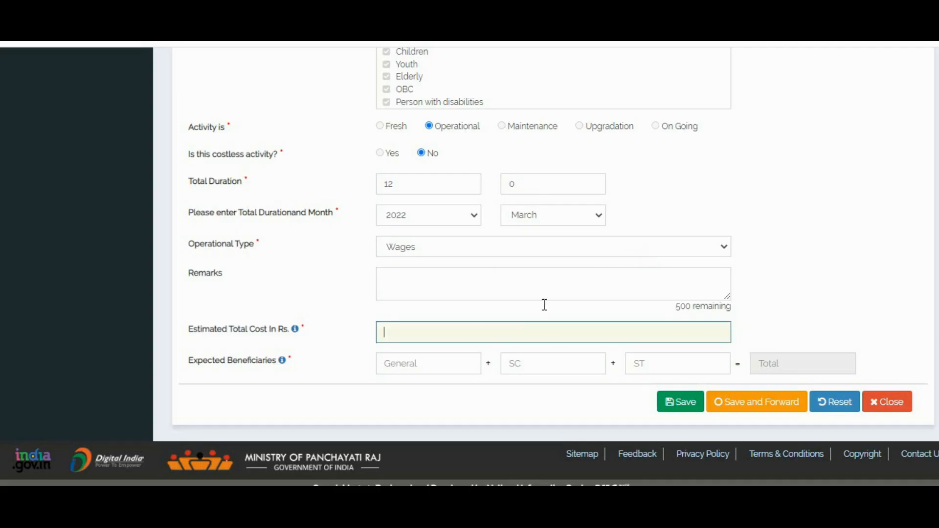
pyautogui.hotkey('ctrl', 'v')
# Enter 438 General, 133 SC and 64 ST expected beneficiaries, and save and forward the activity to the Planner.
pyautogui.click(427, 364)
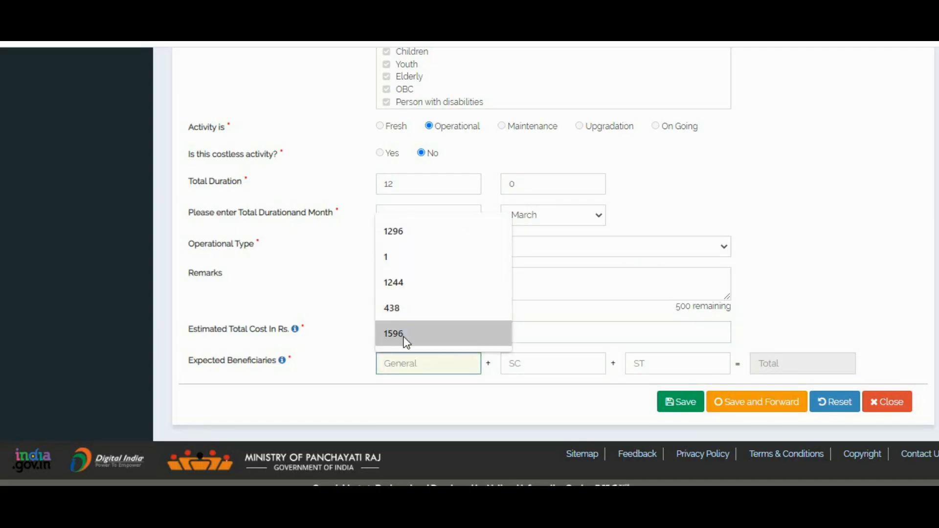
pyautogui.click(401, 318)
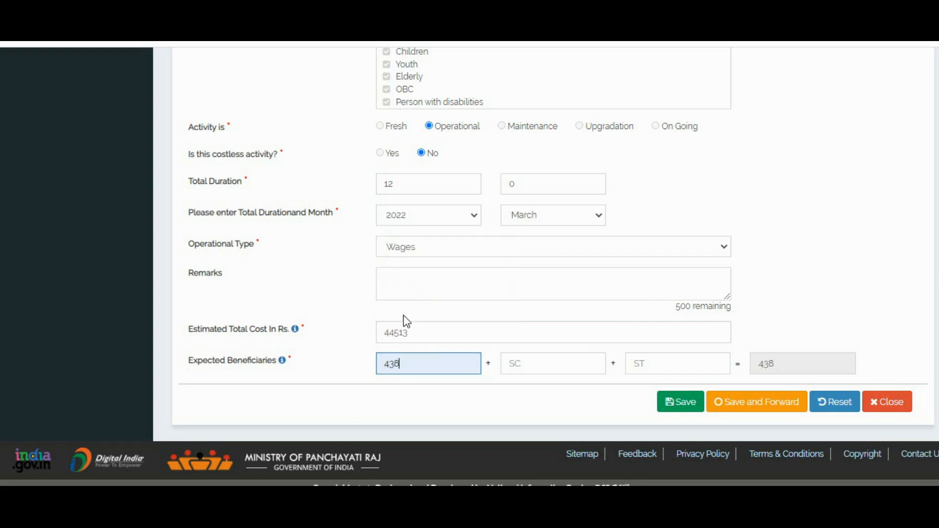
pyautogui.click(530, 362)
pyautogui.click(518, 284)
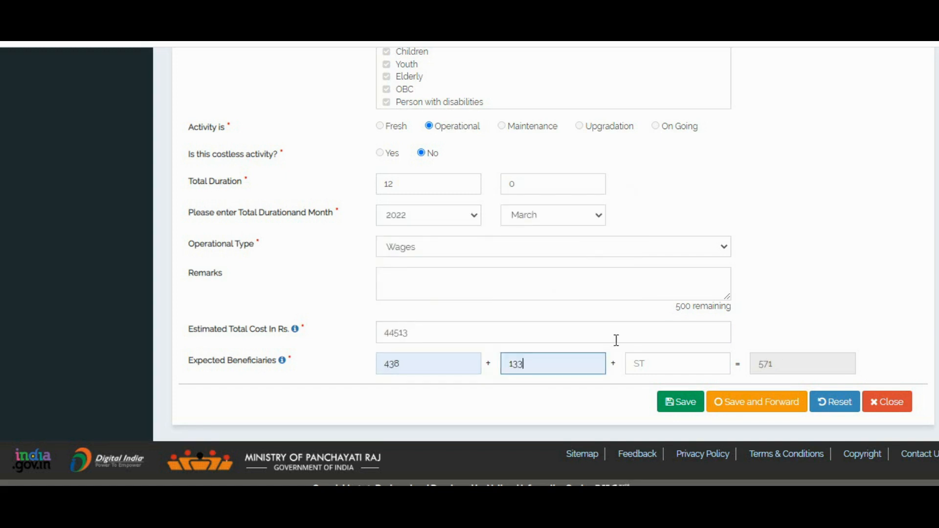
pyautogui.click(651, 363)
pyautogui.click(644, 445)
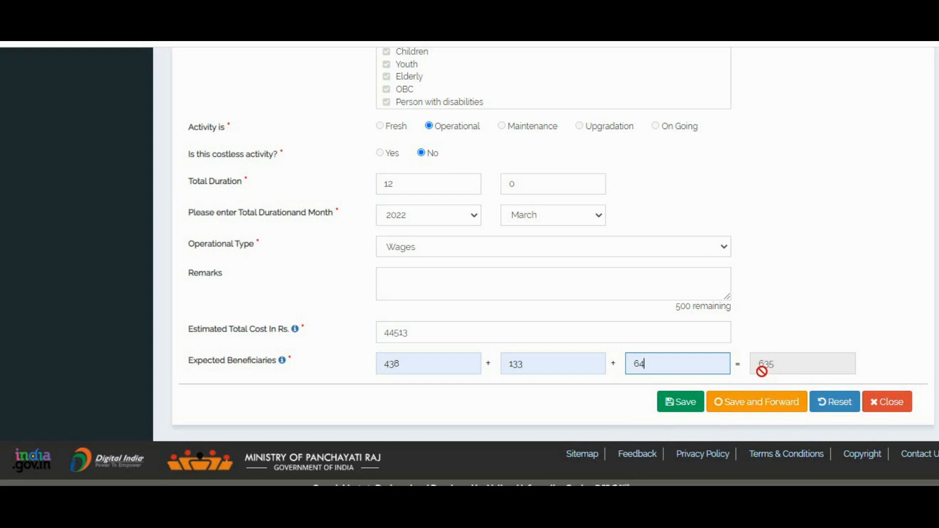
pyautogui.click(752, 414)
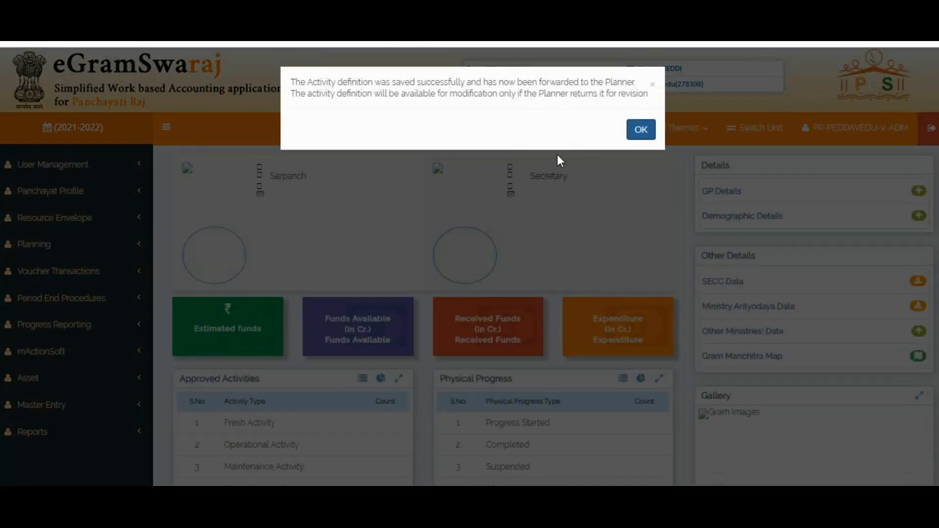
pyautogui.click(642, 129)
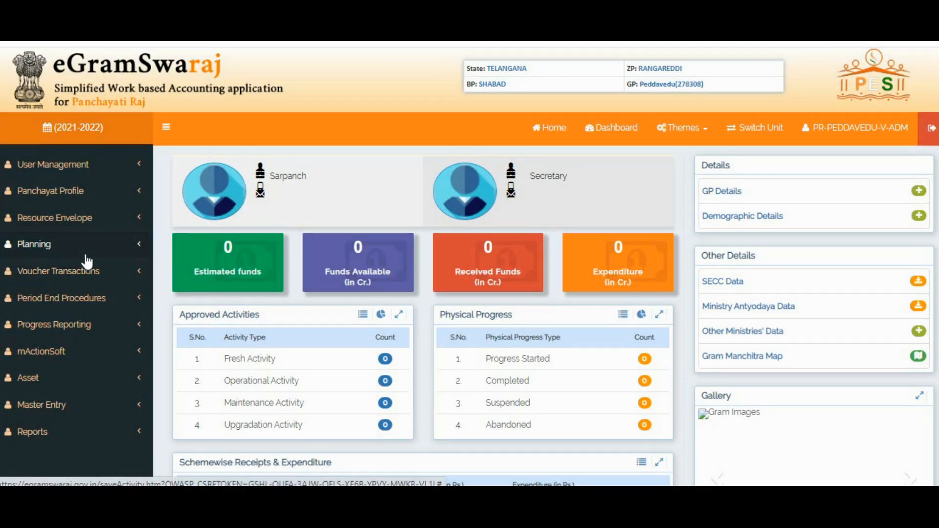
# Switch to the Excel budget sheet and examine the State Finance allocations, the Sarpanch honorarium and the State Finance fund available.
pyautogui.click(567, 497)
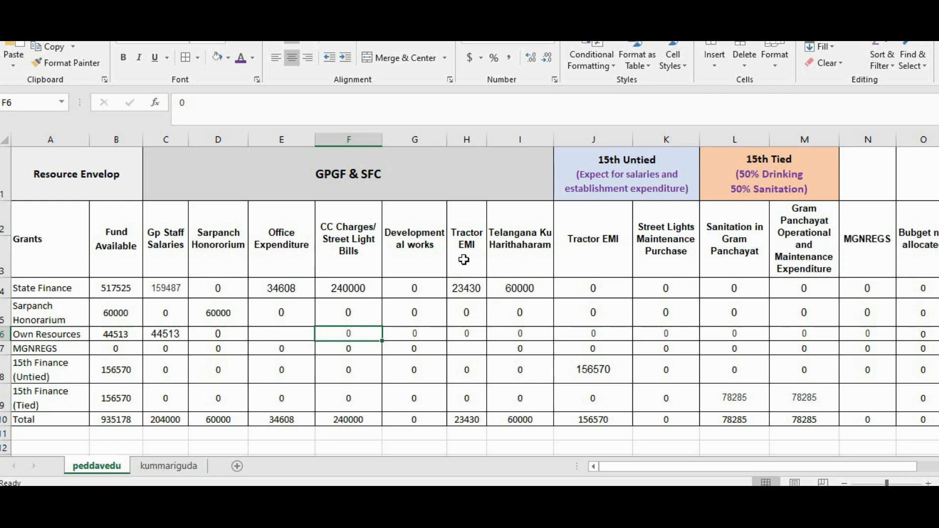
pyautogui.click(466, 289)
pyautogui.click(513, 287)
pyautogui.click(343, 288)
pyautogui.click(302, 288)
pyautogui.click(218, 314)
pyautogui.click(161, 289)
pyautogui.click(122, 289)
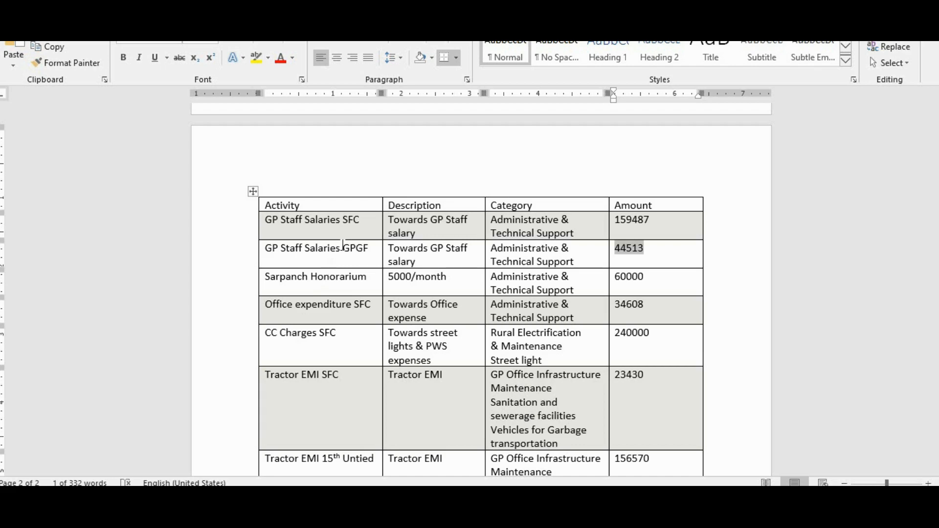
# In the Word document, examine the GP Staff Salaries GPGF entry and the budget allocation tables on the preceding page.
pyautogui.moveTo(368, 251); pyautogui.dragTo(264, 250)
pyautogui.scroll(10, 469, 269)
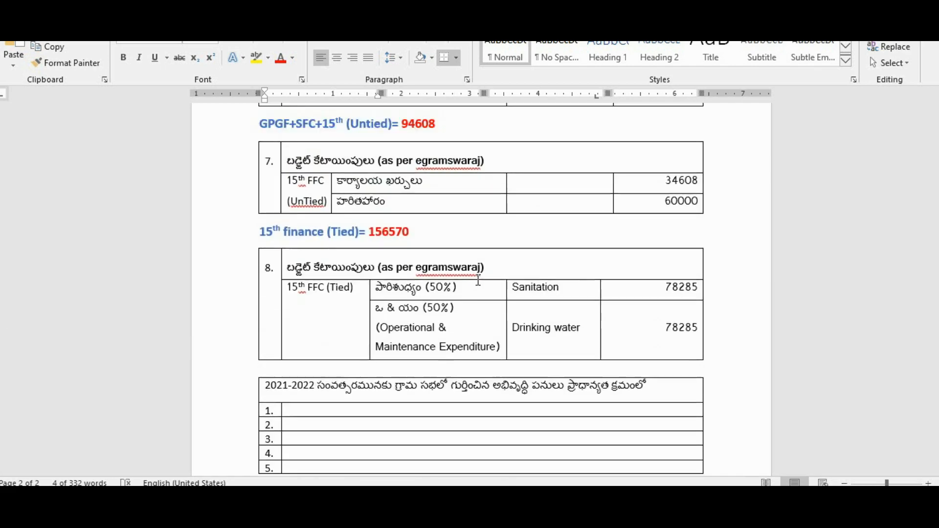
pyautogui.scroll(2, 607, 260)
pyautogui.moveTo(656, 220); pyautogui.dragTo(699, 228)
pyautogui.click(648, 235)
pyautogui.scroll(-12, 647, 234)
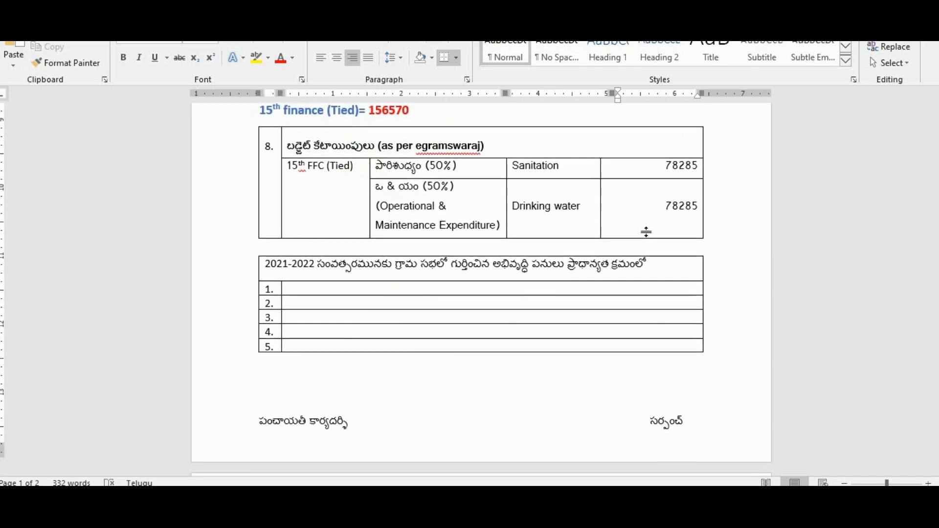
pyautogui.scroll(-4, 648, 233)
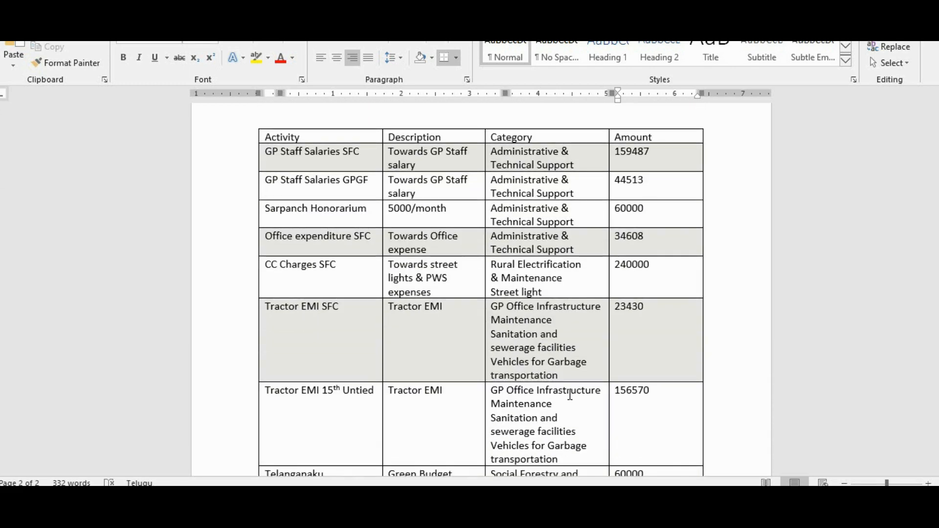
# Check the Excel budget sheet, and copy the GP Staff Salaries SFC amount, 159487, from the Word activity table.
pyautogui.click(632, 506)
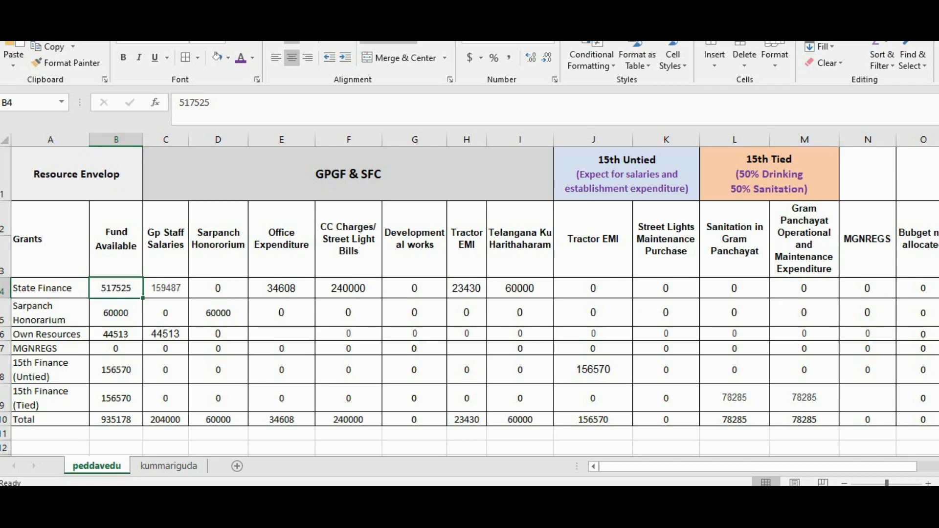
pyautogui.click(611, 506)
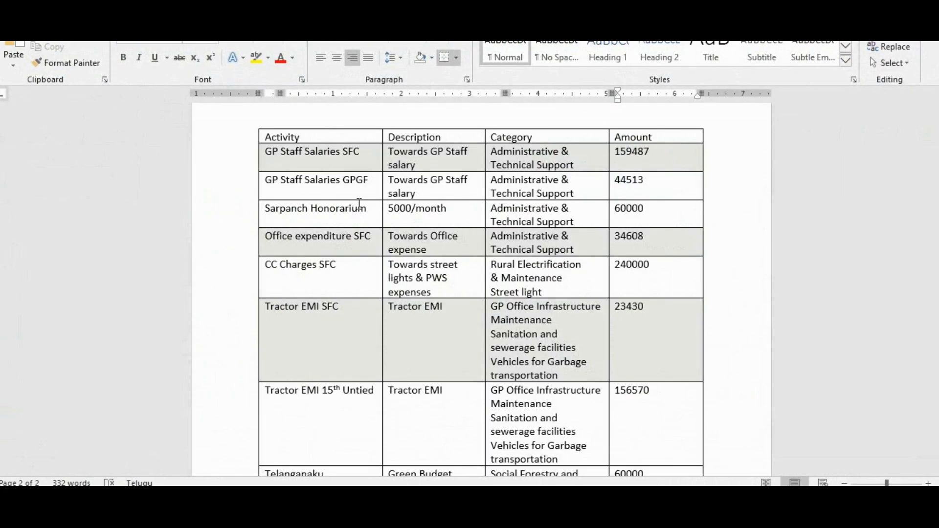
pyautogui.click(360, 157)
pyautogui.tripleClick(300, 156)
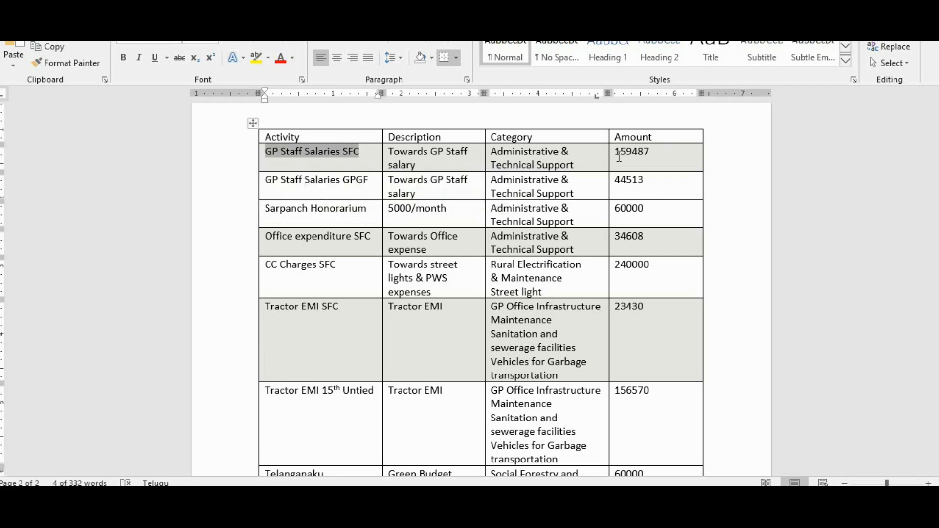
pyautogui.doubleClick(638, 155)
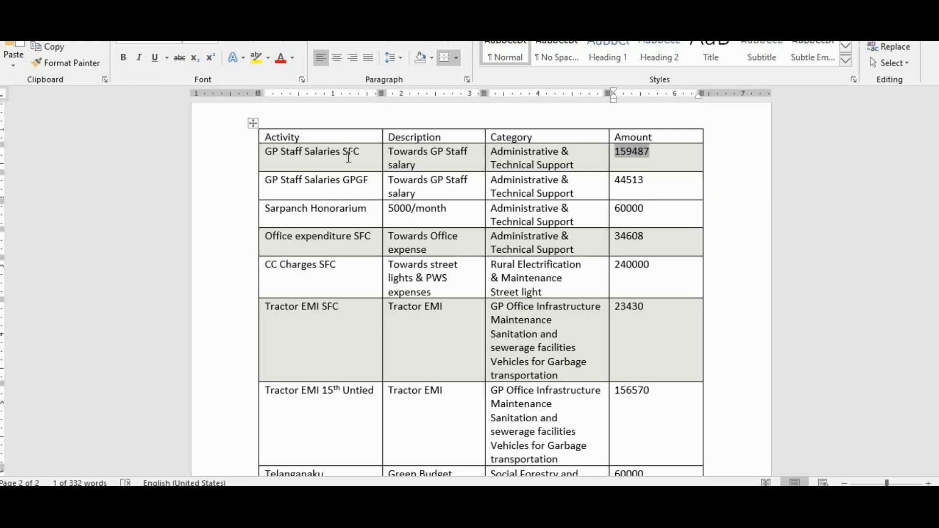
pyautogui.moveTo(358, 154); pyautogui.dragTo(264, 154)
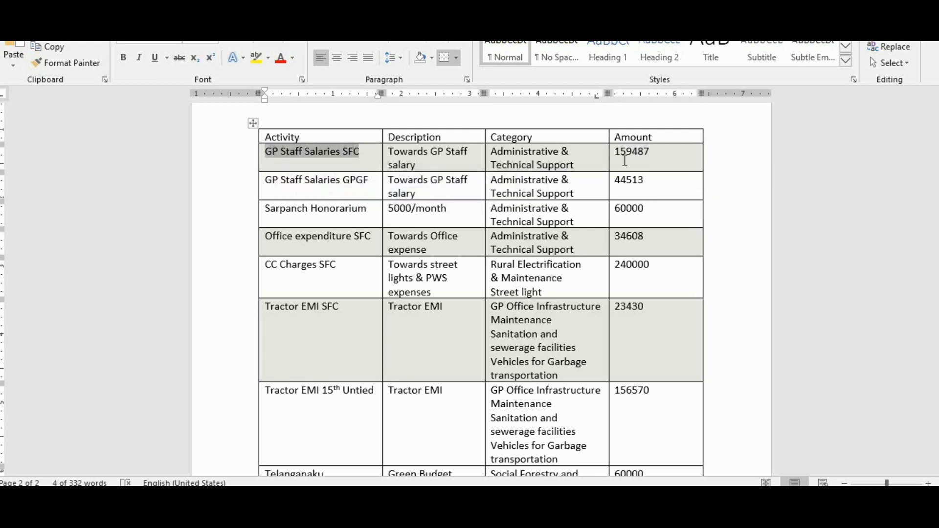
pyautogui.moveTo(616, 156); pyautogui.dragTo(652, 154)
pyautogui.hotkey('ctrl', 'c')
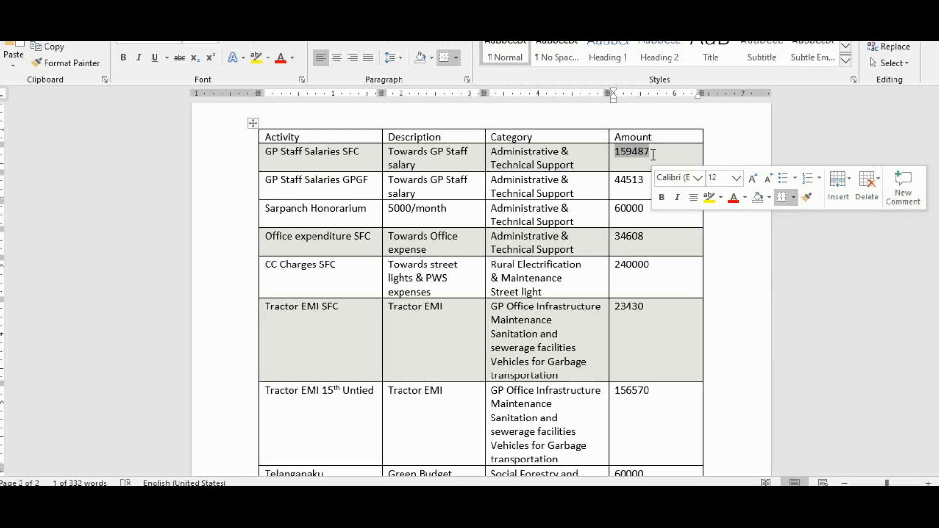
pyautogui.click(655, 153)
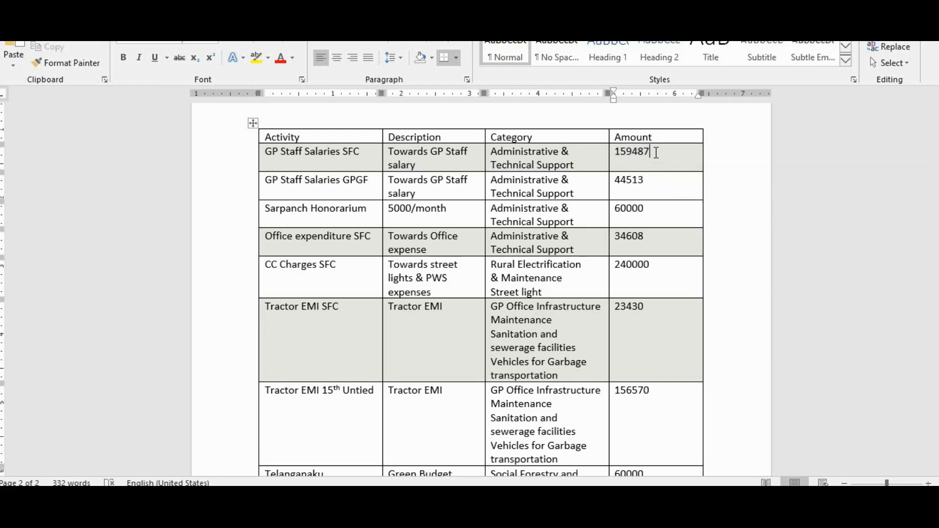
# Switch to eGramSwaraj and open the form for adding the Gram Panchayat Development Plan.
pyautogui.hotkey('alt', 'Tab')
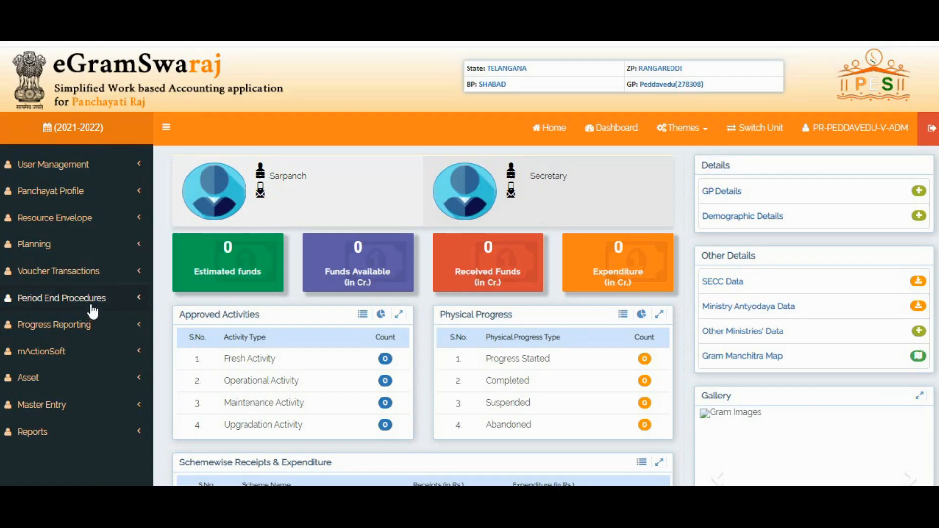
pyautogui.click(84, 245)
pyautogui.click(42, 300)
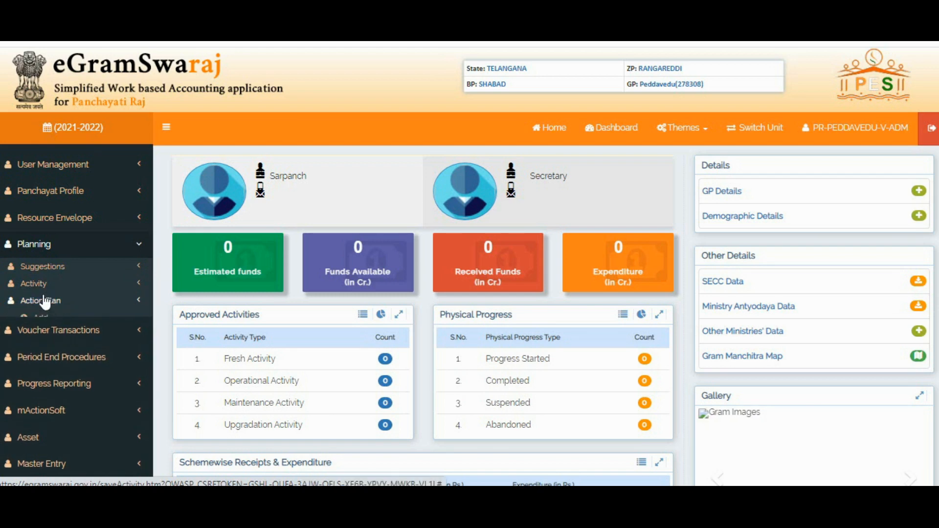
pyautogui.click(41, 319)
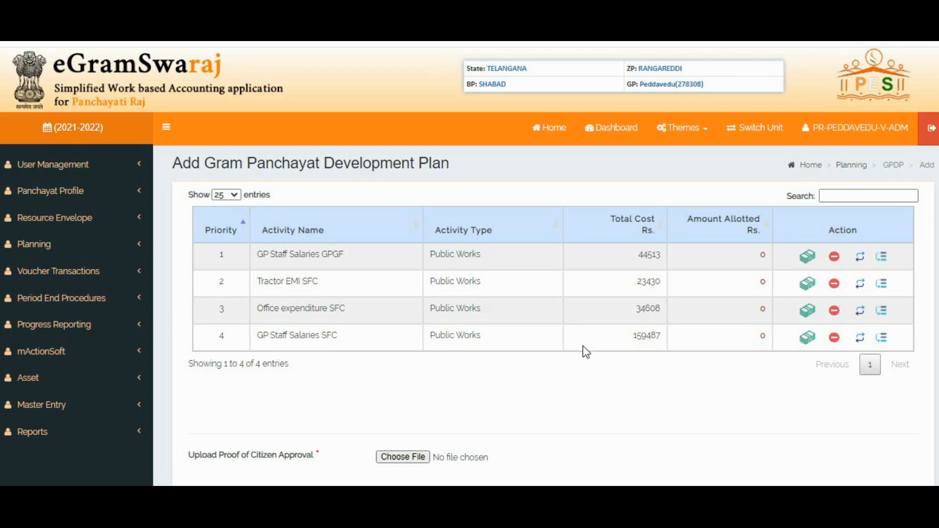
# Open the fund details of the GP Staff Salaries SFC activity and examine the schemes, available funds and financial target.
pyautogui.click(802, 338)
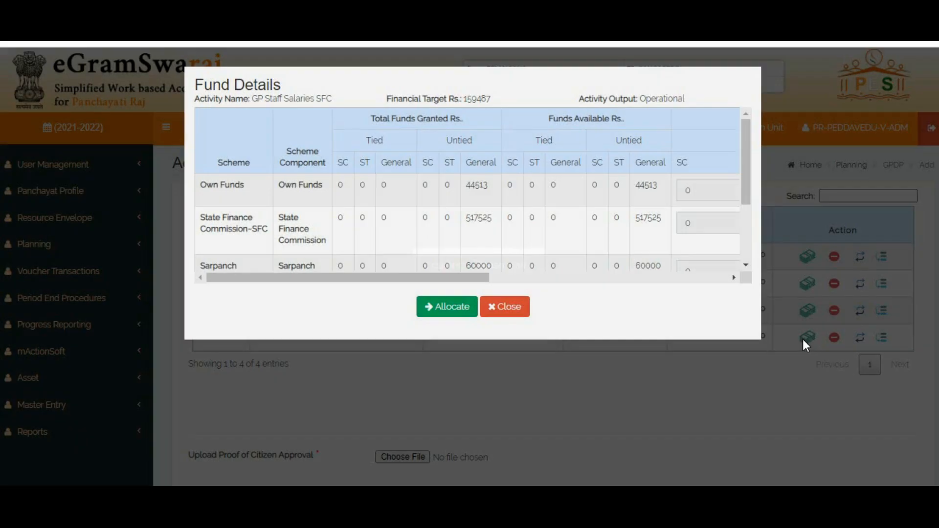
pyautogui.scroll(-3, 547, 210)
pyautogui.moveTo(467, 278); pyautogui.dragTo(727, 285)
pyautogui.doubleClick(607, 237)
pyautogui.moveTo(637, 277); pyautogui.dragTo(469, 275)
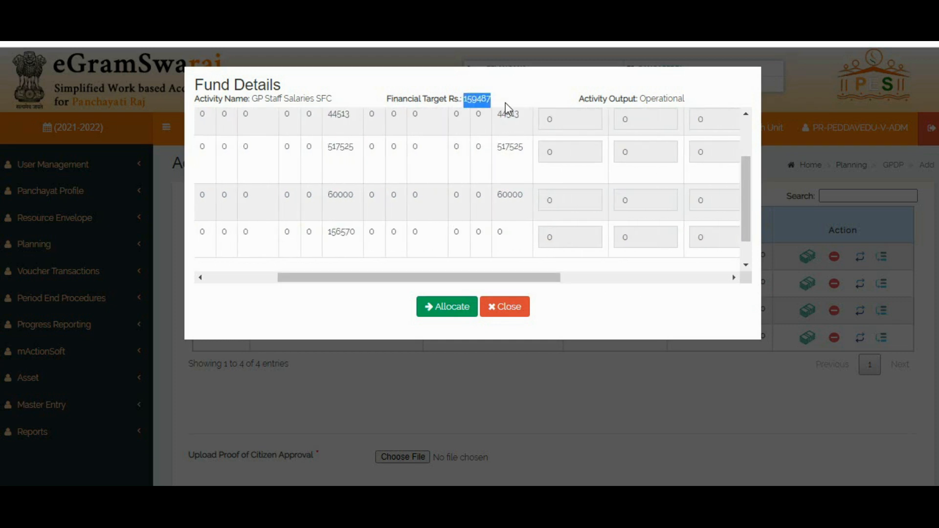
pyautogui.moveTo(486, 275); pyautogui.dragTo(398, 285)
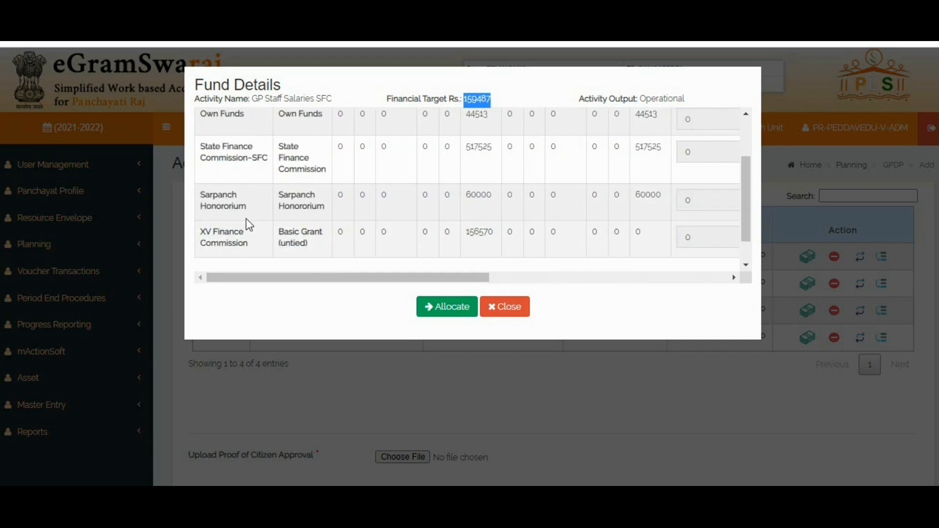
pyautogui.moveTo(743, 216); pyautogui.dragTo(753, 194)
pyautogui.moveTo(477, 278); pyautogui.dragTo(724, 286)
pyautogui.click(597, 197)
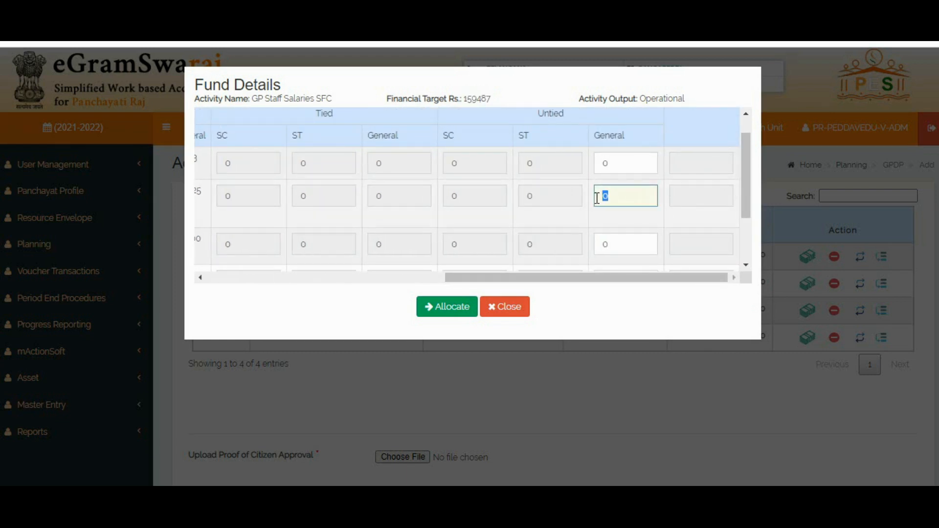
pyautogui.hotkey('ctrl', 'v')
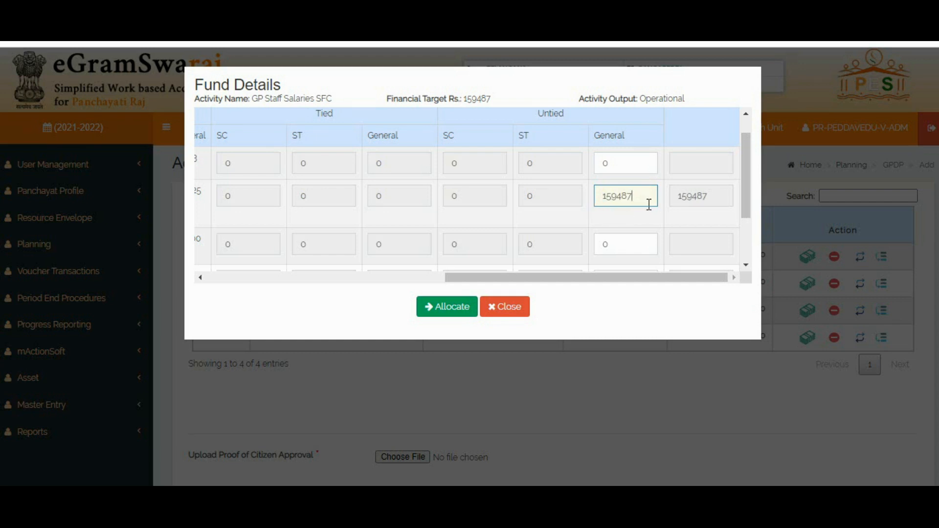
pyautogui.press('BackSpace')
pyautogui.press('BackSpace')
pyautogui.write('000')
pyautogui.click(626, 244)
pyautogui.write('99')
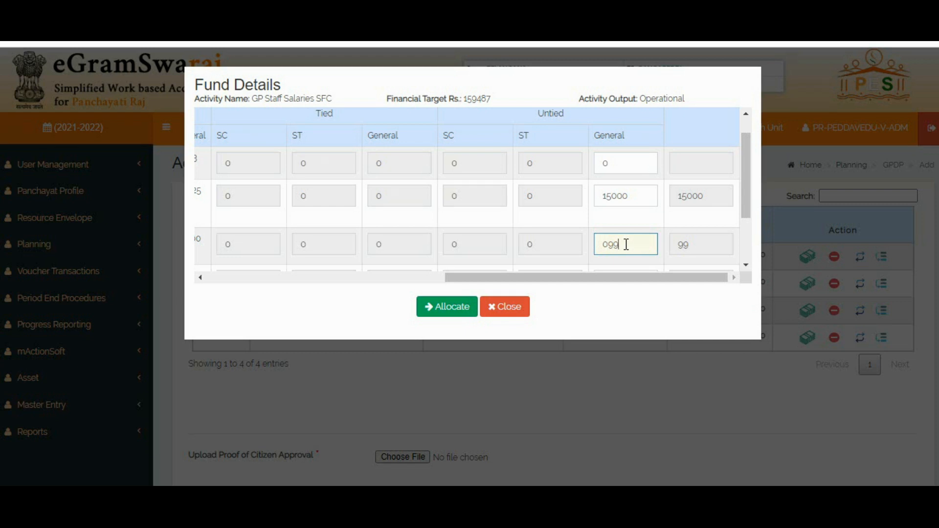
pyautogui.click(522, 313)
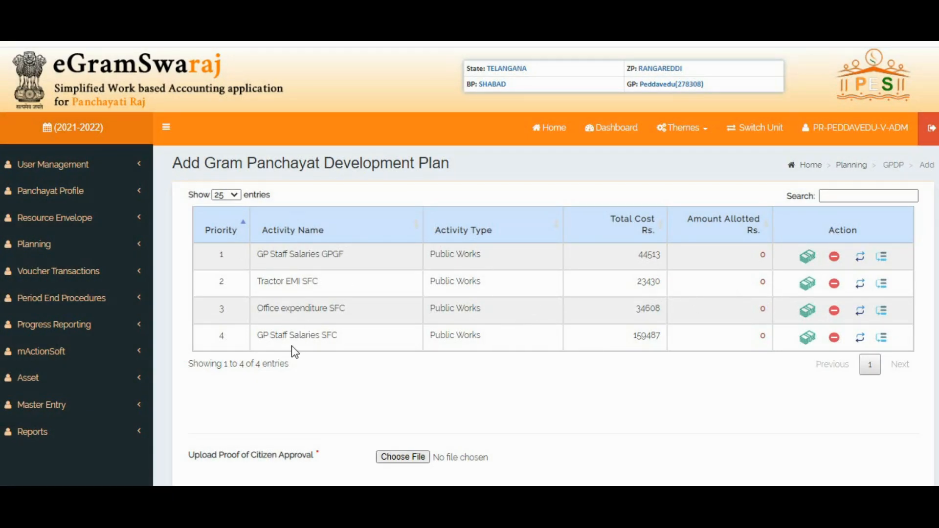
# Allocate 159487 from the State Finance Commission untied General funds to GP Staff Salaries SFC, and save the development plan.
pyautogui.click(808, 337)
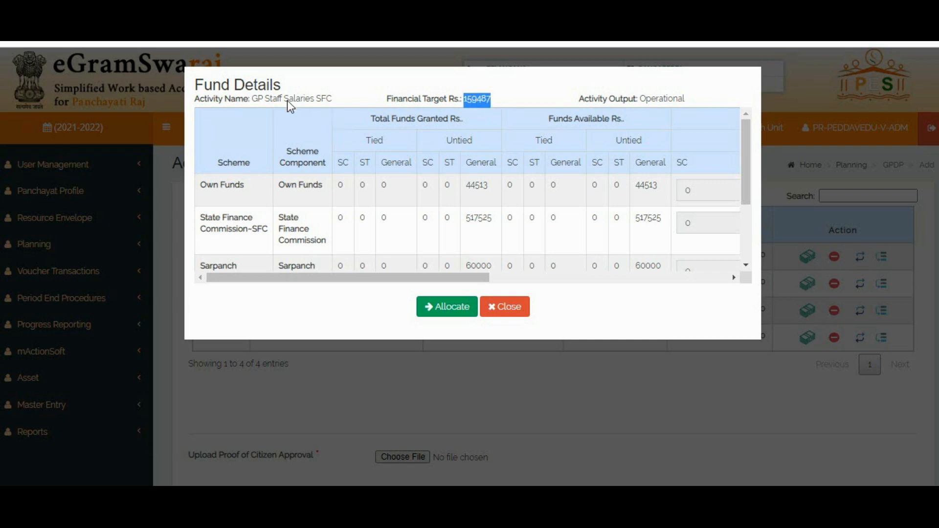
pyautogui.moveTo(356, 279); pyautogui.dragTo(601, 290)
pyautogui.doubleClick(604, 229)
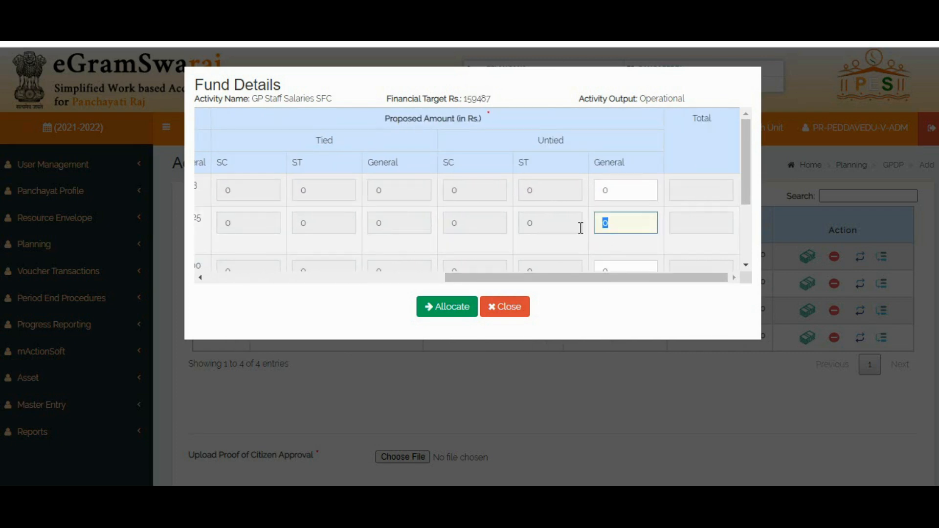
pyautogui.hotkey('ctrl', 'v')
pyautogui.click(443, 308)
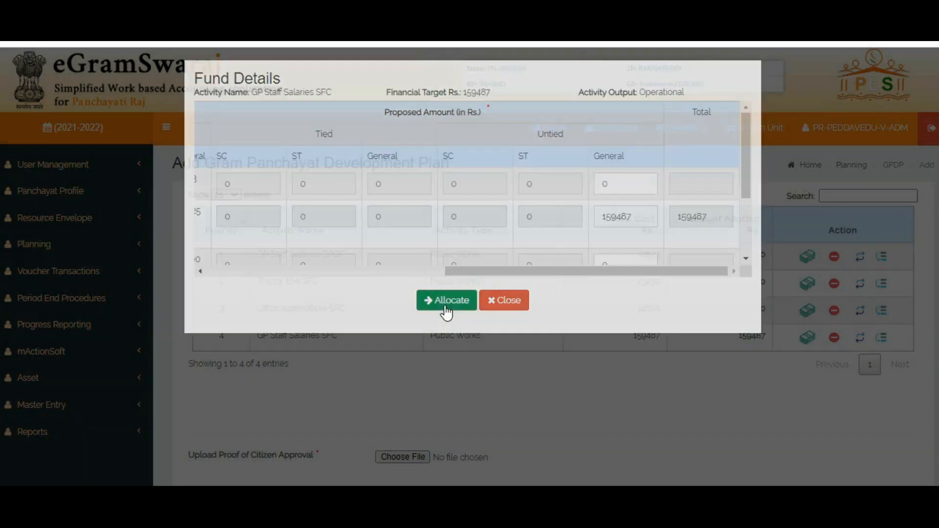
pyautogui.scroll(-3, 553, 284)
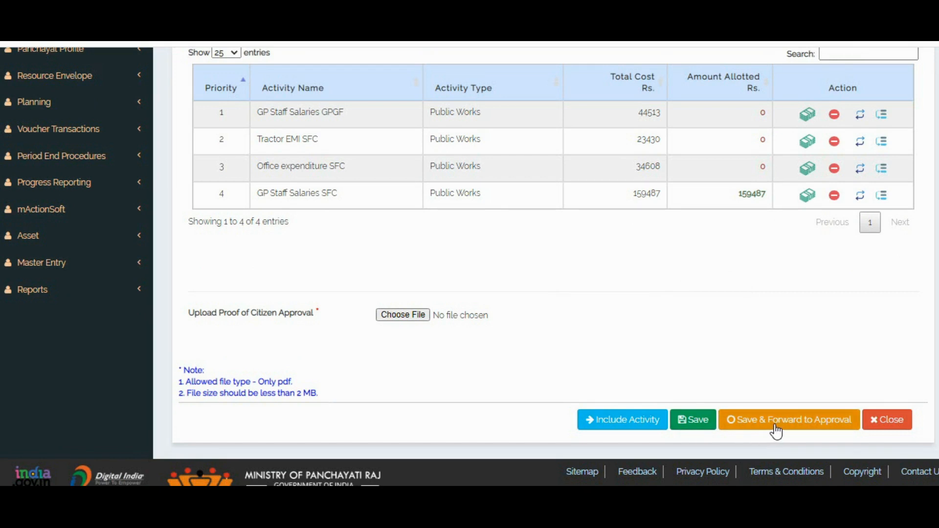
pyautogui.click(701, 423)
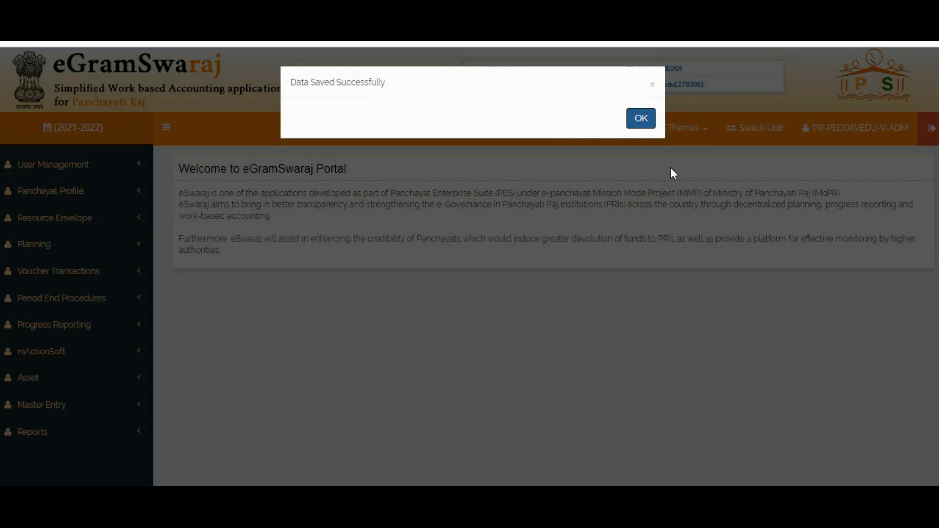
pyautogui.click(641, 119)
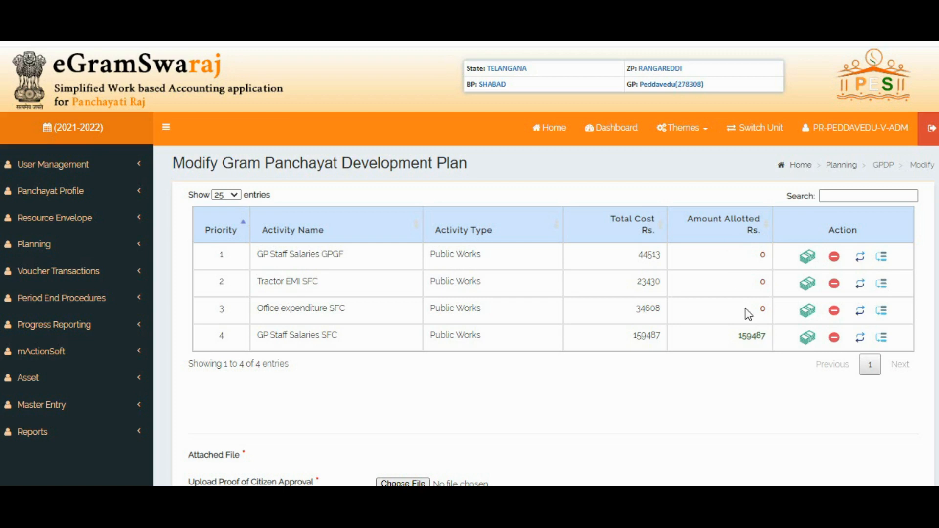
# Allocate 34608 from the State Finance Commission untied General funds to Office expenditure SFC, and save the plan.
pyautogui.click(808, 311)
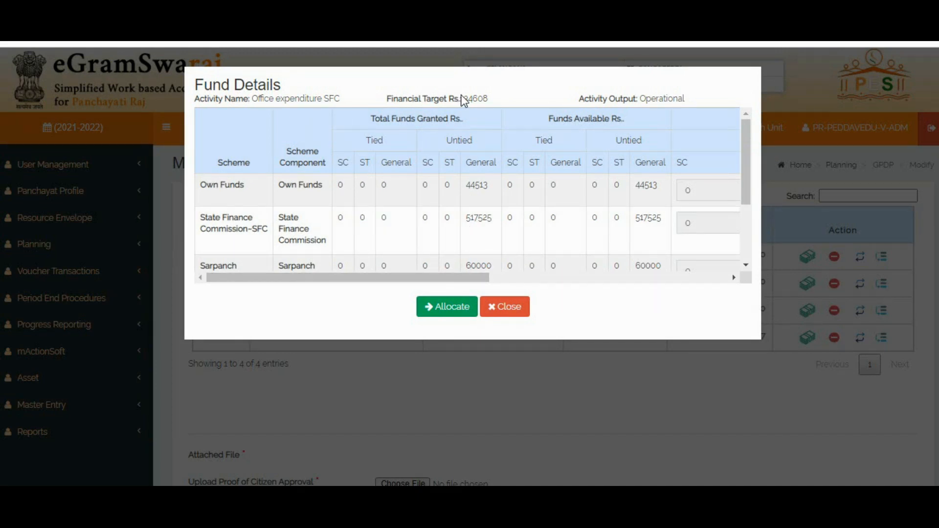
pyautogui.moveTo(464, 97); pyautogui.dragTo(486, 100)
pyautogui.hotkey('ctrl', 'c')
pyautogui.moveTo(337, 277); pyautogui.dragTo(593, 286)
pyautogui.click(606, 224)
pyautogui.hotkey('ctrl', 'v')
pyautogui.click(430, 309)
pyautogui.scroll(-4, 682, 316)
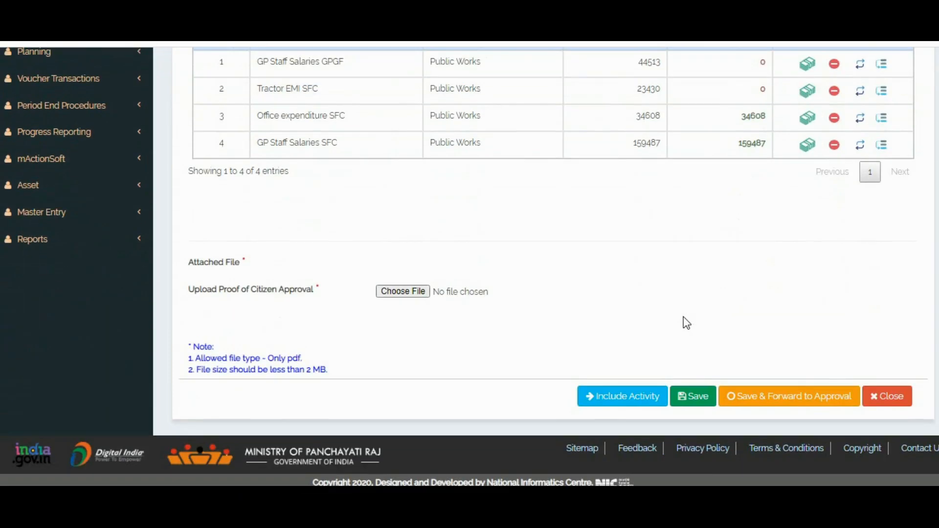
pyautogui.click(696, 399)
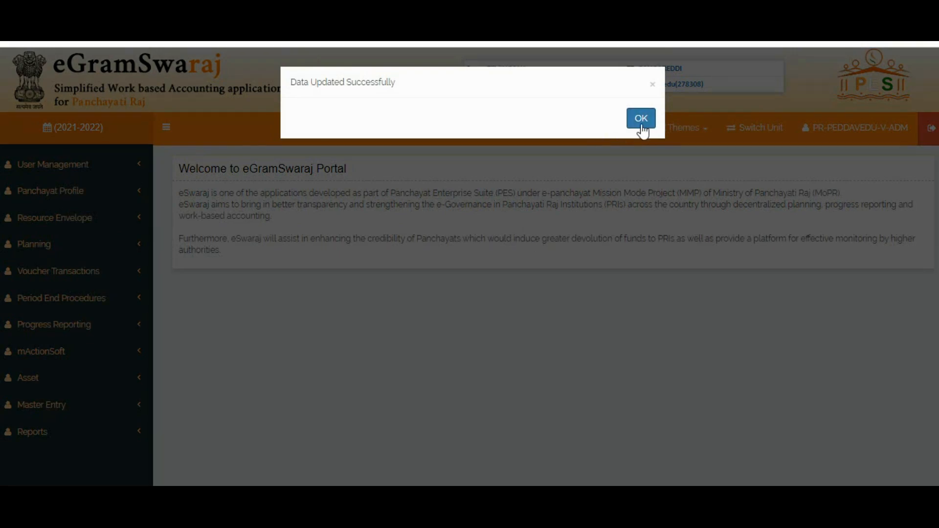
pyautogui.click(641, 126)
# Retrieve the development plans with status Plan Pending and open the Main plan for modification.
pyautogui.click(40, 247)
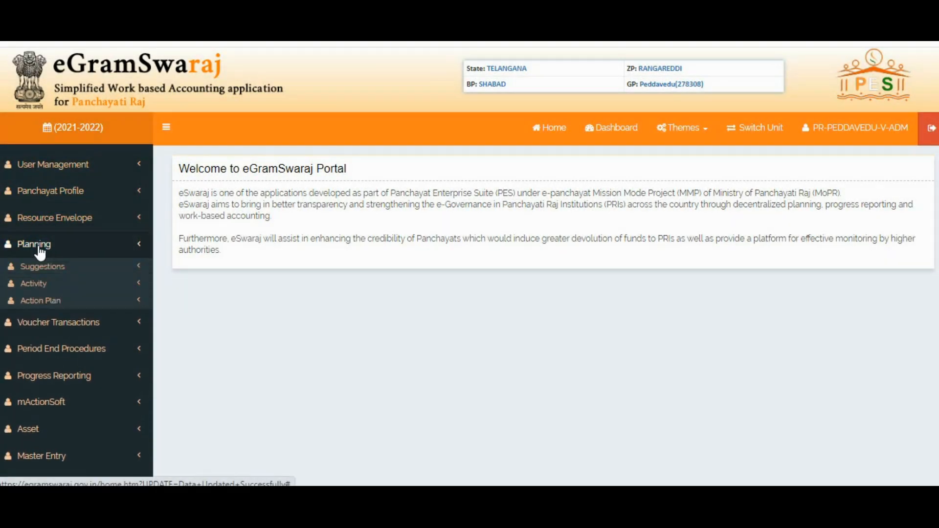
pyautogui.click(40, 300)
pyautogui.click(42, 337)
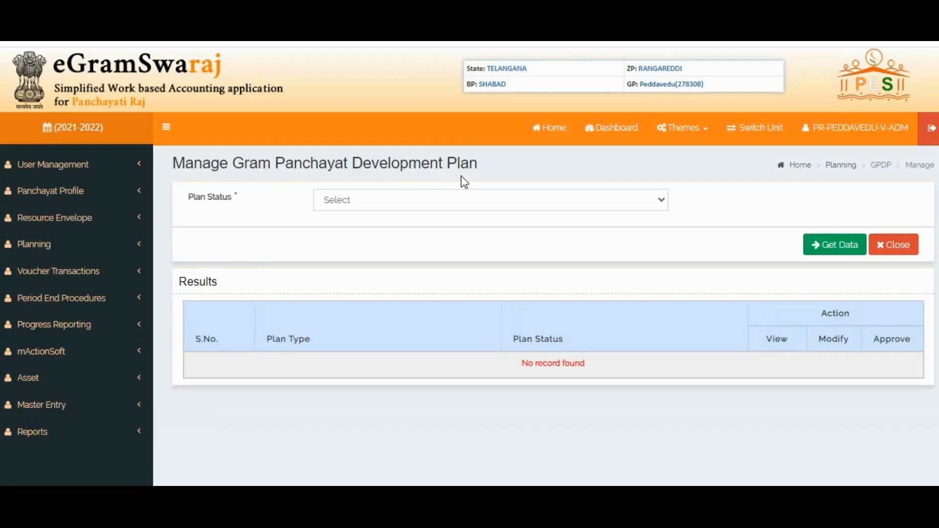
pyautogui.click(463, 206)
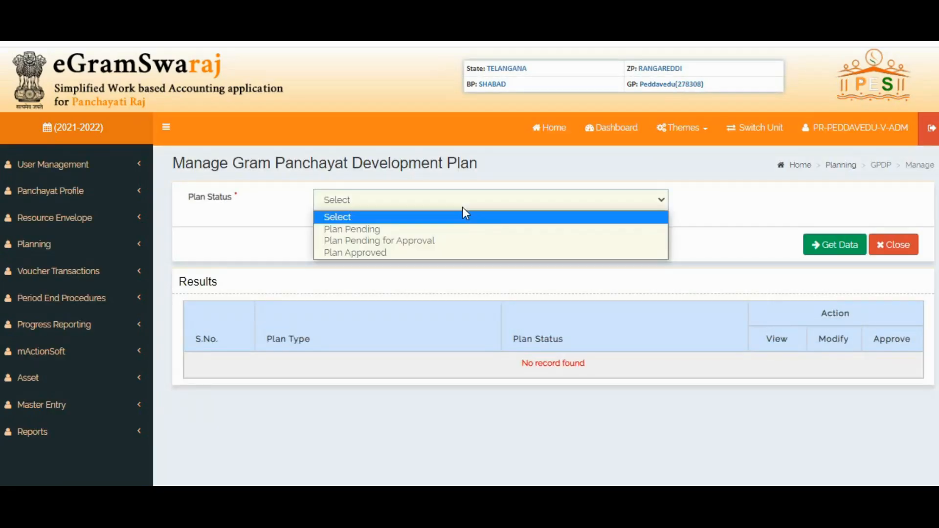
pyautogui.click(422, 228)
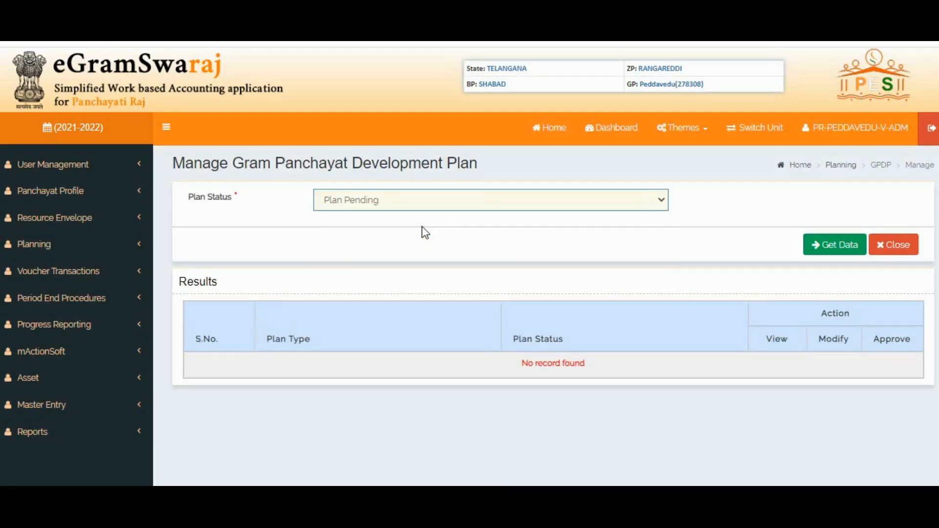
pyautogui.click(820, 247)
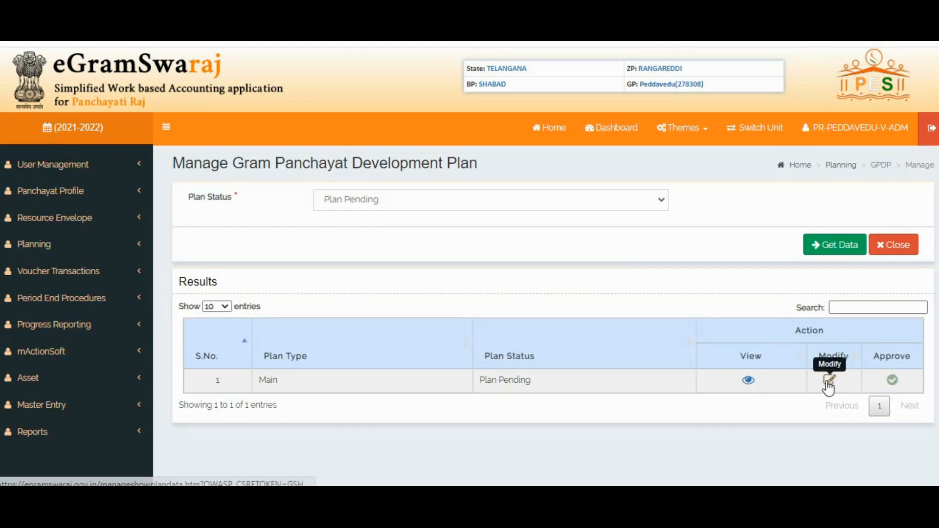
pyautogui.click(828, 380)
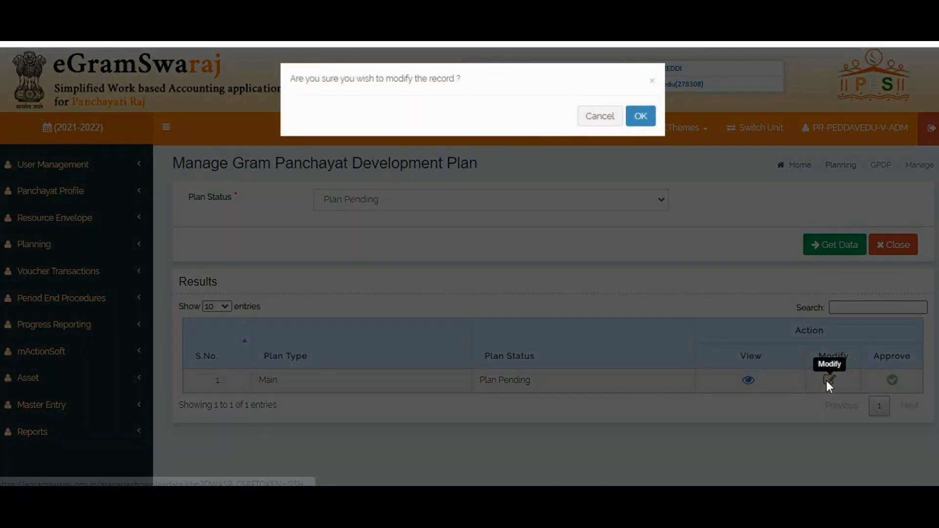
pyautogui.click(641, 118)
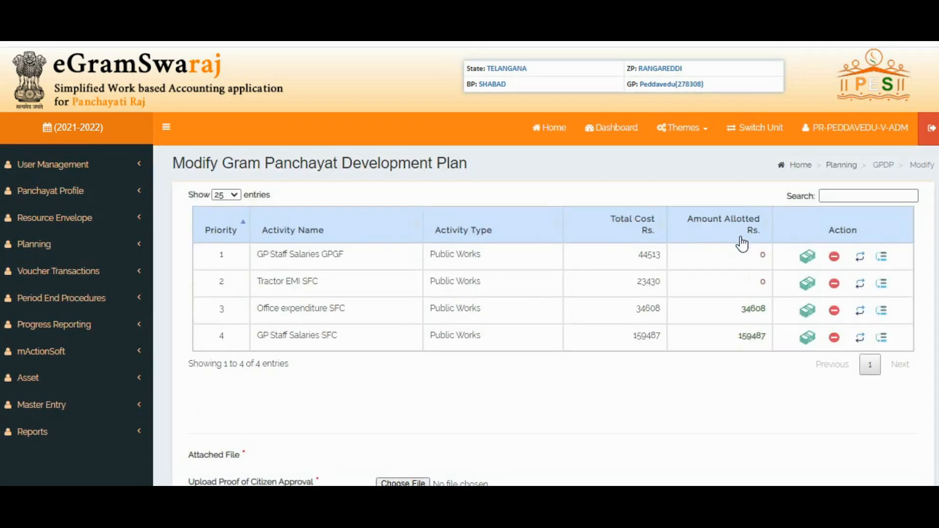
# Allocate 44513 from the Own Funds untied General component to the GP Staff Salaries GPGF activity.
pyautogui.click(809, 262)
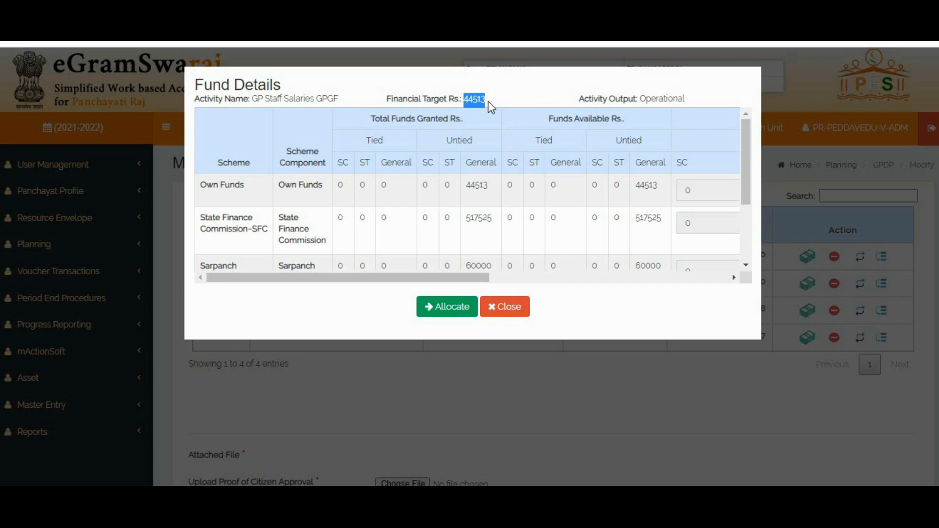
pyautogui.moveTo(448, 277); pyautogui.dragTo(684, 304)
pyautogui.click(599, 192)
pyautogui.write('44513')
pyautogui.click(444, 306)
# Allocate 23430 from the State Finance Commission untied General funds to Tractor EMI SFC, and save the plan.
pyautogui.scroll(-1, 659, 303)
pyautogui.click(812, 214)
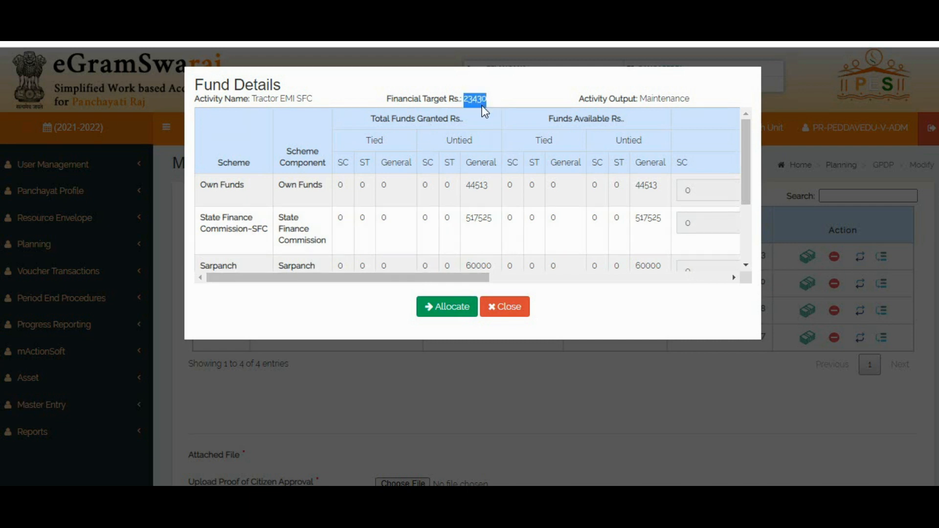
pyautogui.moveTo(423, 273); pyautogui.dragTo(668, 278)
pyautogui.doubleClick(635, 224)
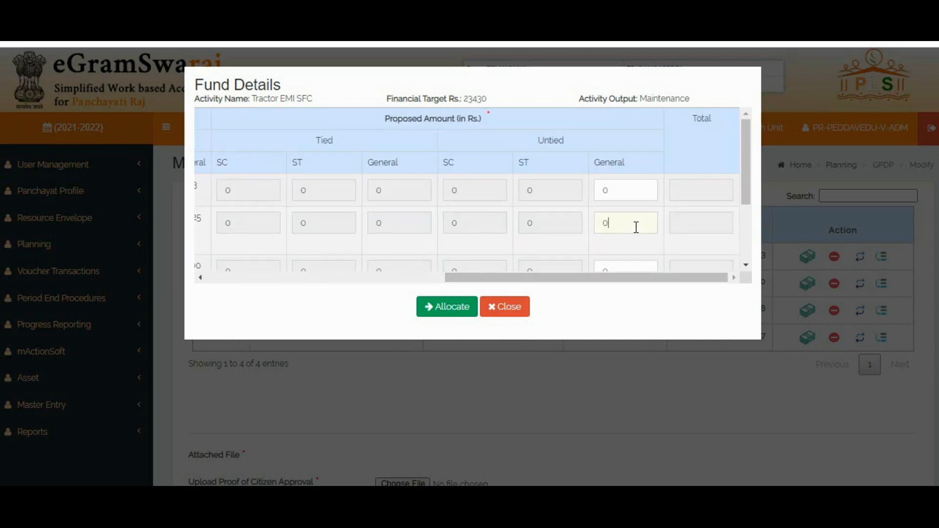
pyautogui.write('23430')
pyautogui.click(443, 306)
pyautogui.scroll(-3, 702, 305)
pyautogui.scroll(-1, 703, 306)
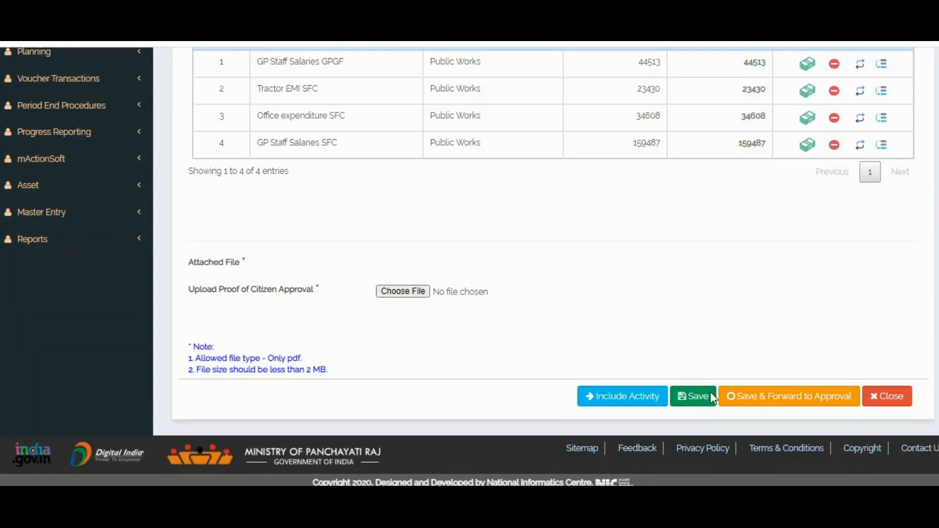
pyautogui.click(699, 398)
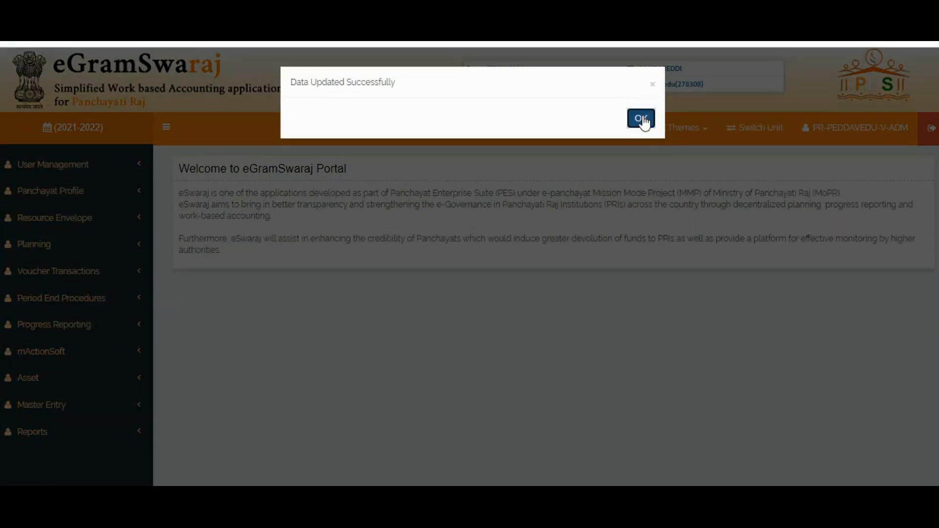
pyautogui.click(641, 119)
# Reopen the Main development plan for modification from the plans with status Plan Pending.
pyautogui.click(84, 245)
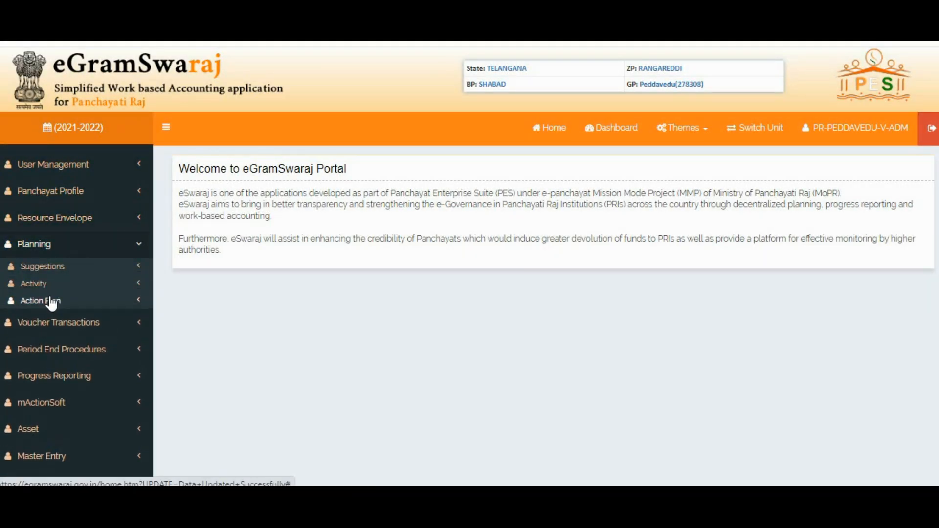
pyautogui.click(49, 301)
pyautogui.click(47, 338)
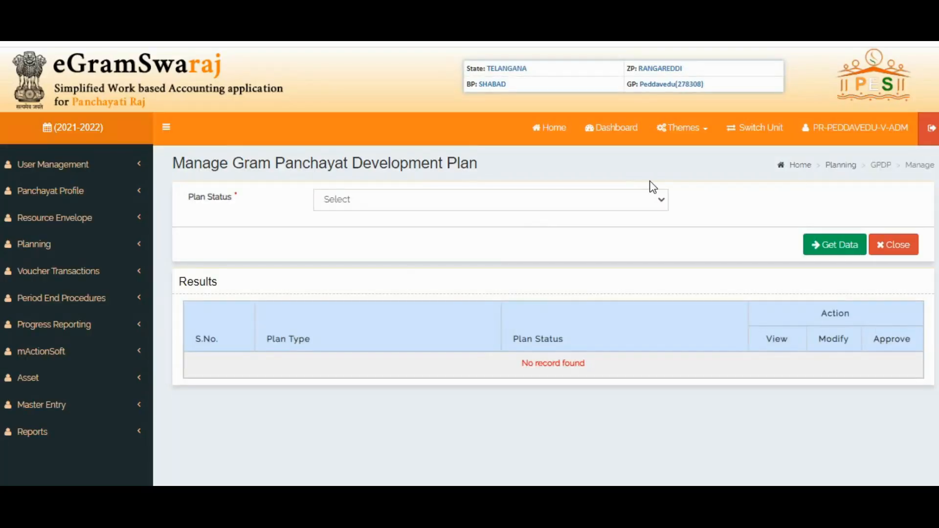
pyautogui.click(615, 204)
pyautogui.click(519, 231)
pyautogui.click(812, 246)
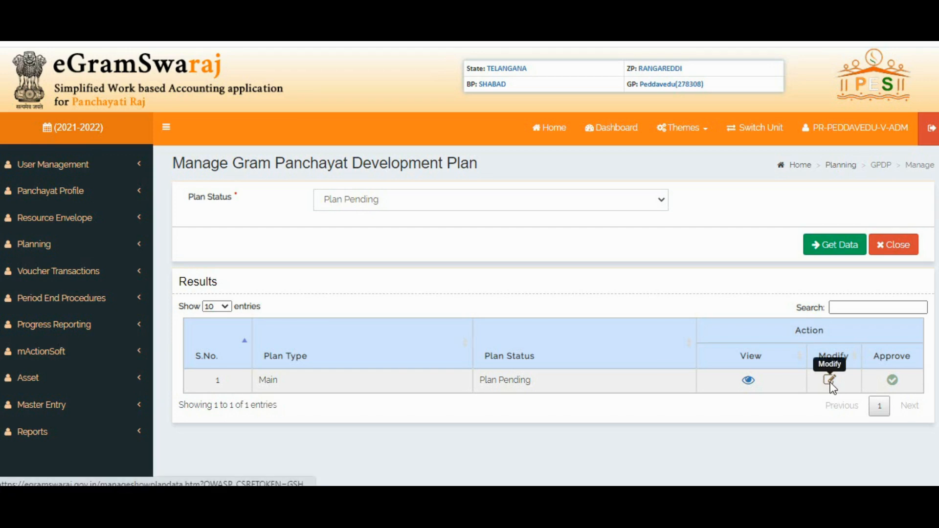
pyautogui.click(831, 384)
pyautogui.click(650, 131)
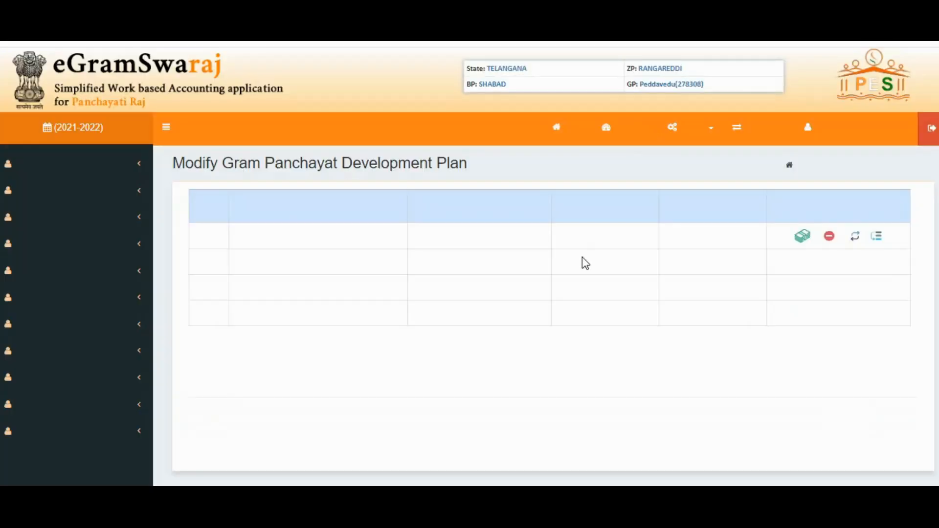
# Review the total cost and allotted amount of each activity in the Main development plan.
pyautogui.scroll(-2, 604, 257)
pyautogui.scroll(-3, 603, 252)
pyautogui.click(781, 397)
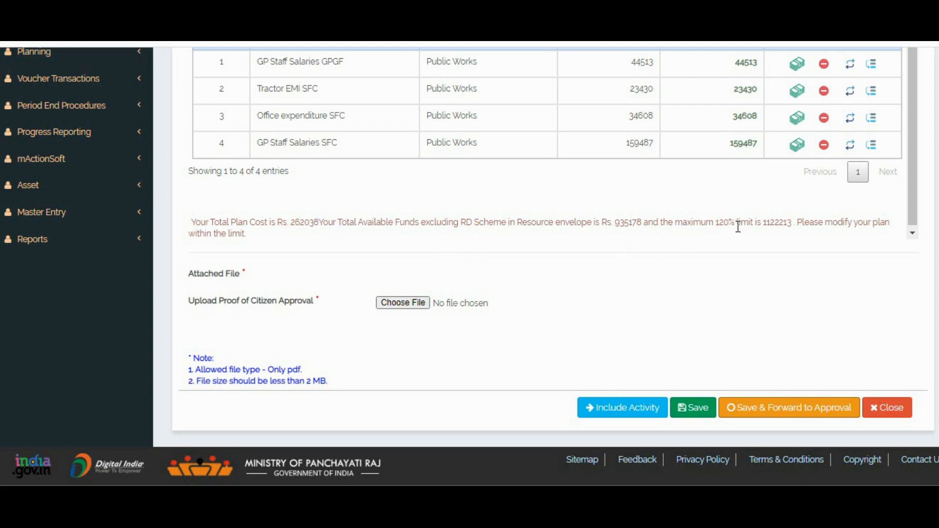
pyautogui.scroll(3, 656, 219)
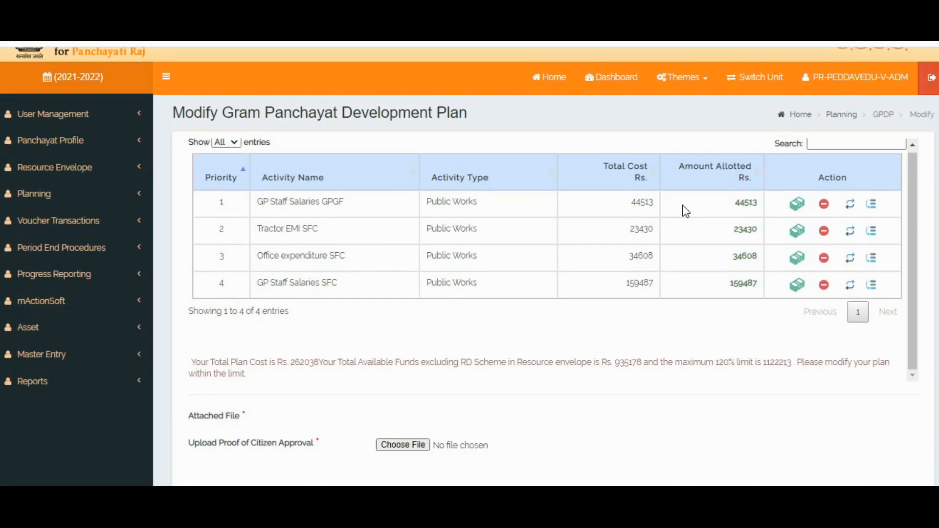
pyautogui.scroll(-3, 685, 211)
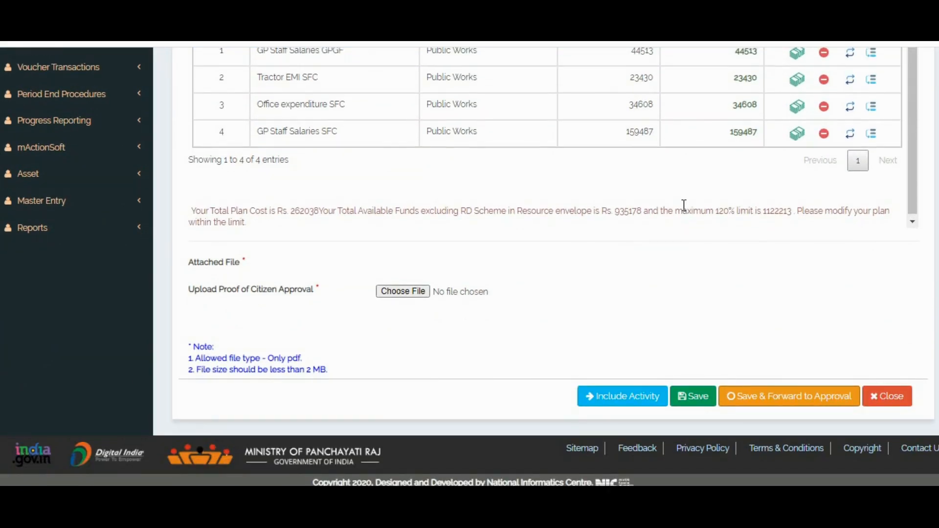
pyautogui.scroll(4, 685, 236)
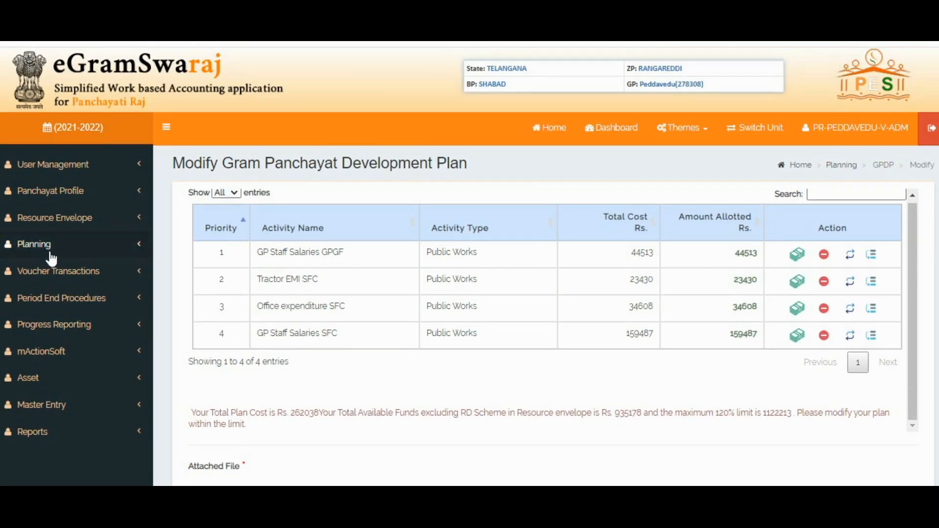
# Start a new planning activity and set its activity type to Public Works.
pyautogui.click(22, 244)
pyautogui.click(43, 284)
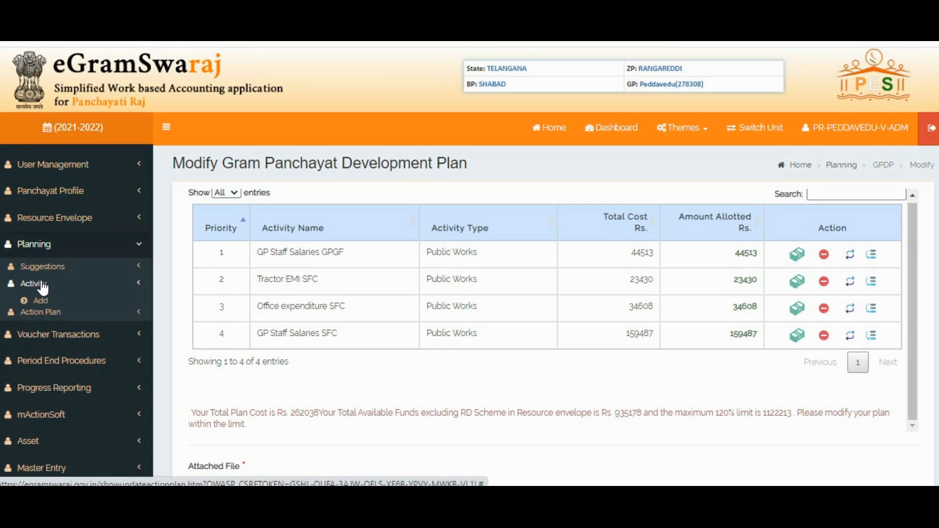
pyautogui.click(41, 303)
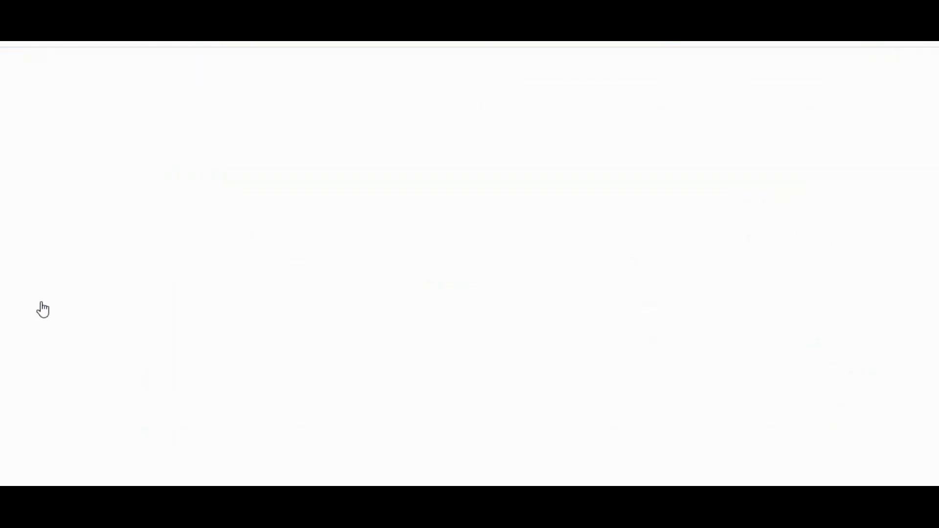
pyautogui.click(449, 205)
pyautogui.click(431, 226)
# Switch to the activity table in Word and shade the GP Staff Salaries GPGF row grey.
pyautogui.hotkey('alt', 'Tab')
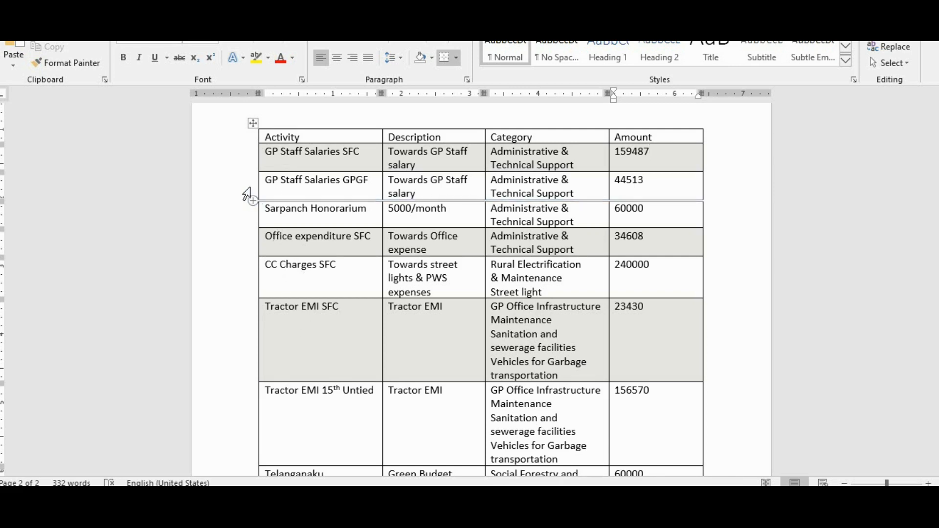
pyautogui.click(222, 189)
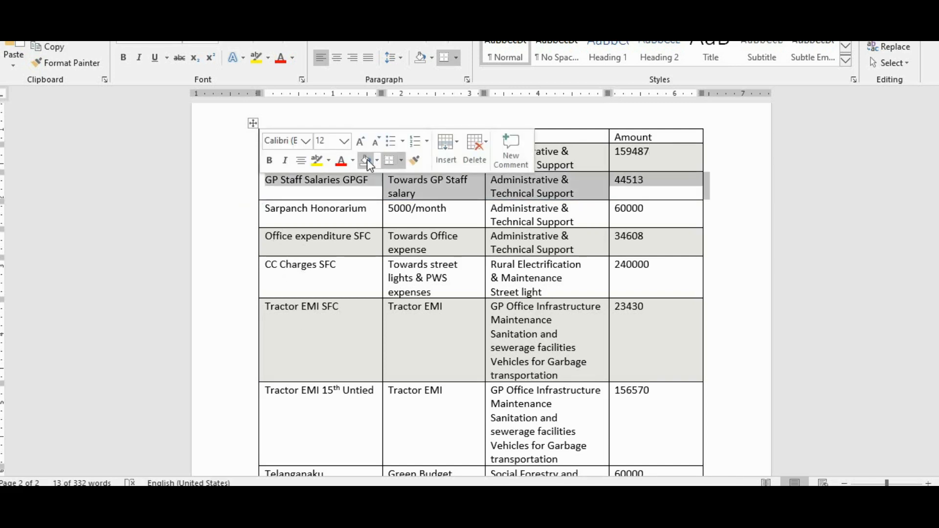
pyautogui.click(380, 161)
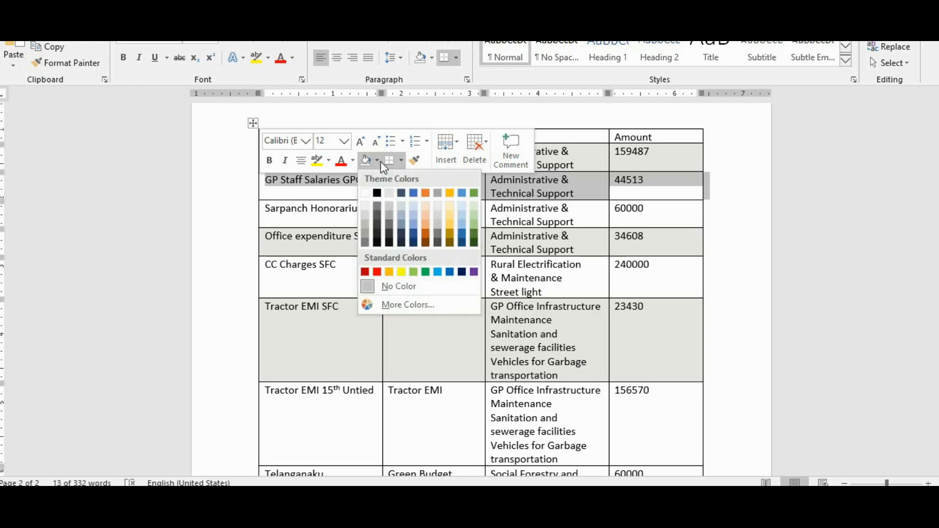
pyautogui.click(372, 211)
pyautogui.click(309, 211)
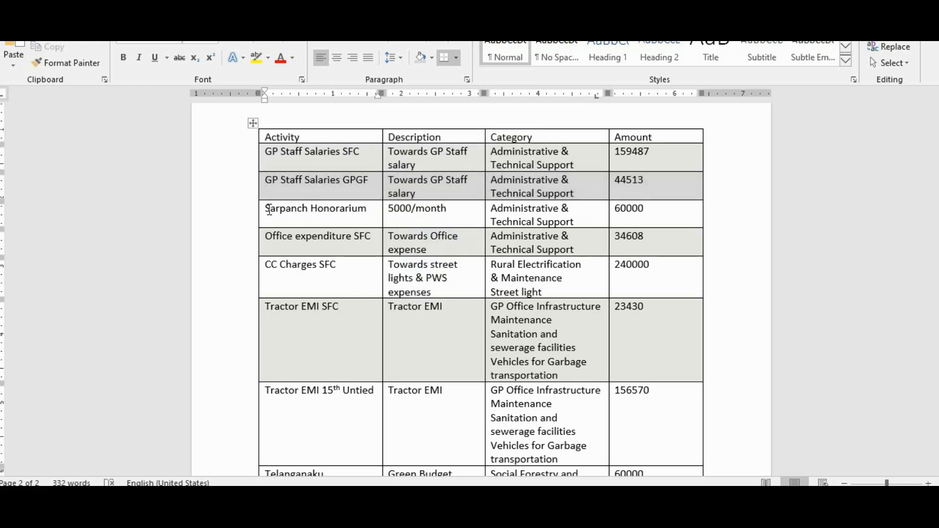
# Copy Sarpanch Honorarium from the table and enter it as the new eGramSwaraj activity's name and description.
pyautogui.moveTo(267, 209); pyautogui.dragTo(367, 209)
pyautogui.hotkey('ctrl', 'c')
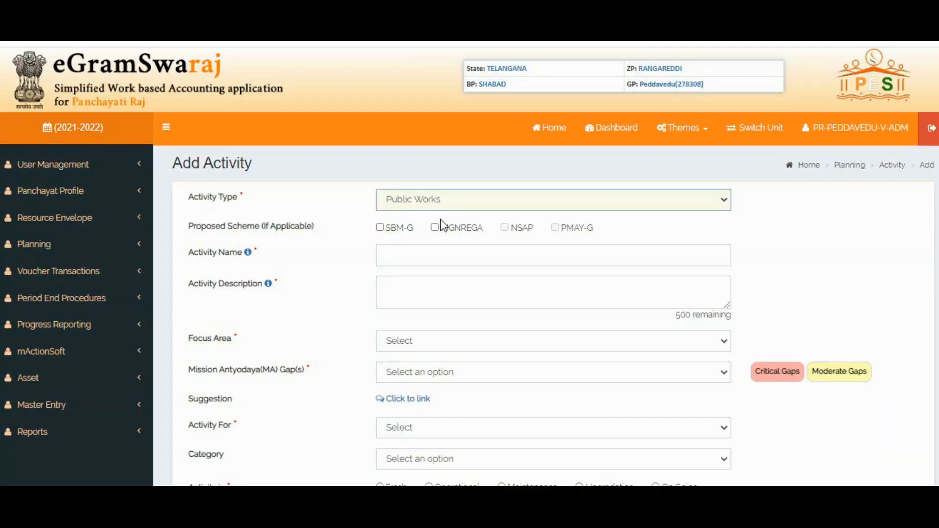
pyautogui.click(426, 253)
pyautogui.hotkey('ctrl', 'v')
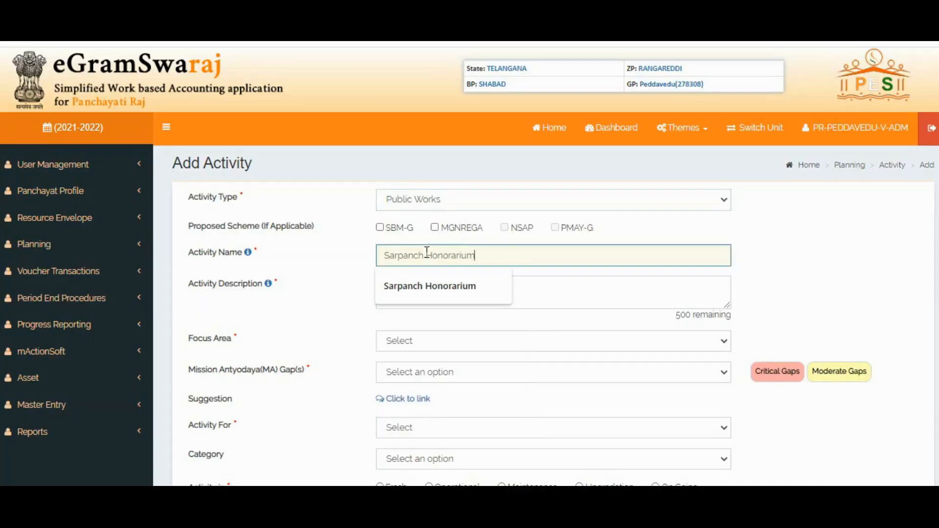
pyautogui.click(427, 286)
pyautogui.click(418, 292)
pyautogui.hotkey('ctrl', 'v')
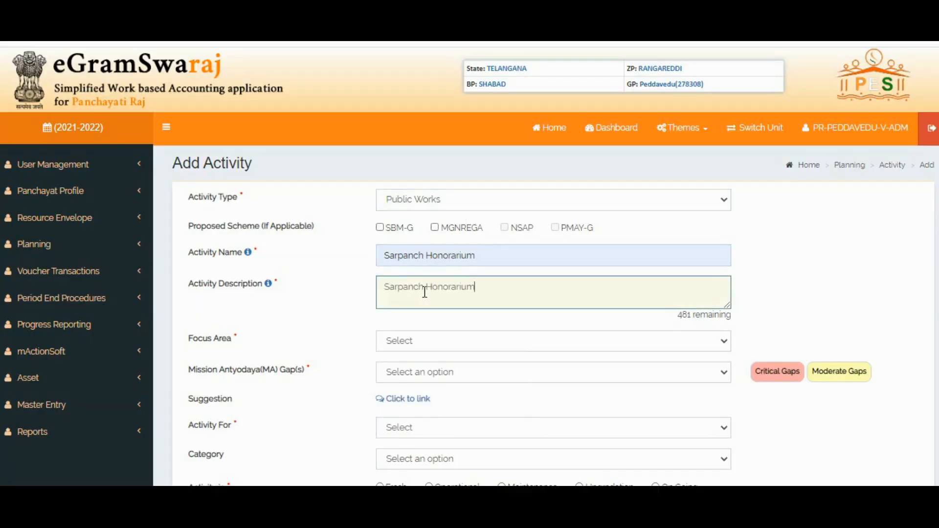
# Set the focus area to Administrative & Technical Support, the Mission Antyodaya gap to None, and Activity For to GEN.
pyautogui.scroll(-2, 420, 289)
pyautogui.click(419, 272)
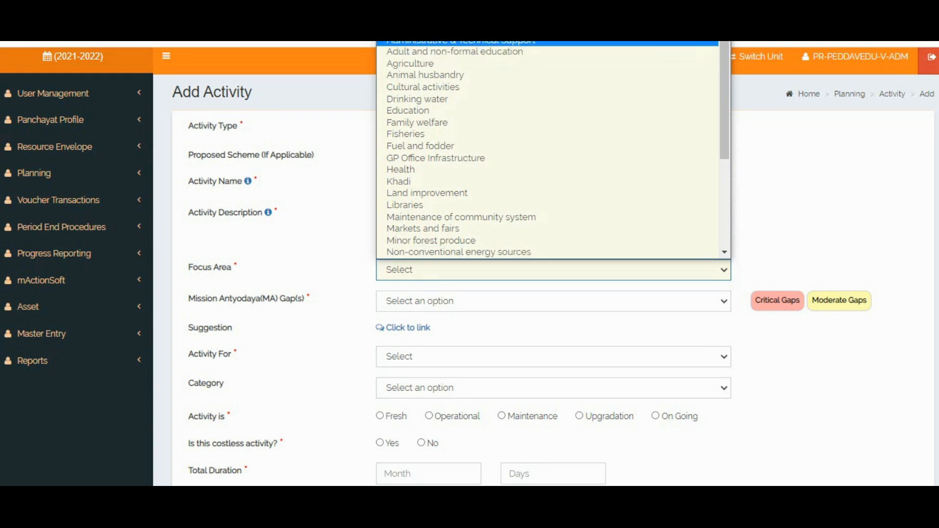
pyautogui.click(421, 43)
pyautogui.click(419, 310)
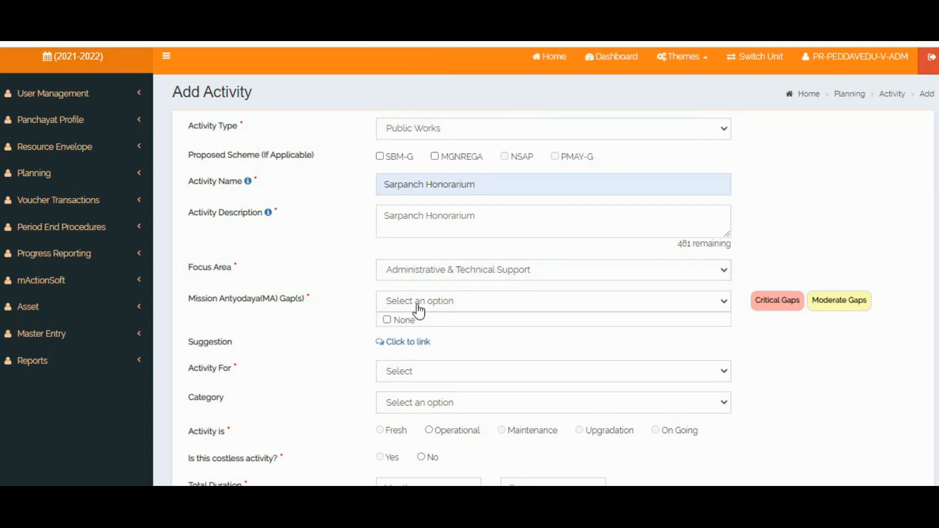
pyautogui.click(391, 322)
pyautogui.scroll(-4, 429, 210)
pyautogui.click(419, 156)
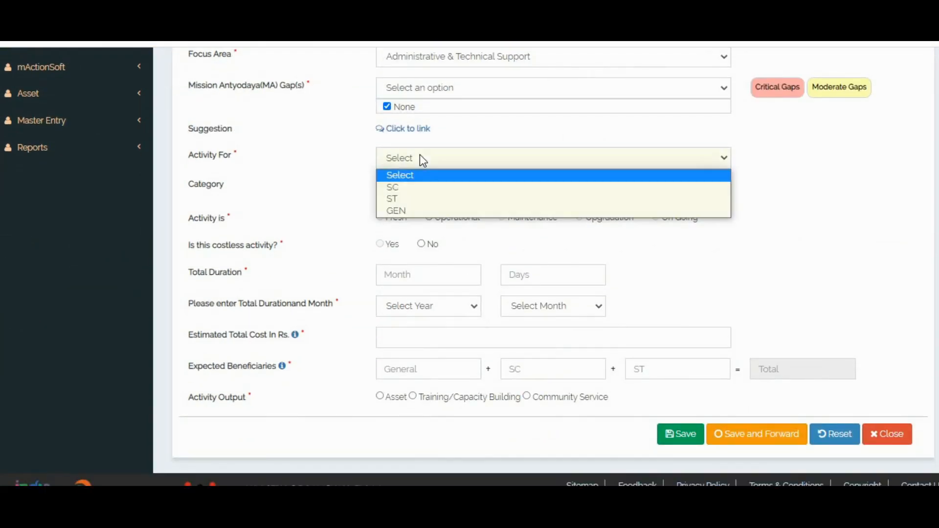
pyautogui.click(401, 209)
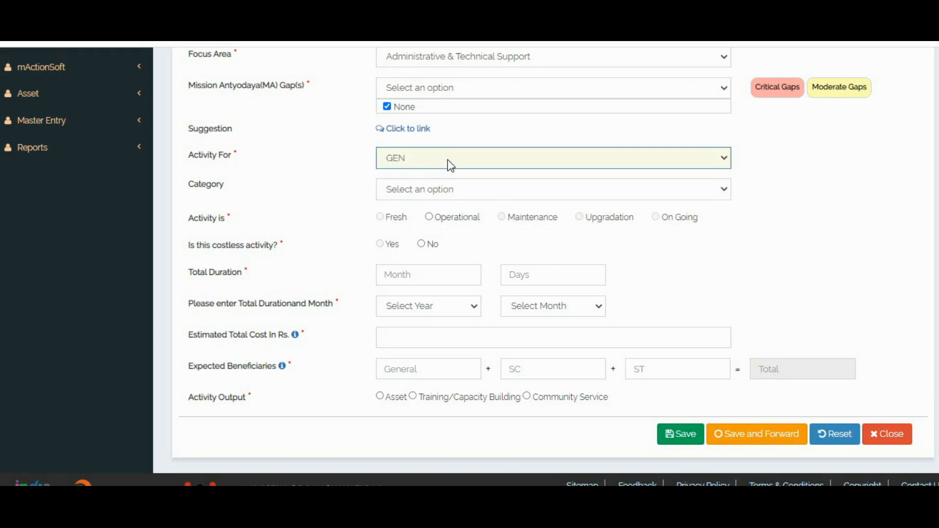
# Select only OBC as the category, and mark the activity as operational and not costless.
pyautogui.click(414, 197)
pyautogui.click(388, 208)
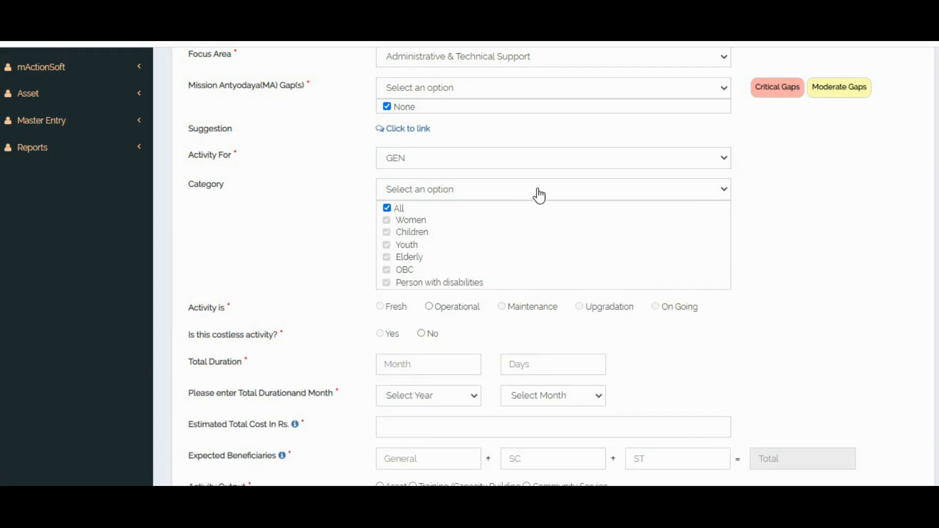
pyautogui.scroll(-3, 540, 196)
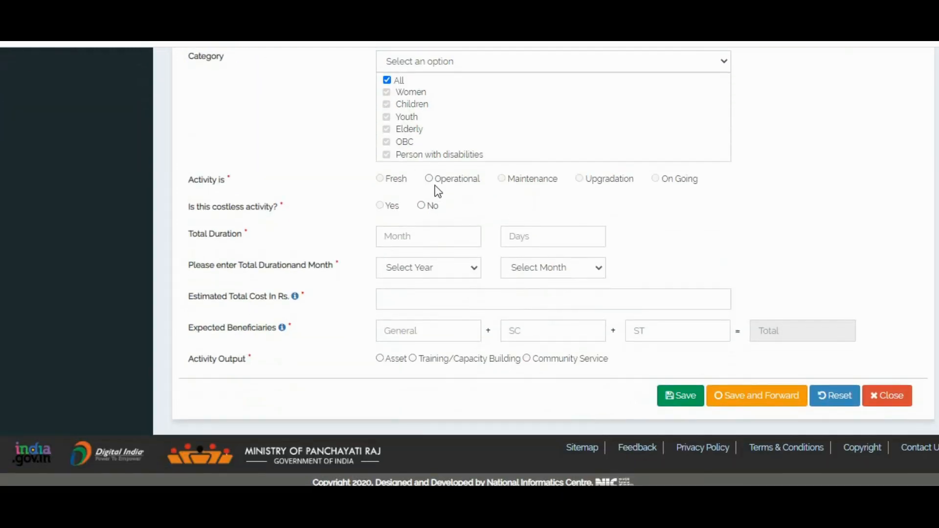
pyautogui.click(387, 80)
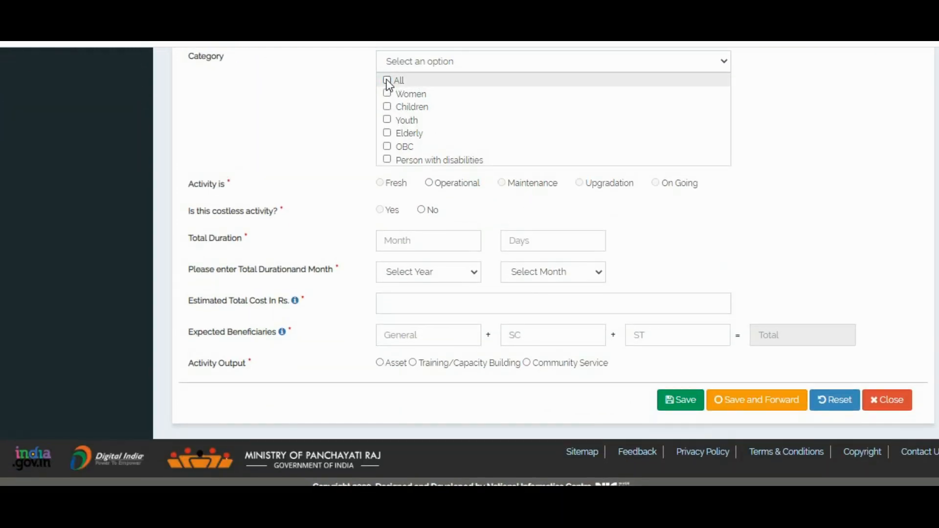
pyautogui.click(388, 146)
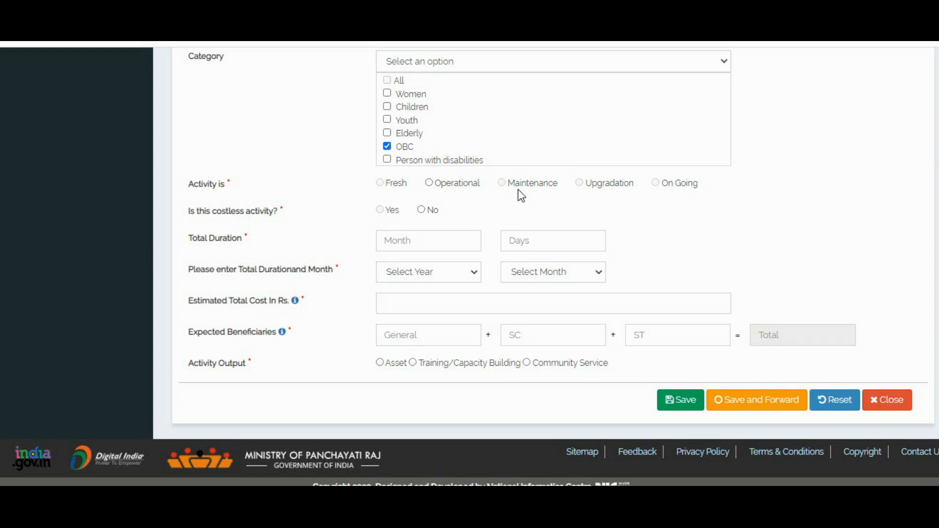
pyautogui.click(429, 182)
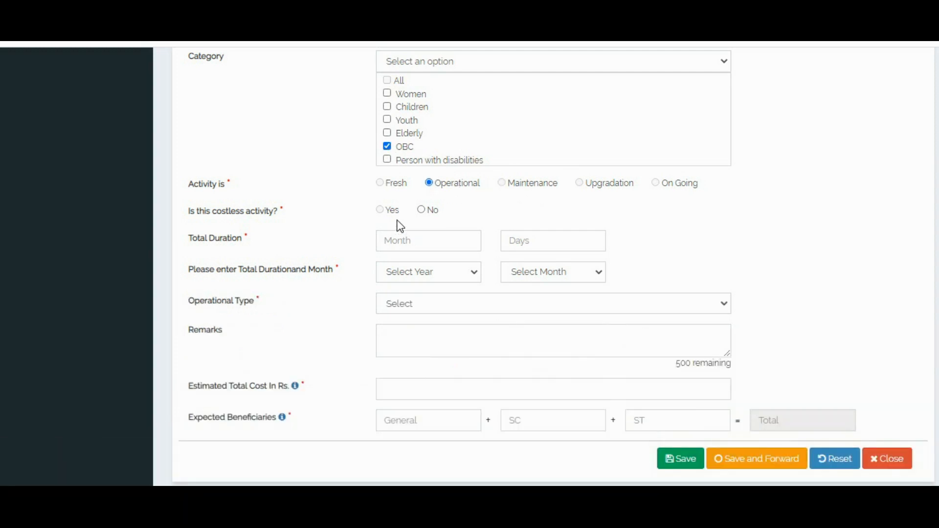
pyautogui.click(421, 211)
# Set the total duration to 12 months and 0 days, with year 2022 and month March.
pyautogui.scroll(-1, 491, 205)
pyautogui.click(446, 178)
pyautogui.click(442, 205)
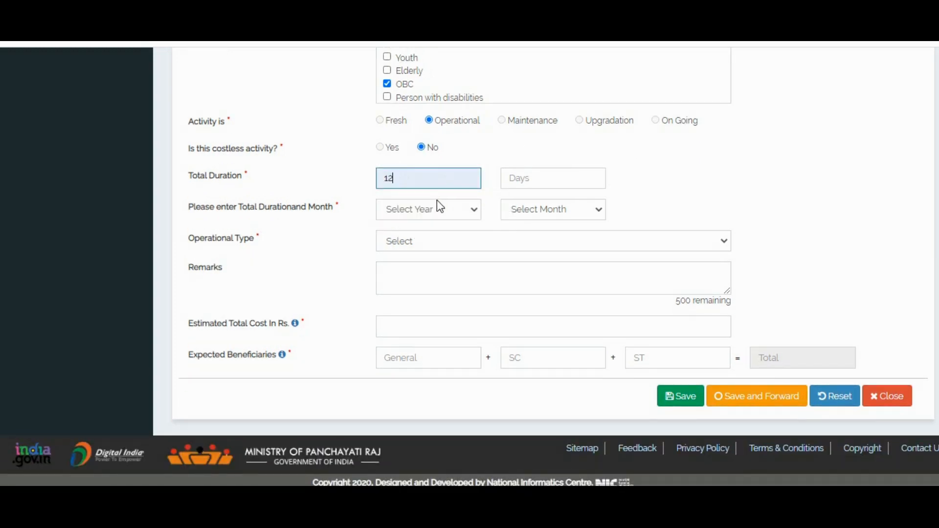
pyautogui.click(524, 180)
pyautogui.click(526, 210)
pyautogui.click(437, 214)
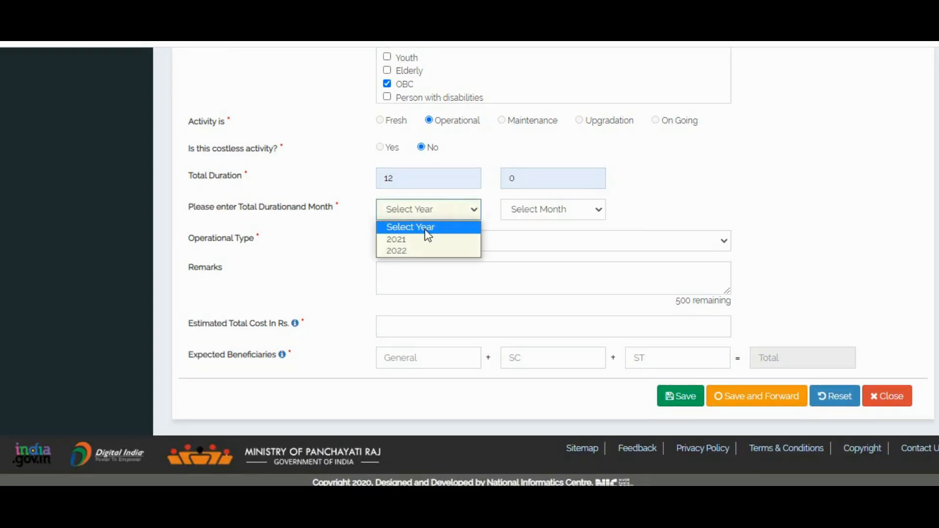
pyautogui.click(417, 251)
pyautogui.click(570, 212)
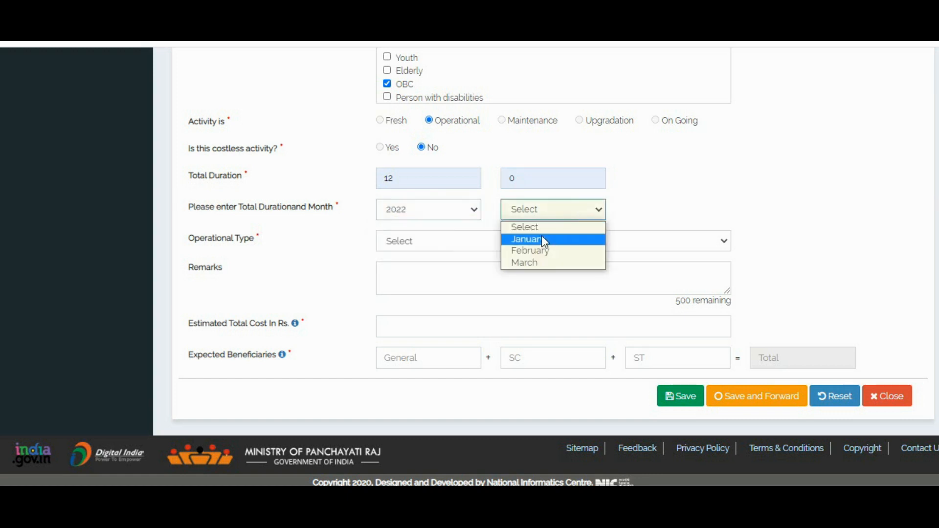
pyautogui.click(528, 263)
# Set the operational type to Honoraria and the estimated total cost to 60000.
pyautogui.click(450, 240)
pyautogui.click(432, 283)
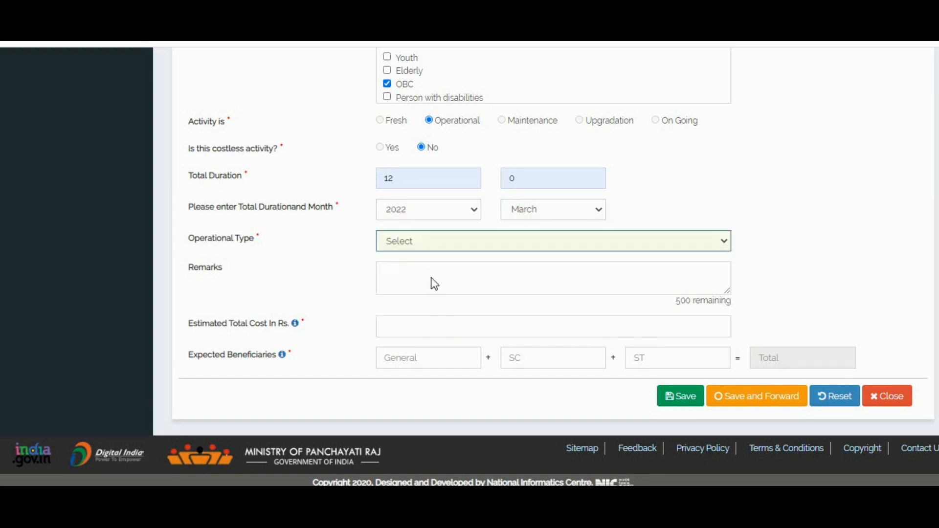
pyautogui.click(417, 333)
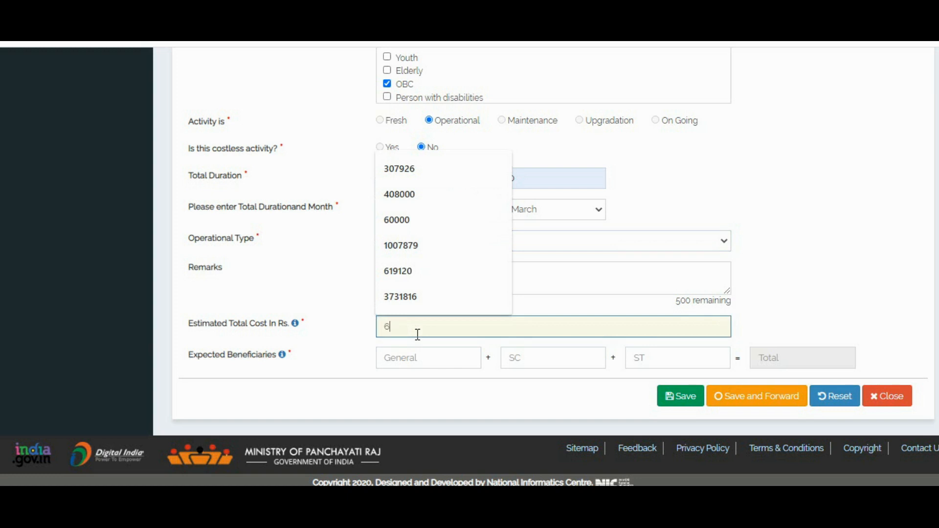
pyautogui.write('60000')
# Enter 1 General, 0 SC and 0 ST expected beneficiaries, and save and forward the activity.
pyautogui.click(414, 357)
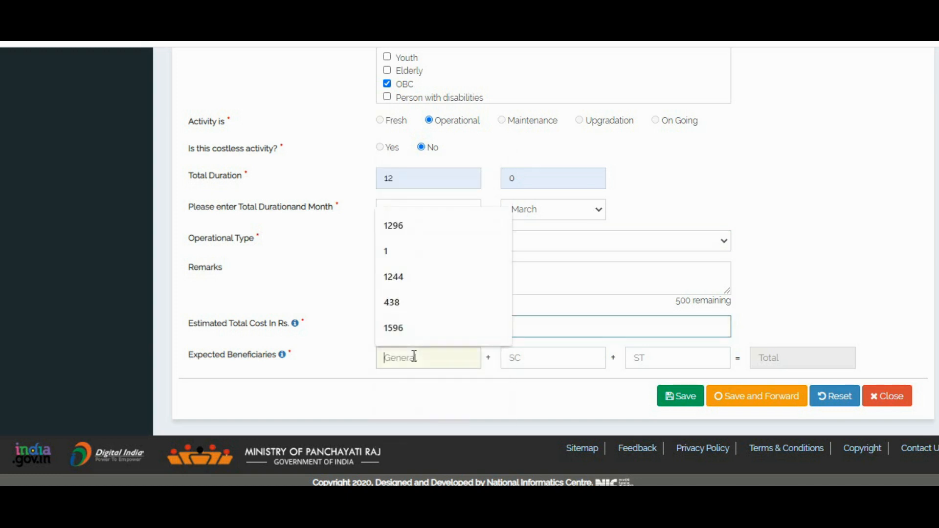
pyautogui.write('1')
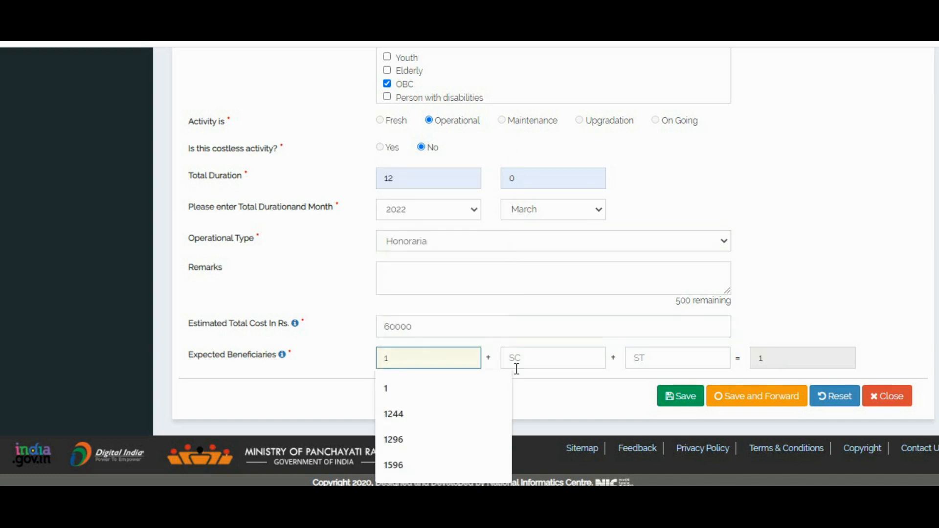
pyautogui.click(543, 359)
pyautogui.write('0')
pyautogui.click(649, 360)
pyautogui.write('0')
pyautogui.click(736, 397)
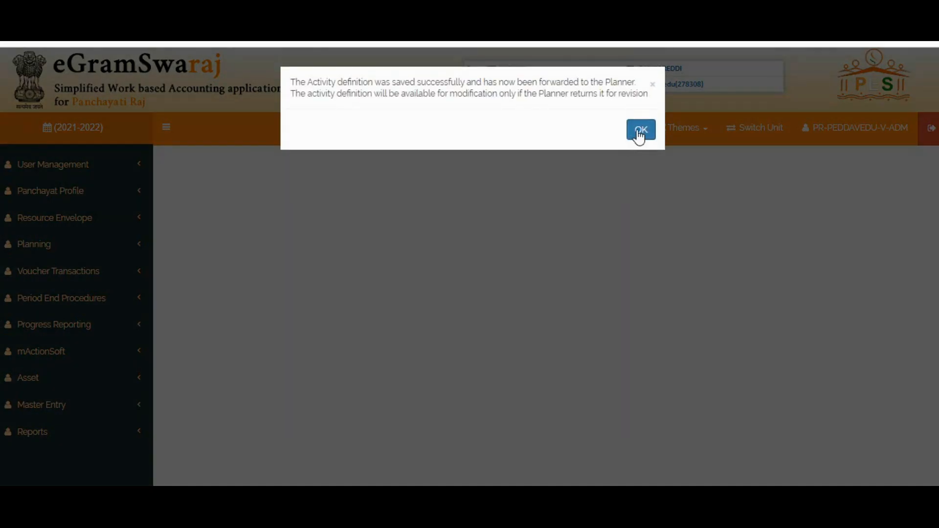
pyautogui.click(639, 131)
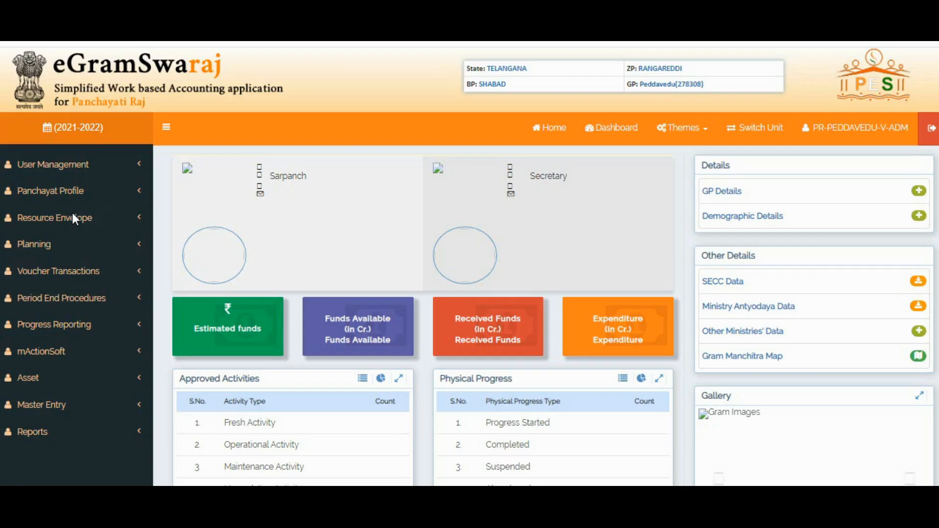
# Retrieve the action plans with status Plan Pending and open the Main plan for modification.
pyautogui.click(73, 244)
pyautogui.click(42, 300)
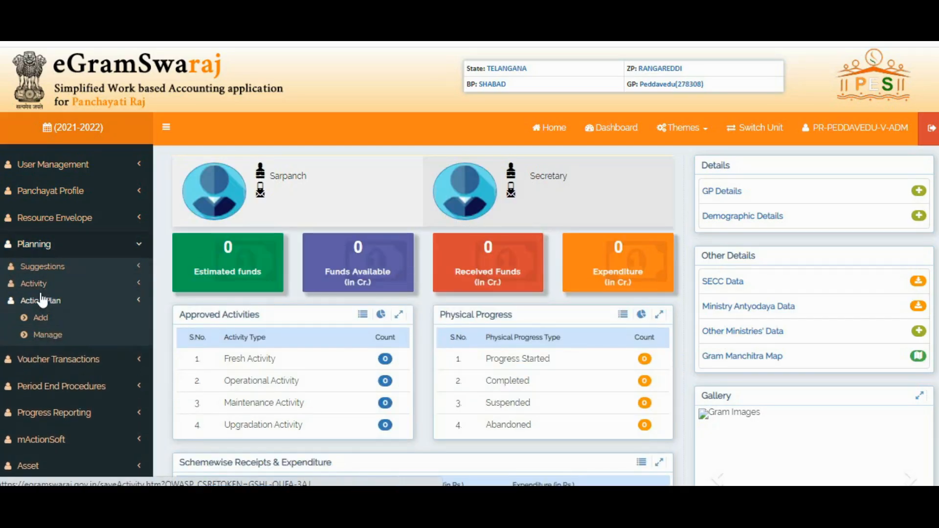
pyautogui.click(43, 333)
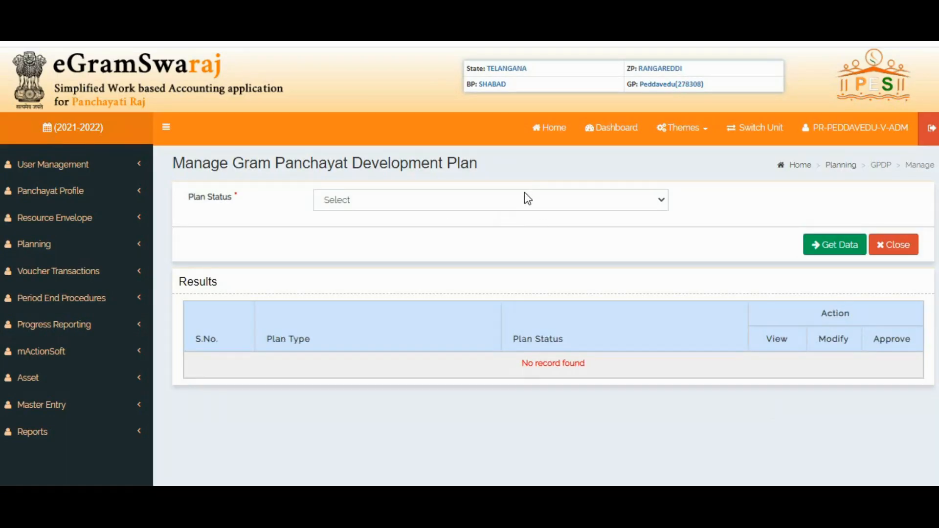
pyautogui.click(525, 193)
pyautogui.click(461, 230)
pyautogui.click(821, 245)
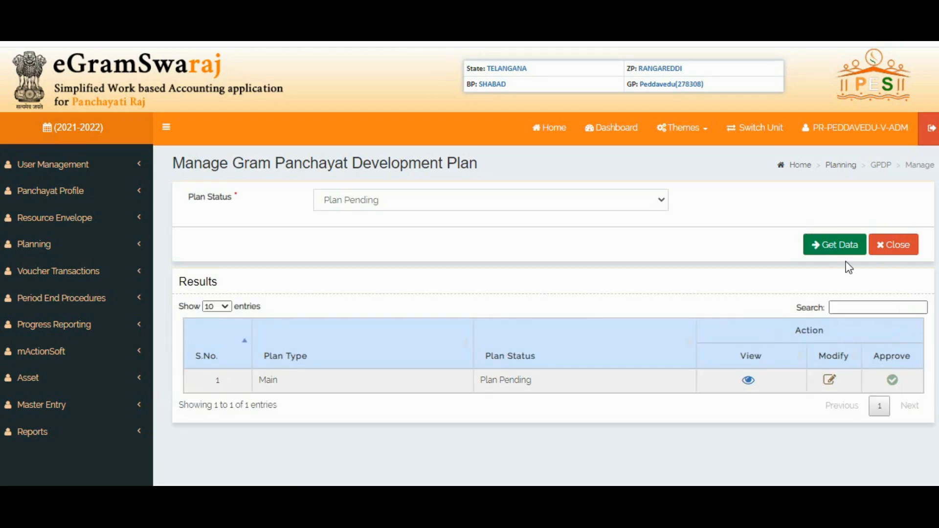
pyautogui.click(830, 381)
pyautogui.click(640, 126)
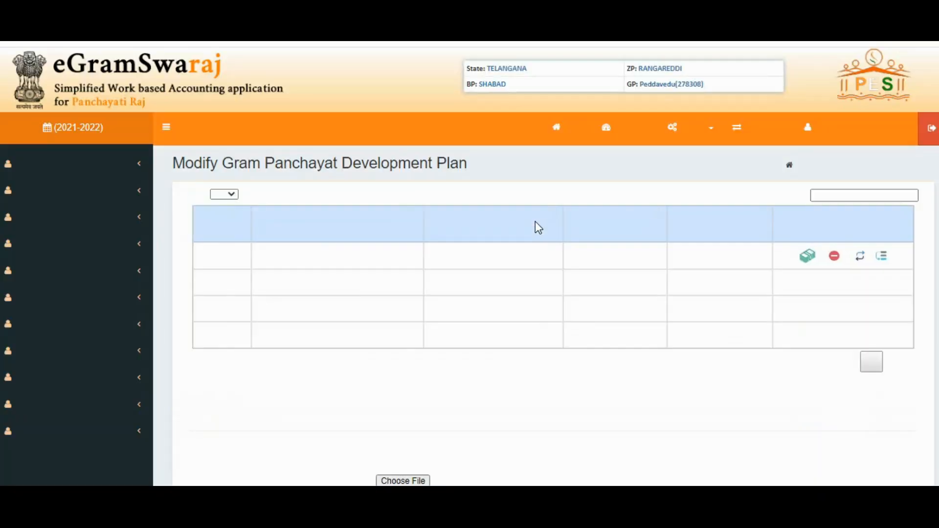
# Include the Sarpanch Honorarium activity in the development plan.
pyautogui.scroll(-4, 611, 308)
pyautogui.click(610, 389)
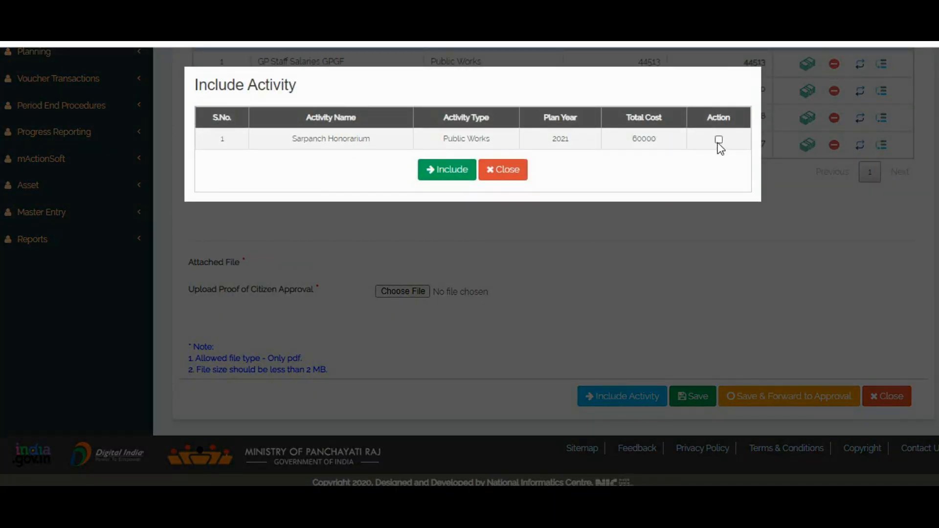
pyautogui.click(450, 170)
# Allocate 60000 from the Sarpanch scheme's untied General funds to the Sarpanch Honorarium activity.
pyautogui.scroll(3, 669, 232)
pyautogui.click(807, 309)
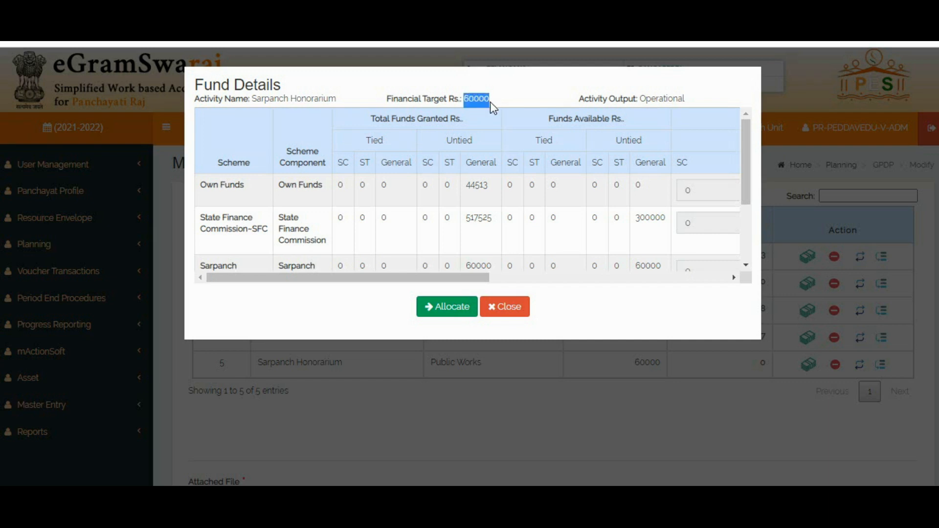
pyautogui.scroll(-3, 294, 229)
pyautogui.scroll(2, 283, 215)
pyautogui.scroll(2, 281, 207)
pyautogui.scroll(-3, 245, 216)
pyautogui.moveTo(324, 277); pyautogui.dragTo(562, 283)
pyautogui.click(607, 203)
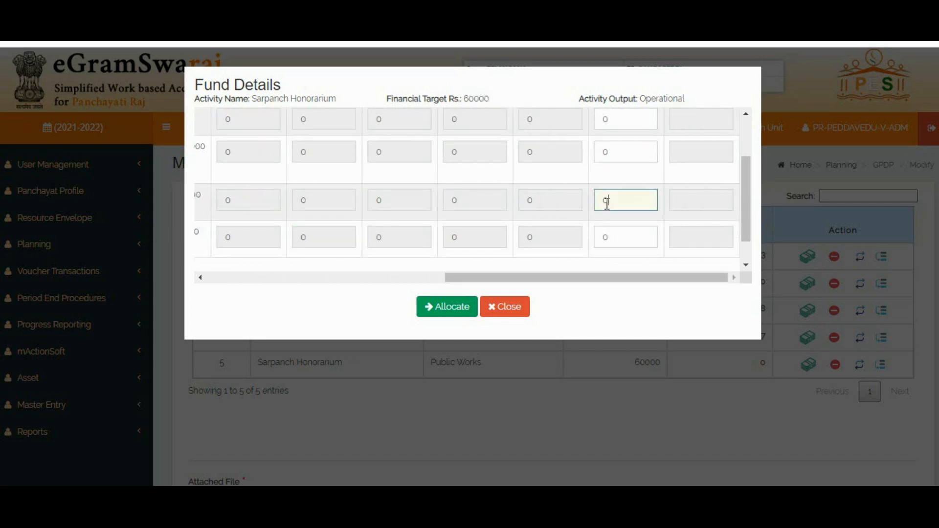
pyautogui.doubleClick(608, 204)
pyautogui.write('60000')
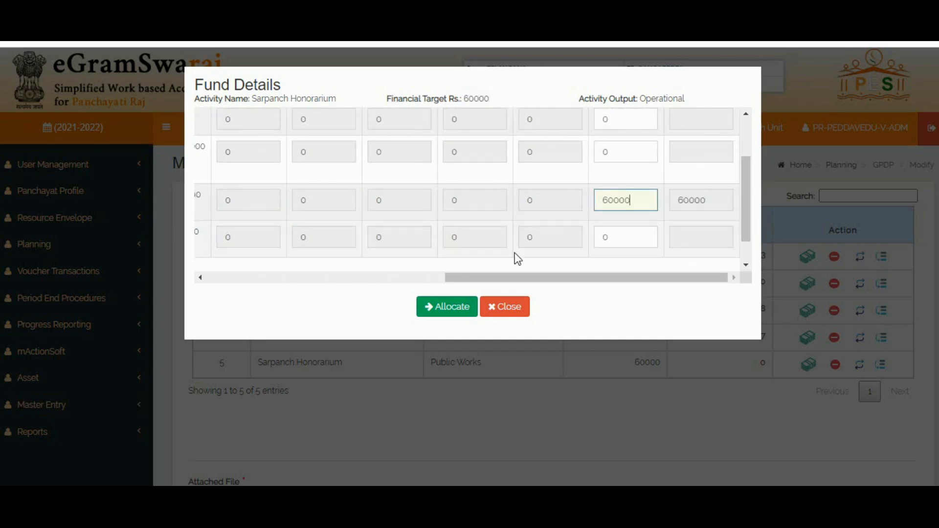
pyautogui.click(444, 312)
# Save the development plan with the included honorarium activity and dismiss the confirmation.
pyautogui.scroll(-5, 730, 268)
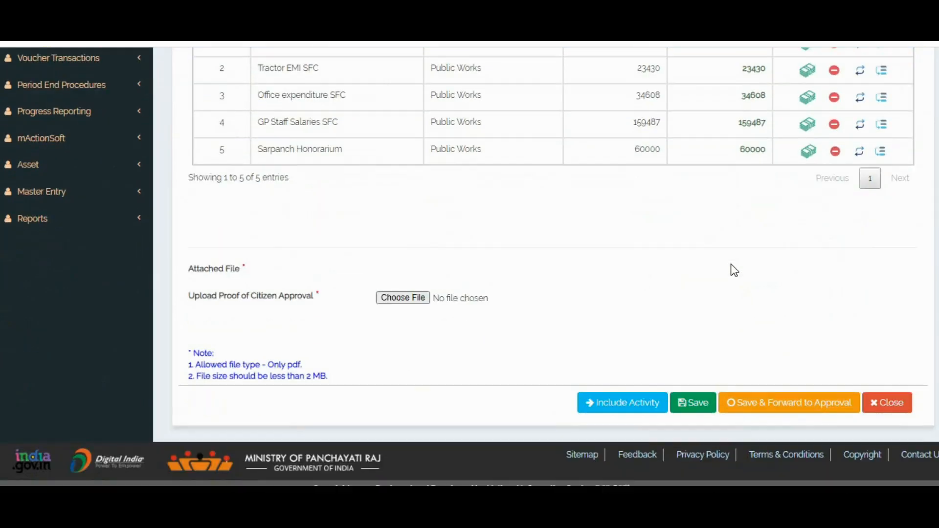
pyautogui.click(691, 394)
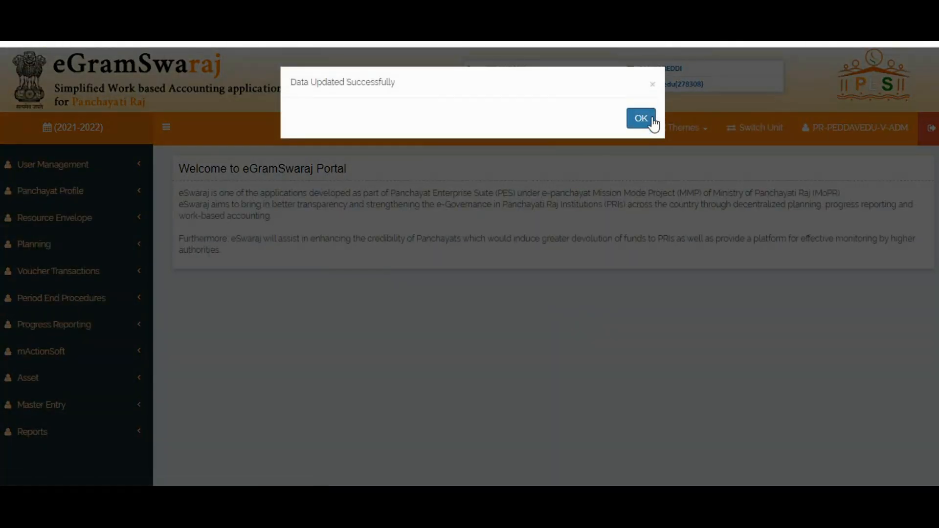
pyautogui.click(647, 118)
# Retrieve the action plans with status Plan Pending and open the Main plan for modification.
pyautogui.click(99, 243)
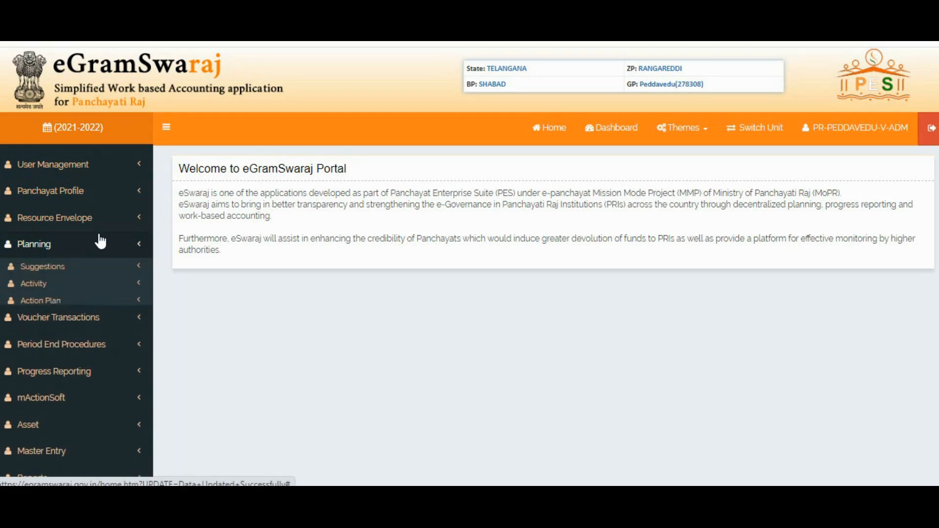
pyautogui.click(63, 301)
pyautogui.click(48, 335)
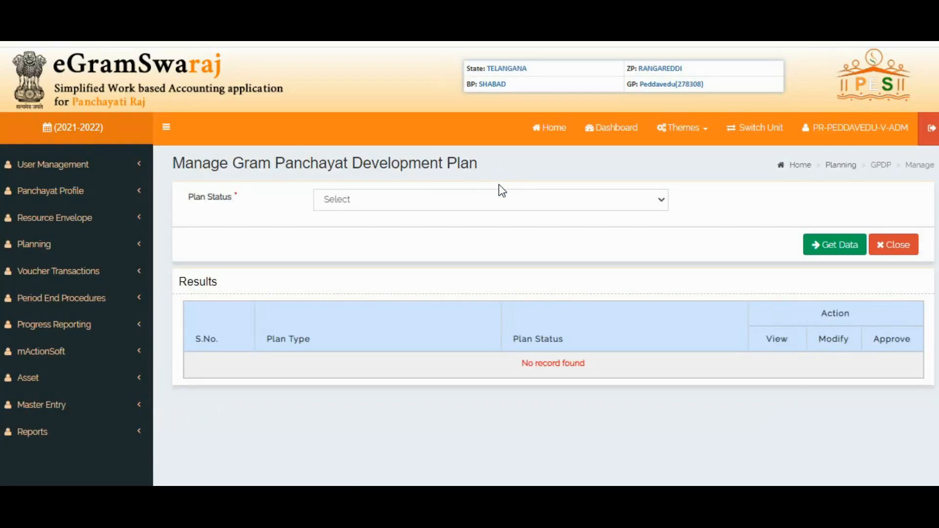
pyautogui.click(494, 199)
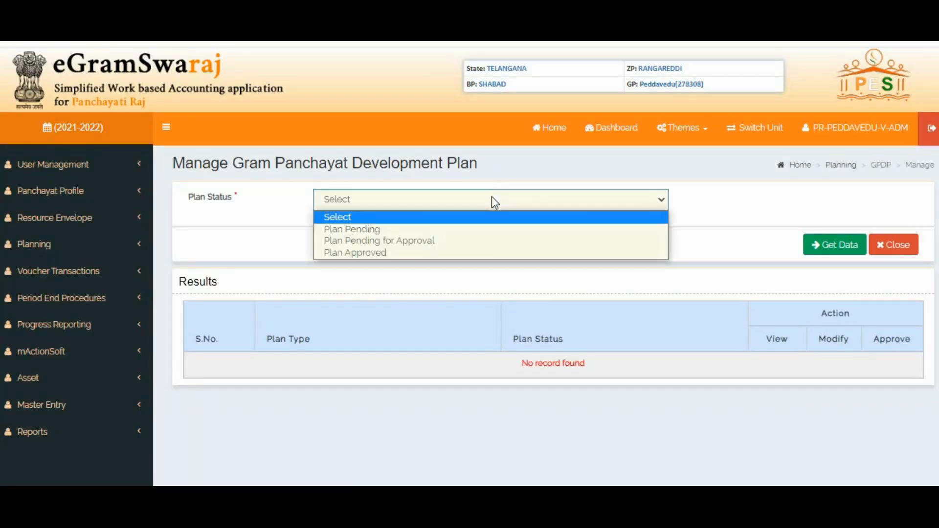
pyautogui.click(416, 230)
pyautogui.click(826, 247)
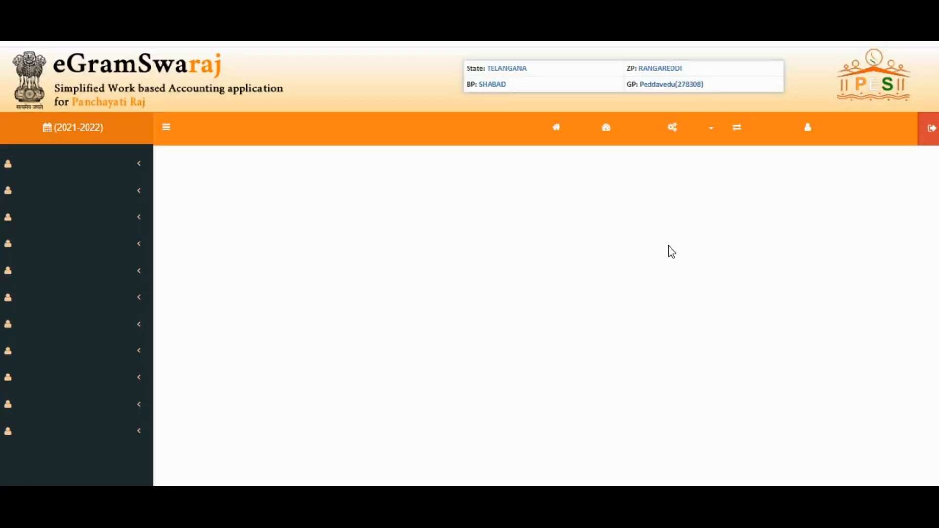
pyautogui.scroll(-2, 670, 251)
pyautogui.click(830, 309)
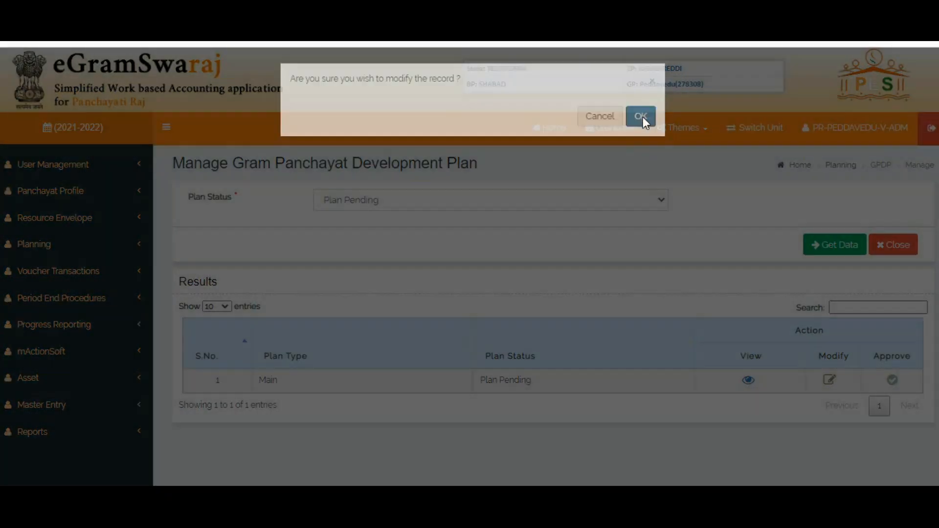
pyautogui.click(642, 118)
# Review the amounts allotted to the plan's activities and try to save and forward the plan for approval.
pyautogui.scroll(-3, 720, 287)
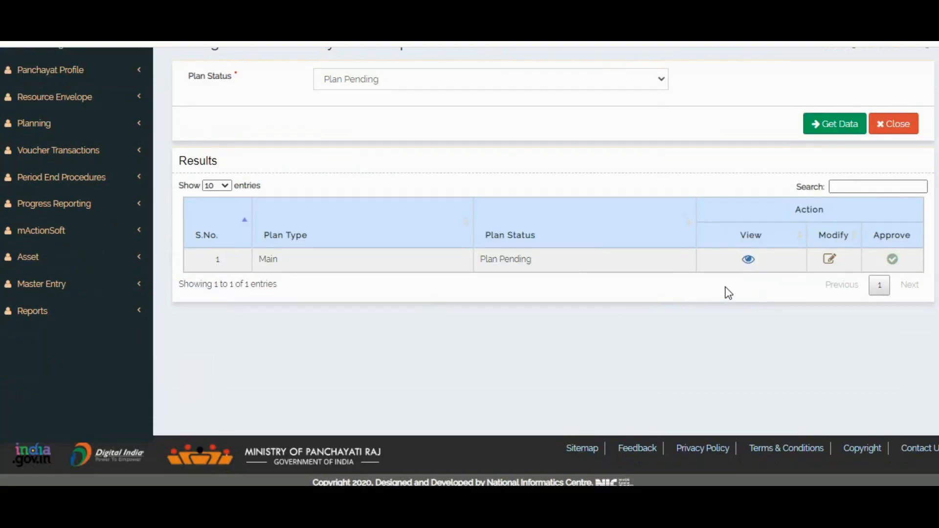
pyautogui.scroll(-2, 562, 254)
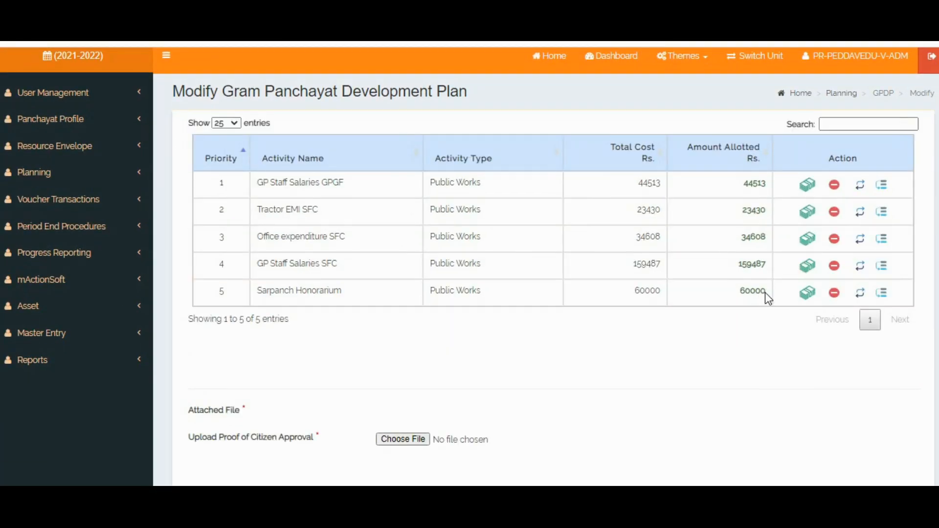
pyautogui.scroll(-3, 768, 293)
pyautogui.click(774, 396)
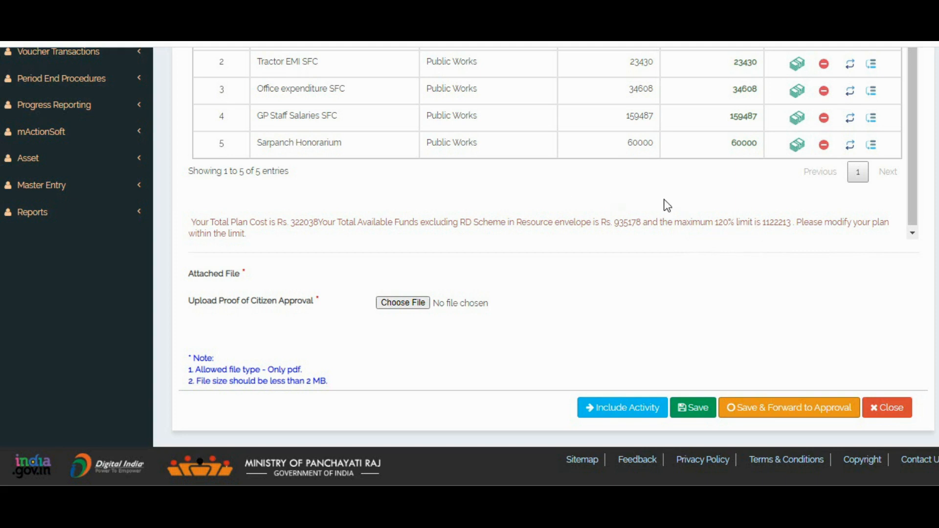
pyautogui.scroll(2, 564, 195)
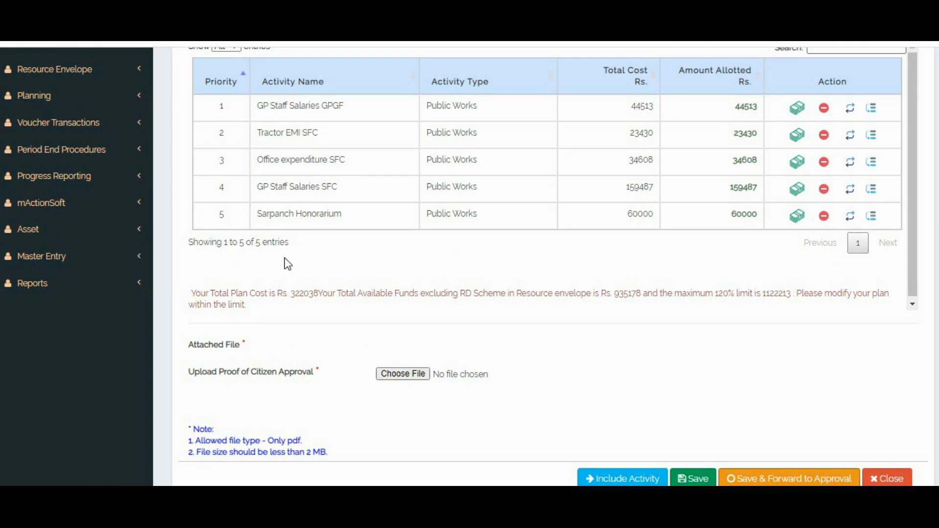
# Open the form for adding a new planning activity.
pyautogui.scroll(3, 196, 234)
pyautogui.click(34, 239)
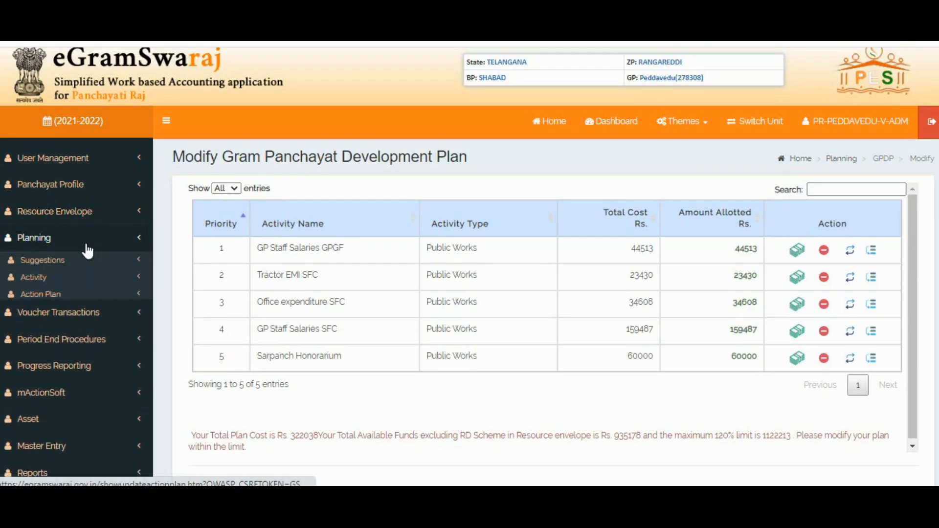
pyautogui.click(34, 276)
# Switch to the Word activity list and shade the Sarpanch Honorarium row.
pyautogui.hotkey('alt', 'Tab')
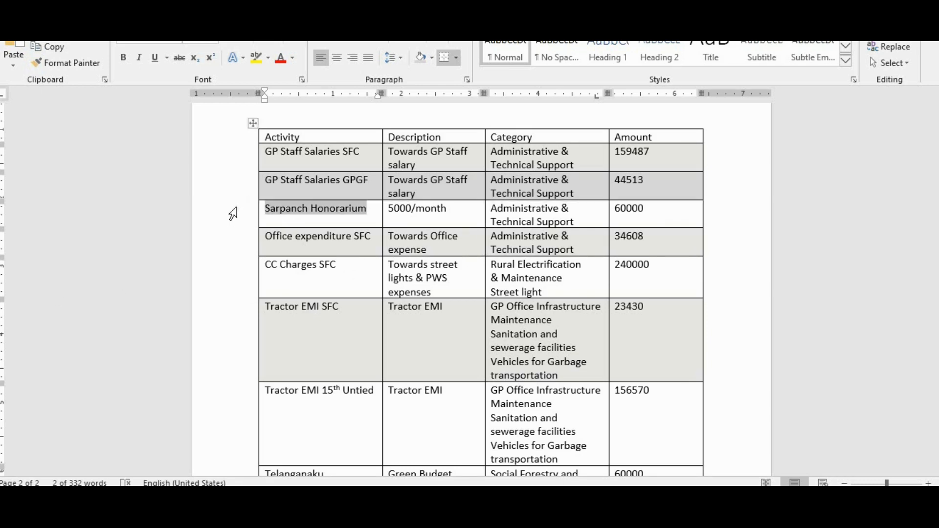
pyautogui.click(233, 214)
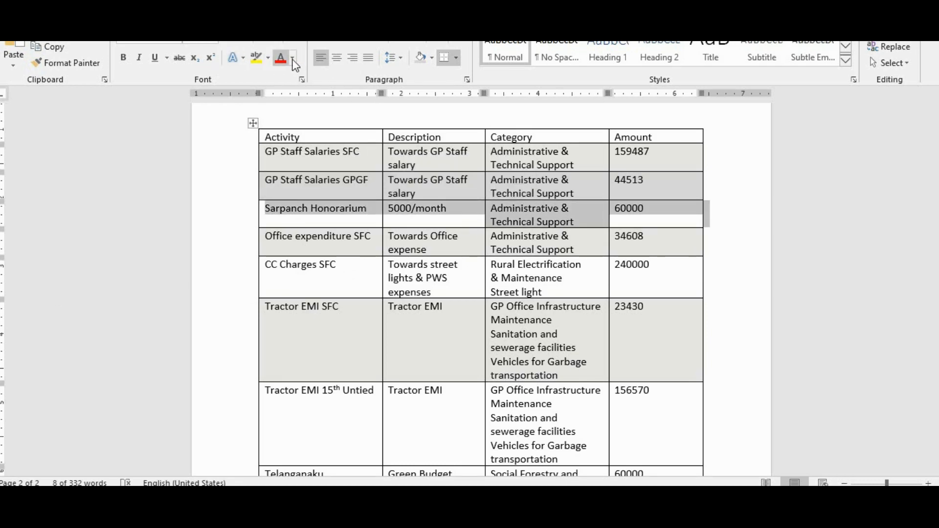
pyautogui.click(421, 58)
# Copy the activity name CC Charges SFC from the activity table.
pyautogui.scroll(-3, 459, 276)
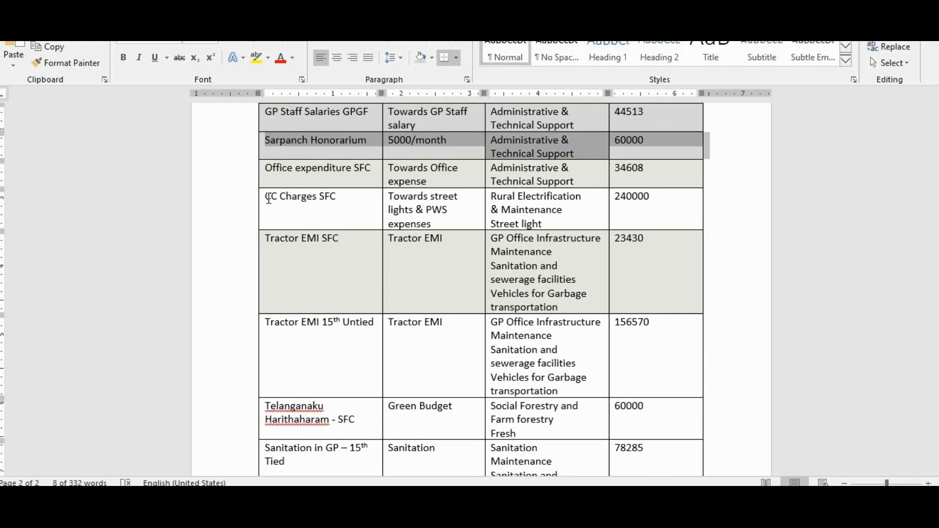
pyautogui.moveTo(267, 197); pyautogui.dragTo(343, 200)
pyautogui.hotkey('ctrl', 'c')
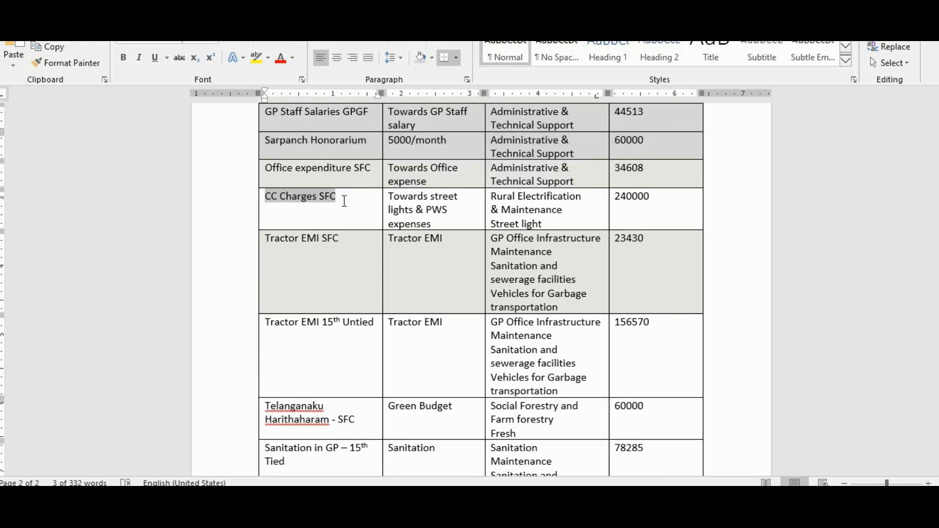
# Switch to the Excel budget sheet and check the State Finance allocation for CC Charges/Street Light Bills.
pyautogui.click(611, 505)
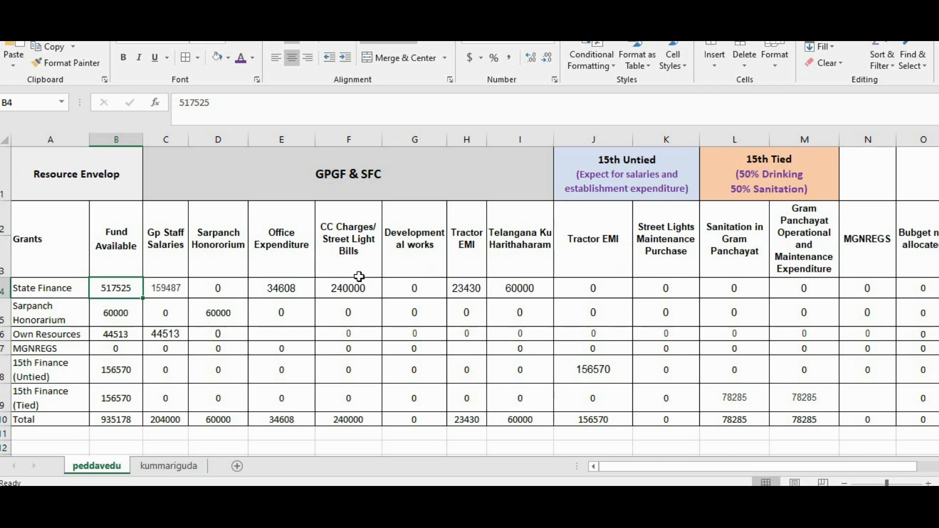
pyautogui.hotkey('alt', 'Tab')
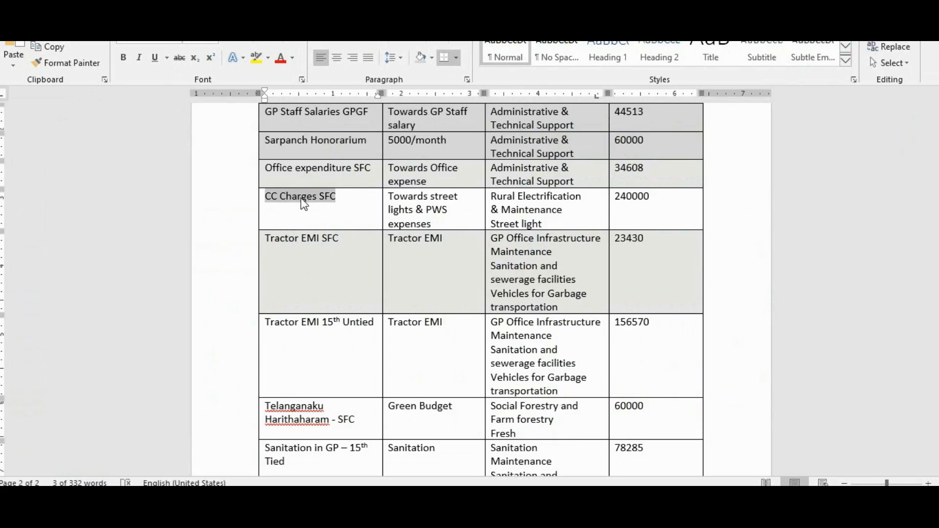
pyautogui.hotkey('alt', 'Tab')
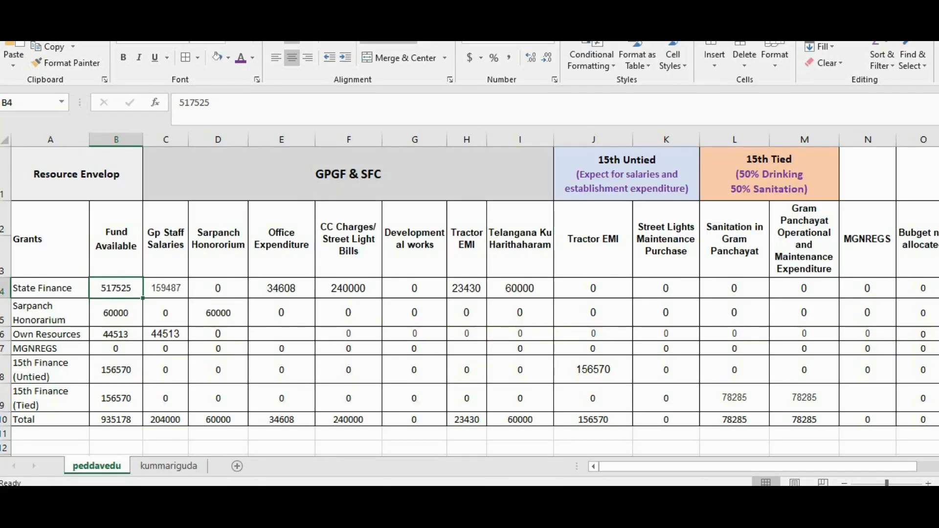
# Switch to eGramSwaraj, set the activity type to Public Works, and enter CC Charges SFC as activity name and description.
pyautogui.hotkey('alt', 'Tab')
pyautogui.click(406, 198)
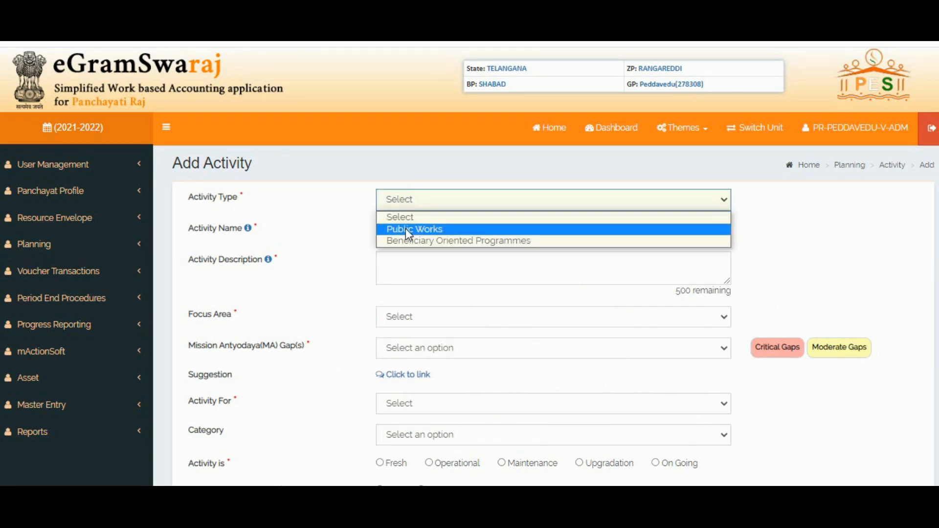
pyautogui.click(406, 227)
pyautogui.click(400, 252)
pyautogui.hotkey('ctrl', 'v')
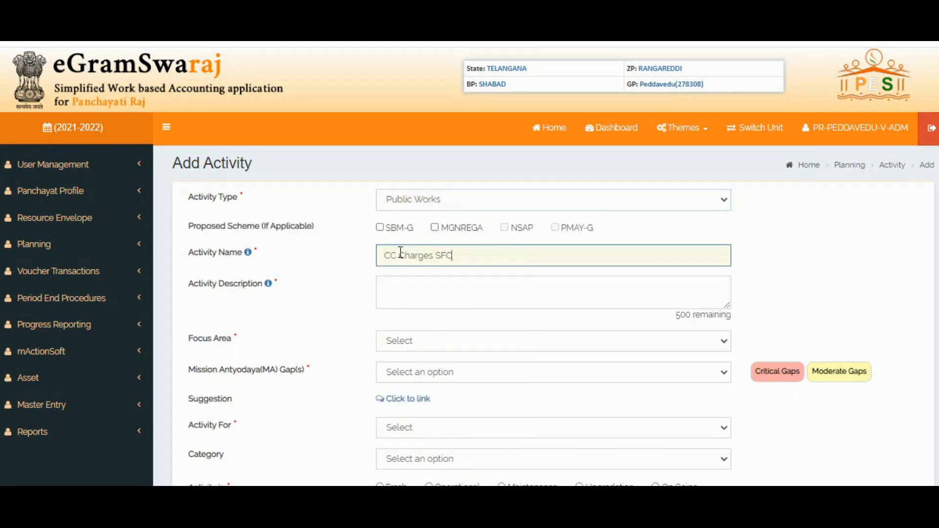
pyautogui.click(423, 282)
pyautogui.hotkey('ctrl', 'v')
# Set the focus area to Rural electrification and the Mission Antyodaya gap to None.
pyautogui.scroll(-4, 440, 267)
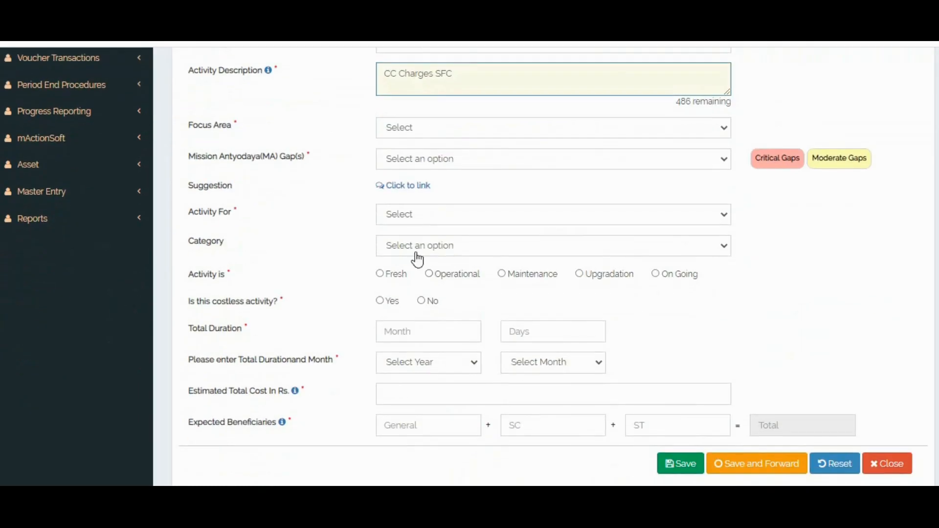
pyautogui.click(420, 133)
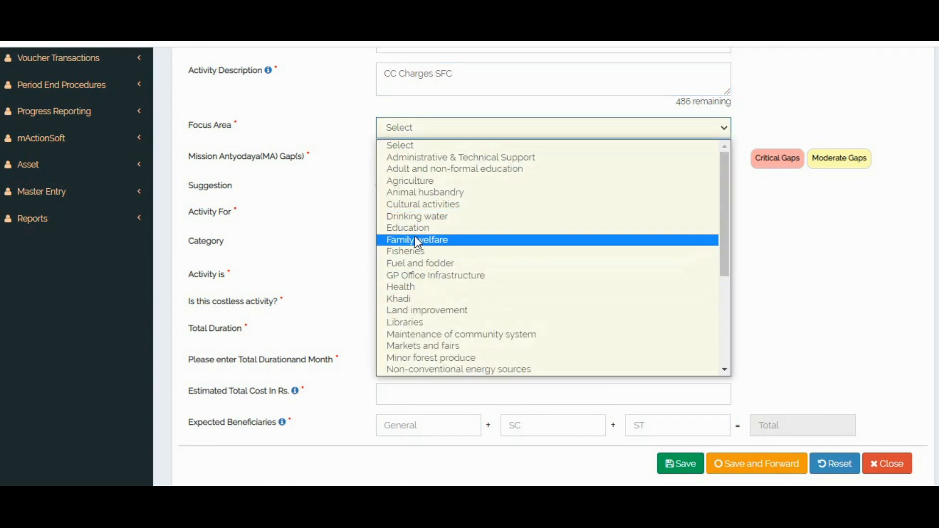
pyautogui.press('r')
pyautogui.press('r')
pyautogui.click(419, 370)
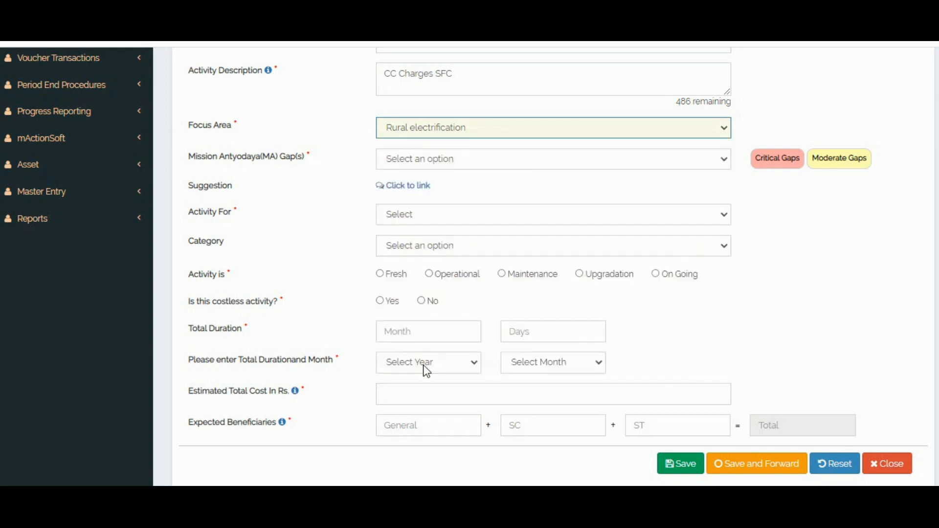
pyautogui.click(430, 173)
pyautogui.click(387, 178)
# Set the activity for GEN with category All, and mark it as Maintenance.
pyautogui.click(406, 236)
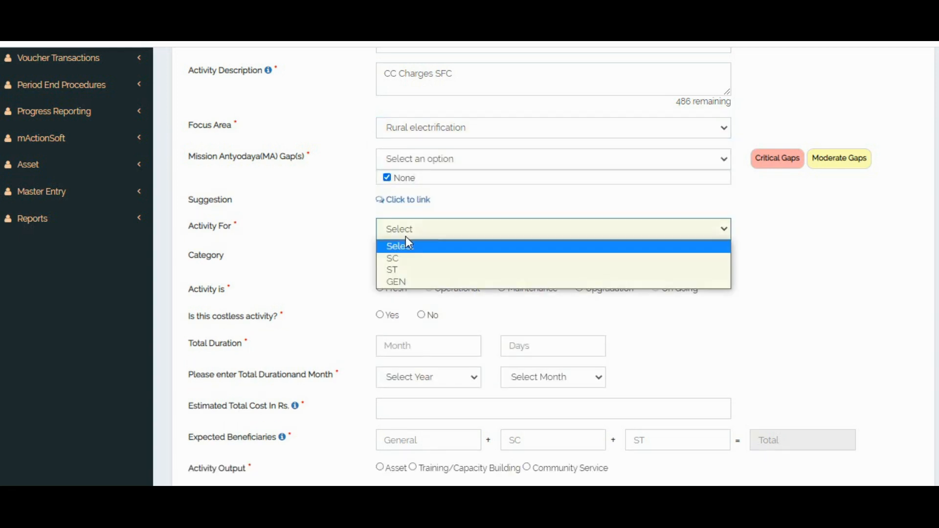
pyautogui.click(400, 282)
pyautogui.click(401, 267)
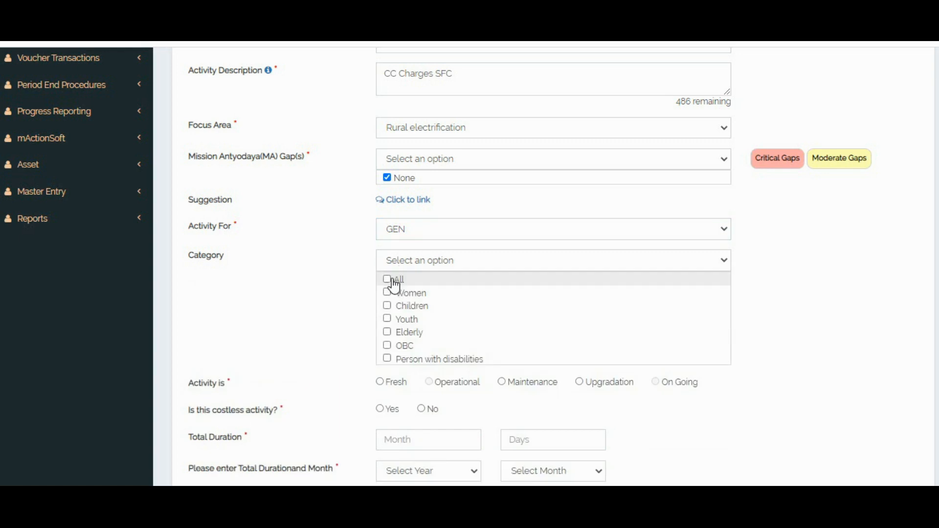
pyautogui.click(389, 281)
pyautogui.scroll(-4, 440, 235)
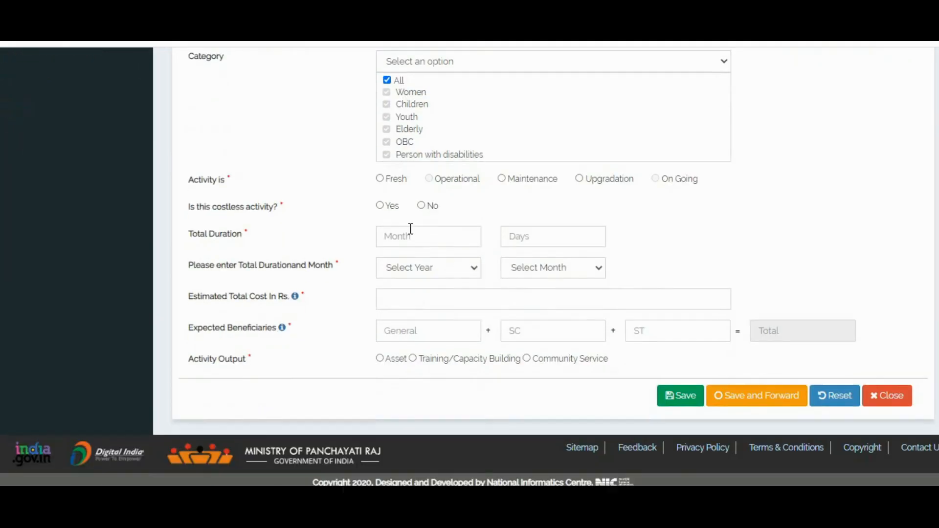
pyautogui.click(501, 179)
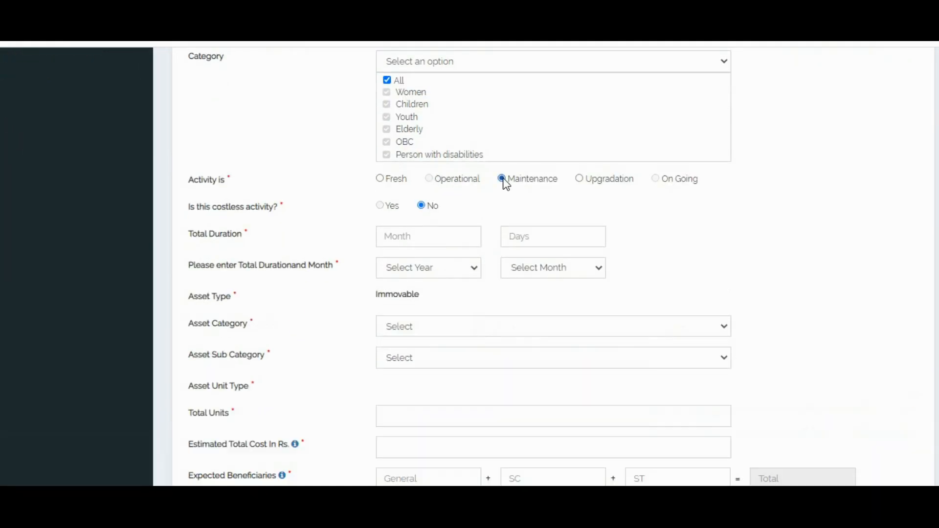
# Set the total duration to 12 months and 0 days, with year 2022 and month March.
pyautogui.click(398, 238)
pyautogui.write('12')
pyautogui.click(529, 236)
pyautogui.write('0')
pyautogui.scroll(-3, 530, 232)
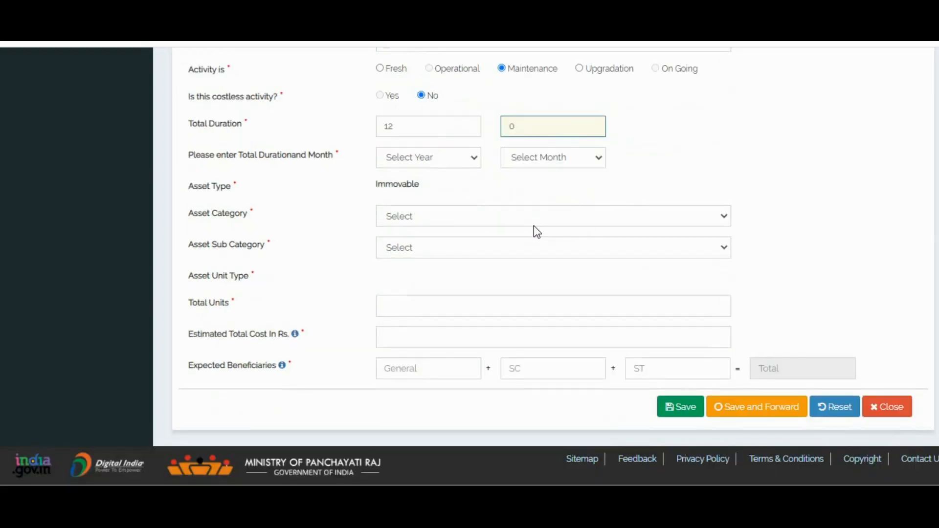
pyautogui.click(424, 147)
pyautogui.click(410, 189)
pyautogui.click(538, 148)
pyautogui.click(525, 201)
# Set the asset category to Electrification, the sub category to Street Light, and the total units to 67.
pyautogui.click(424, 208)
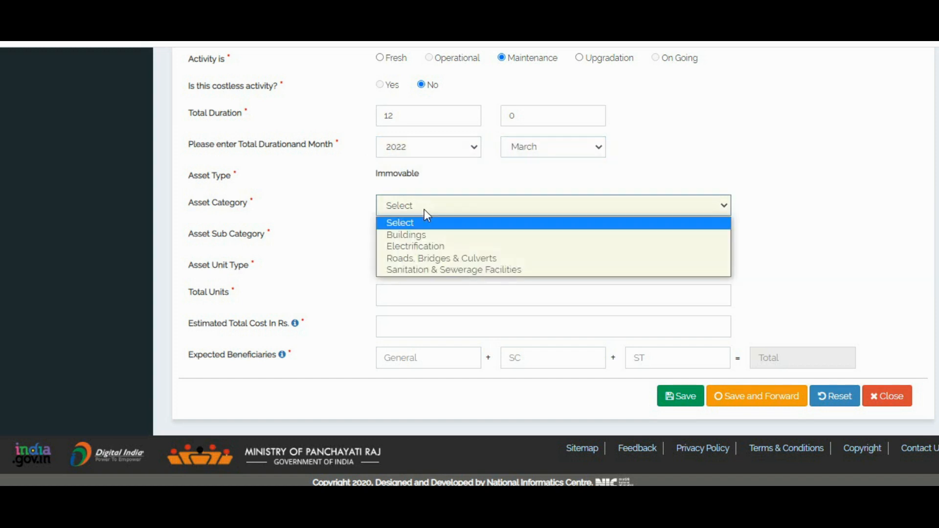
pyautogui.click(424, 246)
pyautogui.click(424, 238)
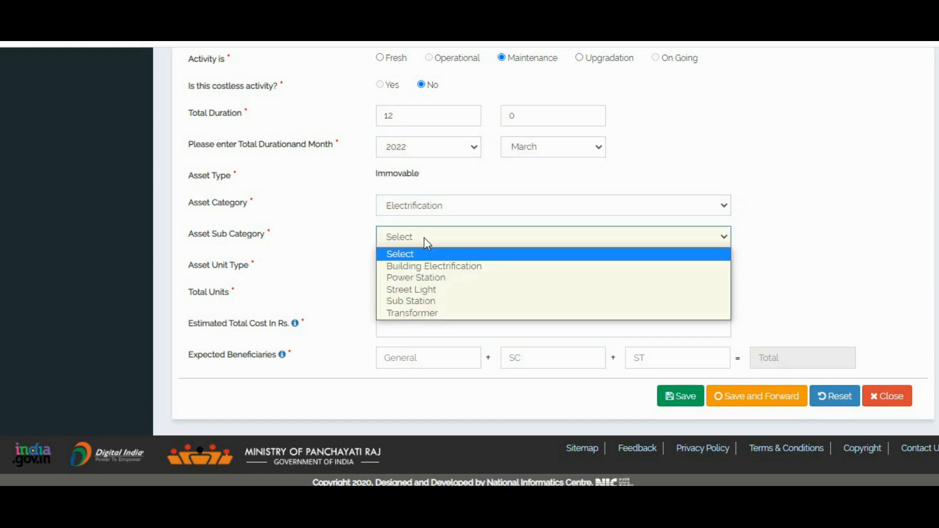
pyautogui.click(429, 289)
pyautogui.click(414, 288)
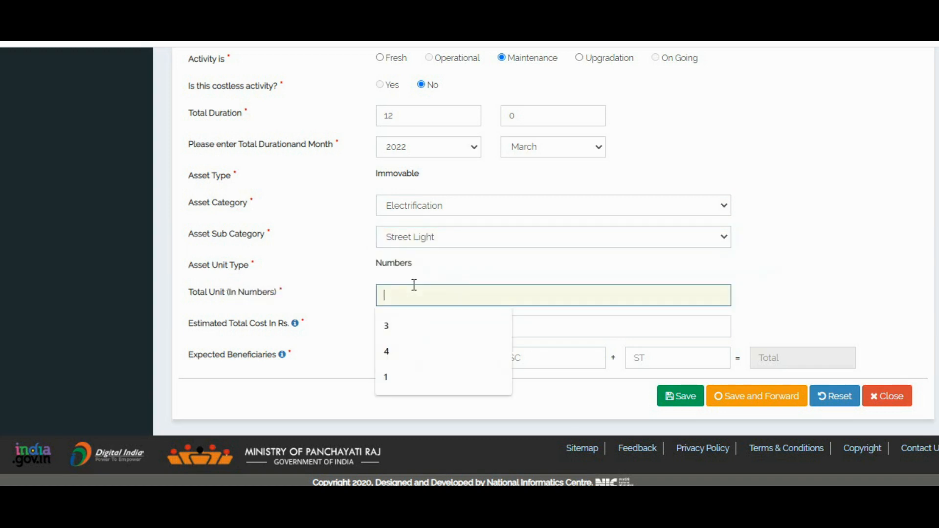
pyautogui.write('6')
# Copy the CC Charges SFC amount from the Word table and enter 240000 as the estimated total cost in eGramSwaraj.
pyautogui.click(423, 326)
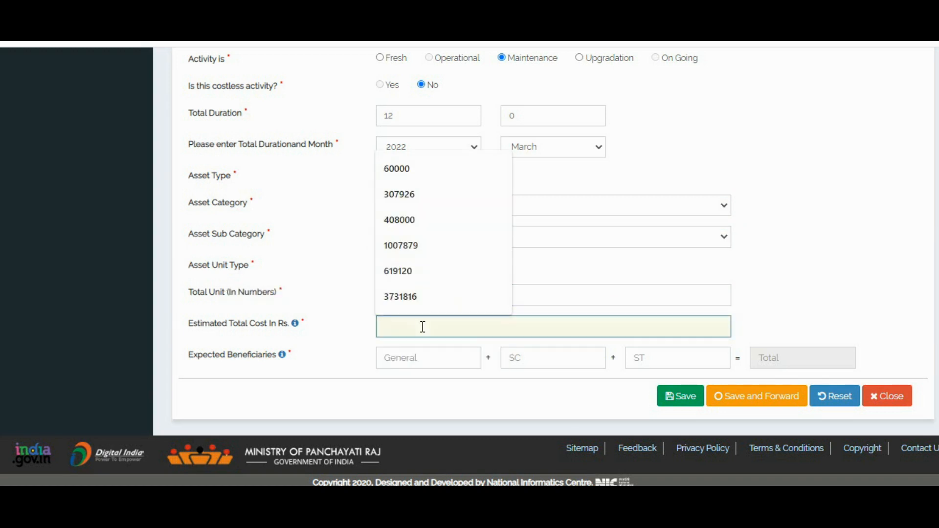
pyautogui.hotkey('alt', 'Tab')
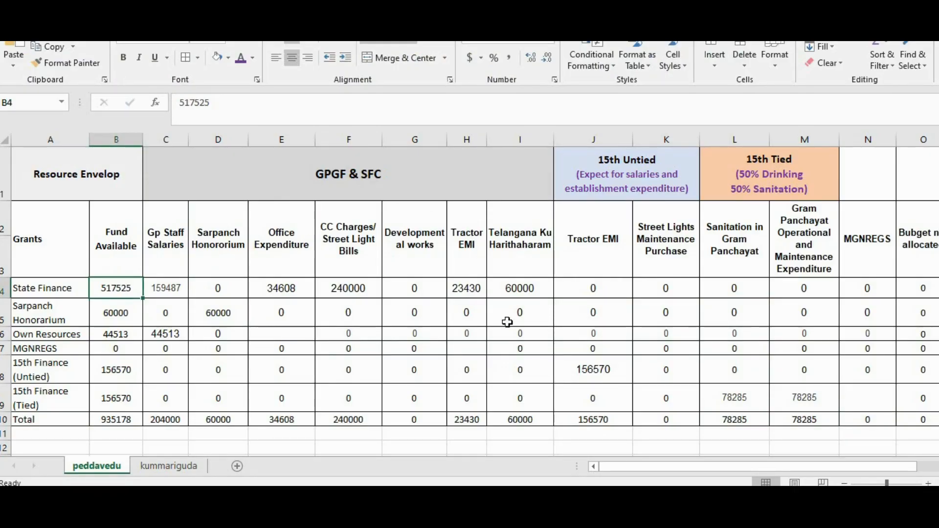
pyautogui.hotkey('alt', 'Tab')
pyautogui.hotkey('alt', 'Tab')
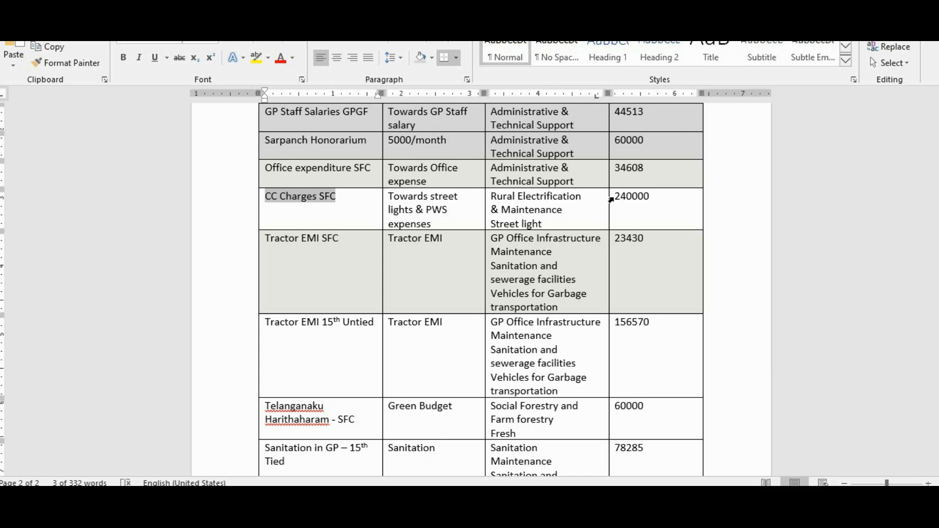
pyautogui.moveTo(619, 198); pyautogui.dragTo(657, 199)
pyautogui.hotkey('ctrl', 'c')
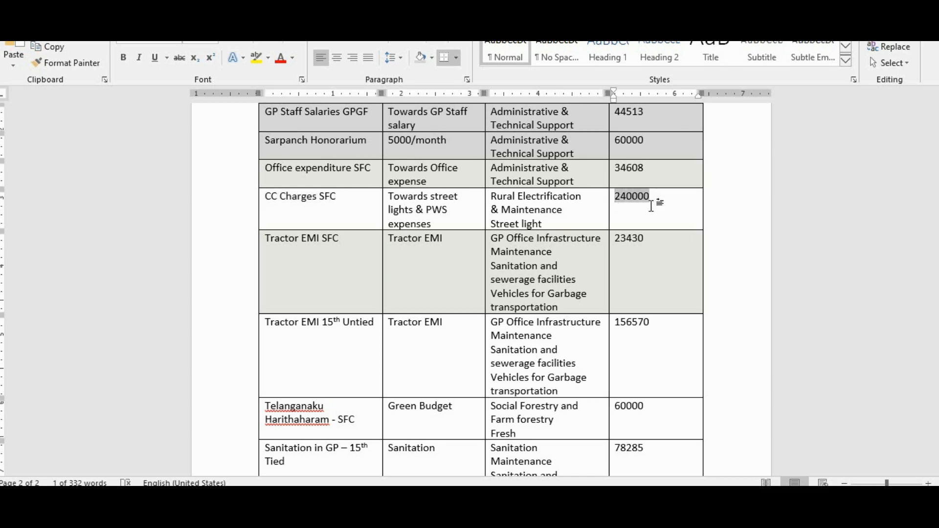
pyautogui.hotkey('alt', 'Tab')
pyautogui.hotkey('ctrl', 'v')
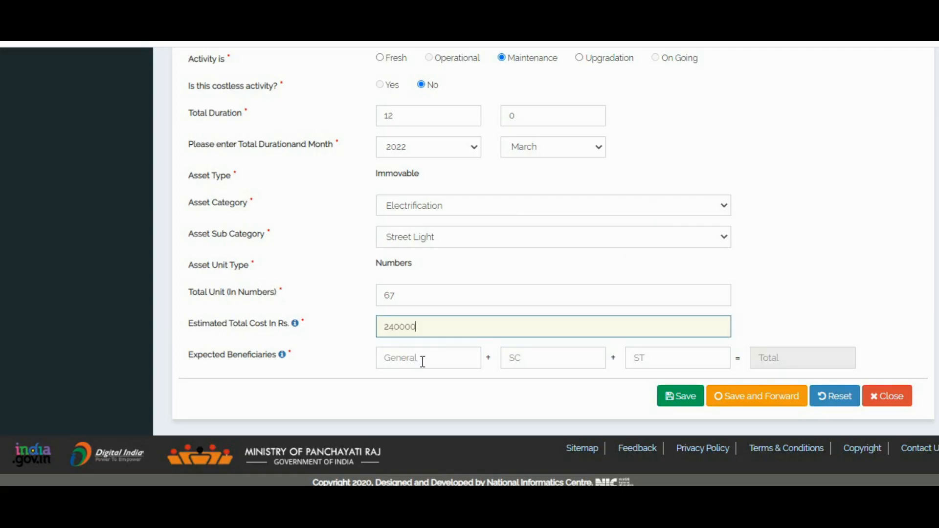
# Set the expected beneficiaries to 438 General, 133 SC and 64 ST, and save and forward the activity.
pyautogui.click(421, 360)
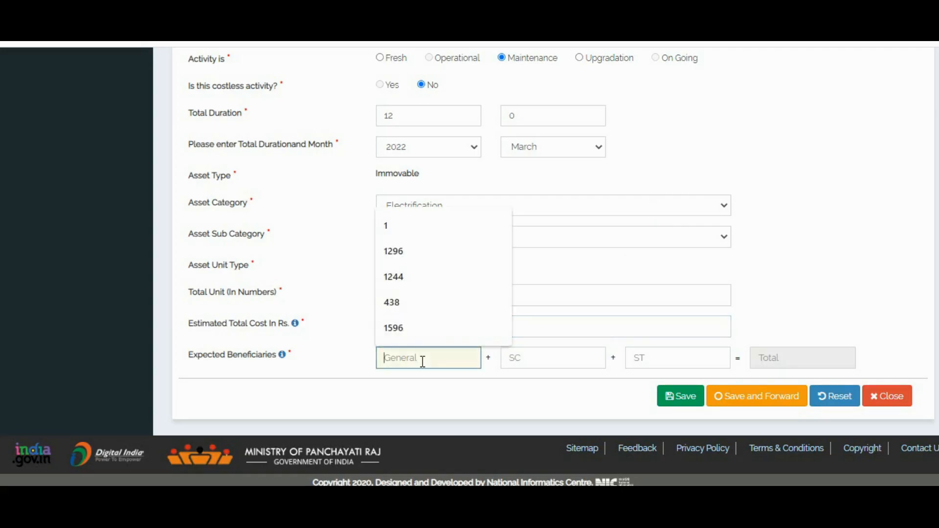
pyautogui.click(407, 309)
pyautogui.click(541, 359)
pyautogui.click(530, 276)
pyautogui.click(655, 349)
pyautogui.click(652, 433)
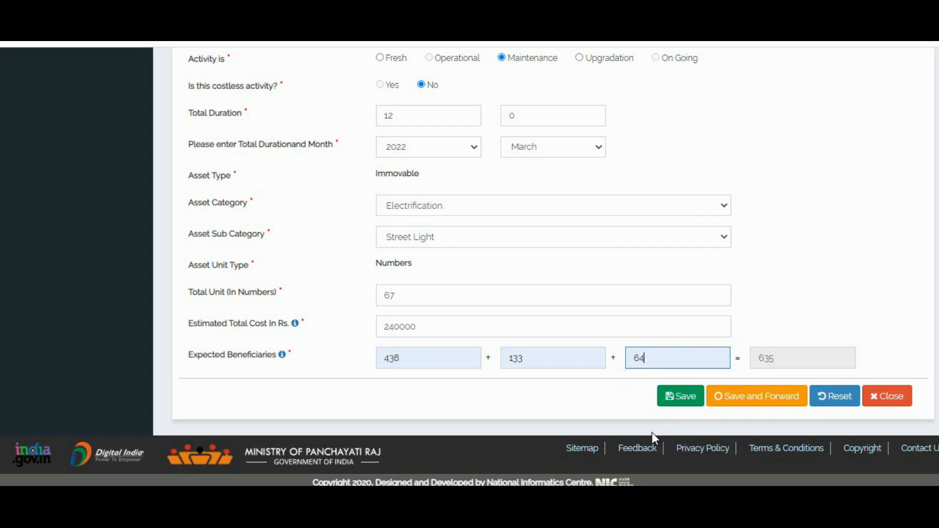
pyautogui.click(742, 406)
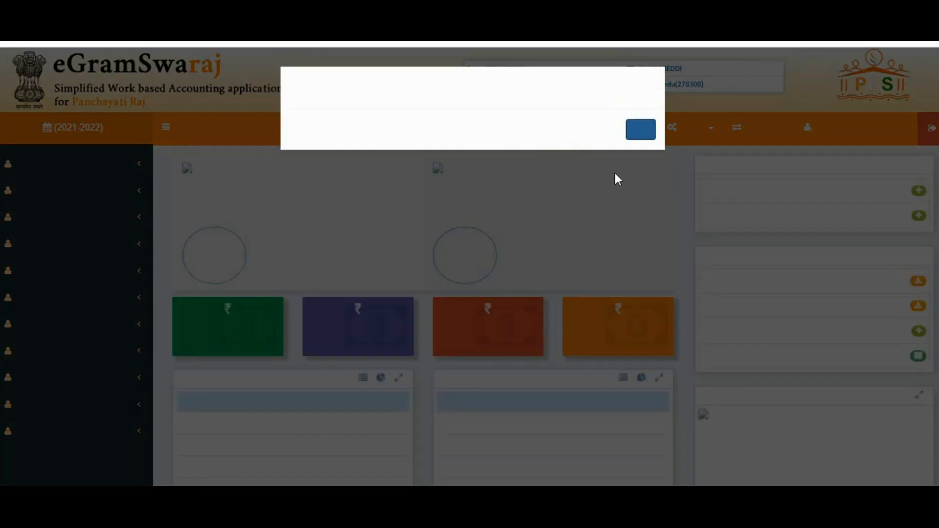
pyautogui.click(641, 129)
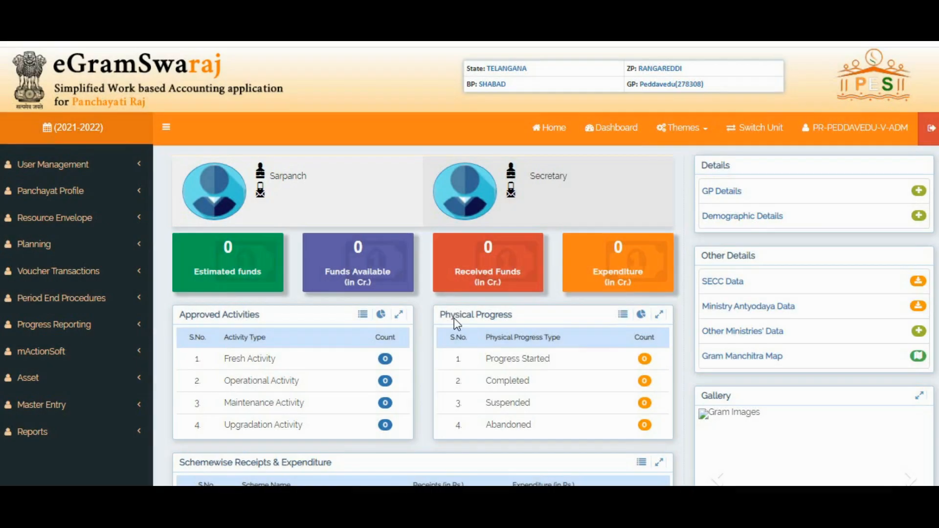
# Switch to the Word document and shade the CC Charges SFC row of the activity table with the current fill colour.
pyautogui.click(92, 244)
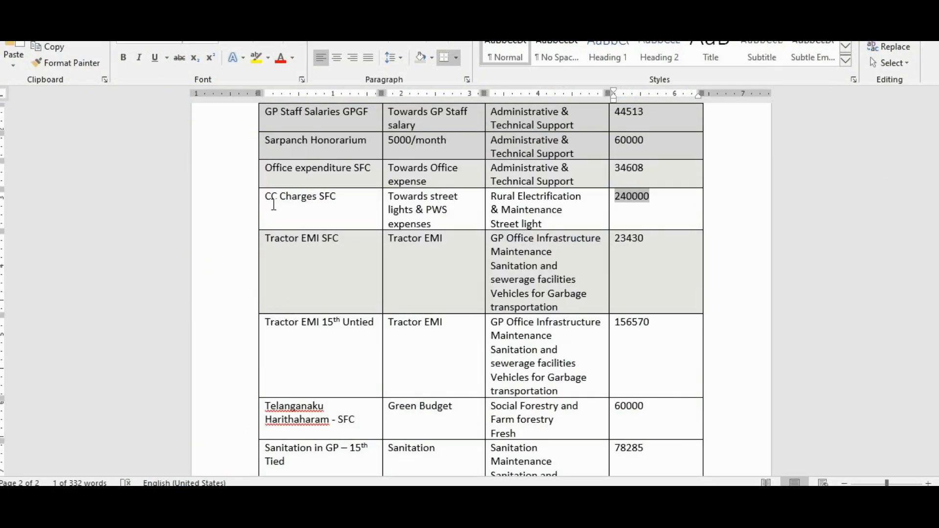
pyautogui.click(242, 216)
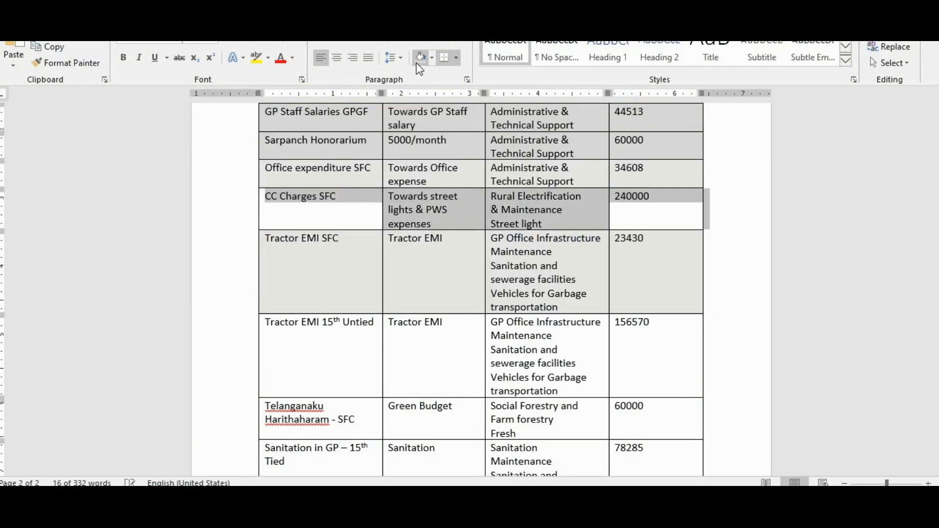
pyautogui.click(420, 57)
pyautogui.scroll(-5, 331, 277)
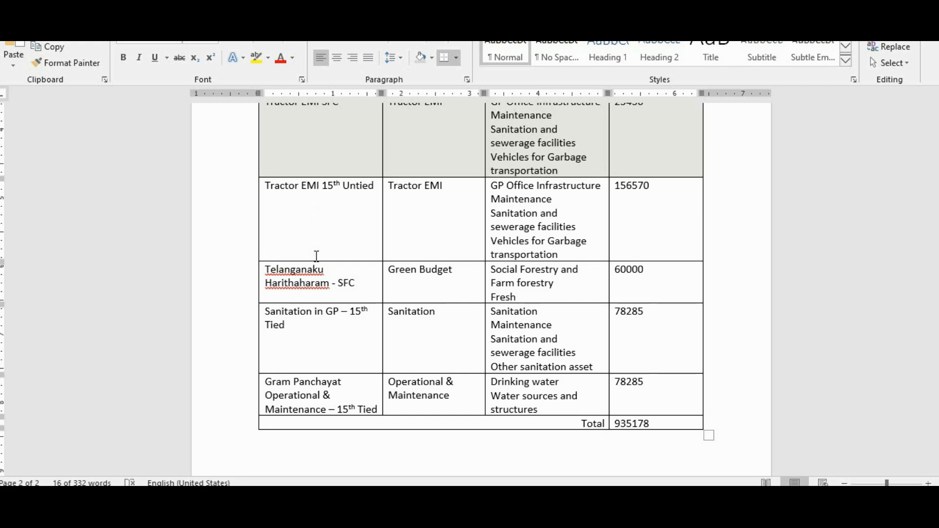
# Copy the Tractor EMI 15th Untied title and add a Public Works activity with that name in eGramSwaraj.
pyautogui.moveTo(267, 189); pyautogui.dragTo(380, 187)
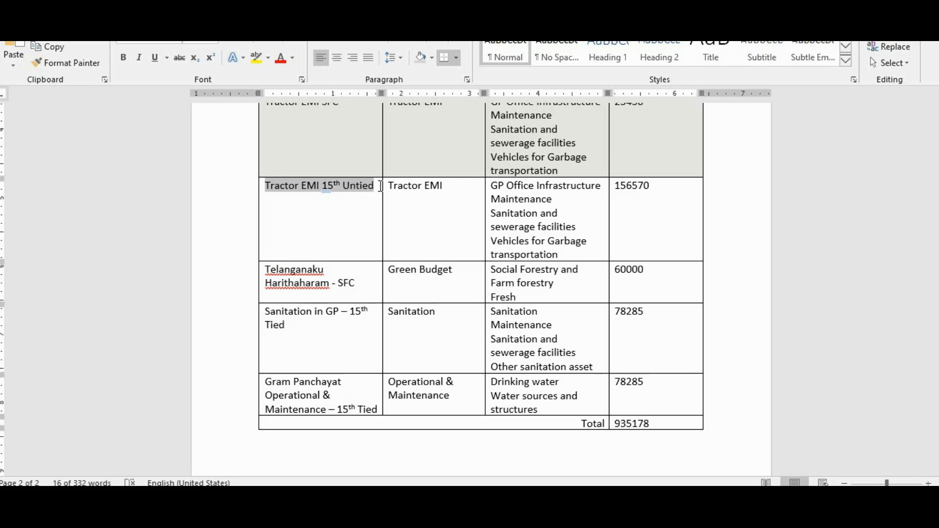
pyautogui.hotkey('alt', 'Tab')
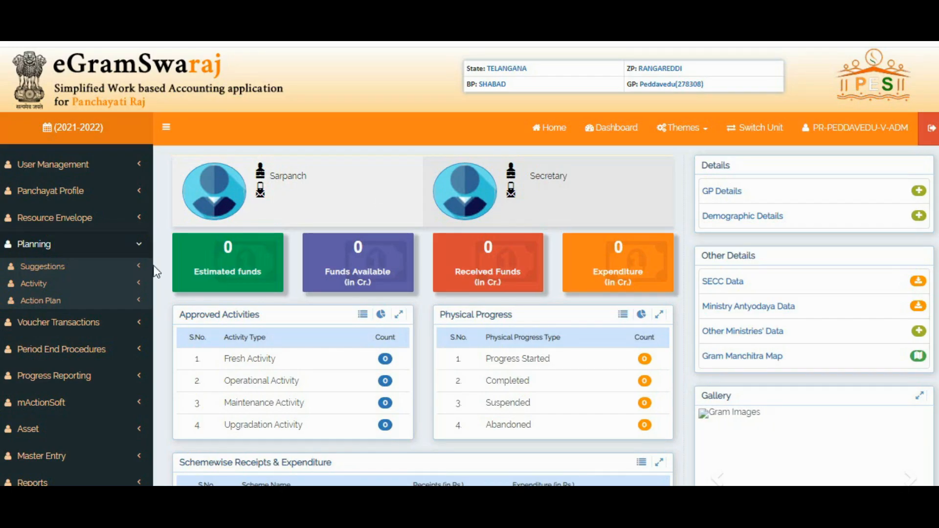
pyautogui.click(37, 285)
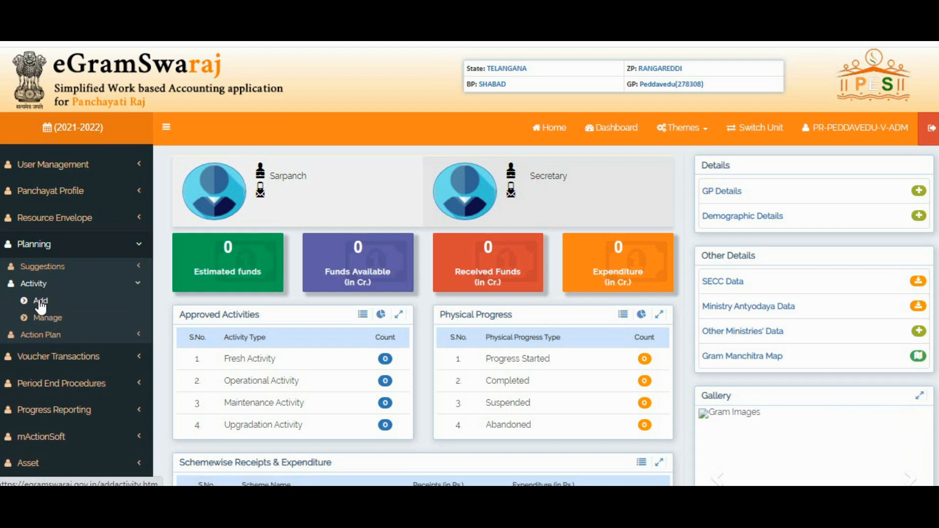
pyautogui.click(40, 302)
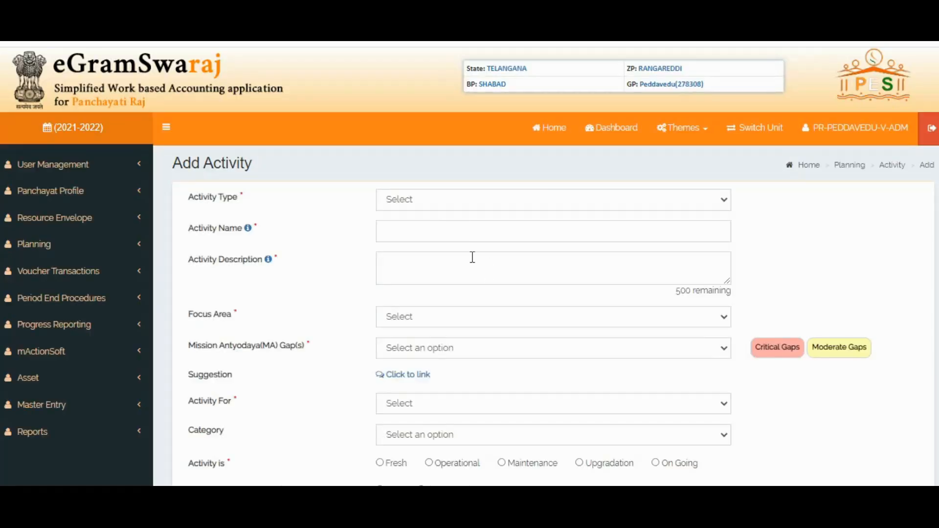
pyautogui.click(467, 201)
pyautogui.click(454, 228)
pyautogui.click(421, 247)
pyautogui.write('Tractor EMI 15th Untied')
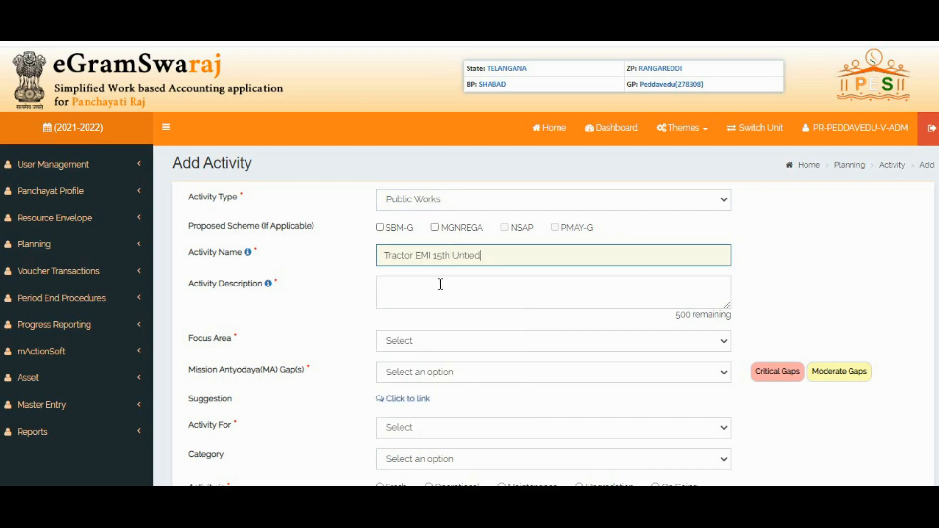
# Copy the Tractor EMI 15th Untied title from the Word table again and enter it as the activity description in eGramSwaraj.
pyautogui.hotkey('alt', 'Tab')
pyautogui.moveTo(357, 284); pyautogui.dragTo(272, 274)
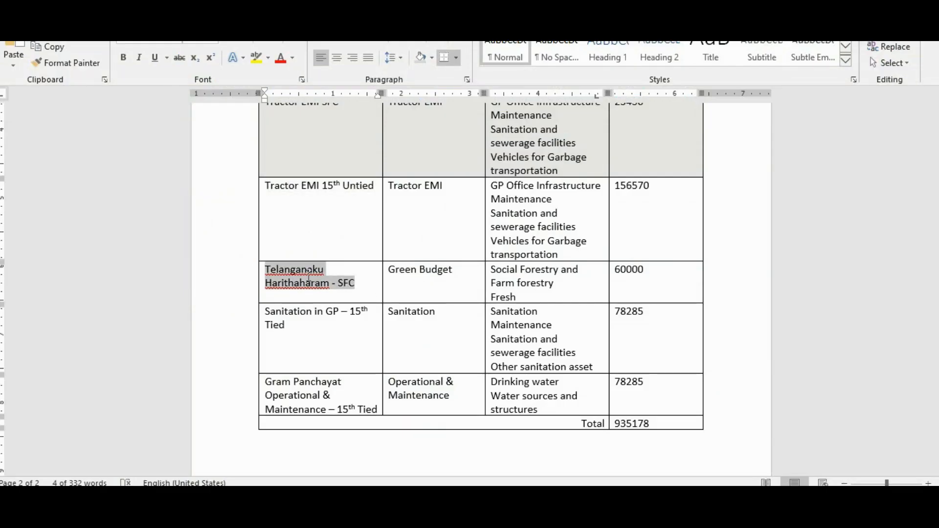
pyautogui.click(340, 194)
pyautogui.moveTo(372, 187); pyautogui.dragTo(264, 190)
pyautogui.hotkey('ctrl', 'c')
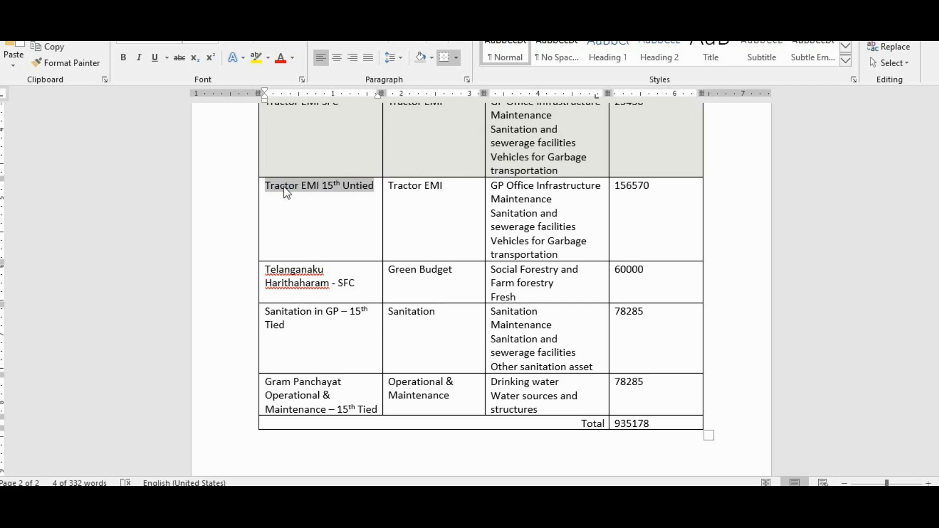
pyautogui.hotkey('alt', 'Tab')
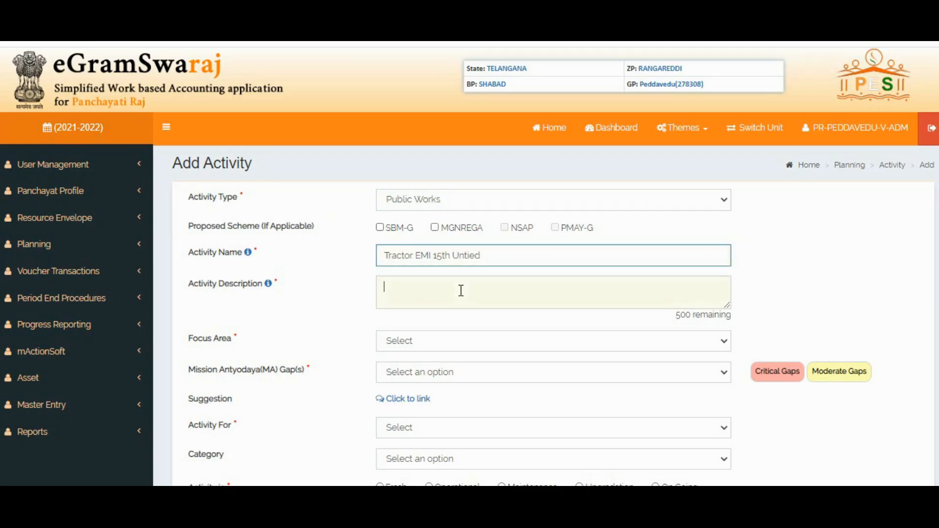
pyautogui.hotkey('ctrl', 'v')
# Set the focus area to GP Office Infrastructure and the Mission Antyodaya gap to None.
pyautogui.scroll(-2, 460, 288)
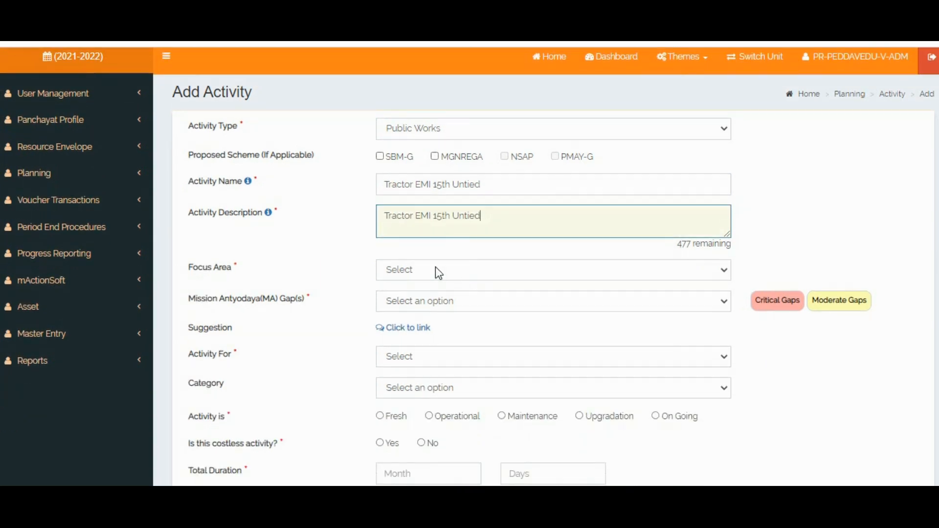
pyautogui.click(436, 268)
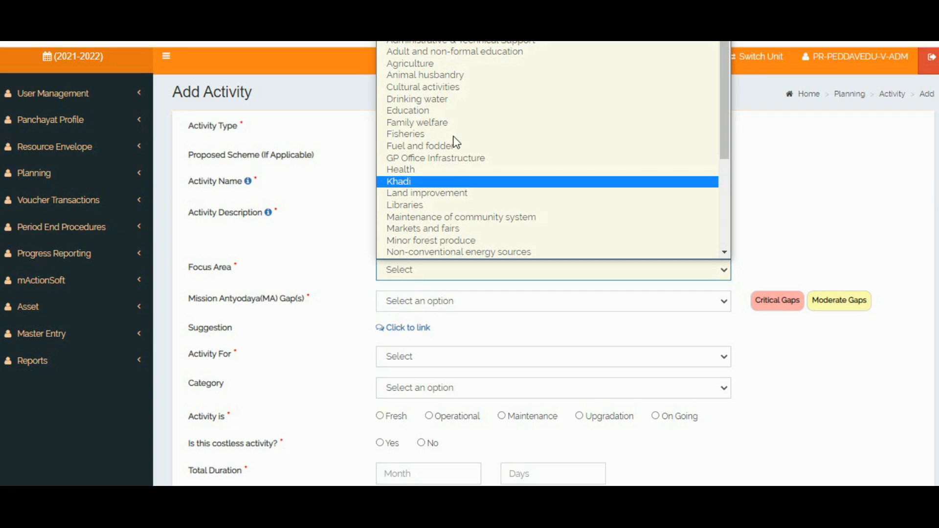
pyautogui.hotkey('alt', 'Tab')
pyautogui.hotkey('alt', 'Tab')
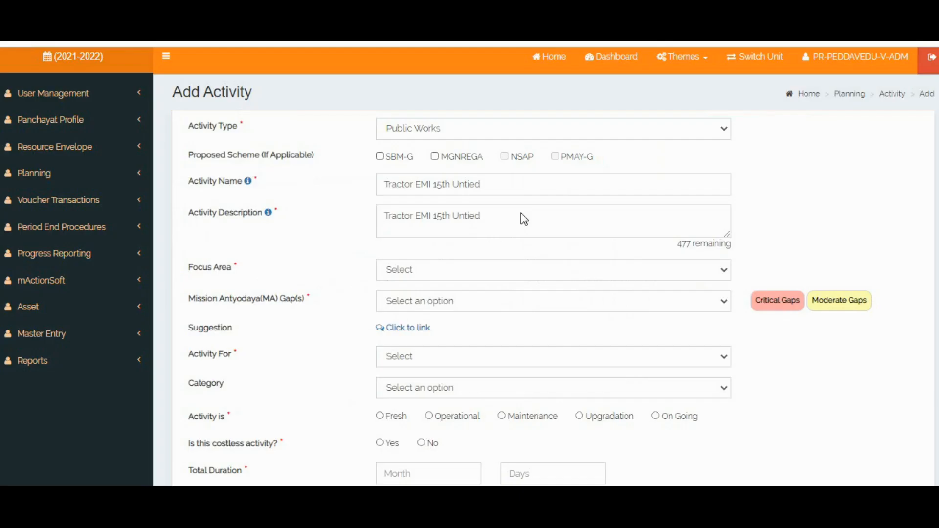
pyautogui.click(461, 270)
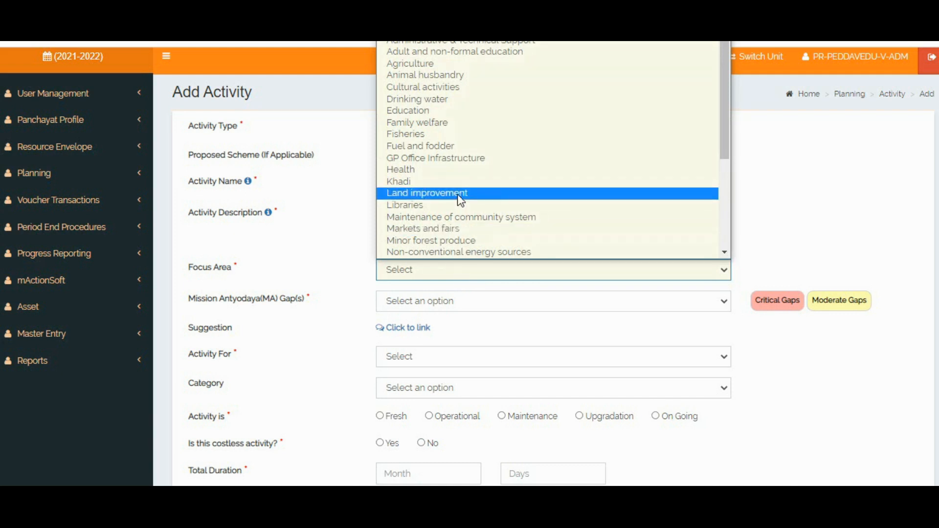
pyautogui.press('g')
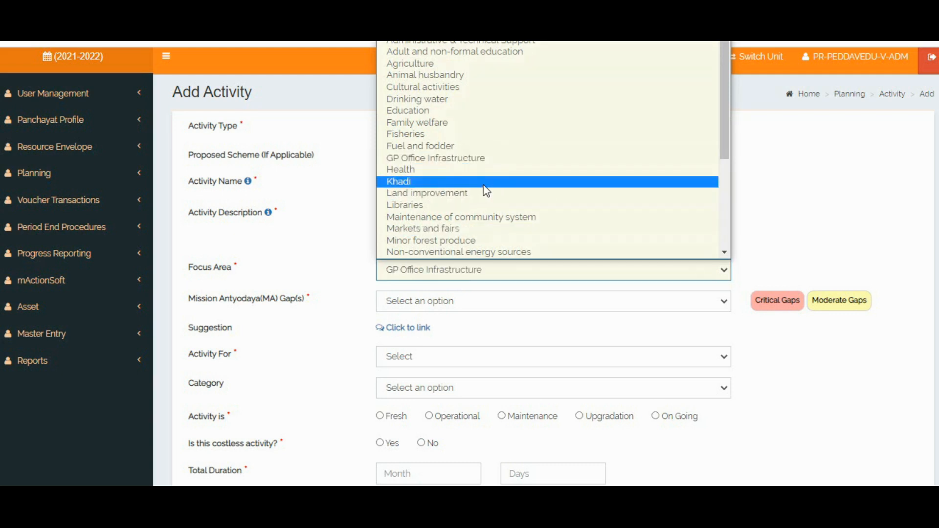
pyautogui.click(483, 157)
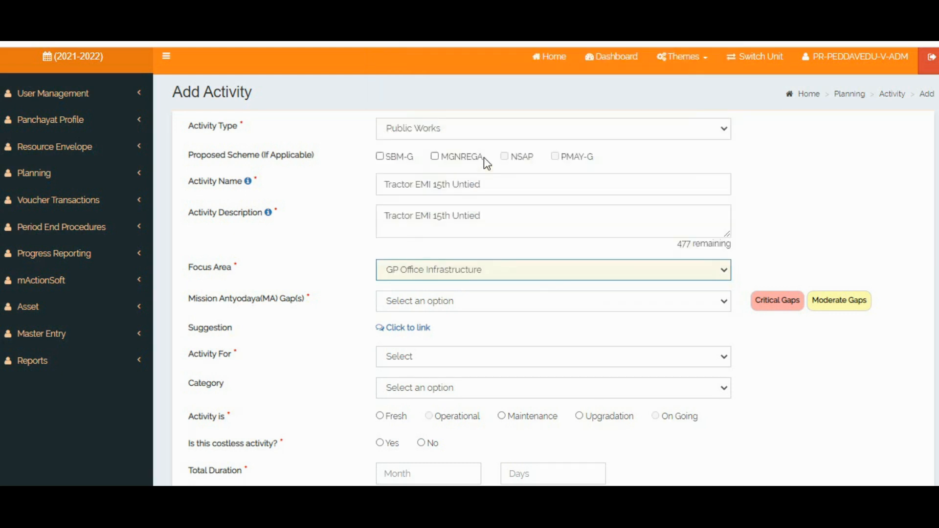
pyautogui.click(451, 303)
pyautogui.click(393, 322)
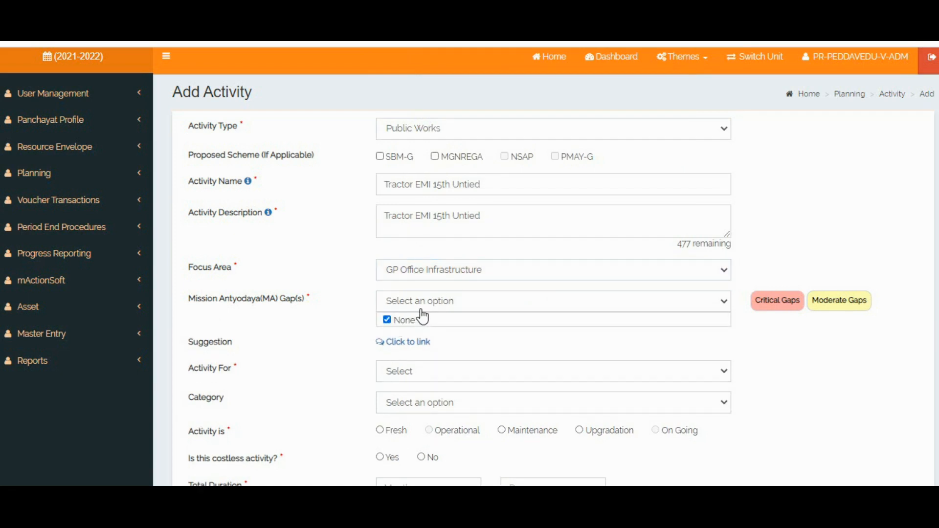
# Set the Tractor EMI 15th Untied activity for GEN with category All.
pyautogui.scroll(-3, 399, 271)
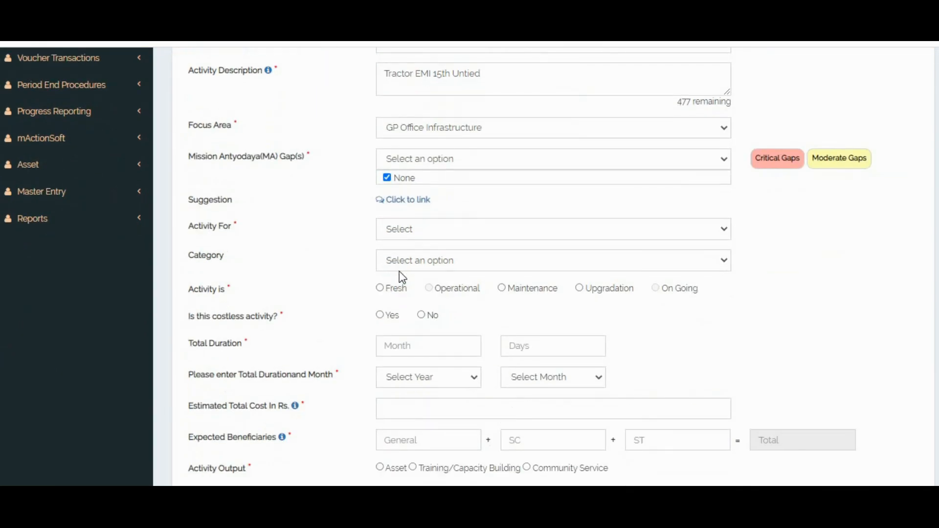
pyautogui.click(415, 233)
pyautogui.click(401, 278)
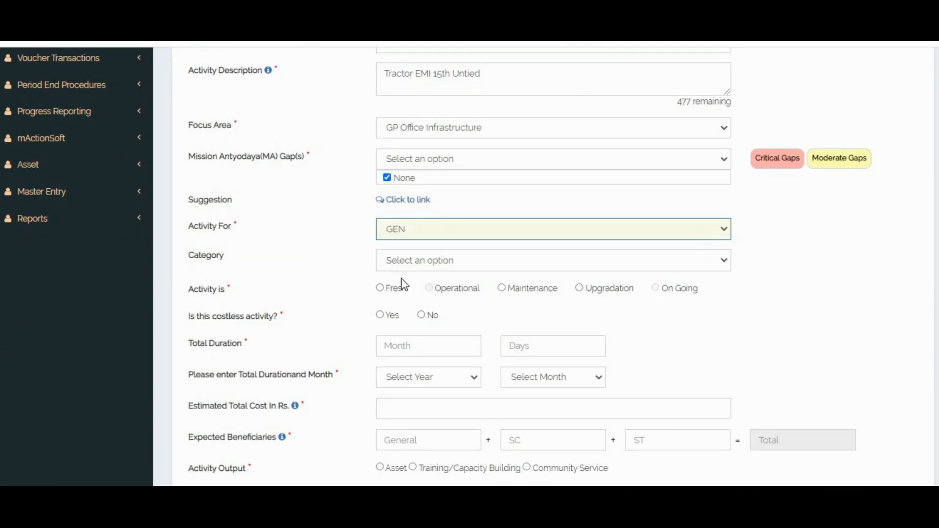
pyautogui.click(404, 267)
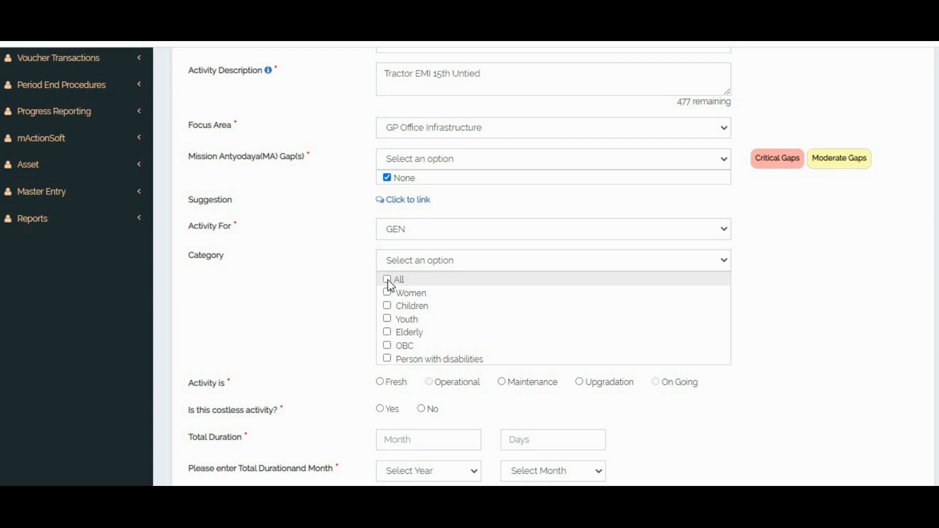
pyautogui.click(387, 280)
pyautogui.scroll(-3, 573, 273)
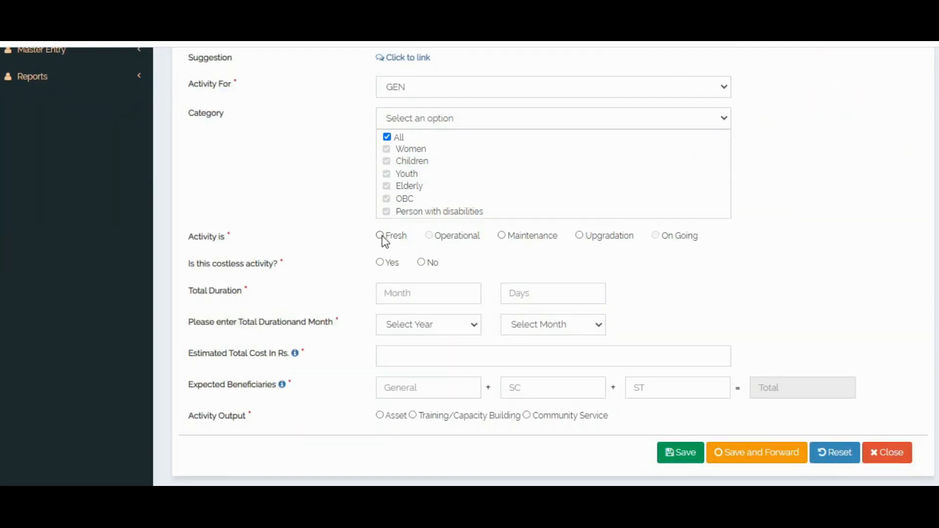
# Mark the activity as Maintenance and not costless, with a total duration of 12 months and 0 days.
pyautogui.click(502, 236)
pyautogui.click(421, 263)
pyautogui.click(390, 293)
pyautogui.click(398, 323)
pyautogui.click(557, 293)
pyautogui.click(518, 325)
# Set the year and month under the activity's total duration to 2022 and March.
pyautogui.click(449, 329)
pyautogui.click(426, 352)
pyautogui.click(432, 330)
pyautogui.click(417, 367)
pyautogui.click(557, 326)
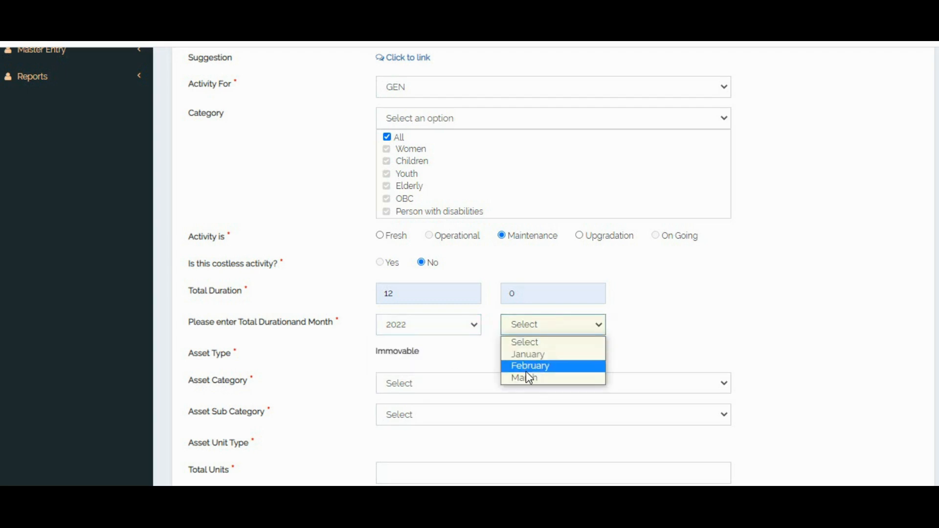
pyautogui.click(526, 377)
# Set the asset category to Sanitation & Sewerage Facilities and the sub-category to Vehicles for Garbage transport.
pyautogui.click(455, 387)
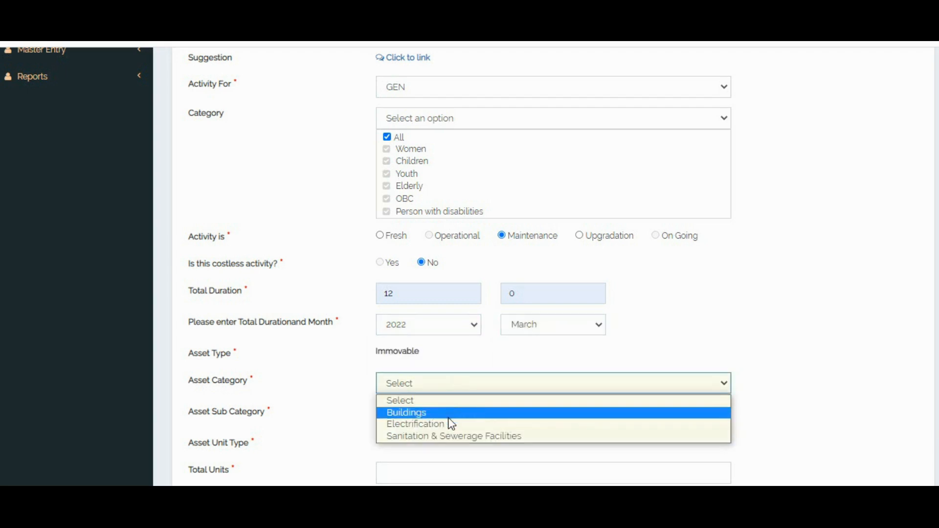
pyautogui.click(448, 436)
pyautogui.scroll(-3, 540, 370)
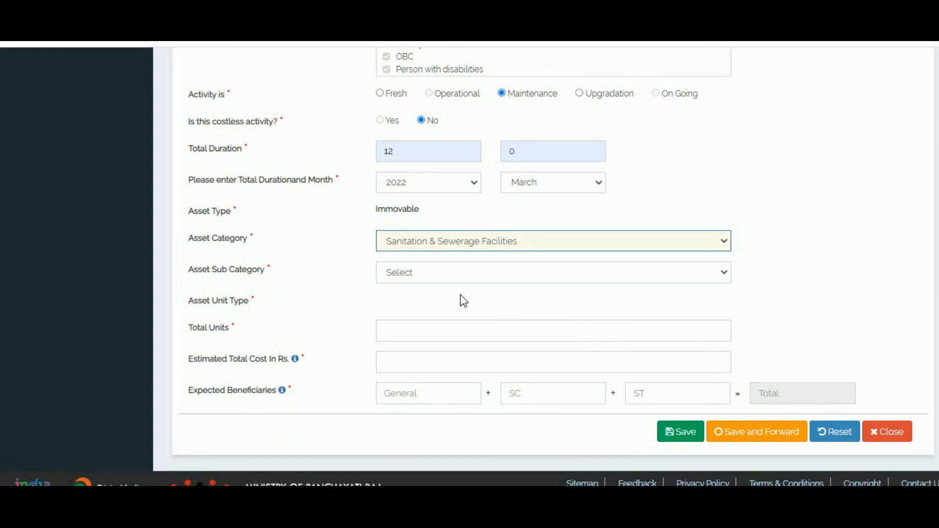
pyautogui.click(462, 282)
pyautogui.scroll(-1, 458, 230)
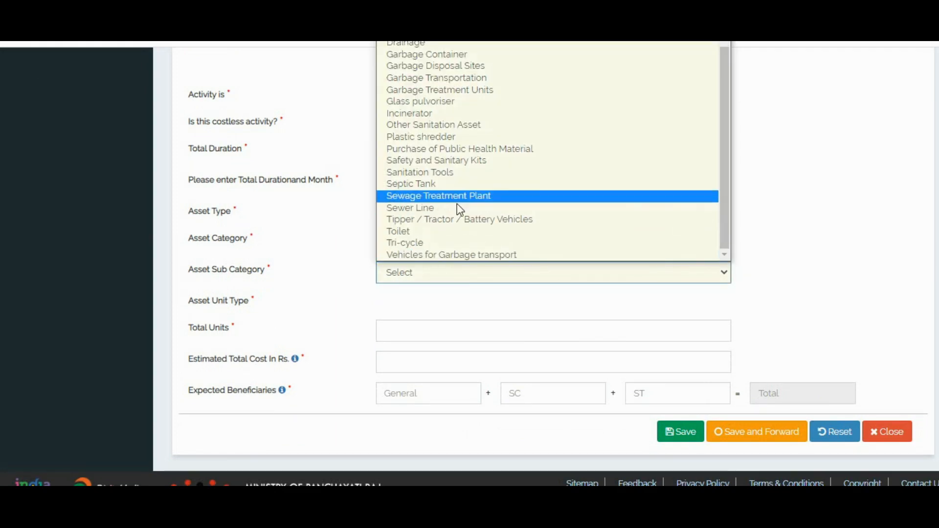
pyautogui.click(443, 256)
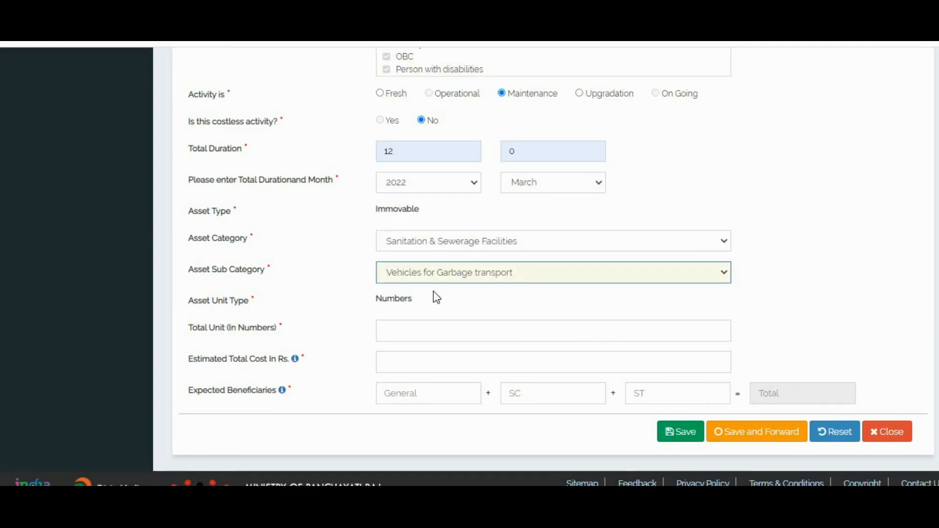
# Enter 1 total unit and an estimated total cost of 156570, copied from the Tractor EMI 15th Untied row in the Word table.
pyautogui.click(422, 330)
pyautogui.write('1')
pyautogui.click(413, 362)
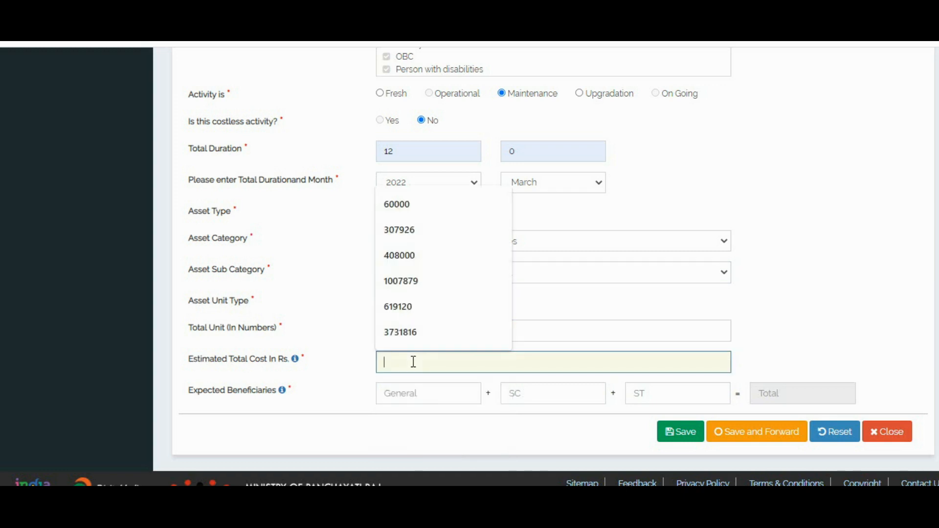
pyautogui.hotkey('alt', 'Tab')
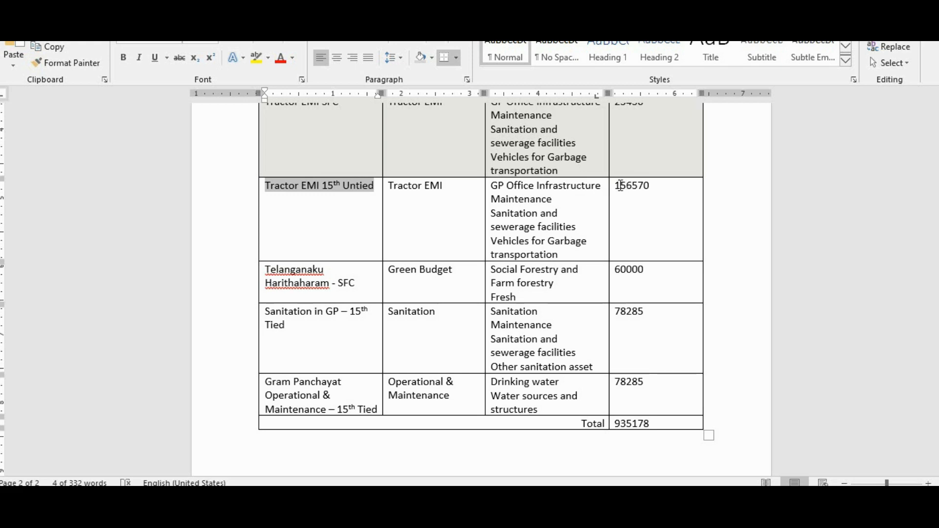
pyautogui.moveTo(620, 186); pyautogui.dragTo(657, 189)
pyautogui.hotkey('ctrl', 'c')
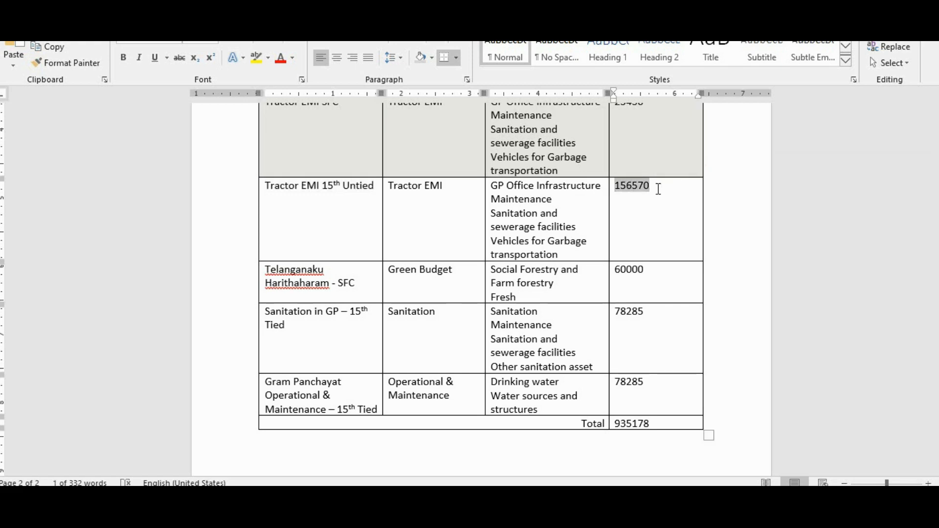
pyautogui.hotkey('alt', 'Tab')
pyautogui.hotkey('ctrl', 'v')
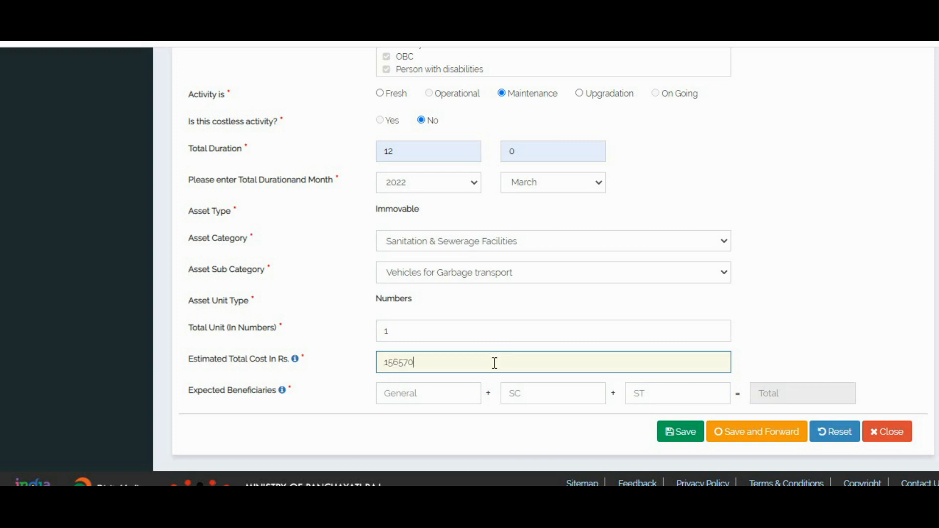
# Enter 438 General, 133 SC and 64 ST expected beneficiaries, and save and forward the activity.
pyautogui.click(444, 400)
pyautogui.click(416, 344)
pyautogui.click(549, 399)
pyautogui.click(539, 310)
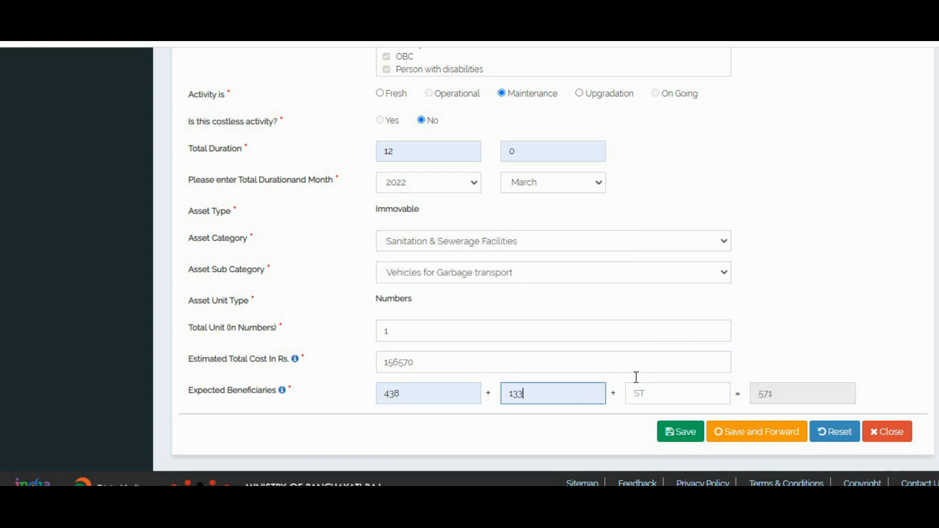
pyautogui.click(640, 391)
pyautogui.click(653, 472)
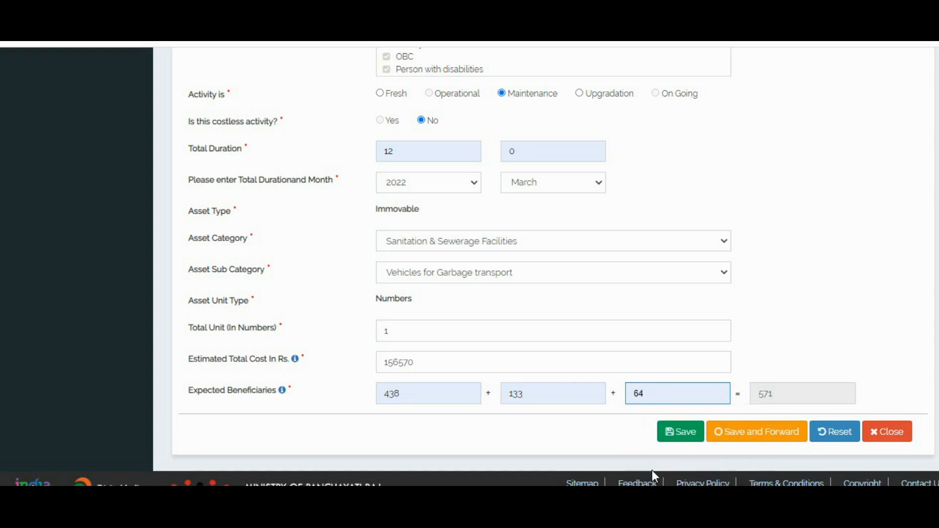
pyautogui.click(761, 432)
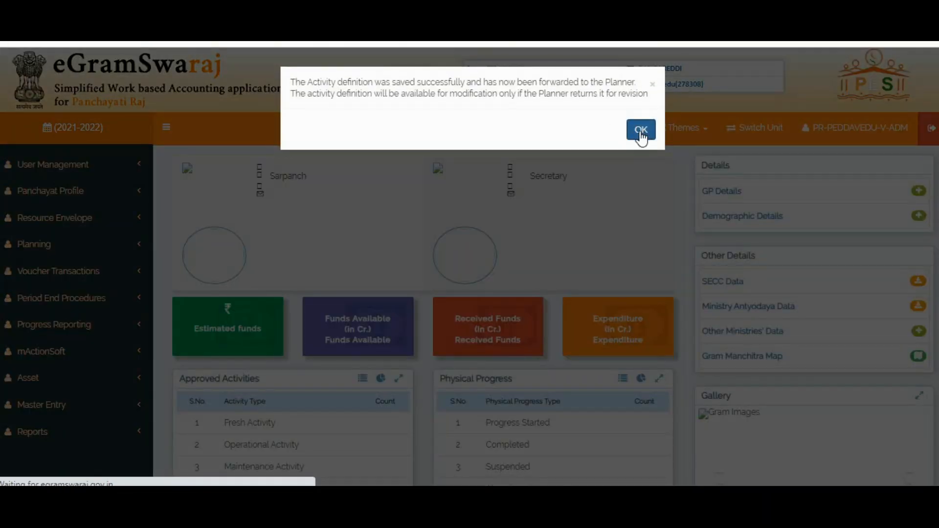
pyautogui.click(641, 129)
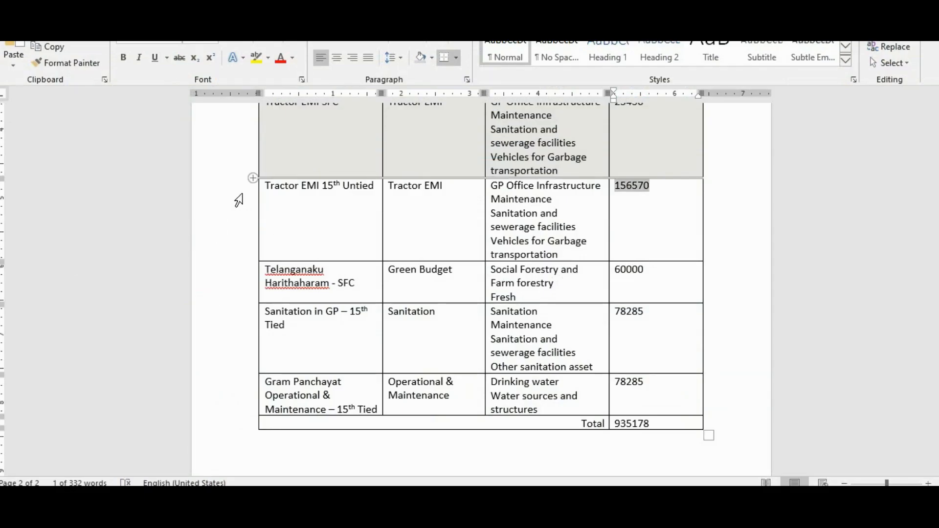
# Shade the Tractor EMI 15th Untied row grey in the Word table and copy the activity name "Telanganaku Harithaharam - SFC".
pyautogui.click(234, 202)
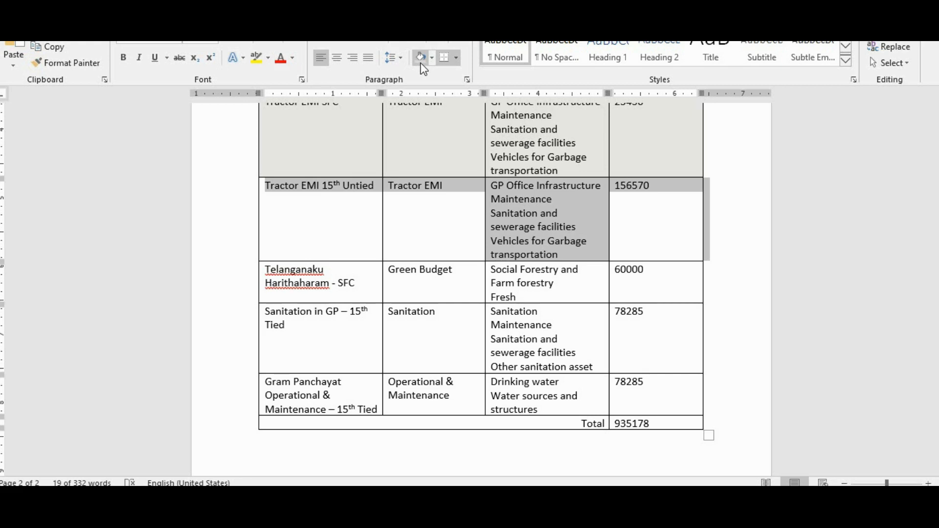
pyautogui.click(422, 64)
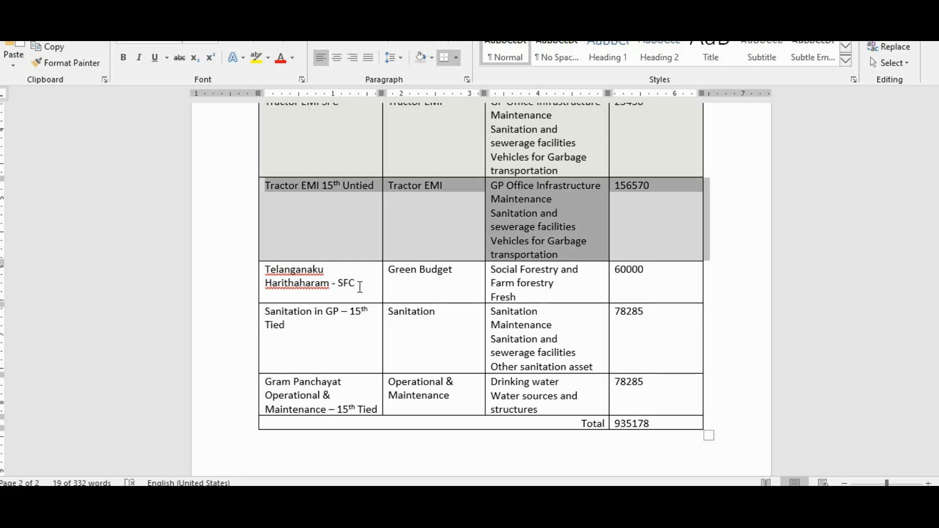
pyautogui.moveTo(360, 287); pyautogui.dragTo(264, 269)
pyautogui.hotkey('ctrl', 'c')
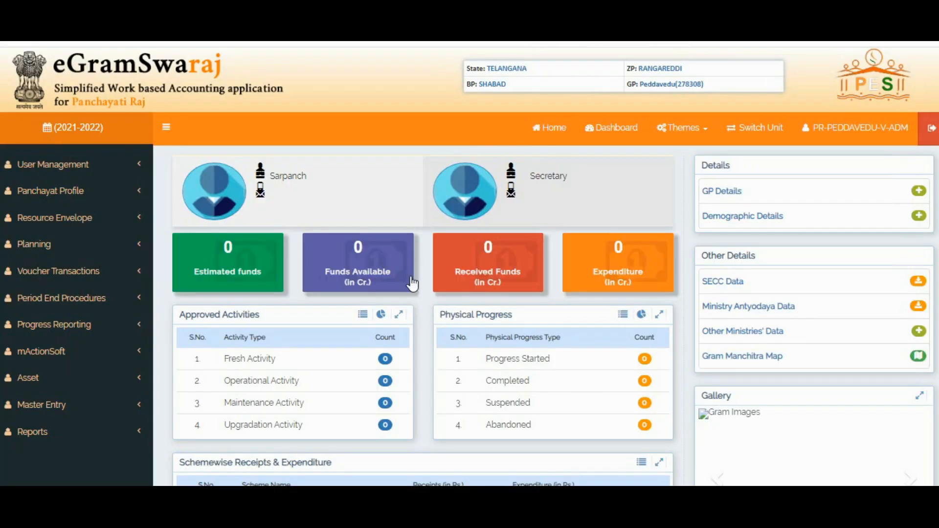
# Open a new planning activity form in eGramSwaraj and set its activity type to Public Works.
pyautogui.click(60, 245)
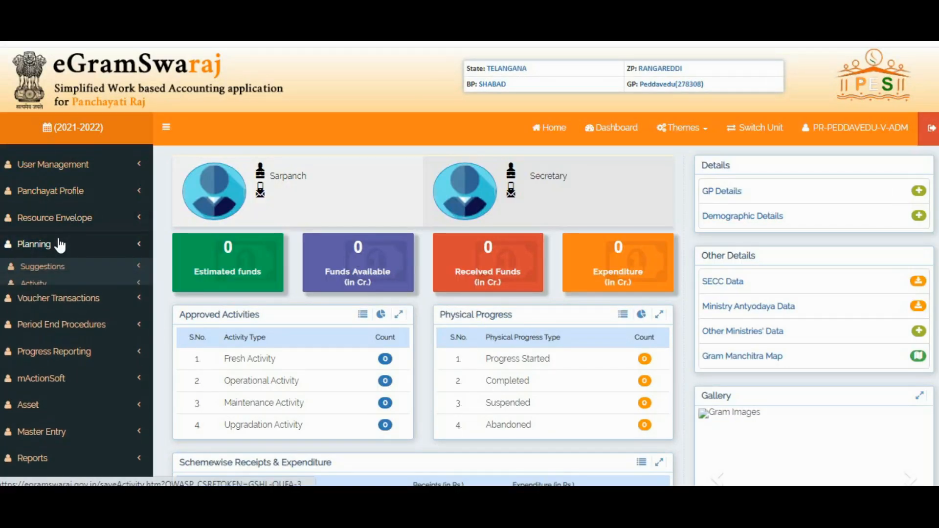
pyautogui.click(45, 283)
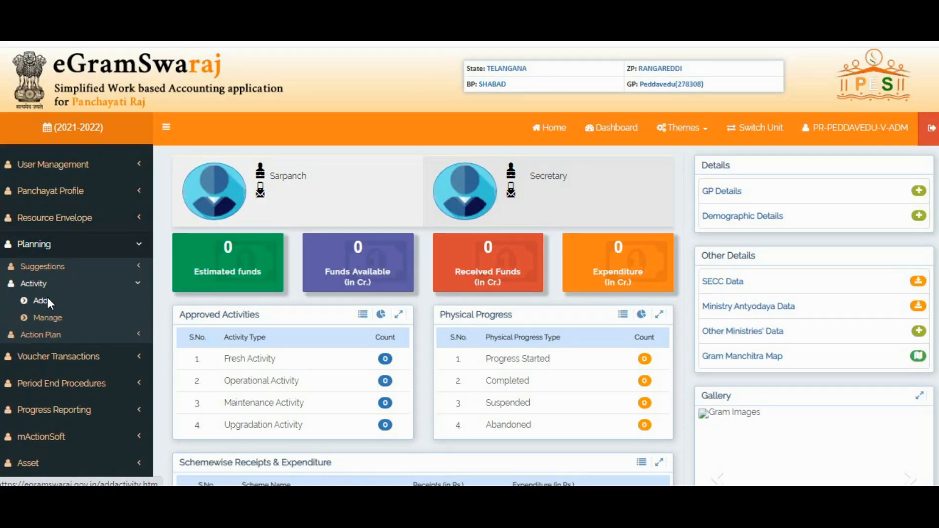
pyautogui.click(42, 301)
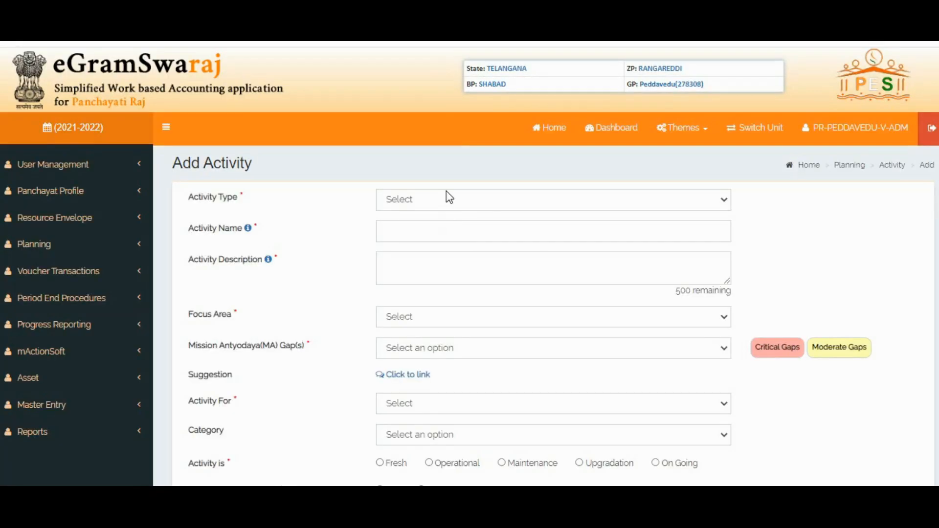
pyautogui.click(446, 198)
pyautogui.click(420, 226)
# Fill in both the activity name and description with the copied text "Telanganaku Harithaharam - SFC".
pyautogui.click(405, 263)
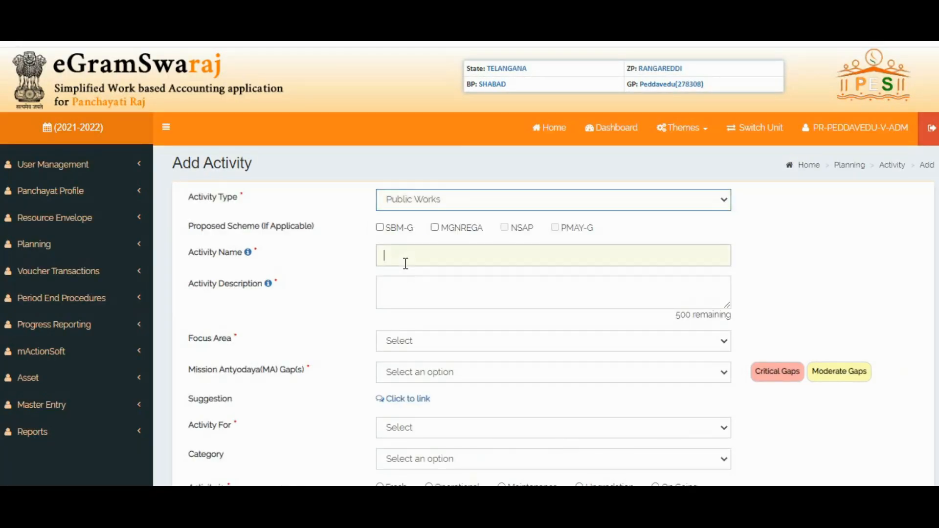
pyautogui.hotkey('ctrl', 'v')
pyautogui.click(419, 277)
pyautogui.hotkey('ctrl', 'v')
# Set the focus area to Social forestry and farm forestry and the Mission Antyodaya gaps to None.
pyautogui.scroll(-2, 474, 311)
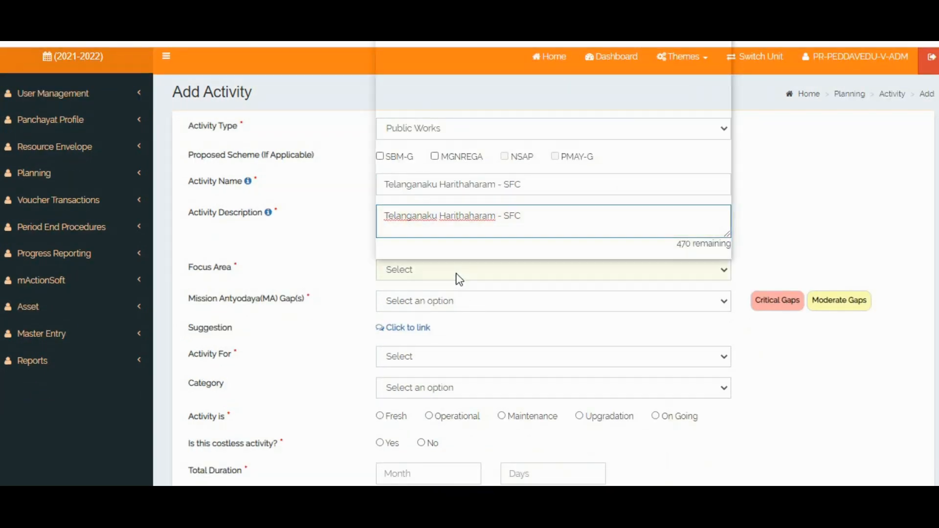
pyautogui.click(456, 273)
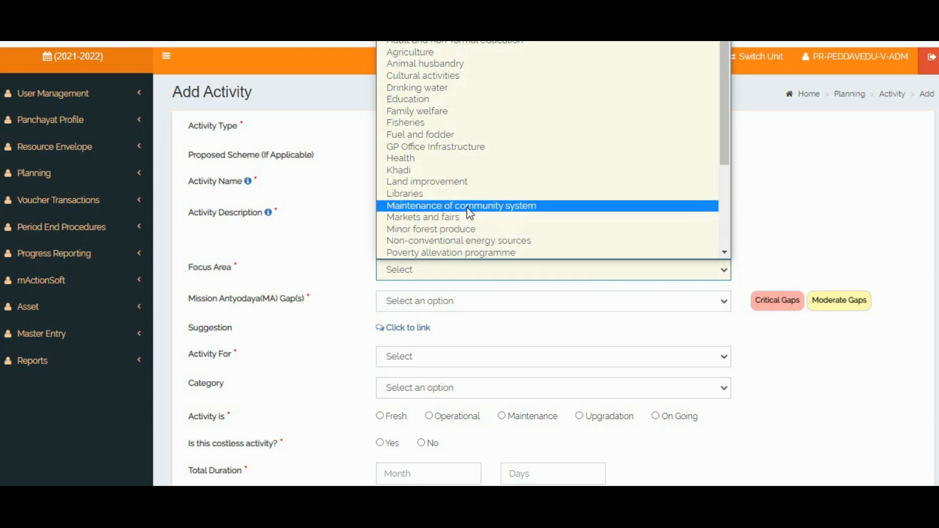
pyautogui.scroll(-4, 462, 203)
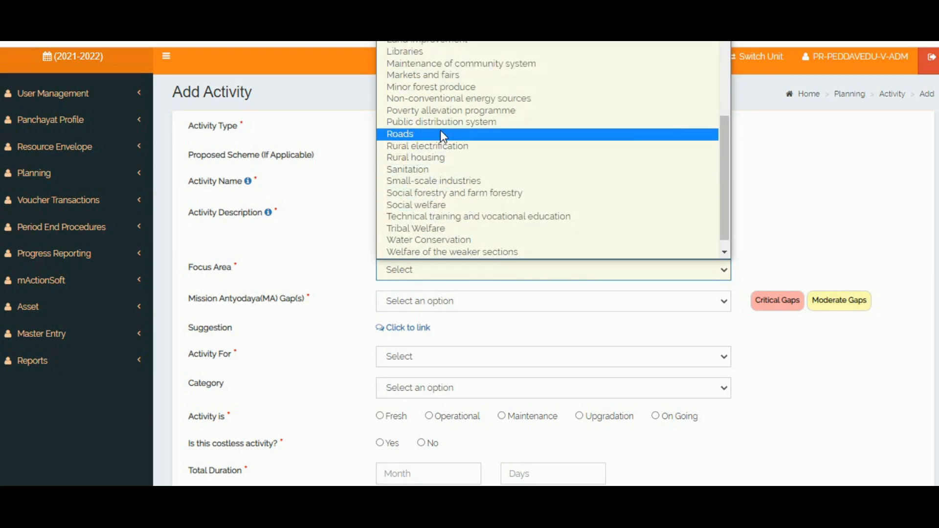
pyautogui.click(453, 193)
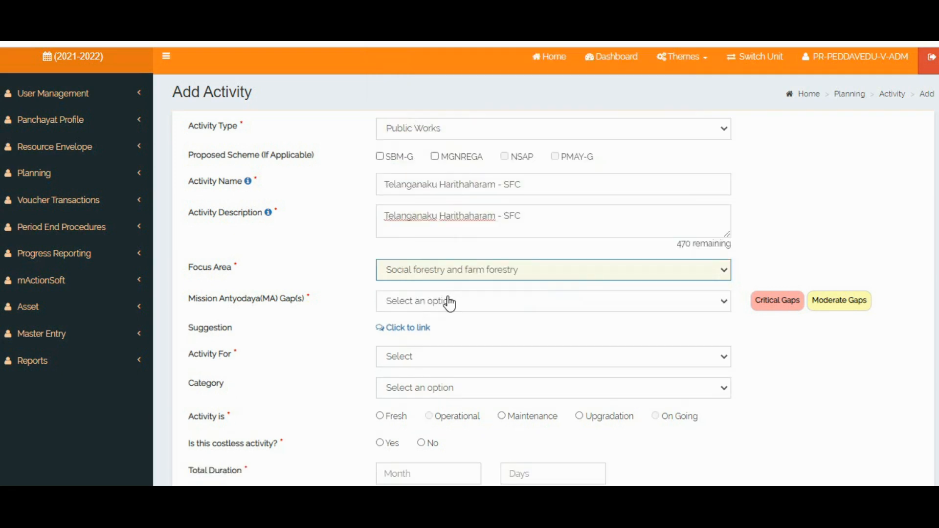
pyautogui.click(446, 301)
pyautogui.click(387, 319)
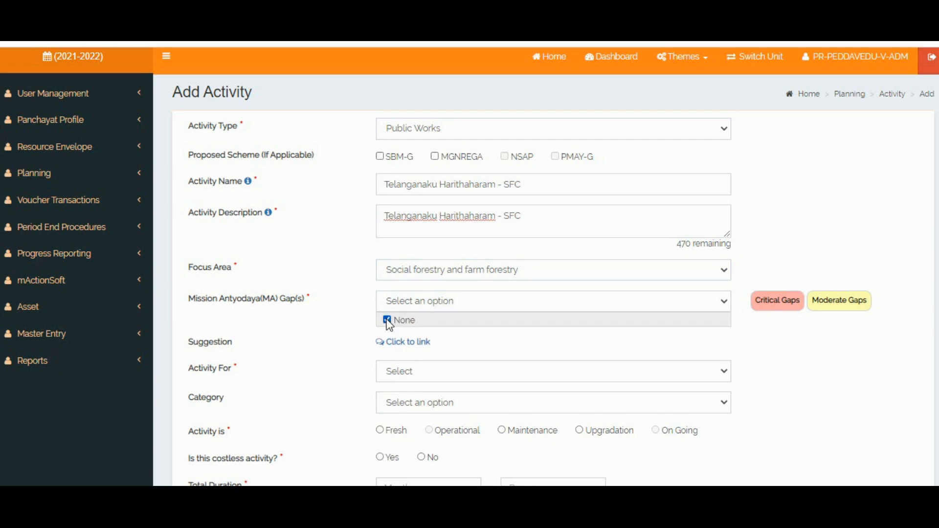
# Set the activity's target group to GEN and its category to All.
pyautogui.scroll(-2, 489, 301)
pyautogui.click(396, 301)
pyautogui.click(398, 348)
pyautogui.scroll(-4, 479, 249)
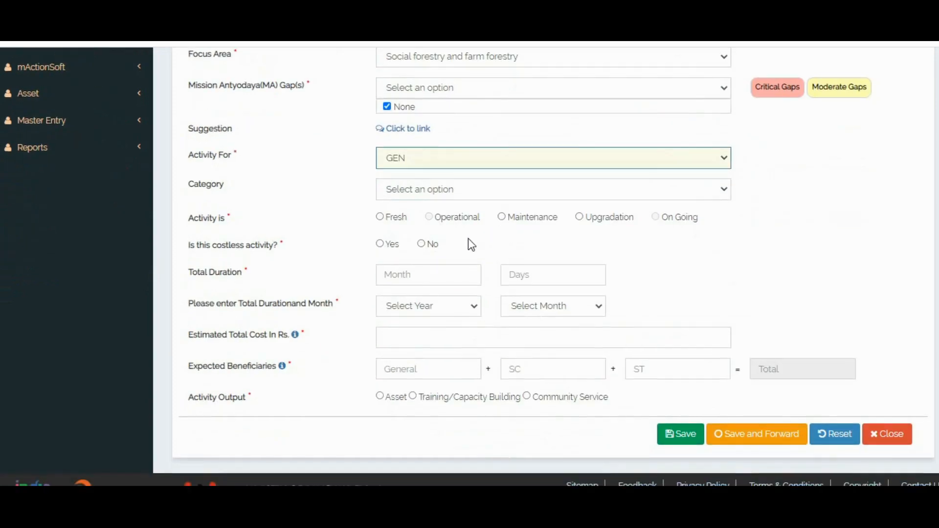
pyautogui.click(445, 193)
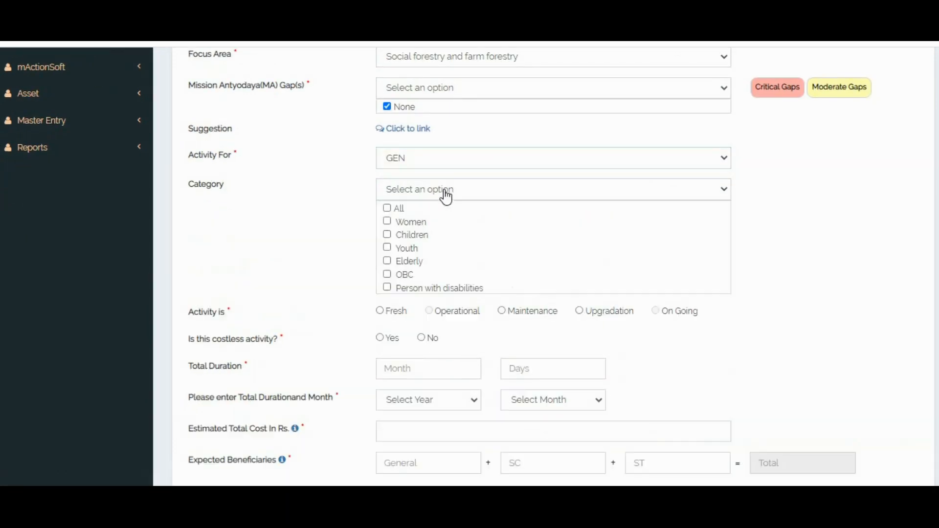
pyautogui.click(390, 211)
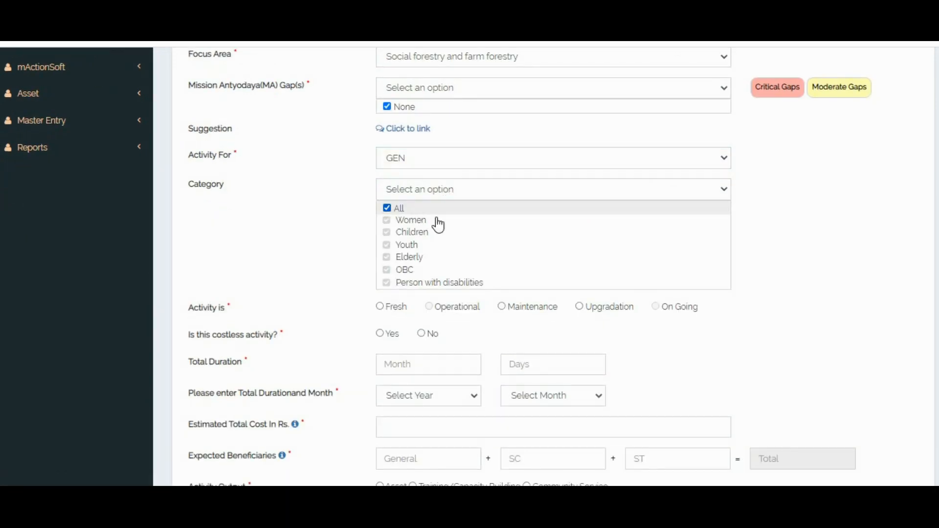
# Mark the activity as Fresh and not costless, with a total duration of 12 months and 0 days.
pyautogui.click(381, 306)
pyautogui.scroll(-3, 582, 272)
pyautogui.click(412, 238)
pyautogui.click(395, 265)
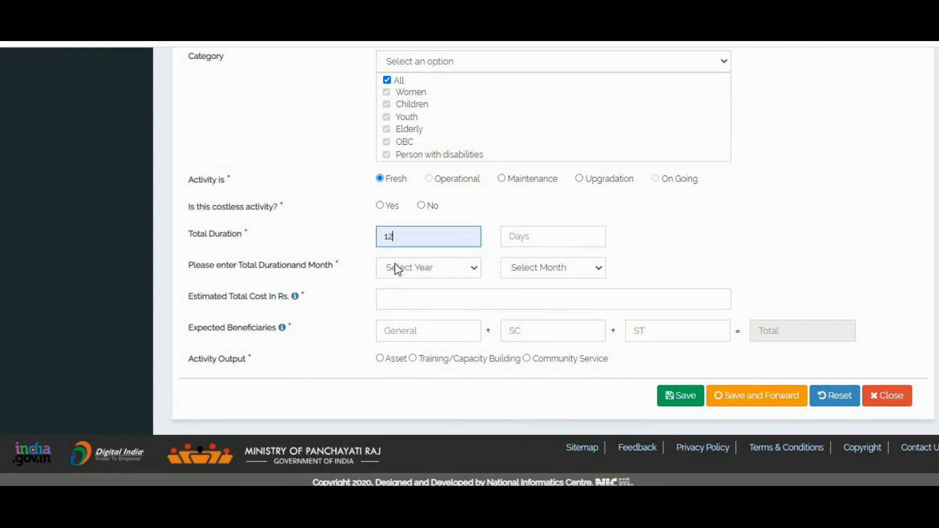
pyautogui.click(551, 238)
pyautogui.click(532, 265)
pyautogui.click(421, 205)
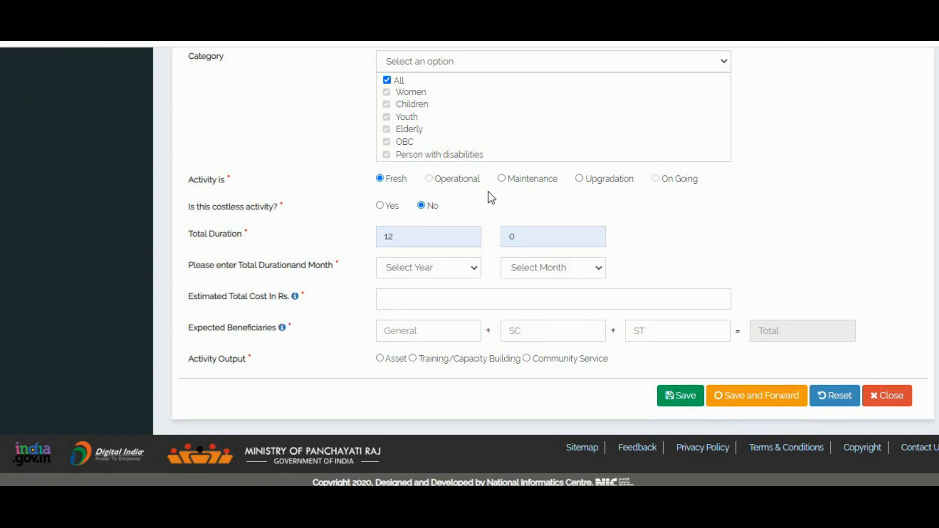
# Set the year and month under the total duration to 2022 and March, and the estimated total cost to 60000.
pyautogui.click(465, 268)
pyautogui.click(406, 307)
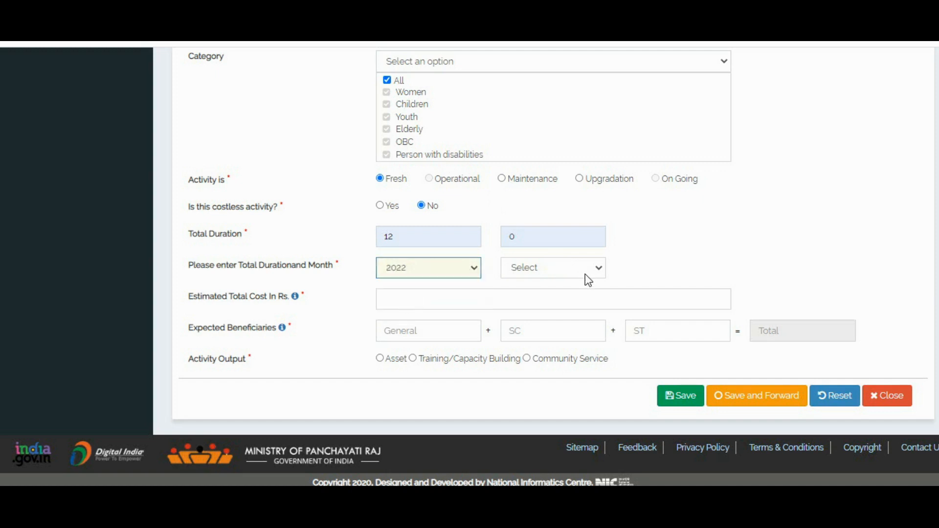
pyautogui.click(585, 274)
pyautogui.click(538, 320)
pyautogui.click(472, 300)
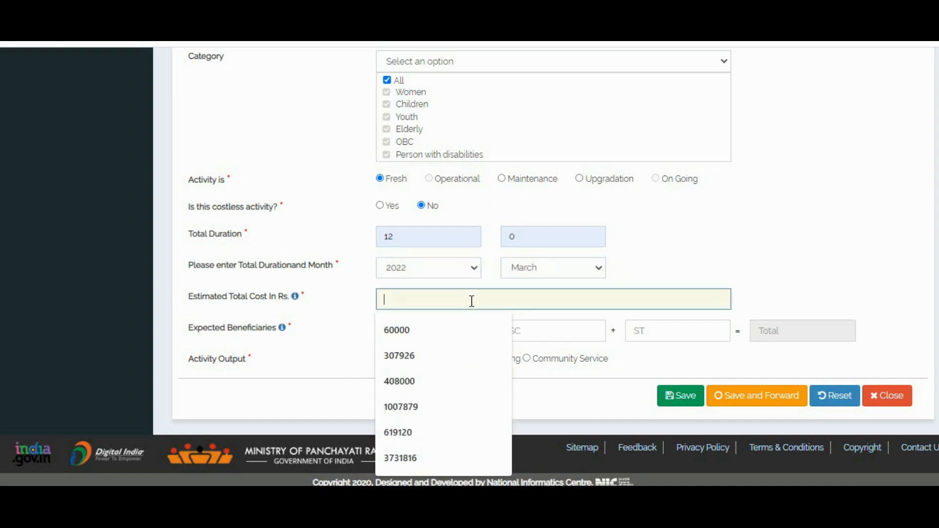
pyautogui.write('60000')
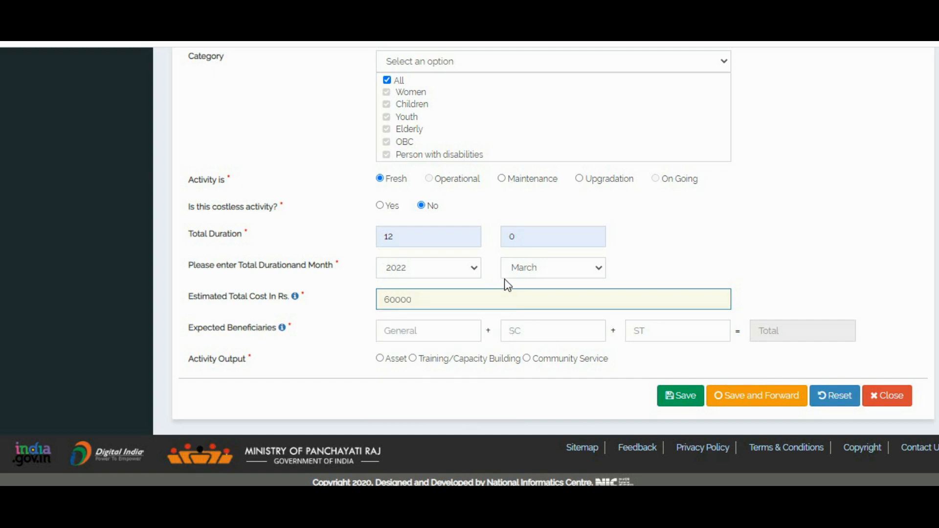
# Set the expected beneficiaries to 438 General, 133 SC and 64 ST, and try to save and forward the activity.
pyautogui.click(434, 331)
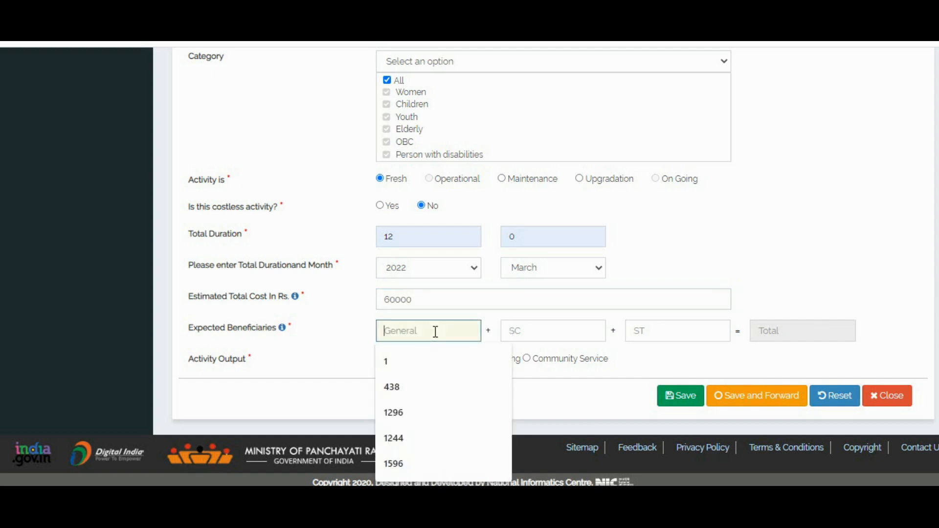
pyautogui.click(423, 388)
pyautogui.click(550, 331)
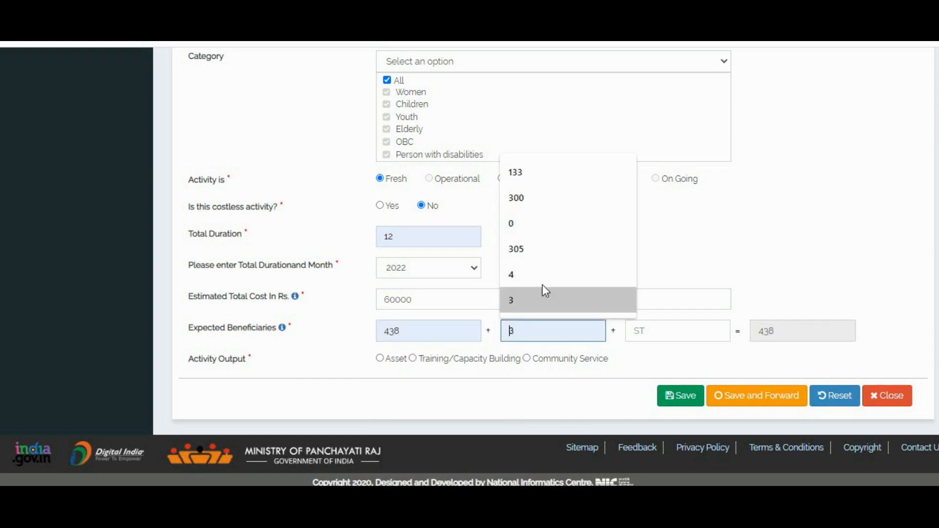
pyautogui.click(535, 172)
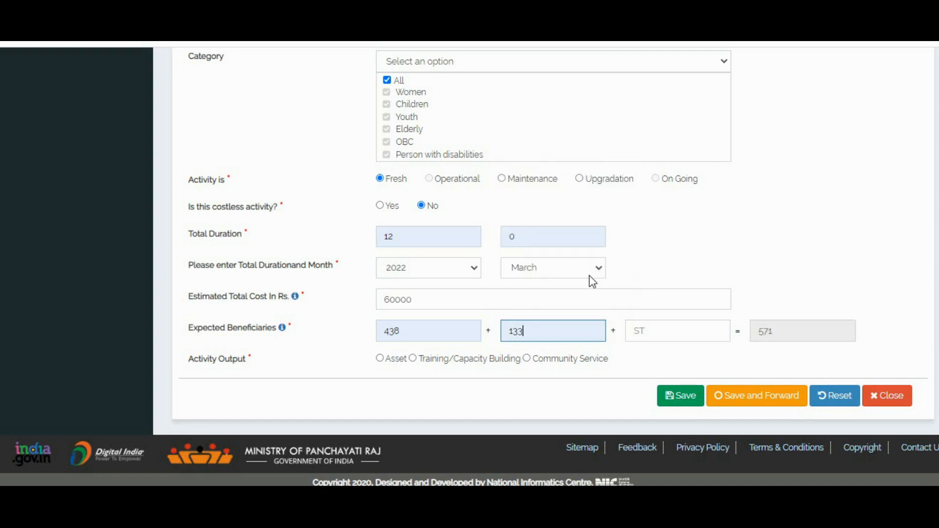
pyautogui.click(646, 335)
pyautogui.click(654, 392)
pyautogui.click(739, 398)
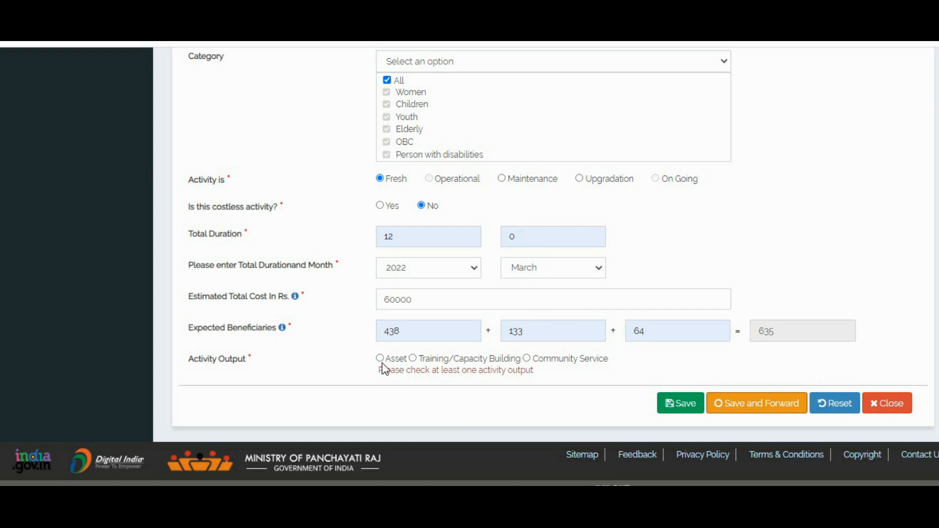
# Change the activity to Maintenance, with asset category Panchayat Trees & Plantation and sub category Panchayat Trees.
pyautogui.click(502, 180)
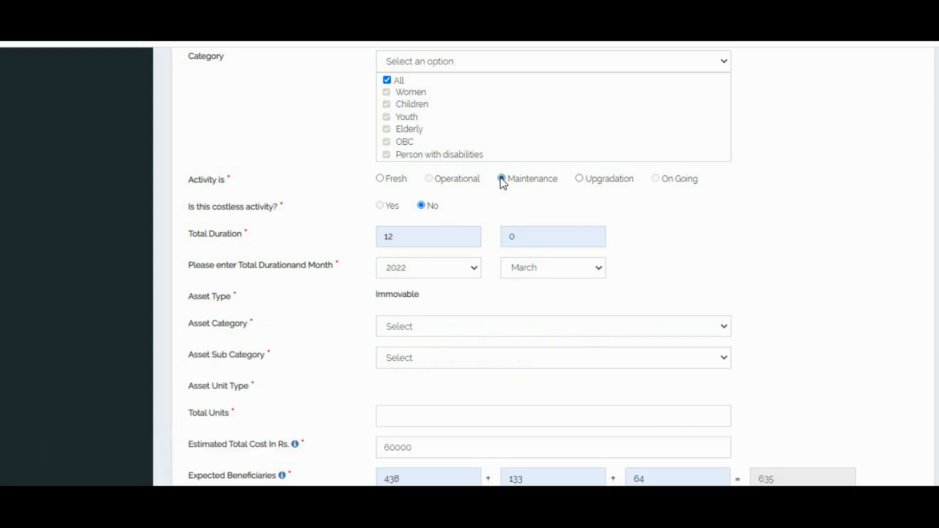
pyautogui.click(400, 330)
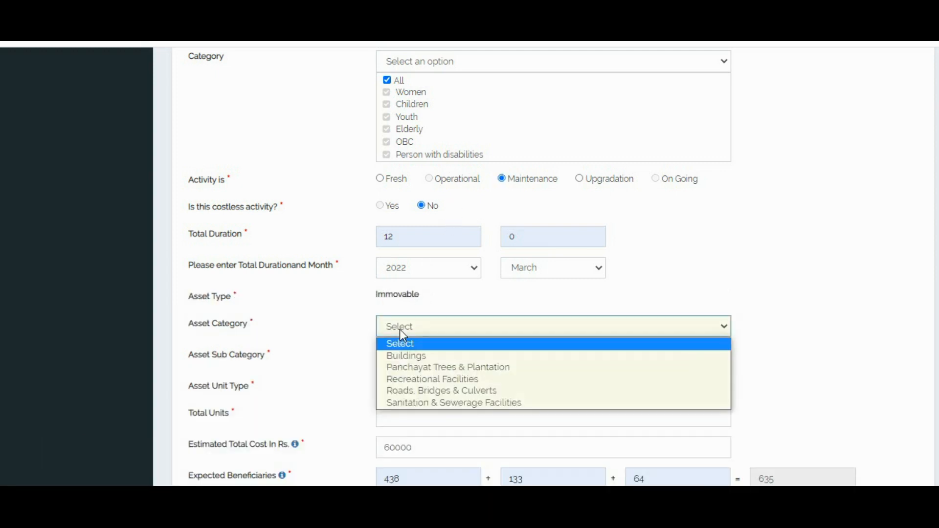
pyautogui.click(436, 368)
pyautogui.click(436, 360)
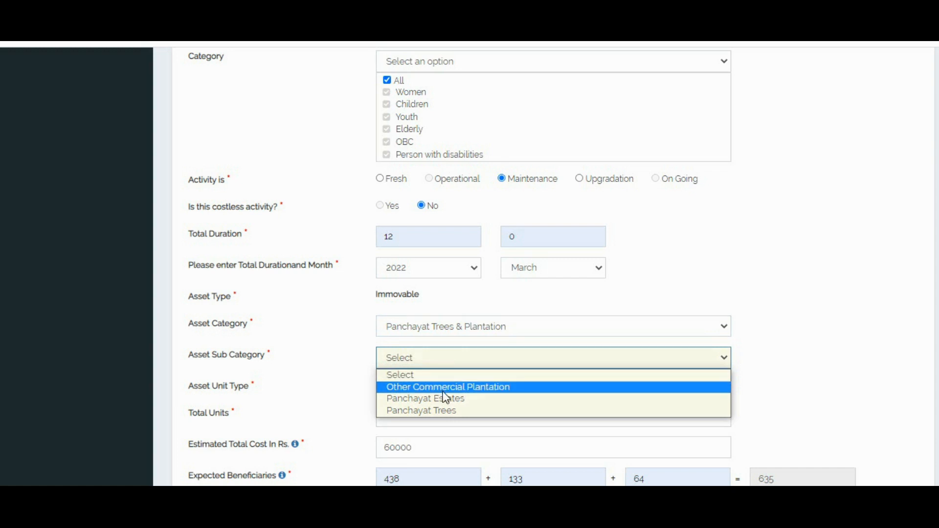
pyautogui.click(449, 412)
# Set the total units to 120000, then save the activity and forward it to the planner.
pyautogui.scroll(-2, 442, 337)
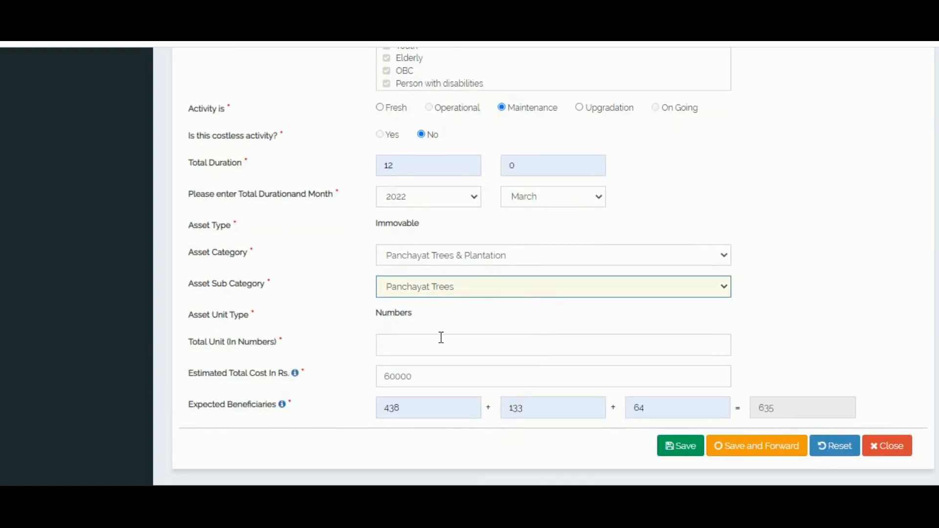
pyautogui.click(416, 341)
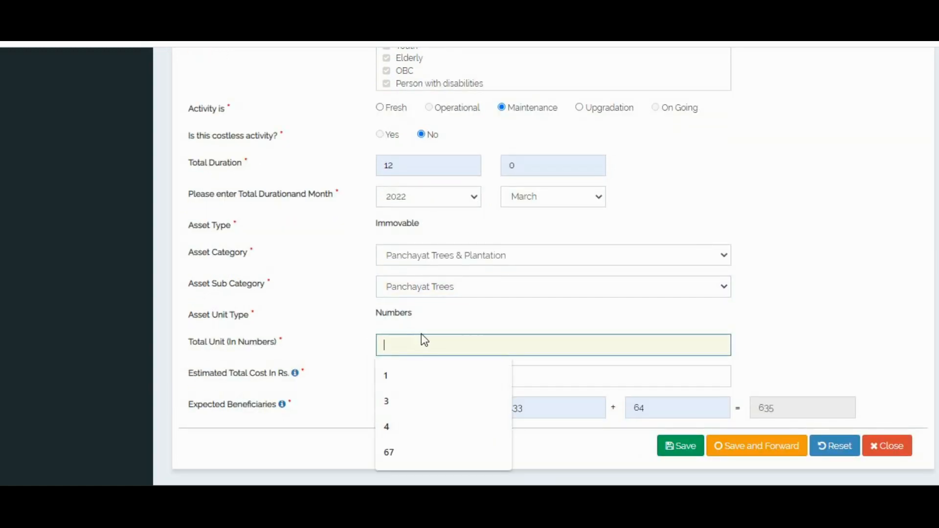
pyautogui.write('120000')
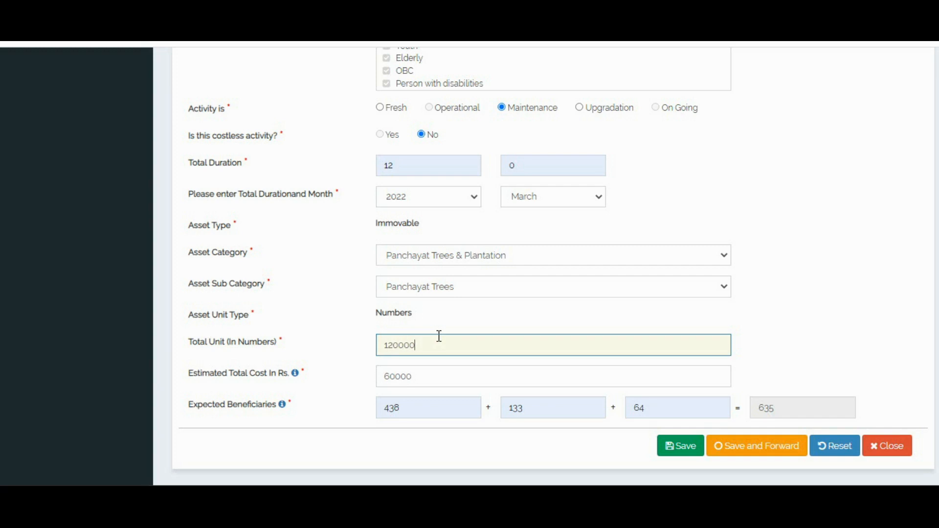
pyautogui.click(720, 447)
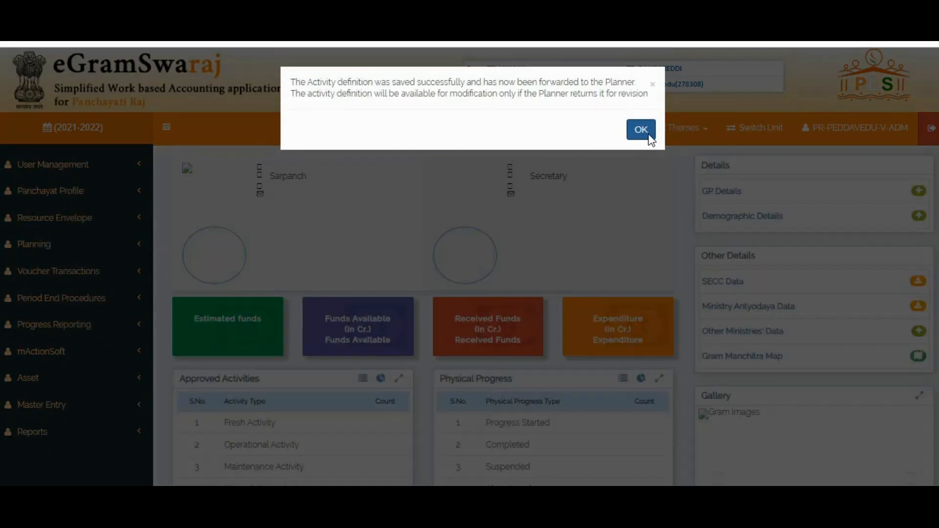
pyautogui.click(643, 130)
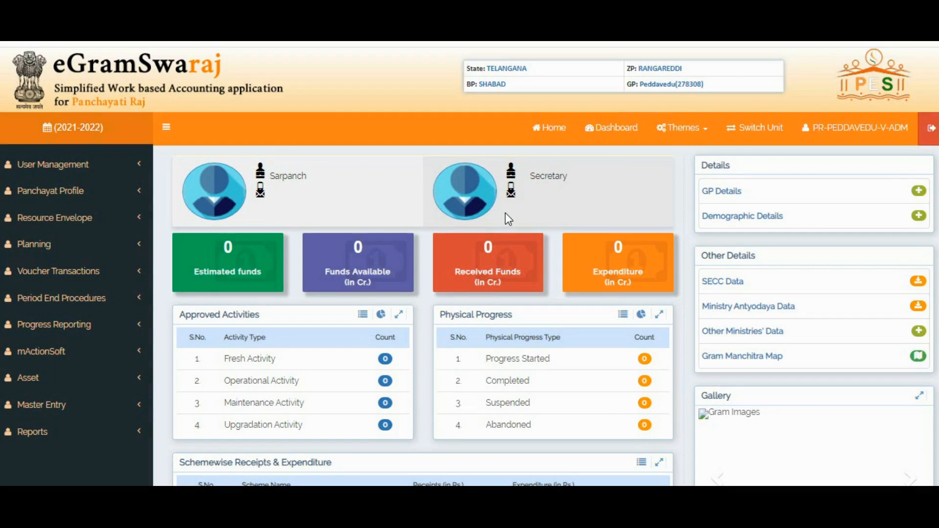
# Switch to the Word table and shade the Telanganaku Harithaharam - SFC row grey.
pyautogui.hotkey('alt', 'Tab')
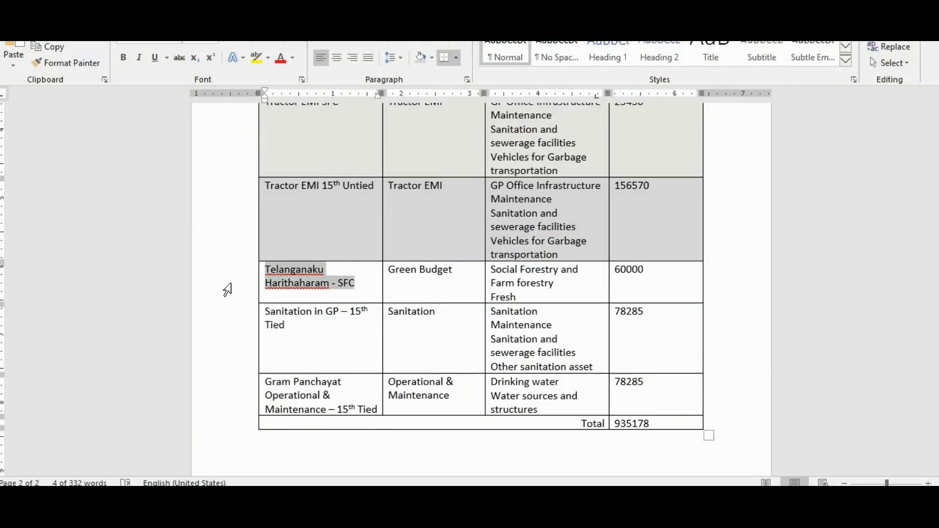
pyautogui.click(227, 290)
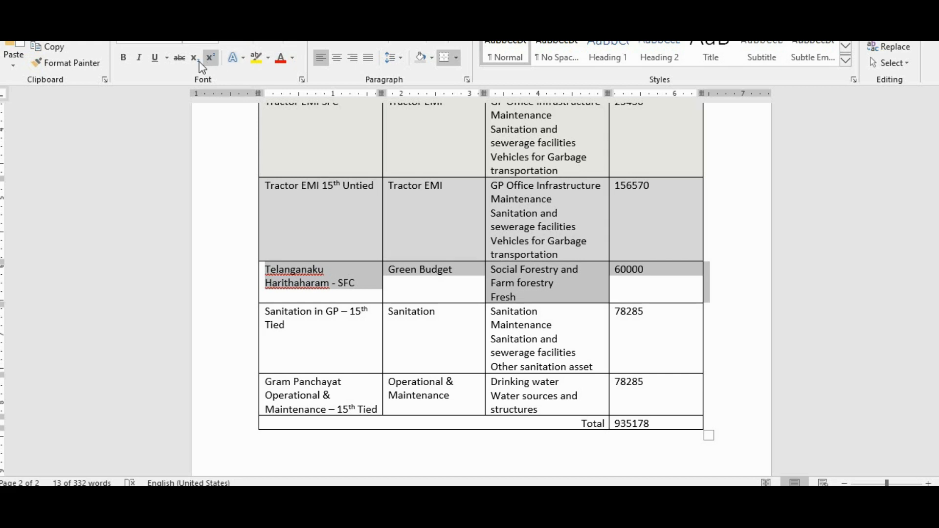
pyautogui.click(420, 57)
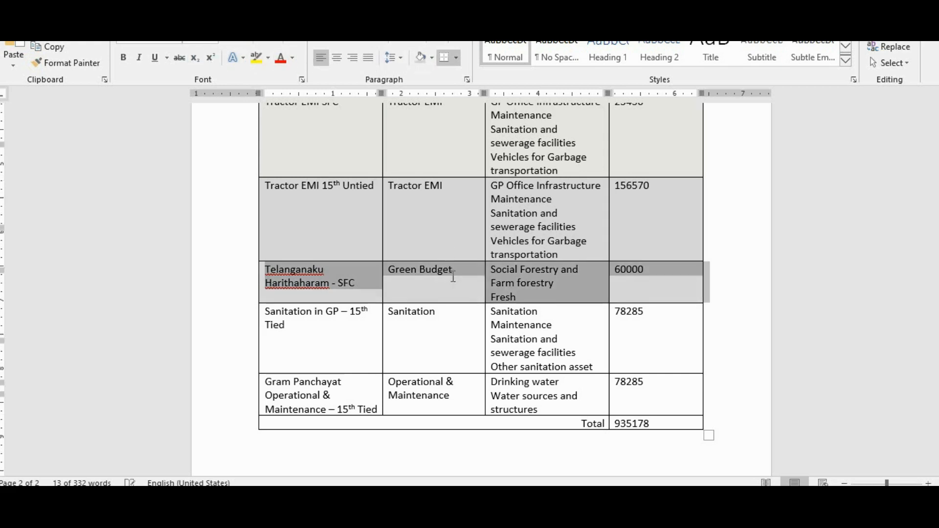
# Copy the activity name "Sanitation in GP – 15th Tied" from the table's first column.
pyautogui.scroll(-3, 453, 277)
pyautogui.moveTo(296, 235); pyautogui.dragTo(264, 209)
pyautogui.hotkey('ctrl', 'c')
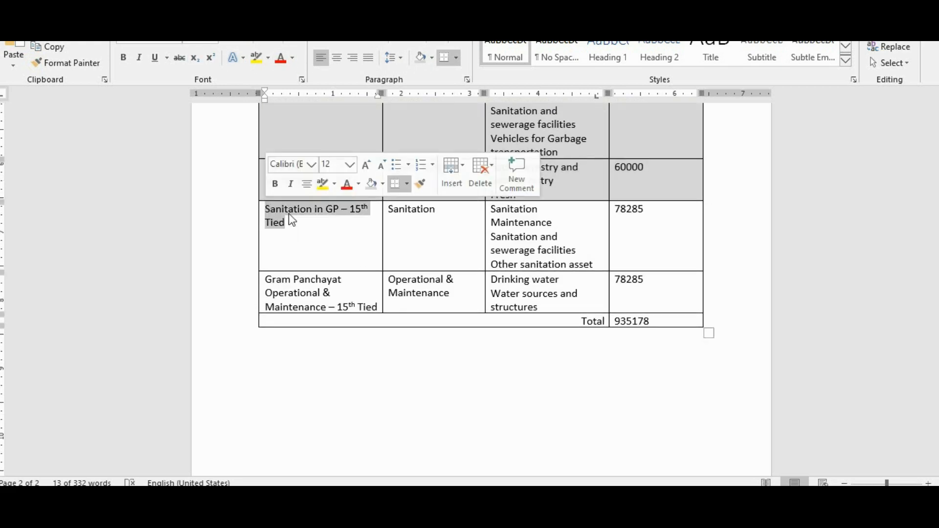
# Switch to eGramSwaraj and start a new planning activity with "Sanitation in GP – 15th Tied" as its name and description.
pyautogui.hotkey('alt', 'Tab')
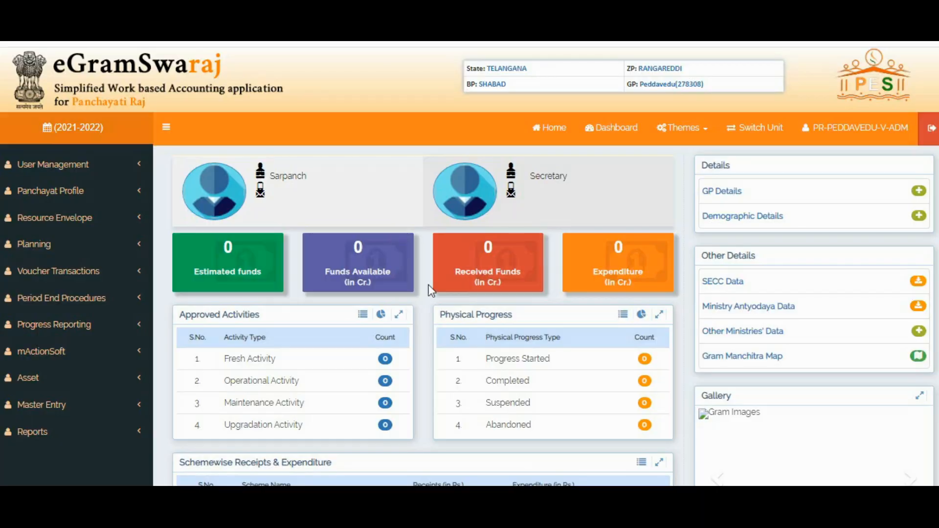
pyautogui.click(34, 243)
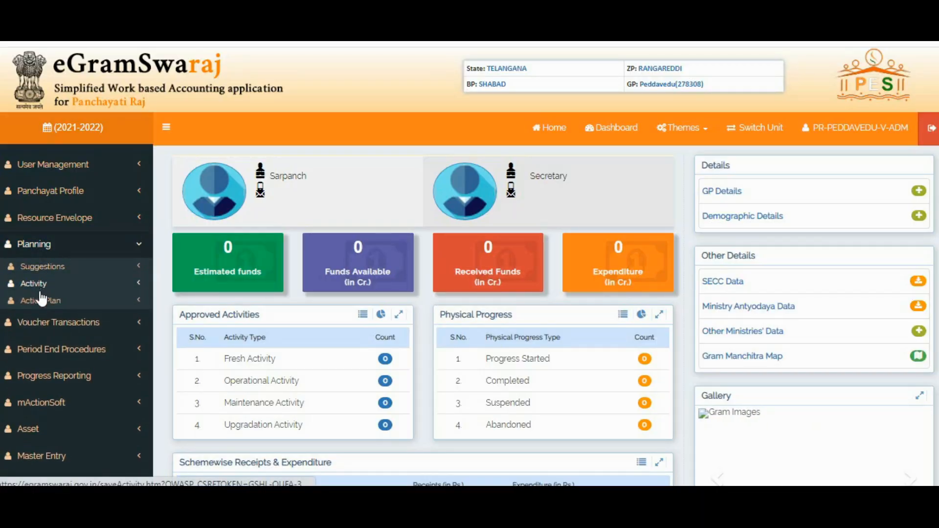
pyautogui.click(45, 284)
pyautogui.click(40, 302)
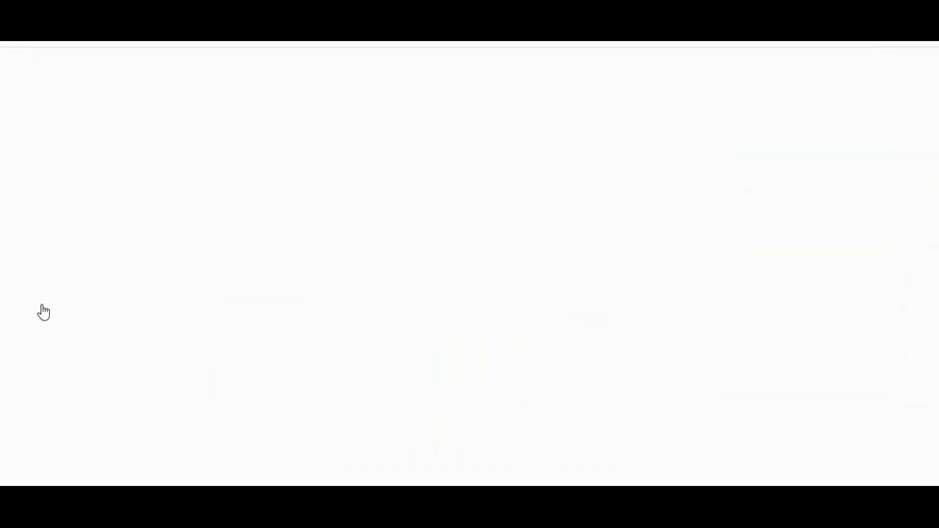
pyautogui.click(402, 234)
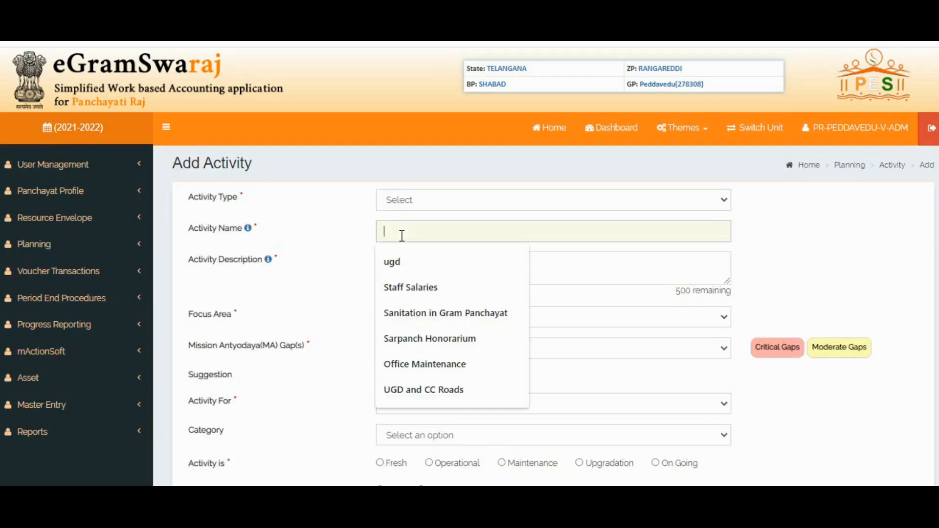
pyautogui.hotkey('ctrl', 'v')
pyautogui.click(407, 260)
pyautogui.hotkey('ctrl', 'v')
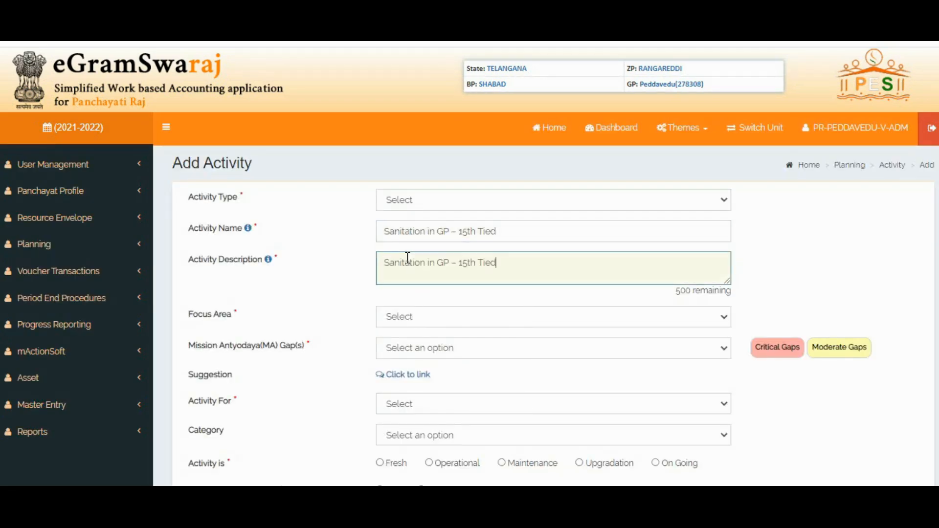
# Set the focus area to Sanitation and the Mission Antyodaya gaps to None.
pyautogui.scroll(-1, 450, 258)
pyautogui.click(439, 247)
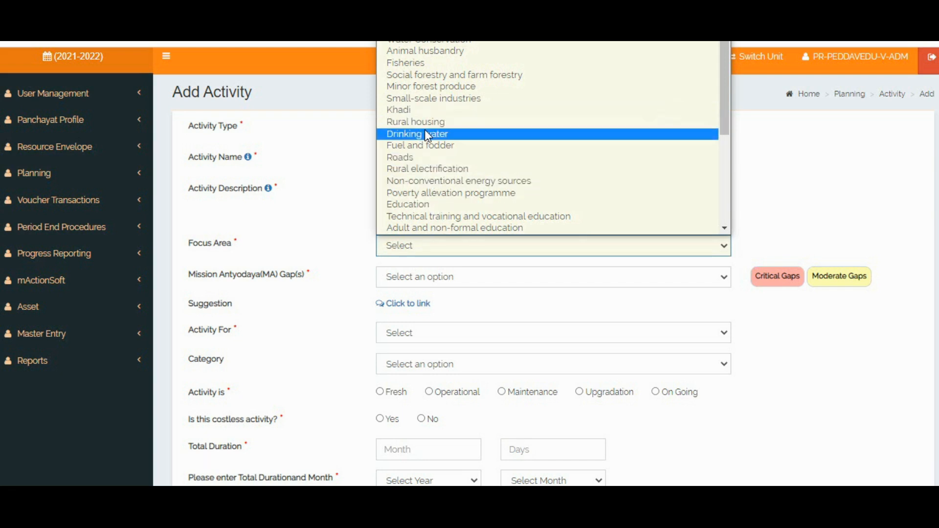
pyautogui.scroll(-3, 425, 130)
pyautogui.scroll(3, 424, 130)
pyautogui.scroll(-1, 410, 177)
pyautogui.scroll(-3, 410, 178)
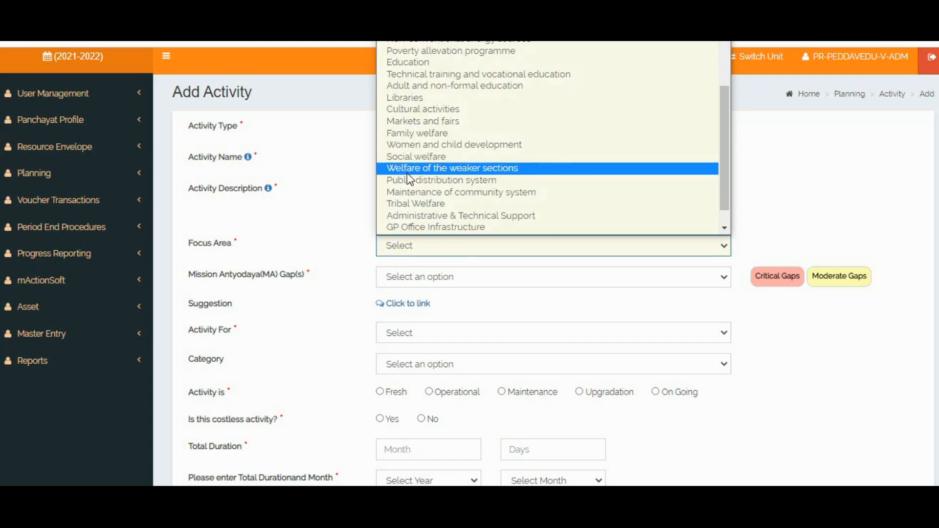
pyautogui.scroll(-1, 410, 179)
pyautogui.press('s')
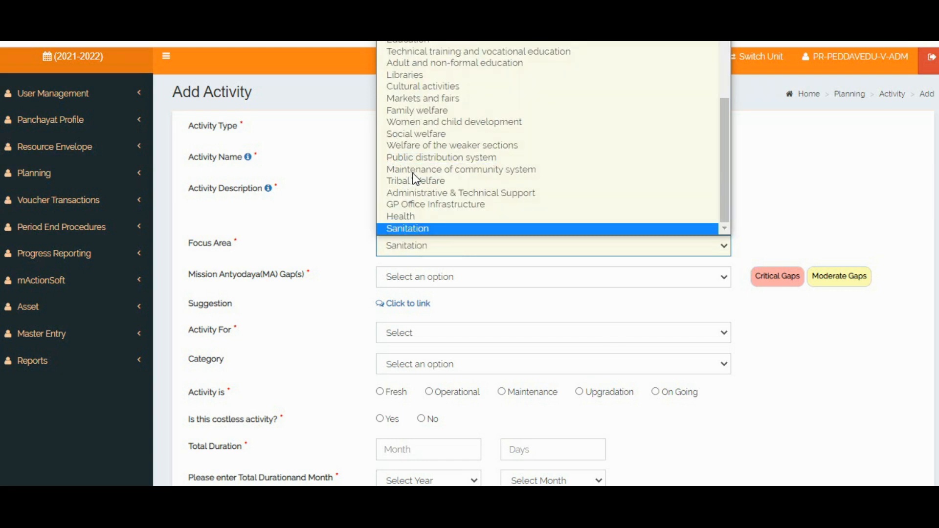
pyautogui.click(420, 229)
pyautogui.click(424, 277)
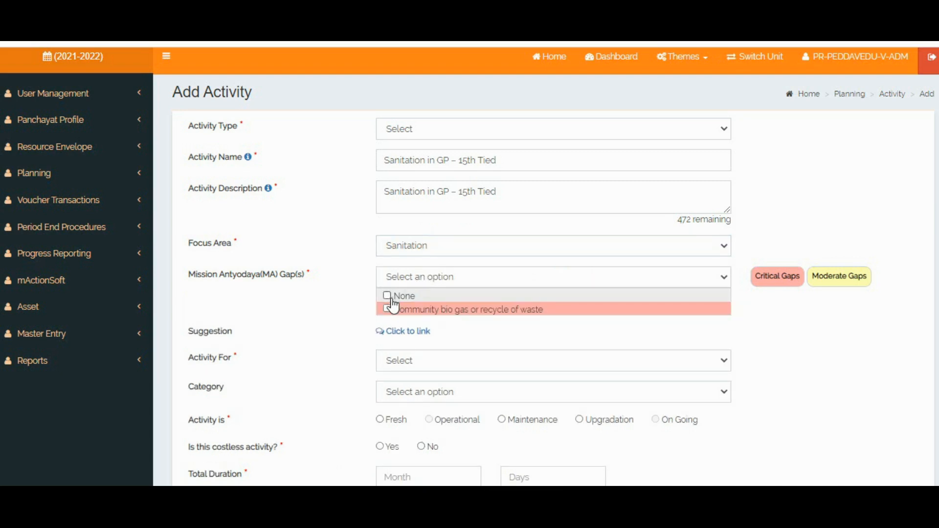
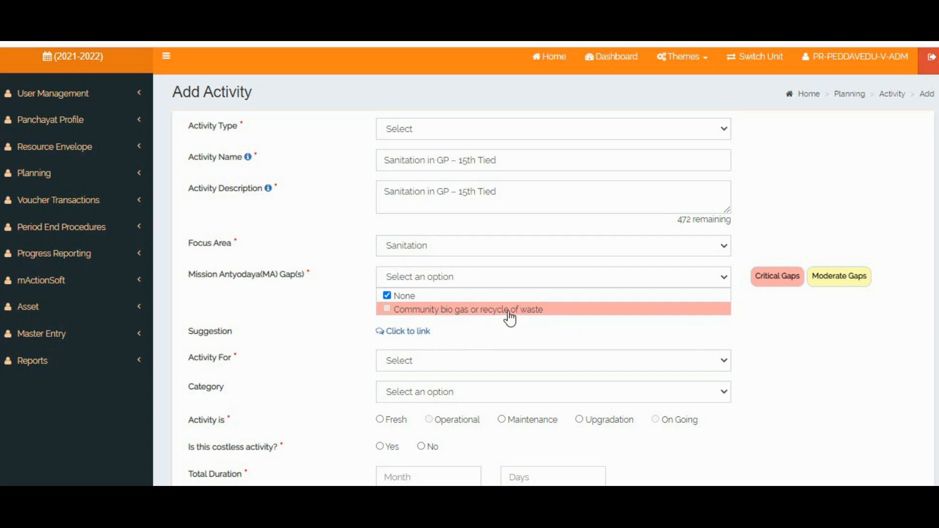
# Set the sanitation activity's target group to GEN and its category to All.
pyautogui.scroll(-1, 507, 317)
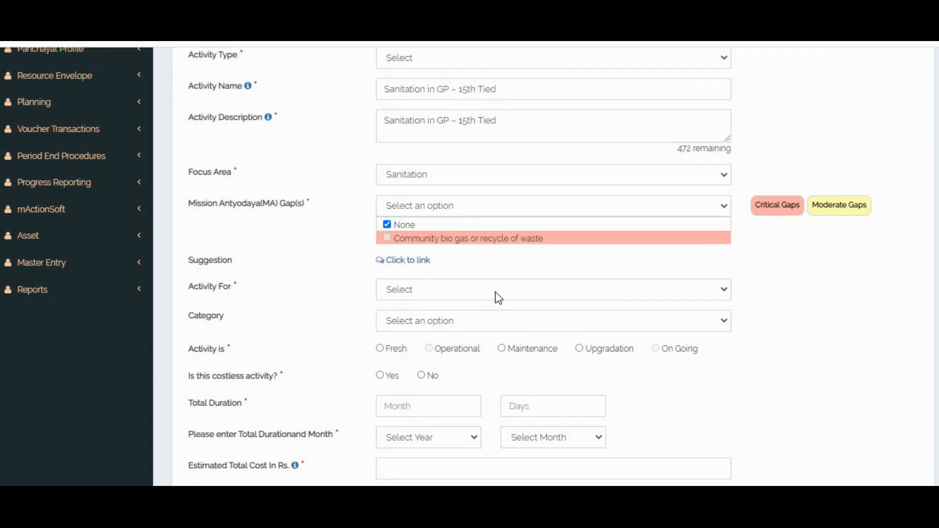
pyautogui.click(449, 289)
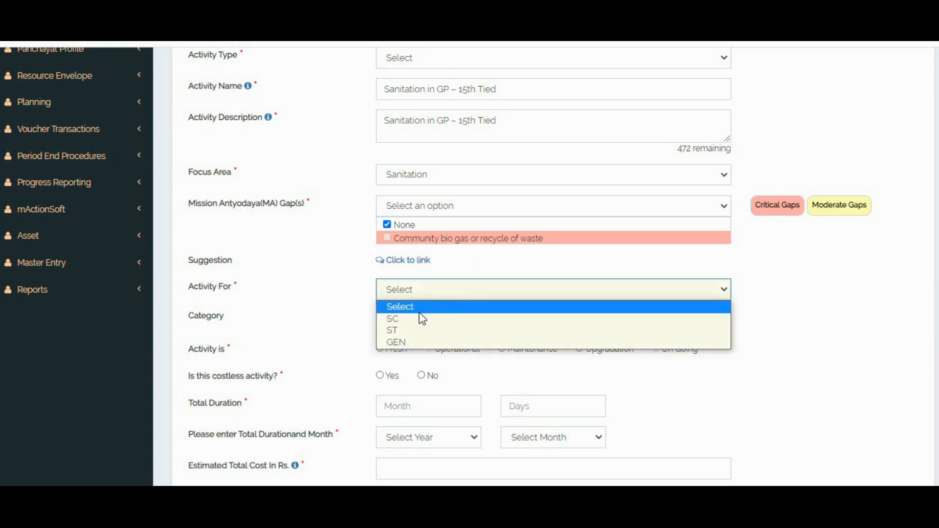
pyautogui.click(402, 342)
pyautogui.click(432, 325)
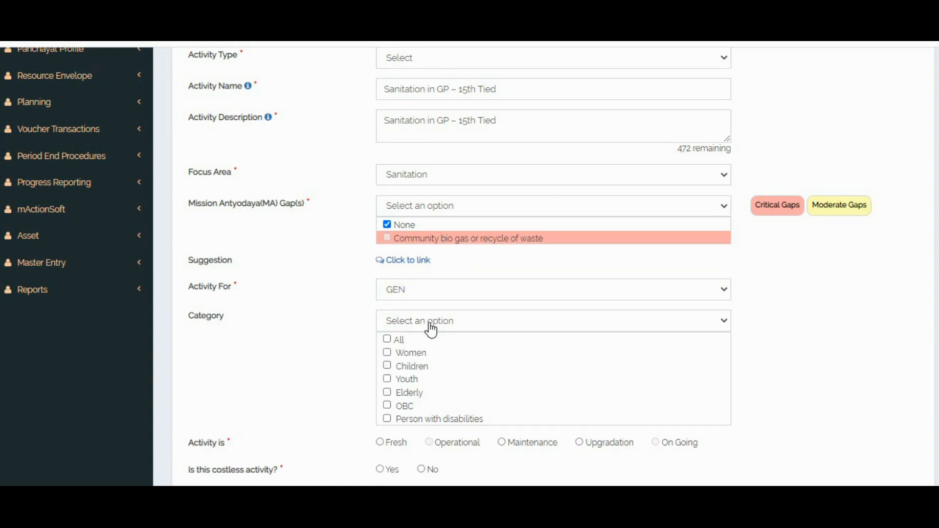
pyautogui.click(389, 340)
# Mark the sanitation activity as Fresh.
pyautogui.scroll(-2, 403, 347)
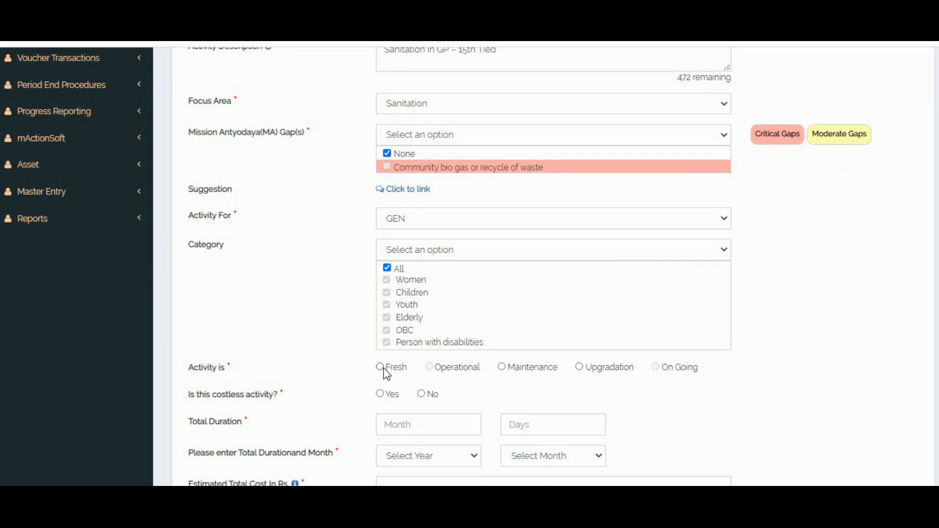
pyautogui.scroll(4, 506, 365)
pyautogui.scroll(-6, 507, 365)
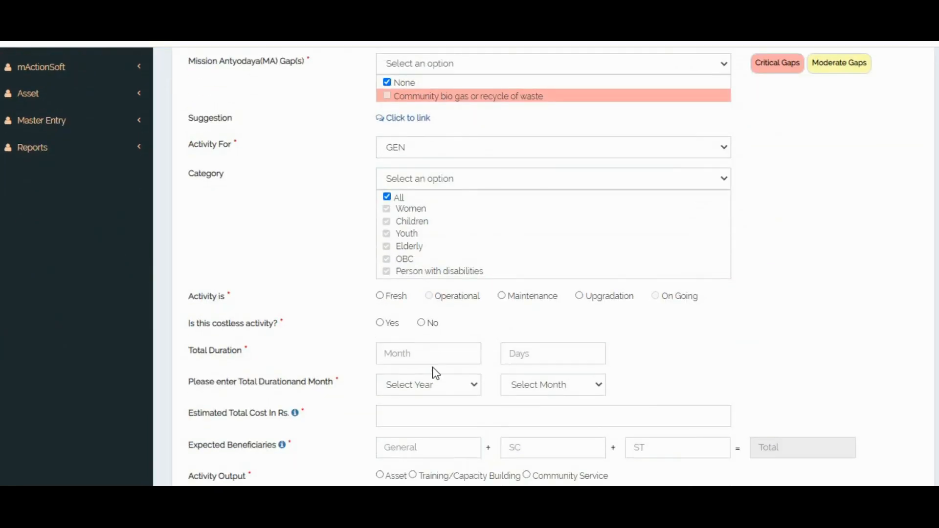
pyautogui.click(380, 297)
# Set the sanitation activity's total duration to 12 months and 0 days, with 2022 and March as its year and month.
pyautogui.scroll(-3, 440, 294)
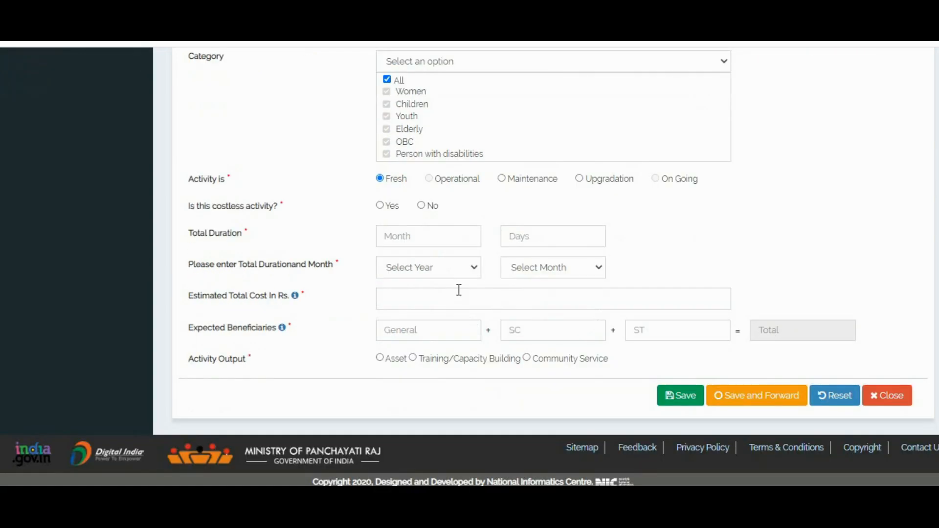
pyautogui.click(435, 235)
pyautogui.click(405, 268)
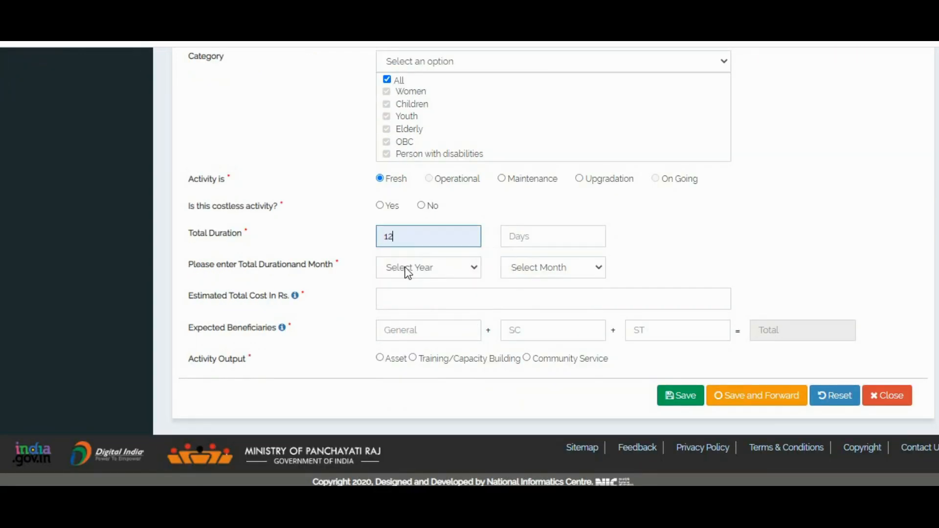
pyautogui.click(540, 235)
pyautogui.click(517, 263)
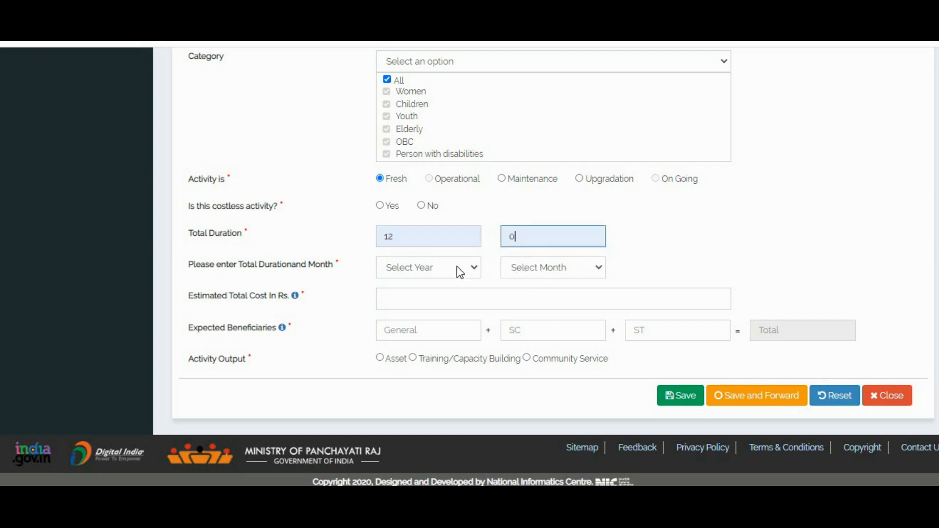
pyautogui.click(438, 269)
pyautogui.click(412, 309)
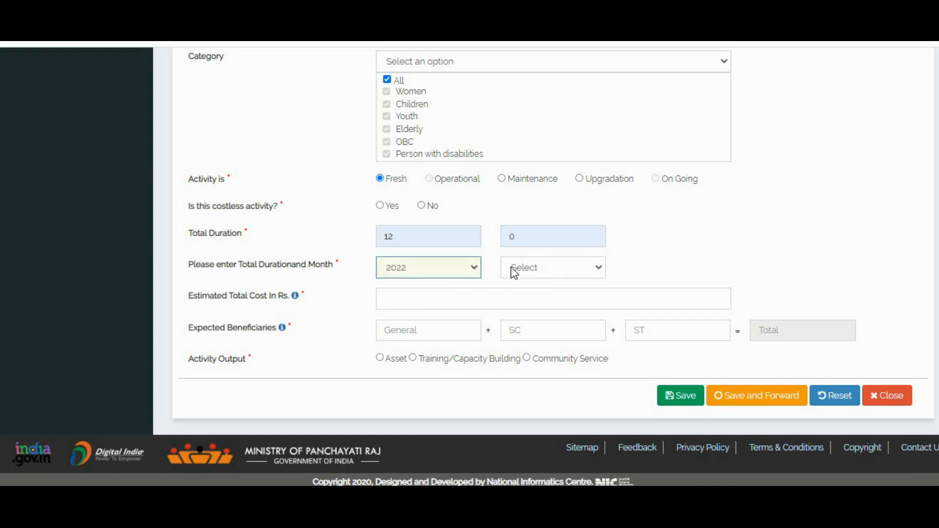
pyautogui.click(532, 271)
pyautogui.click(522, 317)
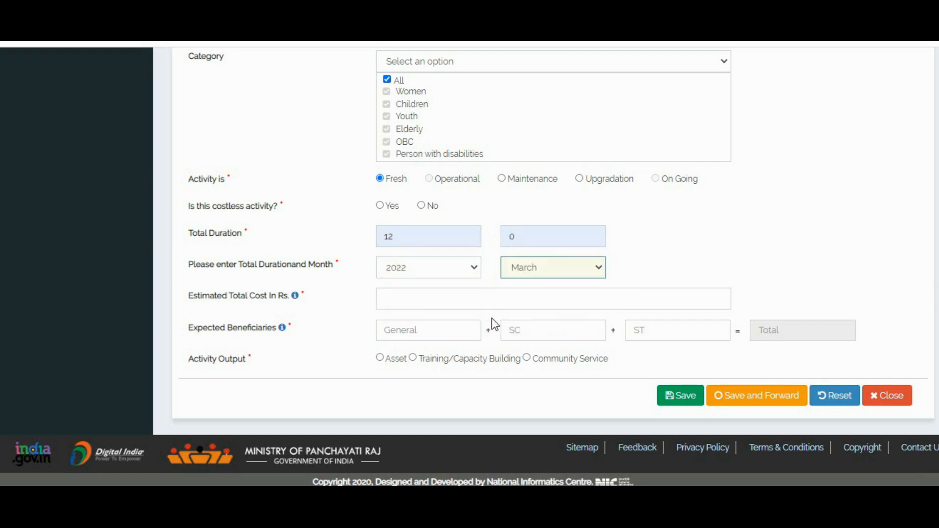
# Copy the sanitation amount 78285 from the Word table into the activity's estimated total cost in eGramSwaraj.
pyautogui.click(411, 295)
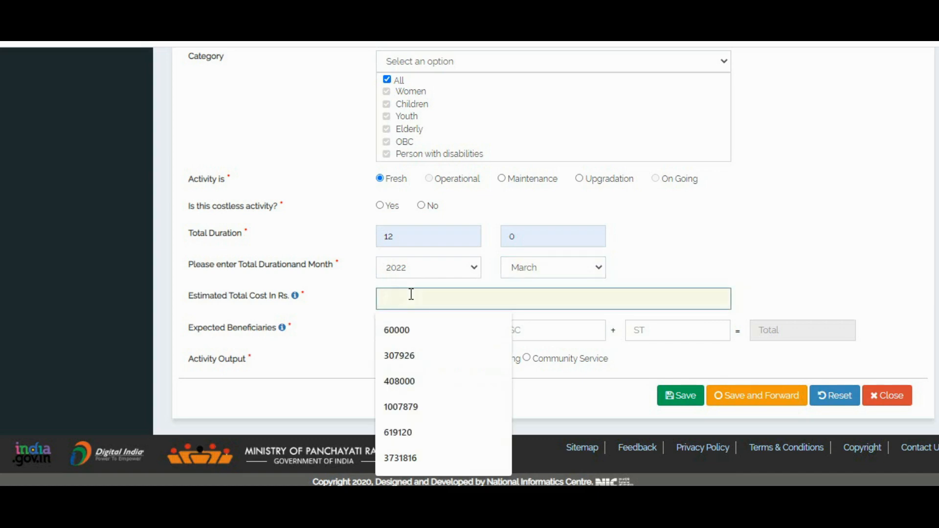
pyautogui.hotkey('alt', 'Tab')
pyautogui.moveTo(651, 214); pyautogui.dragTo(615, 213)
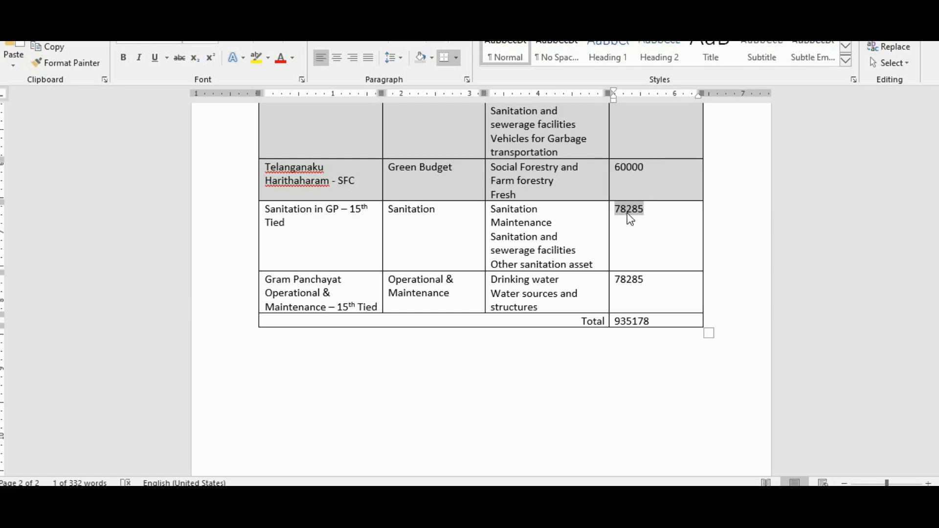
pyautogui.hotkey('ctrl', 'c')
pyautogui.hotkey('alt', 'Tab')
pyautogui.click(473, 294)
pyautogui.hotkey('ctrl', 'v')
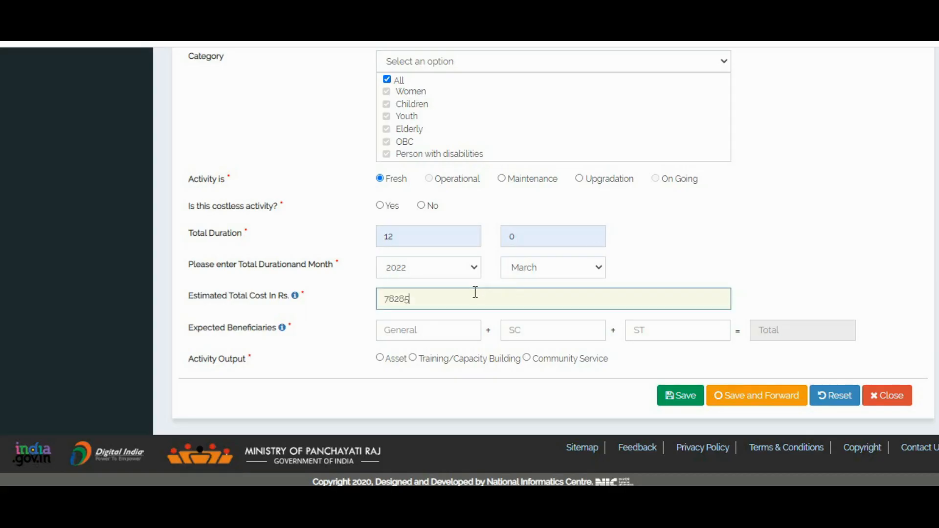
# Enter the expected beneficiaries as 438 General, 133 SC and 64 ST.
pyautogui.click(437, 339)
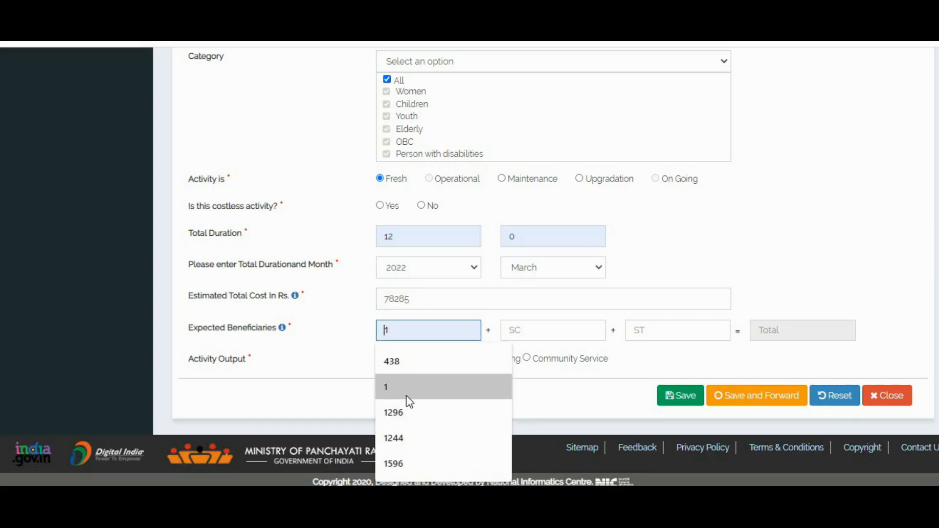
pyautogui.click(406, 367)
pyautogui.click(530, 334)
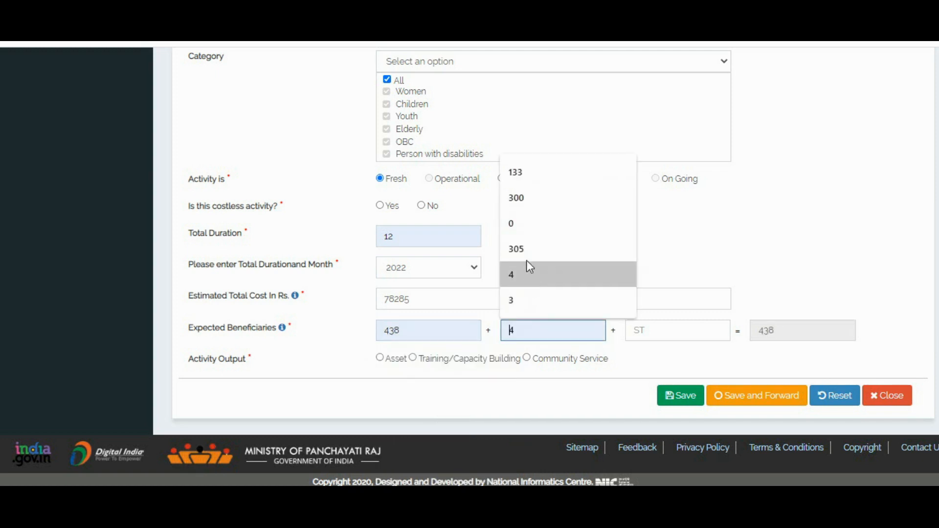
pyautogui.click(532, 172)
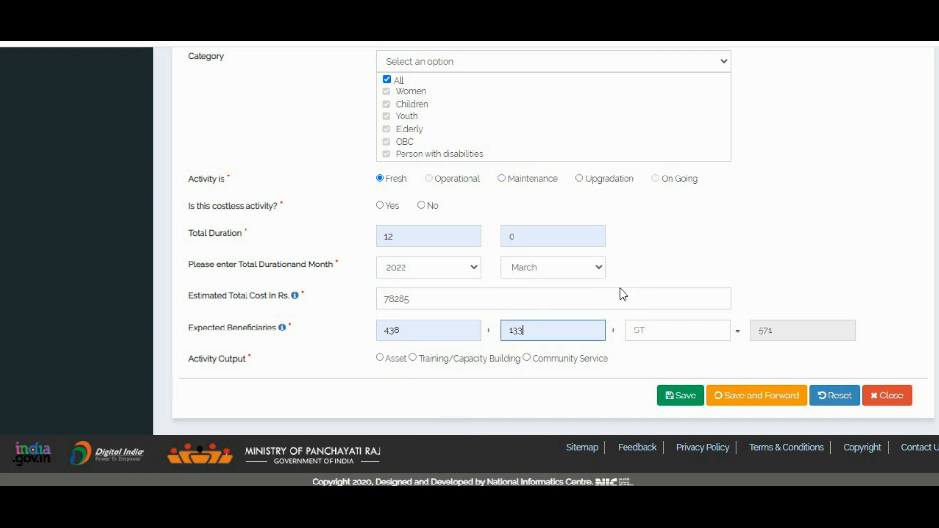
pyautogui.click(653, 340)
pyautogui.click(645, 390)
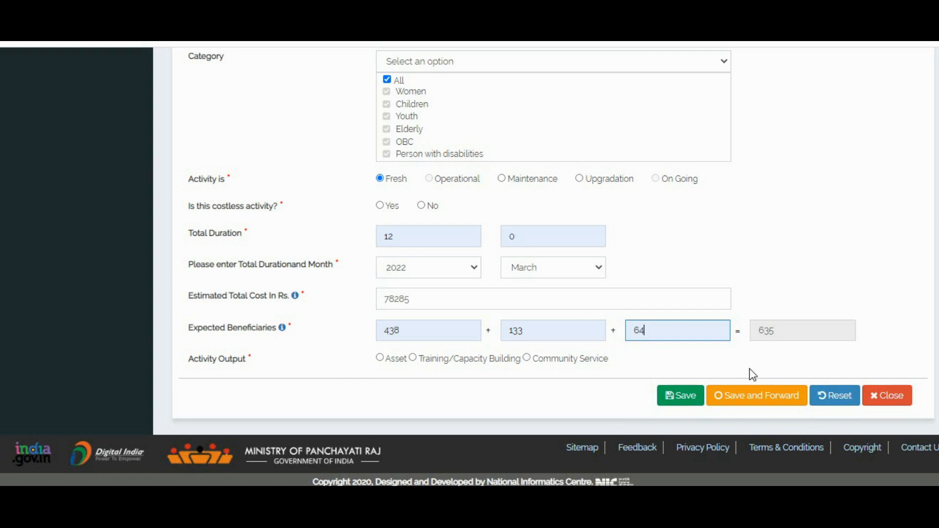
# Set the activity output to the community service Non-Financial Needs of Drinking Water Sanitaion, lasting 365 days with 635 expected beneficiaries.
pyautogui.click(527, 358)
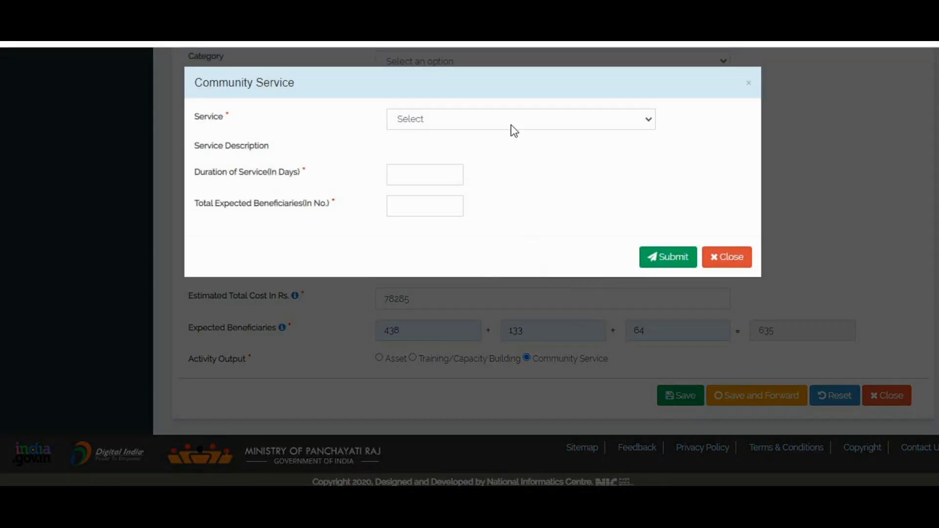
pyautogui.click(513, 125)
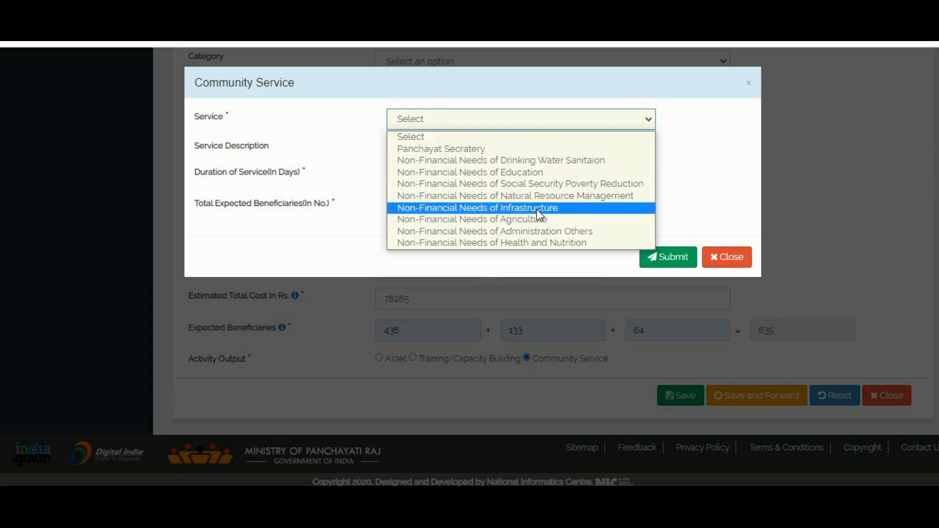
pyautogui.click(561, 161)
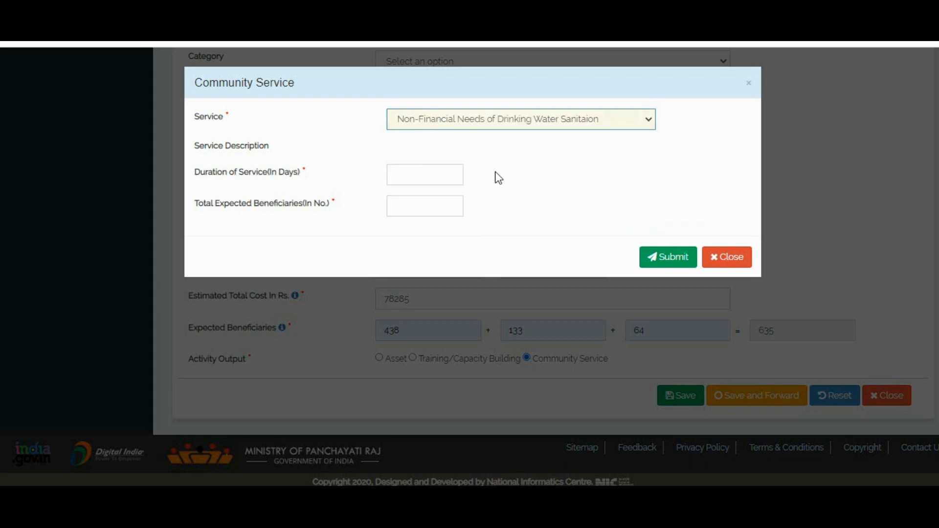
pyautogui.click(434, 174)
pyautogui.click(424, 206)
pyautogui.click(421, 207)
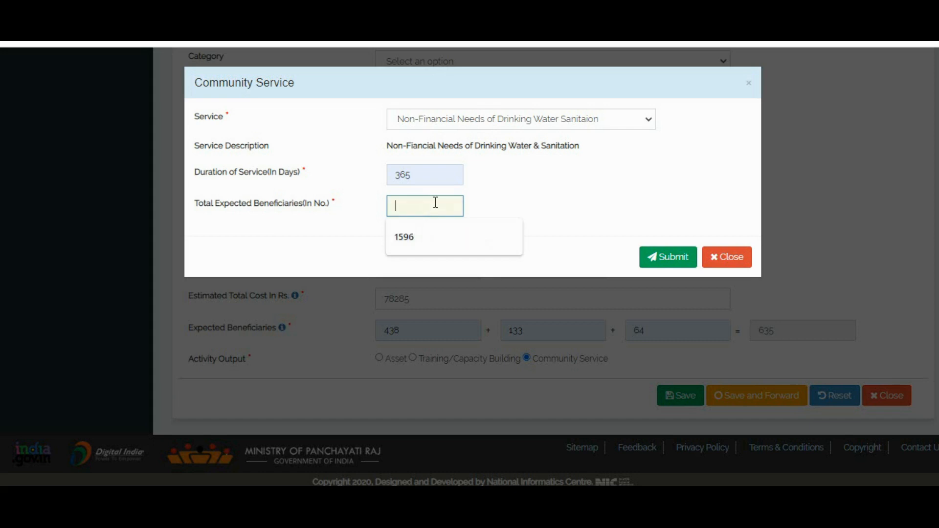
pyautogui.write('635')
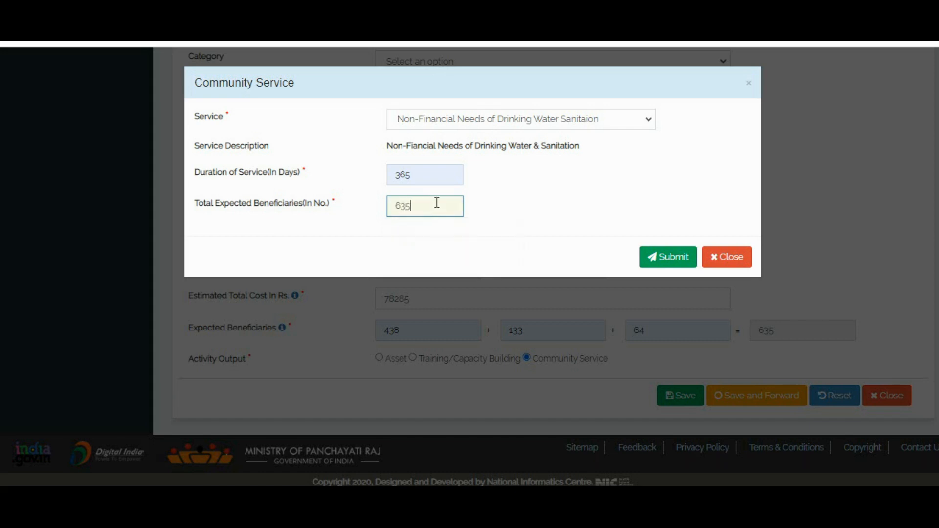
pyautogui.click(669, 259)
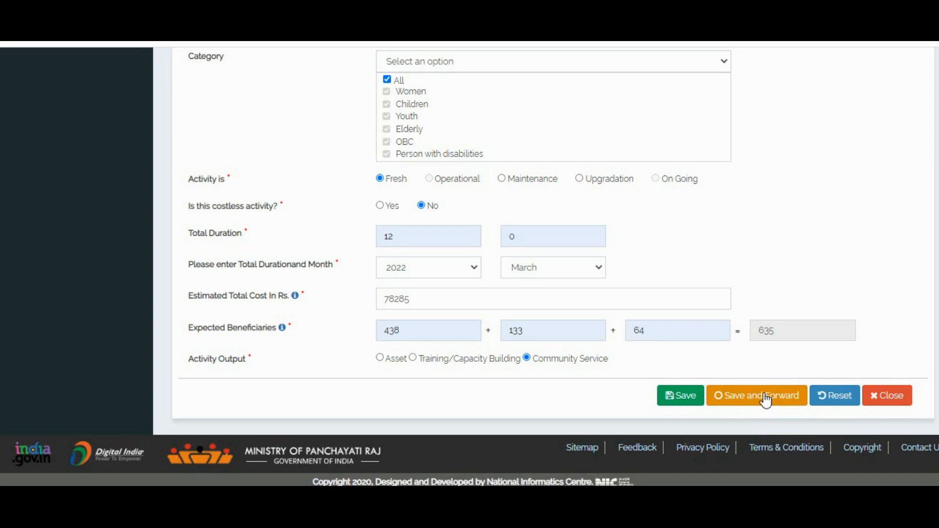
# Save and forward the sanitation activity as not costless, and shade its row grey in the Word table.
pyautogui.click(764, 394)
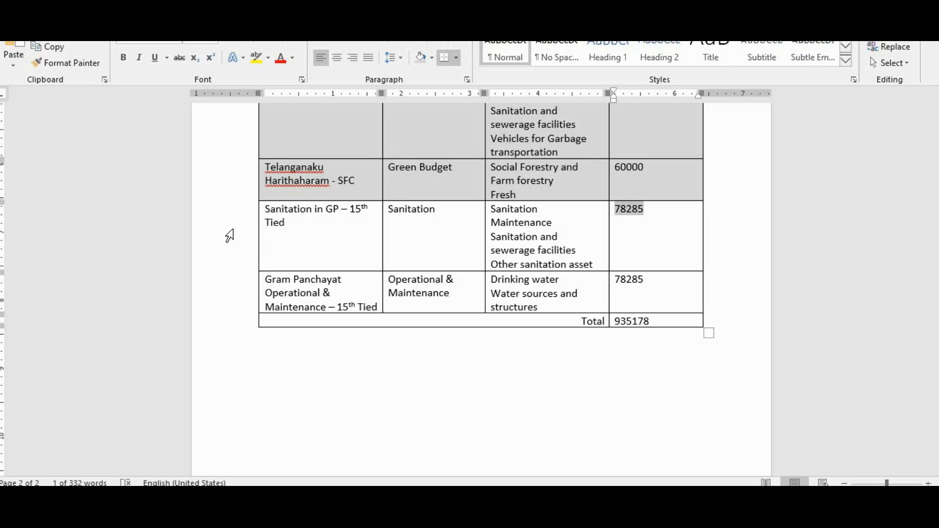
pyautogui.click(230, 235)
pyautogui.click(421, 57)
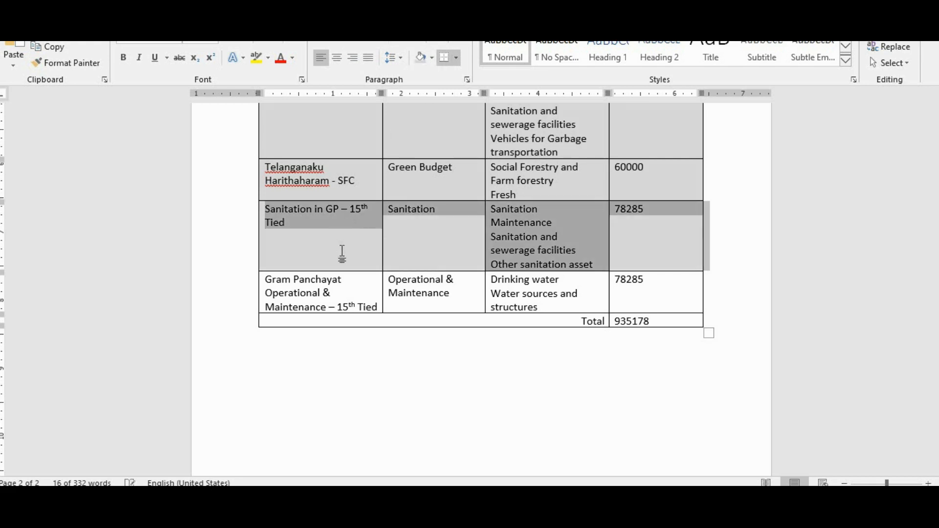
# Copy the name "Gram Panchayat Operational & Maintenance – 15th Tied" from the Word table and open a new planning activity in eGramSwaraj.
pyautogui.moveTo(269, 280); pyautogui.dragTo(381, 308)
pyautogui.hotkey('ctrl', 'c')
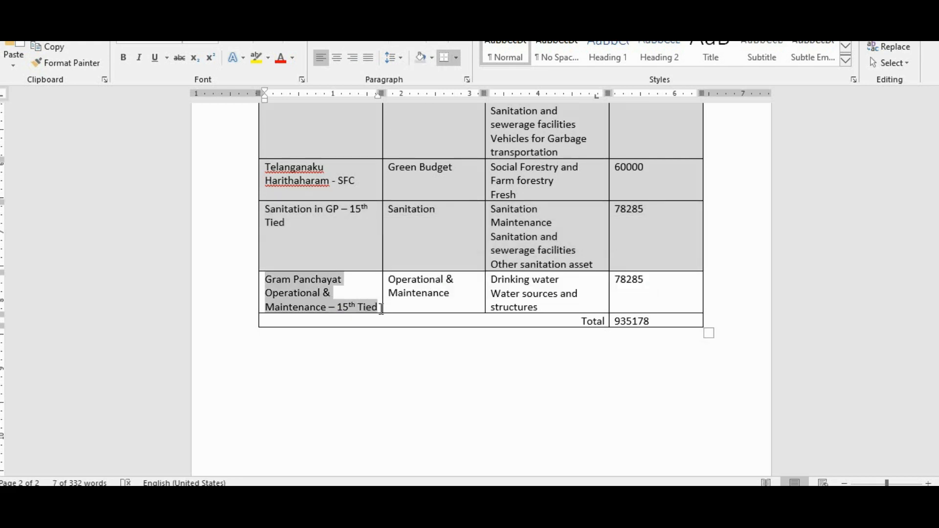
pyautogui.hotkey('alt', 'Tab')
pyautogui.click(644, 139)
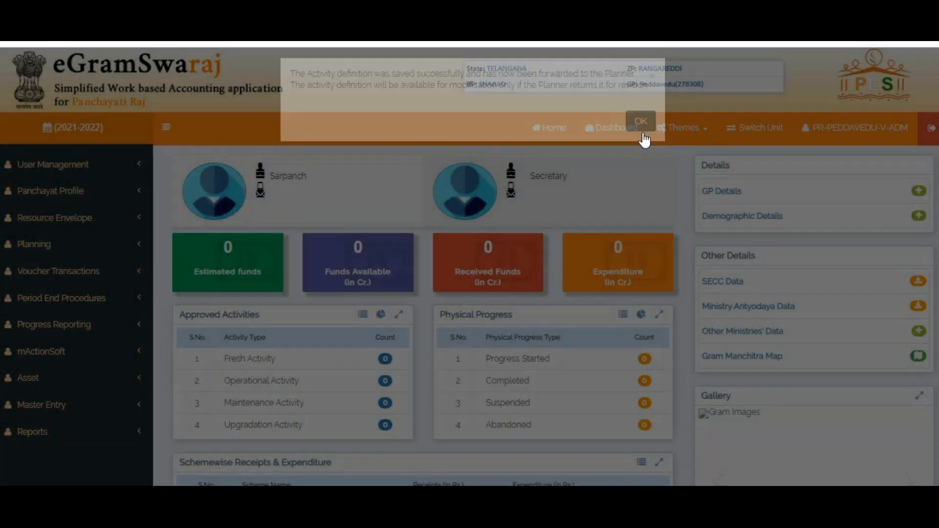
pyautogui.click(61, 243)
pyautogui.click(43, 286)
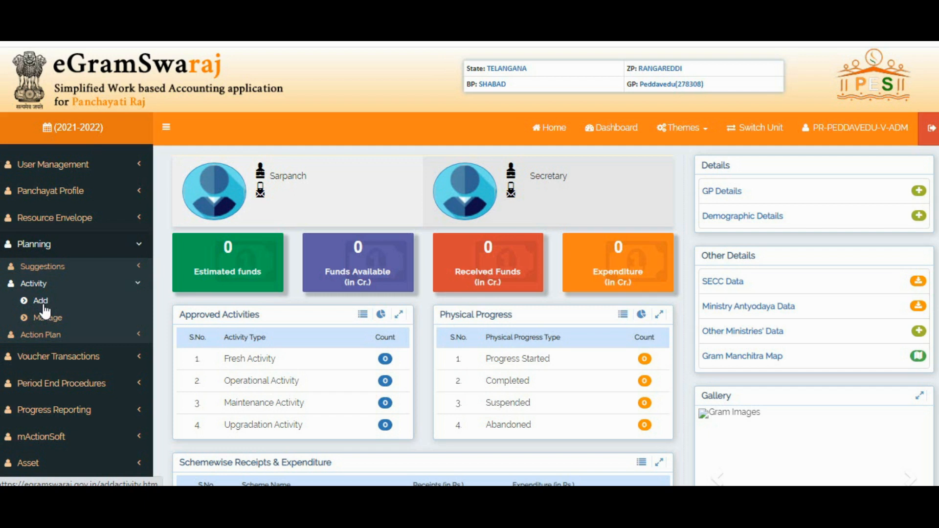
pyautogui.click(43, 305)
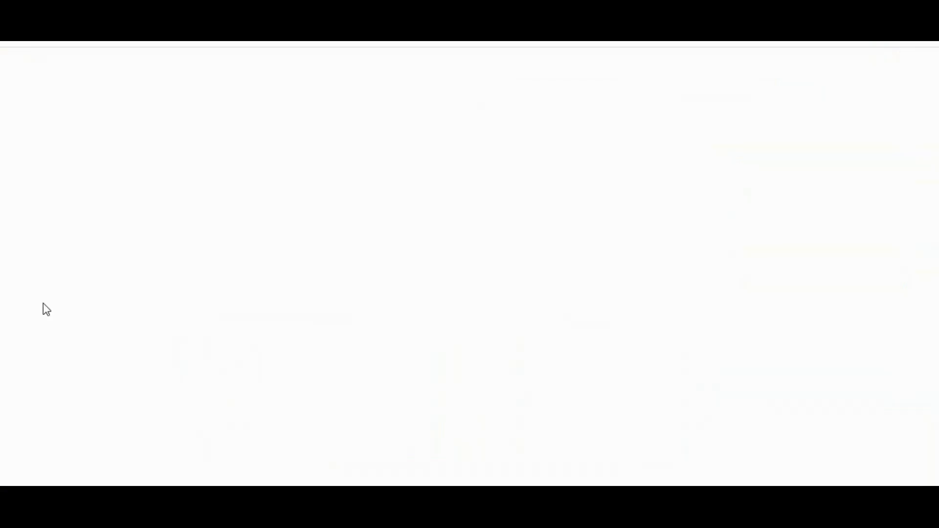
# Set the activity type to Public Works and paste "Gram Panchayat Operational & Maintenance – 15th Tied" as its name and description.
pyautogui.click(438, 200)
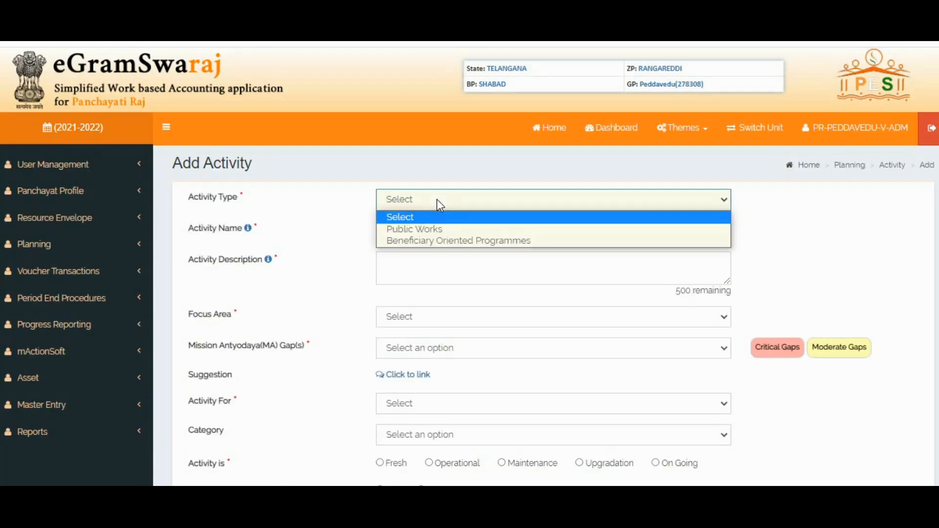
pyautogui.click(416, 230)
pyautogui.click(403, 251)
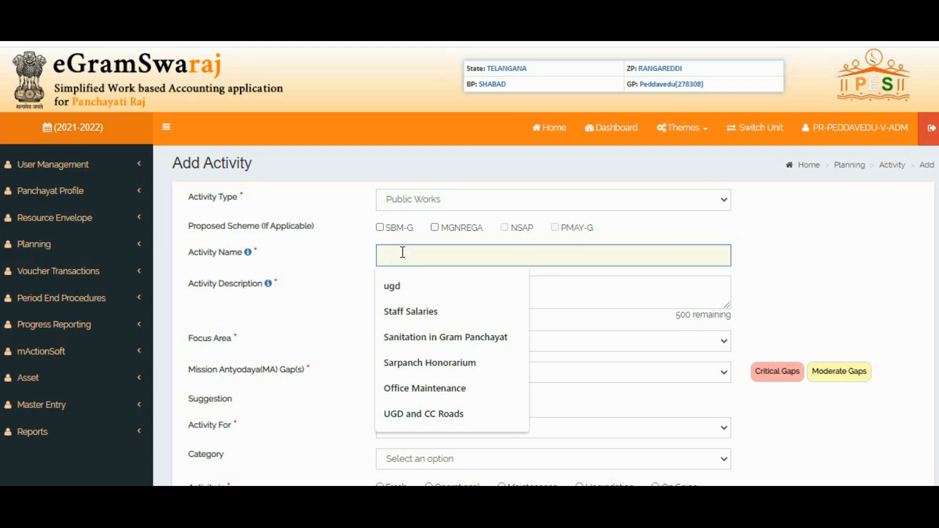
pyautogui.hotkey('ctrl', 'v')
pyautogui.hotkey('ctrl', 'v')
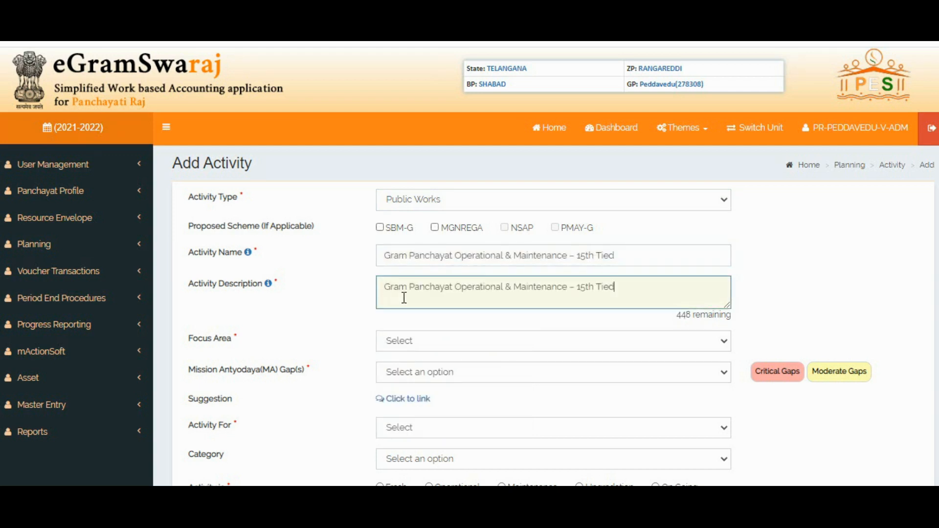
# Set the focus area to Drinking water and the Mission Antyodaya gaps to None.
pyautogui.scroll(-1, 416, 294)
pyautogui.click(424, 272)
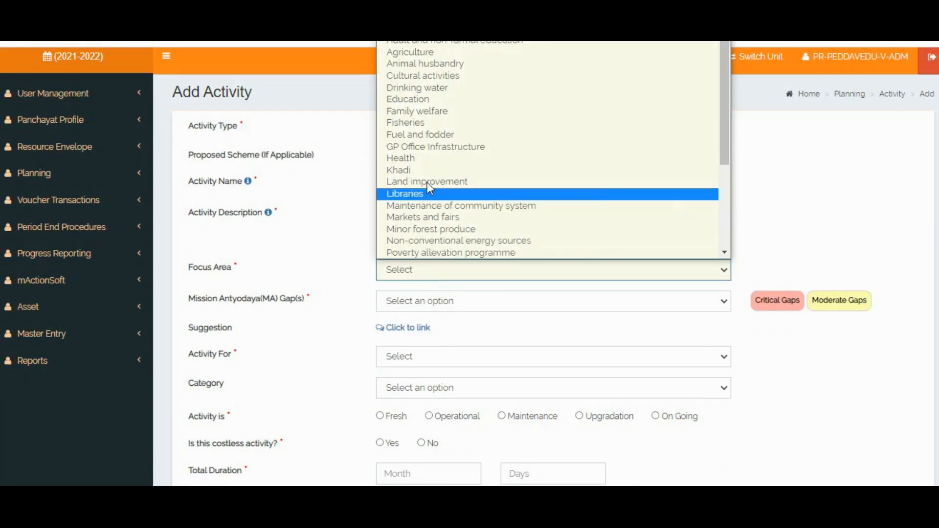
pyautogui.click(416, 88)
pyautogui.click(444, 307)
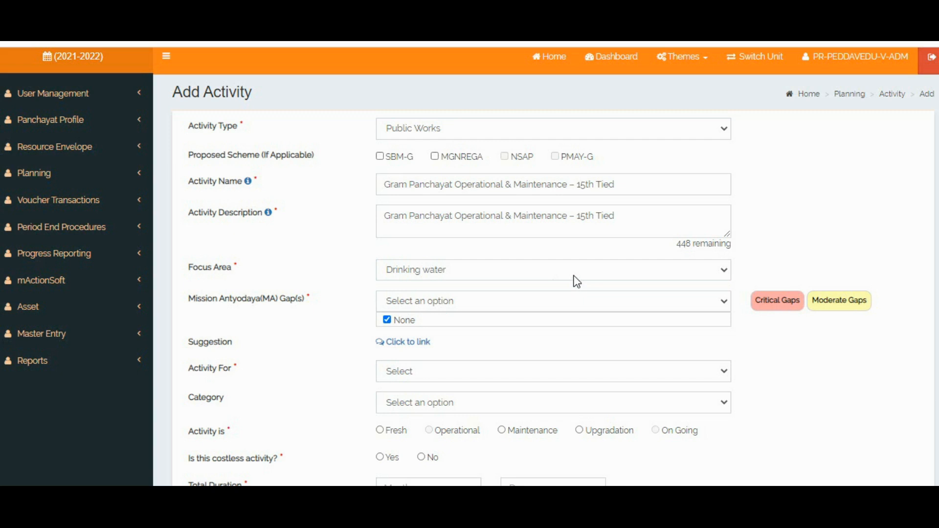
# Set the drinking water activity's target group to GEN and category to All, and mark it as Fresh.
pyautogui.scroll(-2, 577, 282)
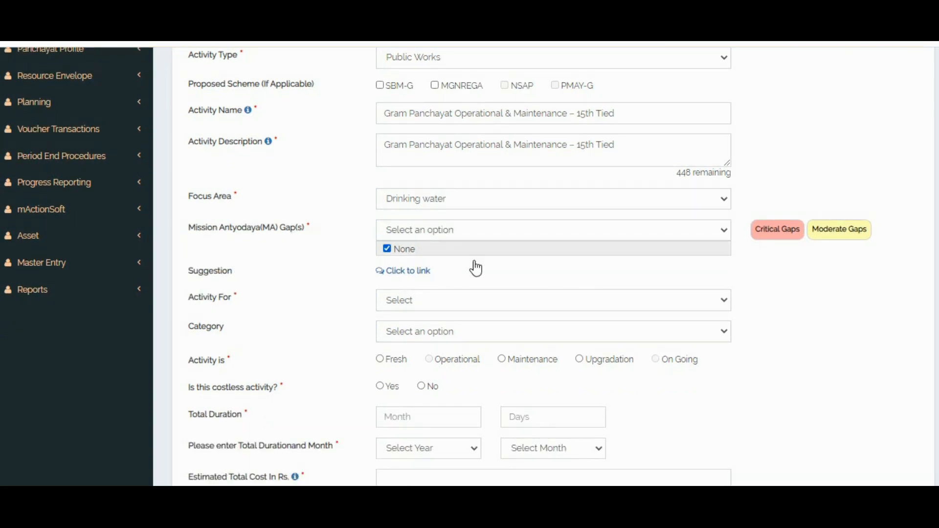
pyautogui.click(433, 304)
pyautogui.click(405, 353)
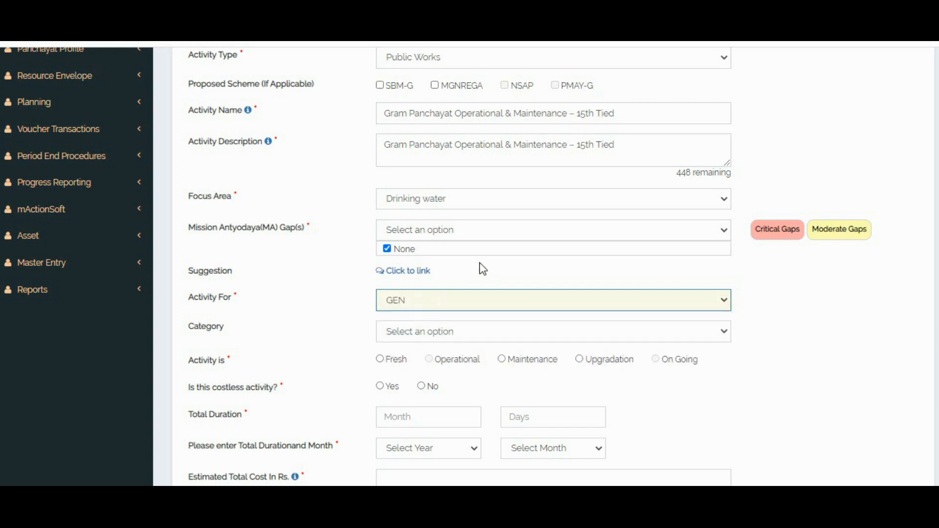
pyautogui.scroll(-2, 469, 269)
pyautogui.click(408, 269)
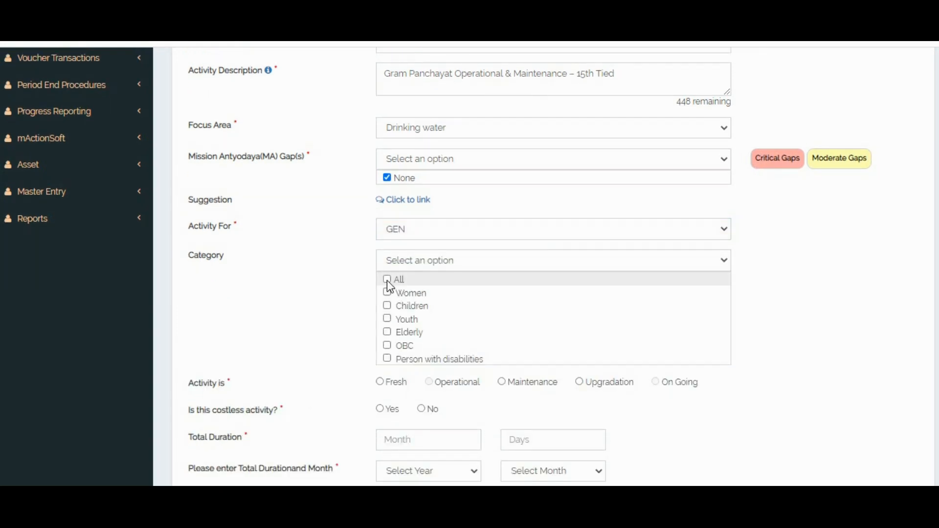
pyautogui.click(387, 279)
pyautogui.scroll(-4, 539, 221)
pyautogui.click(381, 236)
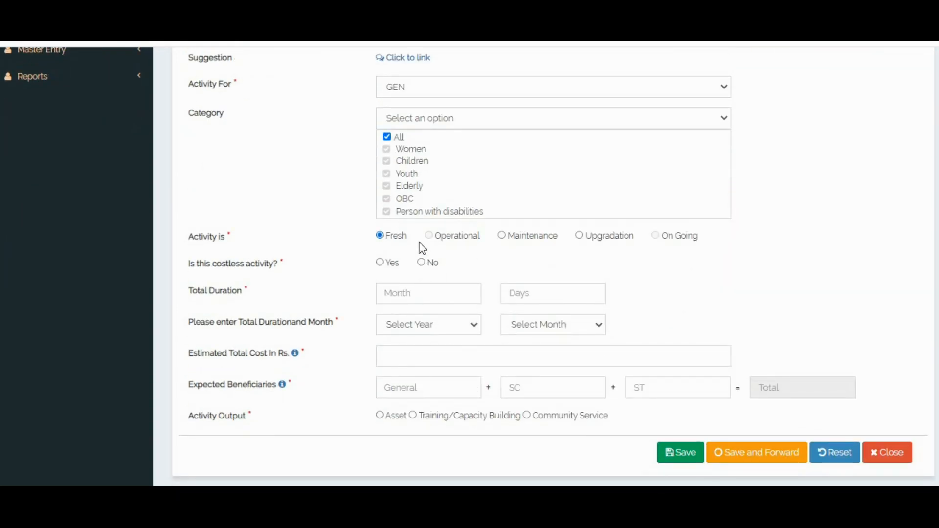
# Mark the drinking water activity as not costless and set its duration to 12 months, 0 days, with year 2022 and month March.
pyautogui.click(399, 295)
pyautogui.write('12')
pyautogui.click(421, 263)
pyautogui.click(514, 293)
pyautogui.click(530, 329)
pyautogui.click(421, 325)
pyautogui.click(406, 366)
pyautogui.click(577, 324)
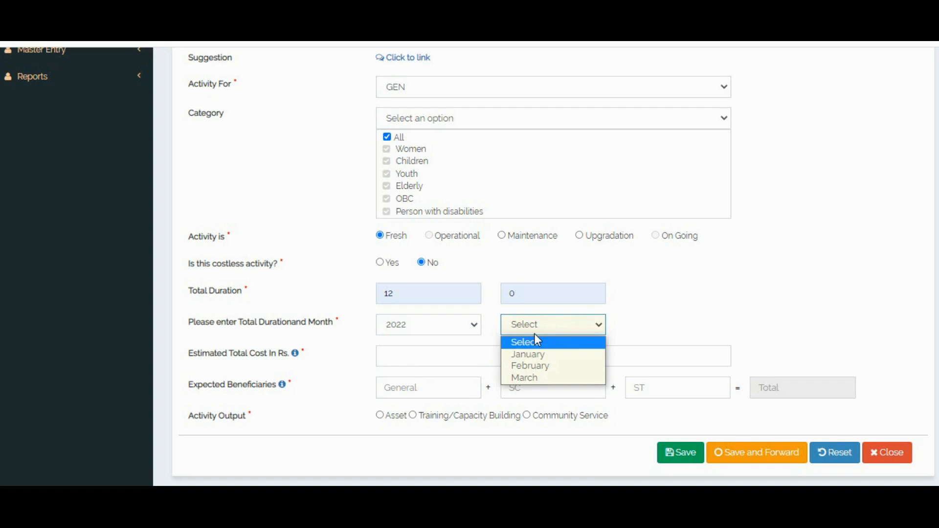
pyautogui.click(527, 380)
# Copy the cost 78285 of the Gram Panchayat Operational & Maintenance row from the Word table into the activity's estimated total cost.
pyautogui.click(434, 359)
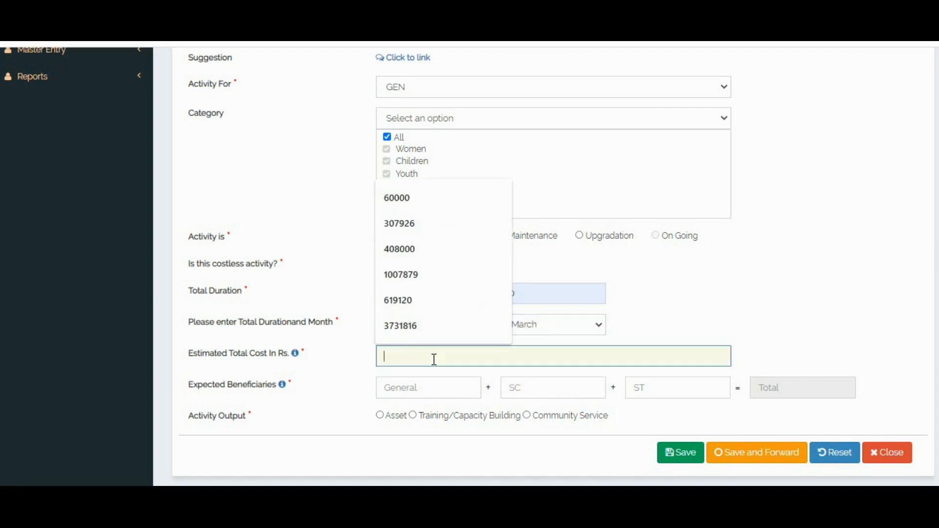
pyautogui.hotkey('alt', 'Tab')
pyautogui.moveTo(646, 281); pyautogui.dragTo(615, 284)
pyautogui.hotkey('ctrl', 'c')
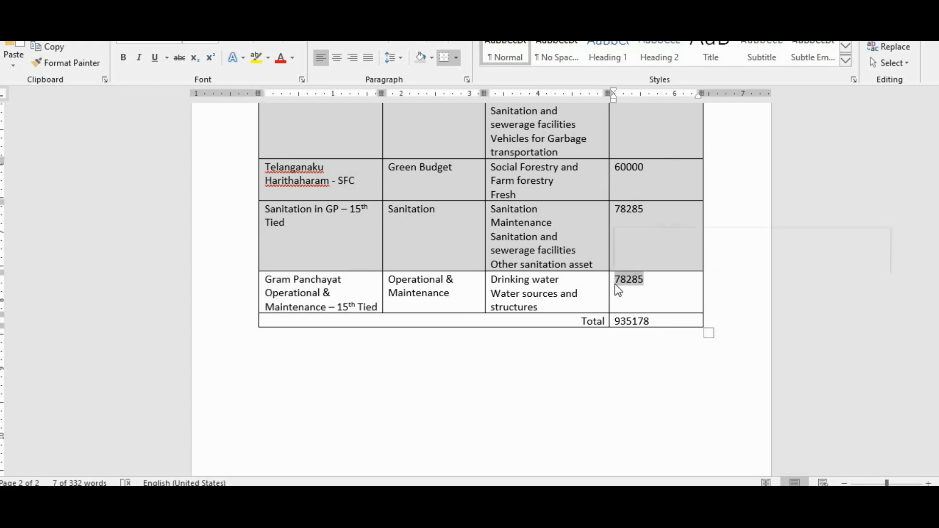
pyautogui.hotkey('alt', 'Tab')
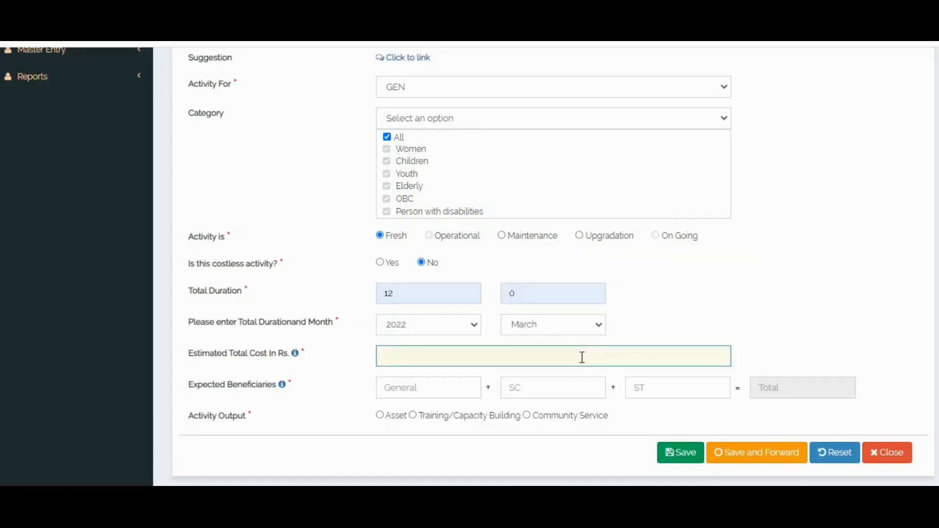
pyautogui.hotkey('ctrl', 'v')
# Set the activity's expected beneficiaries to 438 General, 133 SC and 64 ST.
pyautogui.click(439, 394)
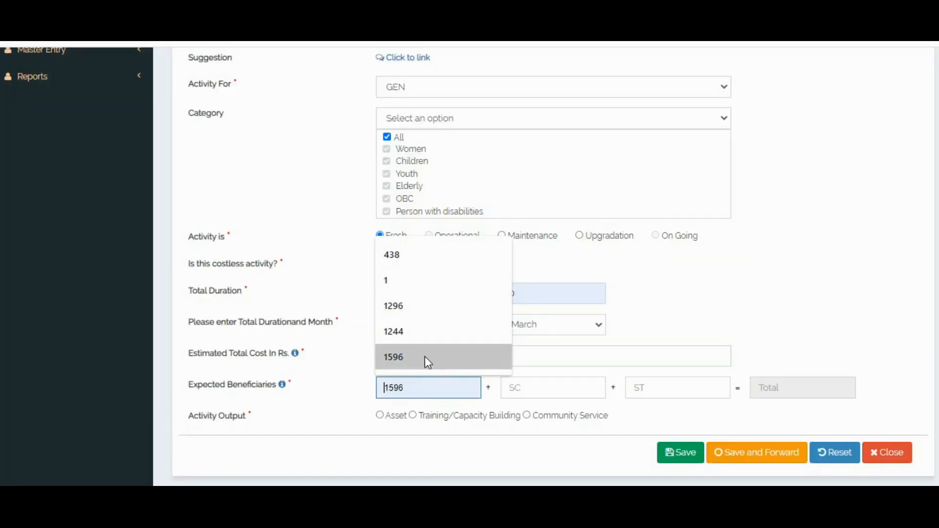
pyautogui.click(421, 254)
pyautogui.click(511, 381)
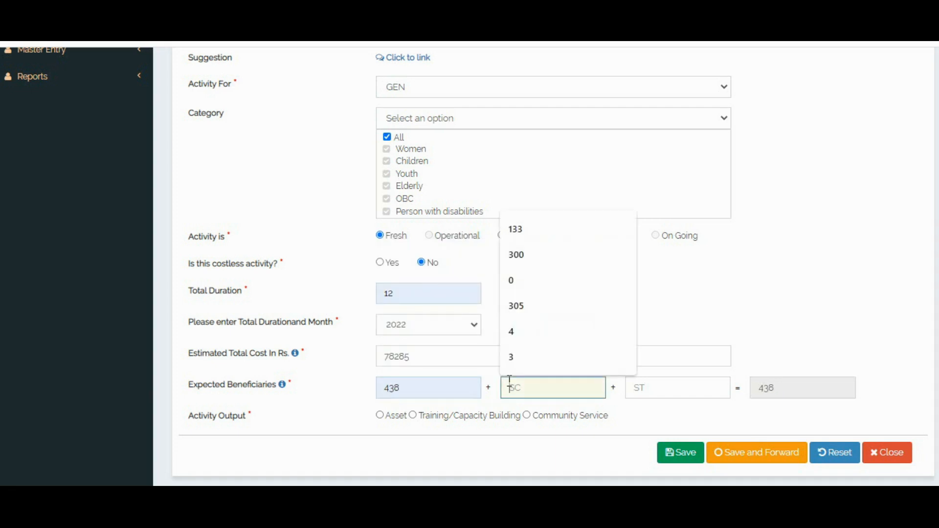
pyautogui.click(523, 229)
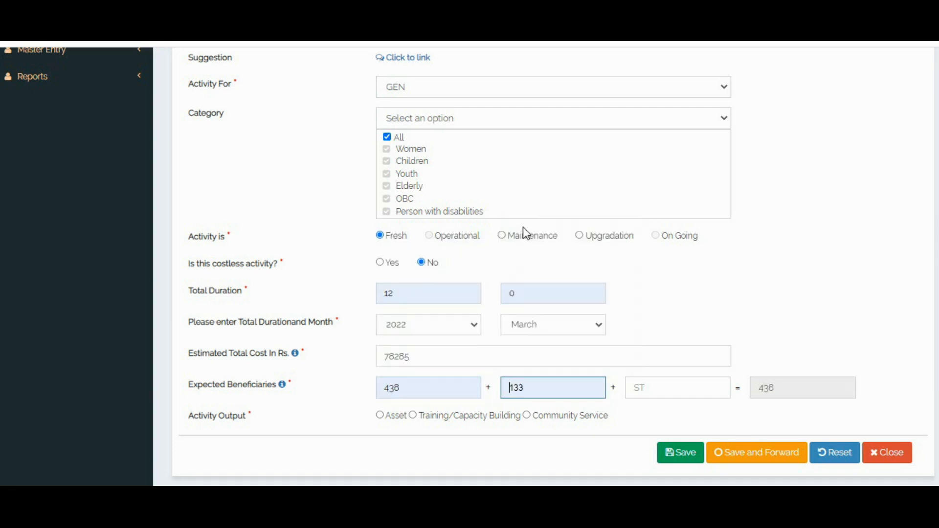
pyautogui.click(639, 386)
pyautogui.click(640, 442)
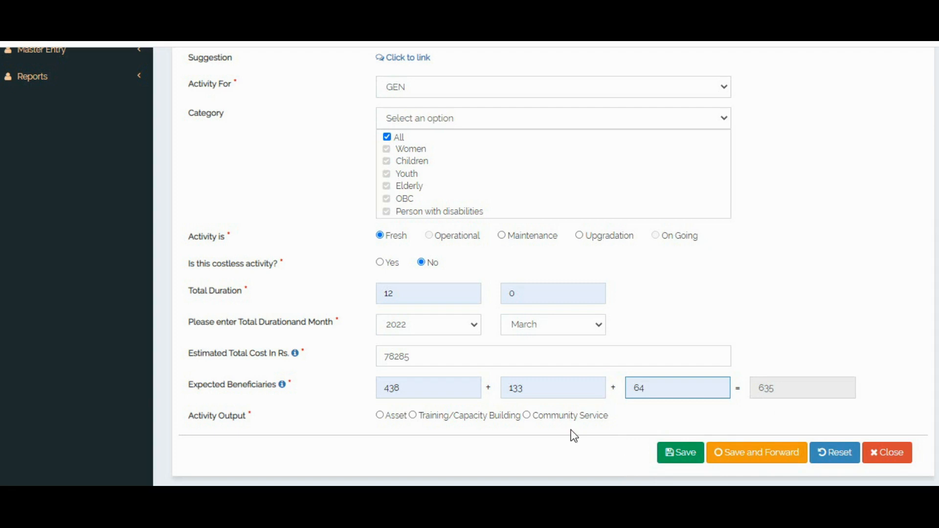
# Add a Community Service output for Non-Financial Needs of Drinking Water Sanitaion with 365 days and 635 beneficiaries, then save and forward the activity.
pyautogui.click(527, 415)
pyautogui.click(484, 122)
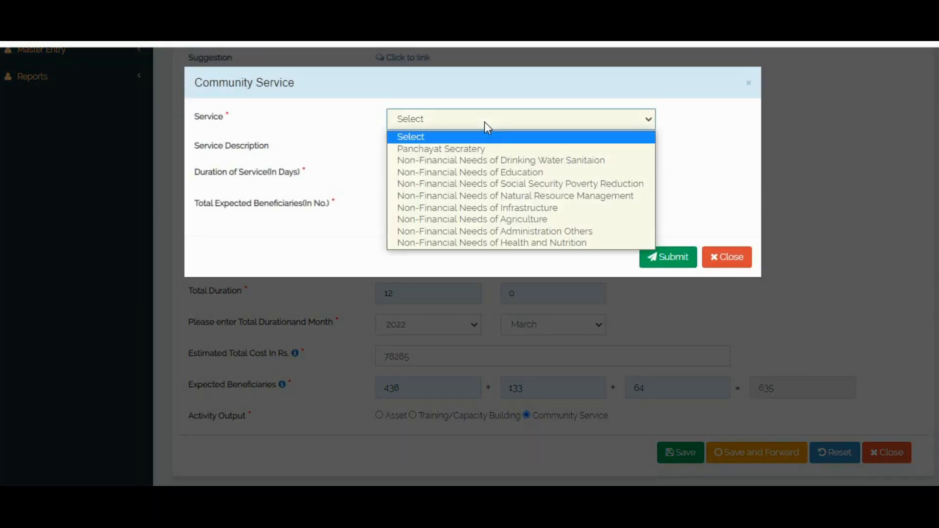
pyautogui.click(518, 156)
pyautogui.click(432, 169)
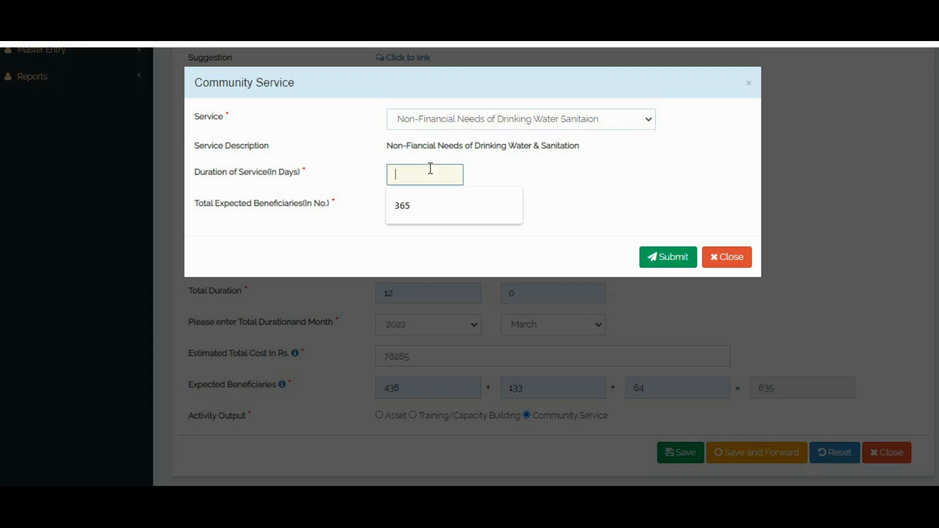
pyautogui.click(421, 213)
pyautogui.click(422, 212)
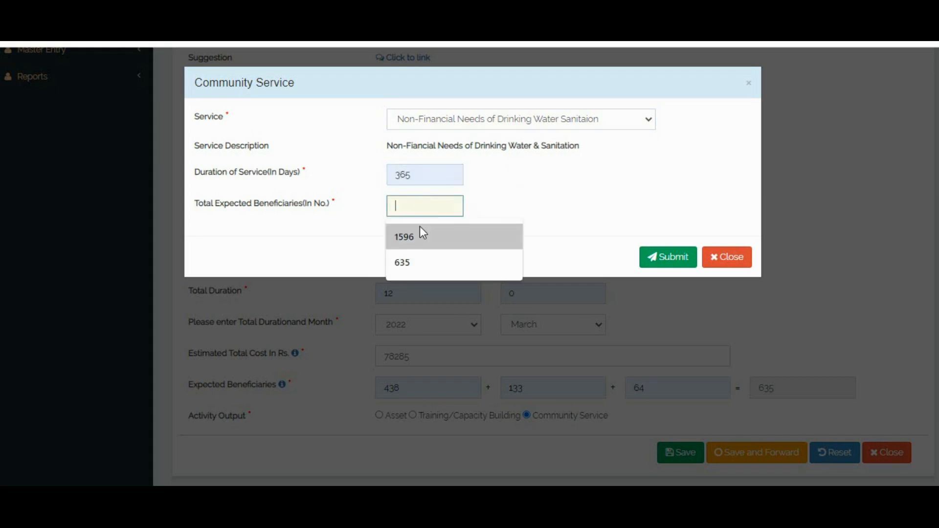
pyautogui.click(418, 261)
pyautogui.click(668, 257)
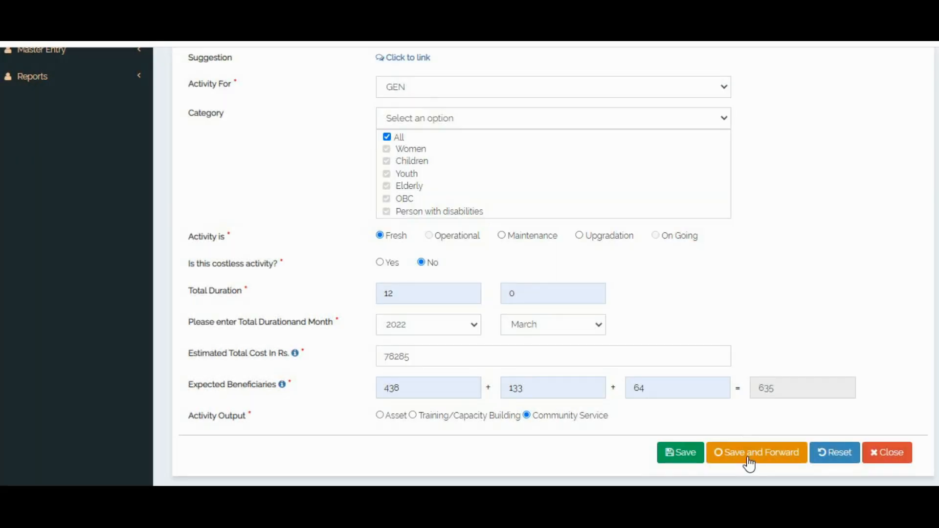
pyautogui.click(750, 463)
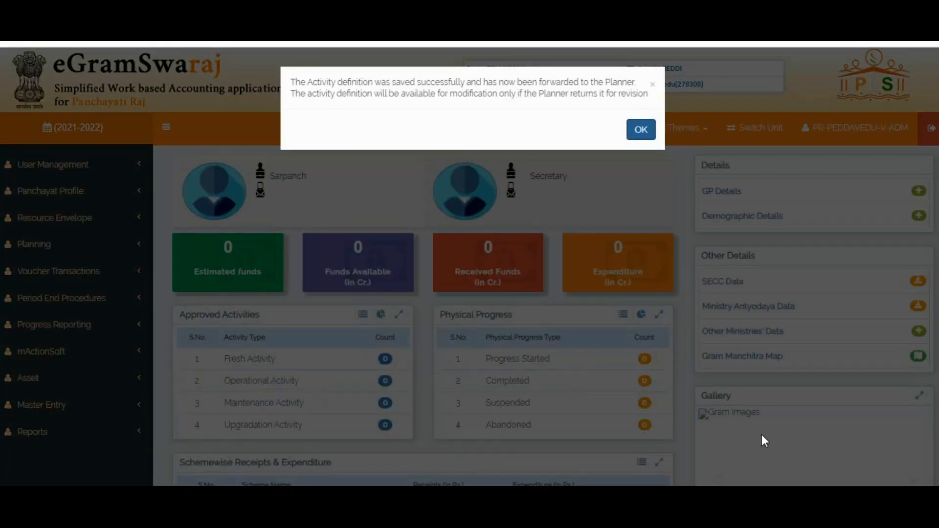
pyautogui.click(641, 129)
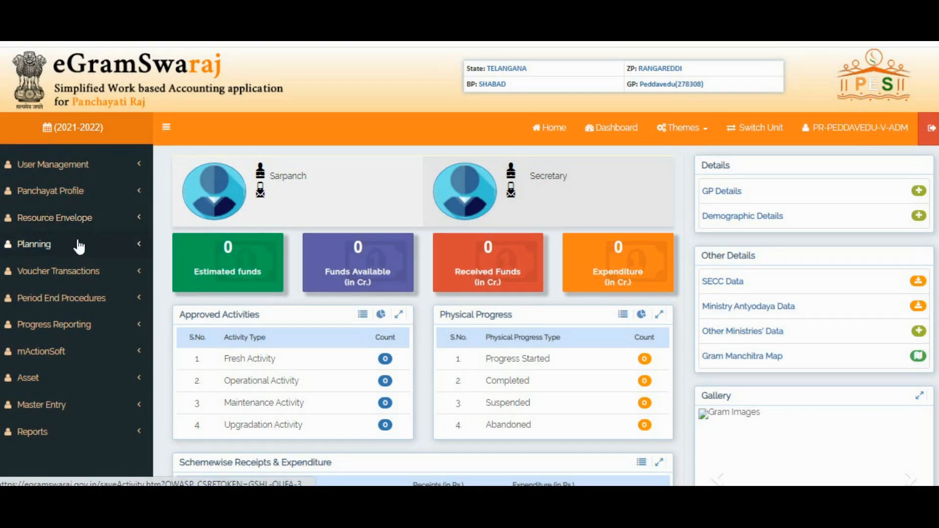
# Switch to the Word table, shade the Gram Panchayat Operational & Maintenance row grey, and return to eGramSwaraj.
pyautogui.hotkey('alt', 'Tab')
pyautogui.scroll(11, 337, 323)
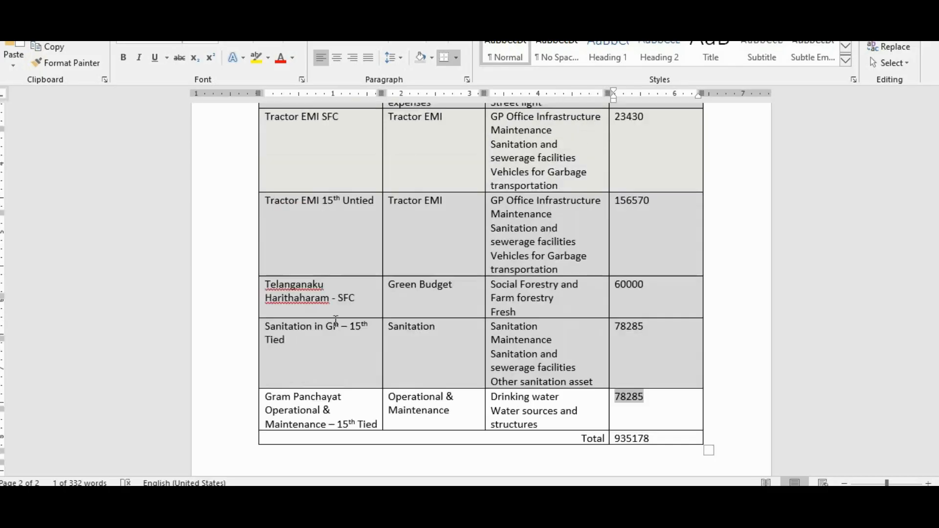
pyautogui.scroll(-12, 337, 323)
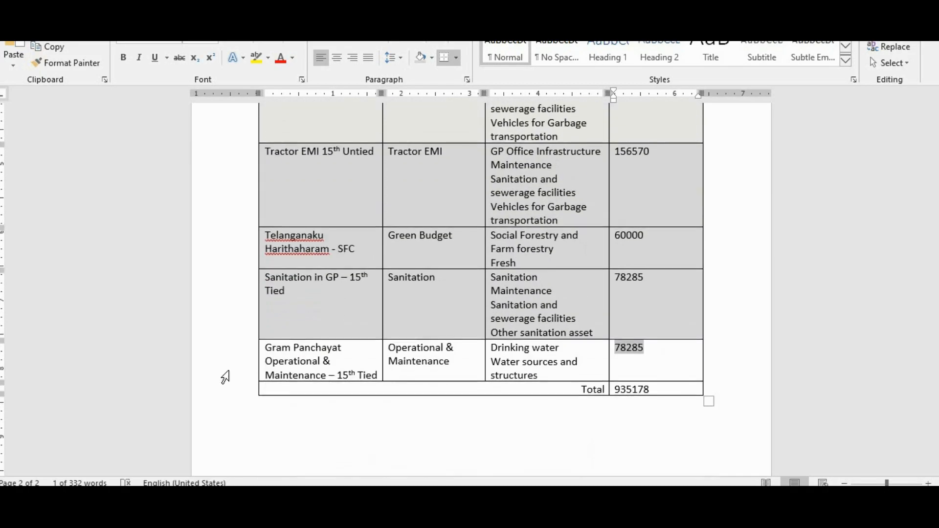
pyautogui.click(221, 375)
pyautogui.click(421, 58)
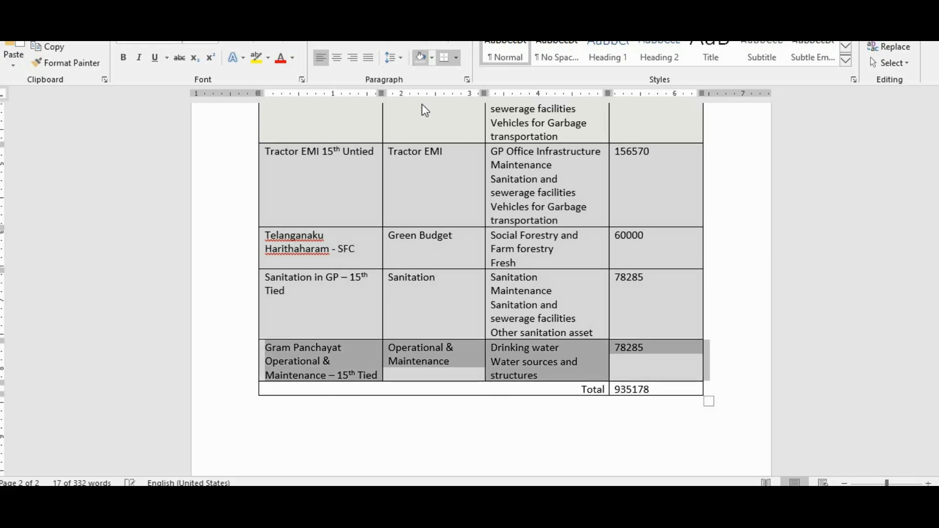
pyautogui.hotkey('alt', 'Tab')
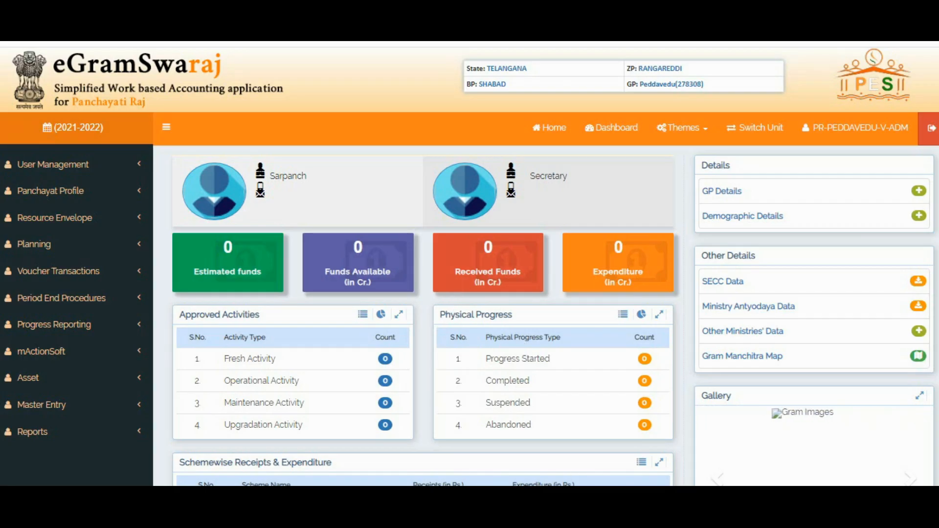
pyautogui.hotkey('alt', 'Tab')
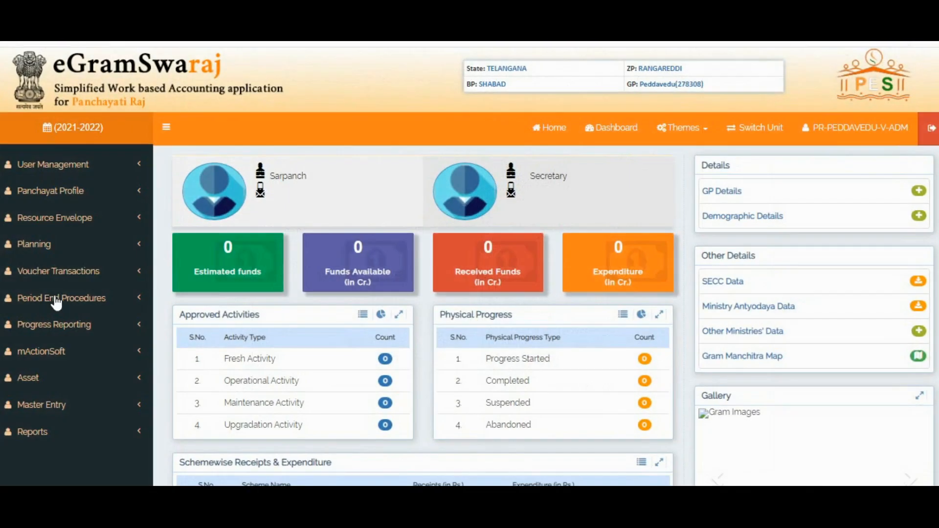
# List the Gram Panchayat development plans with status Plan Pending and open the Main plan for modification.
pyautogui.click(64, 243)
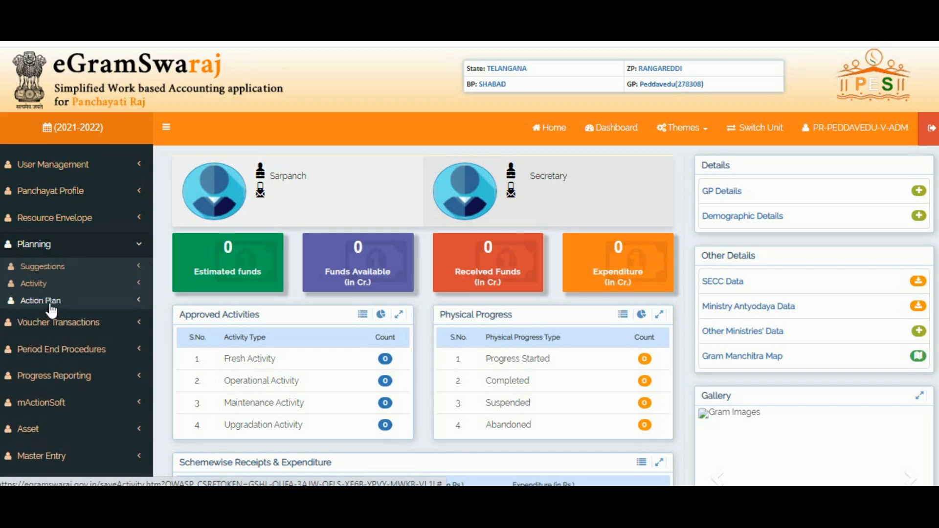
pyautogui.click(44, 300)
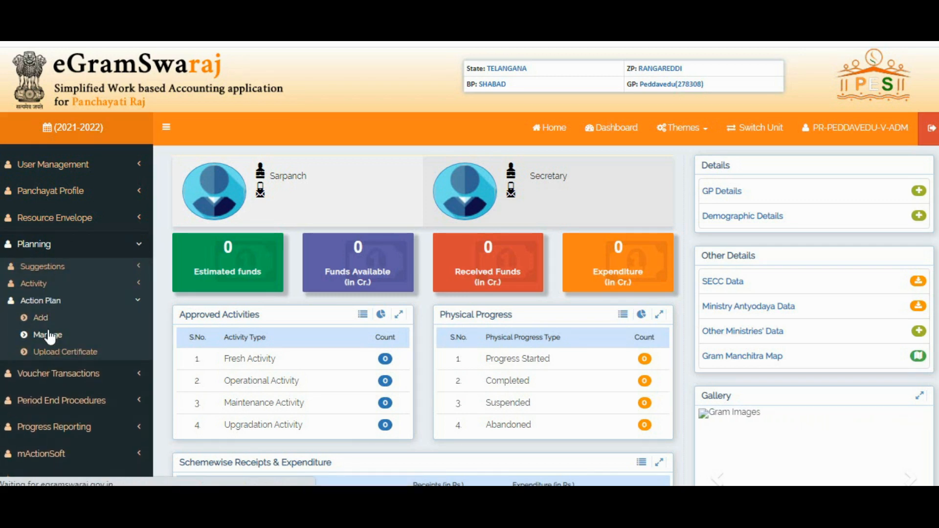
pyautogui.click(49, 335)
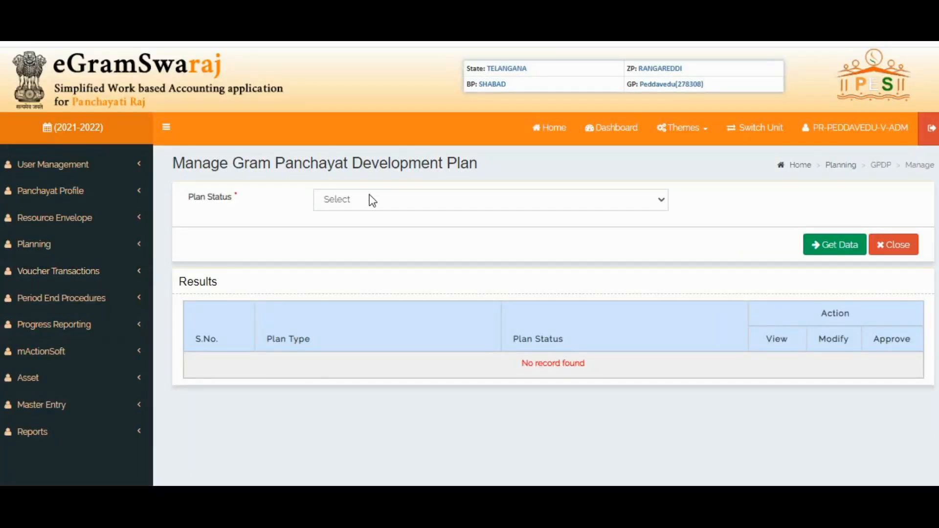
pyautogui.click(367, 198)
pyautogui.click(368, 230)
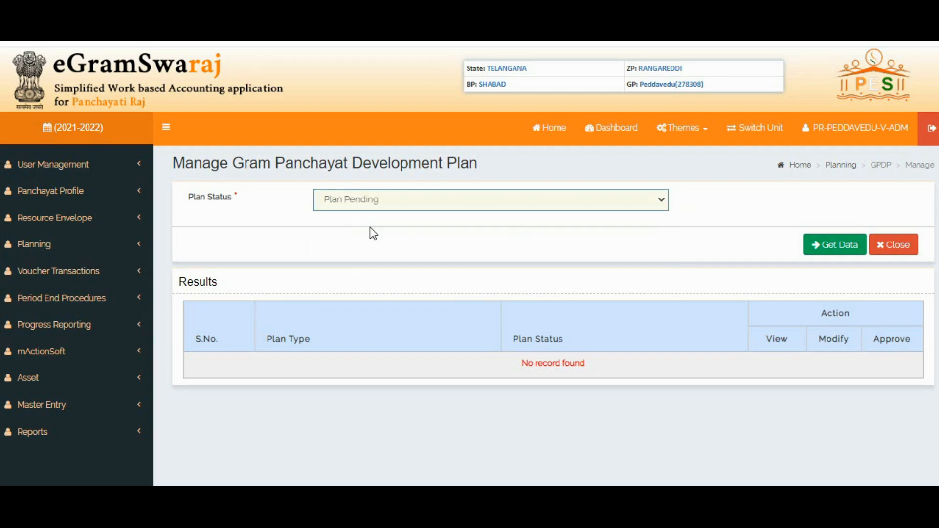
pyautogui.click(816, 247)
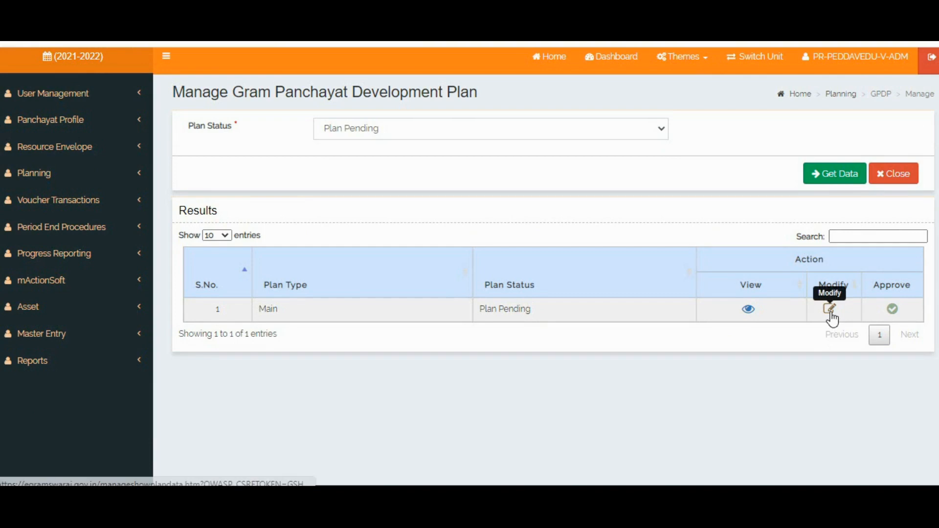
pyautogui.click(830, 379)
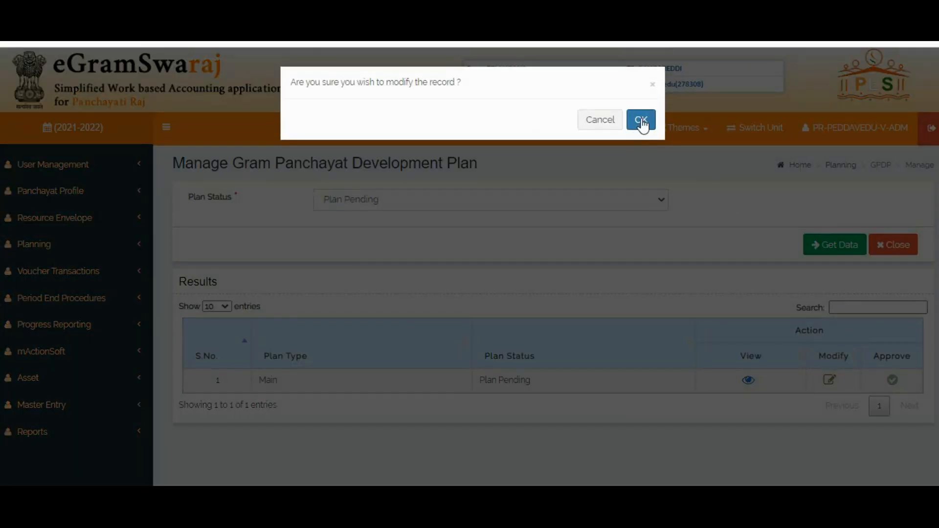
pyautogui.click(641, 120)
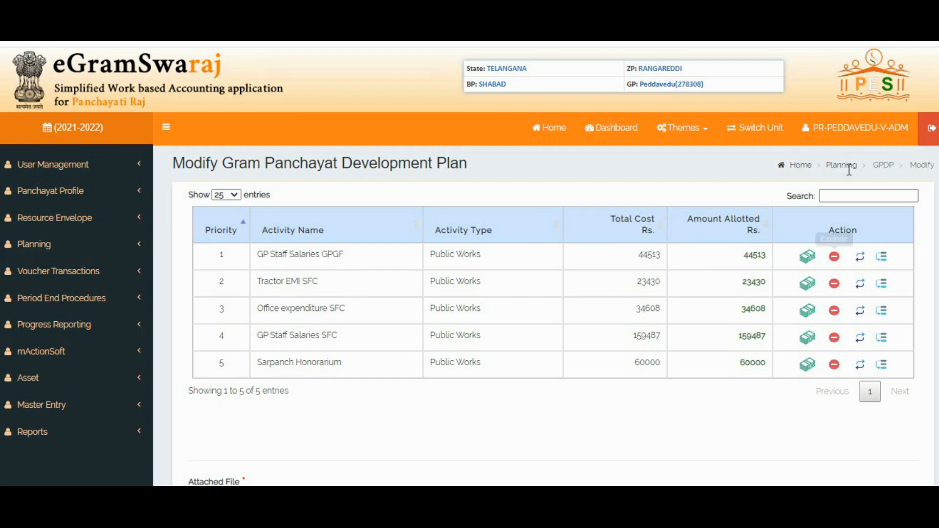
# Include the Operational Maintenance, Sanitation in GP, Telanganaku Harithaharam SFC, Tractor EMI 15th Untied and CC Charges SFC activities in the plan.
pyautogui.scroll(-5, 632, 295)
pyautogui.click(605, 393)
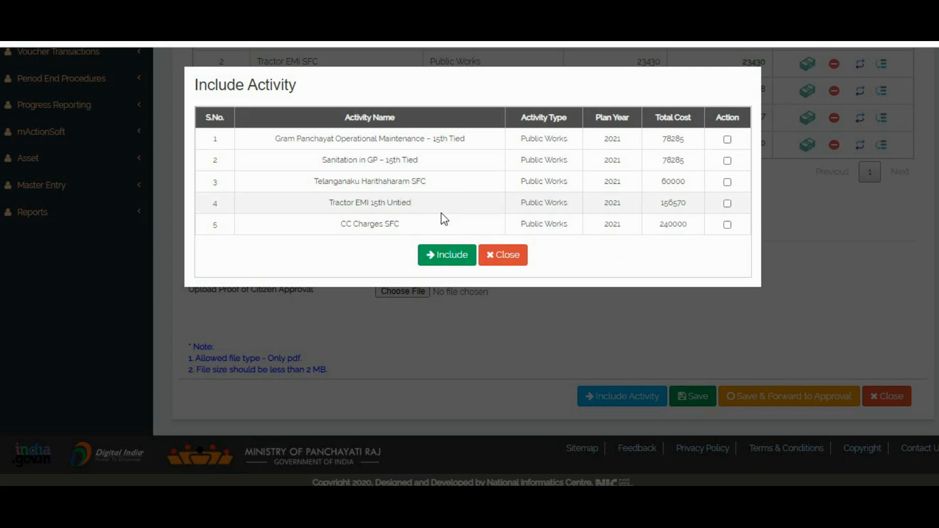
pyautogui.click(727, 140)
pyautogui.click(727, 161)
pyautogui.click(728, 182)
pyautogui.click(727, 203)
pyautogui.click(727, 225)
pyautogui.click(430, 265)
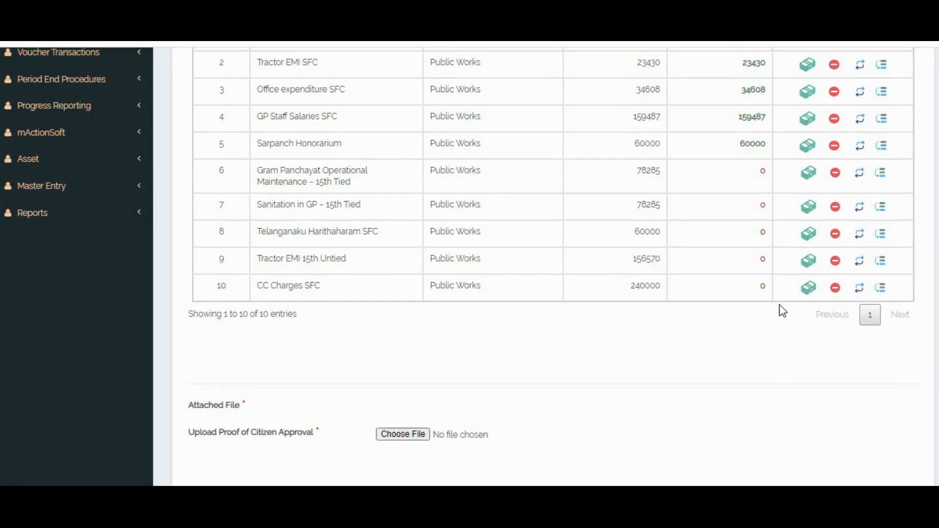
# Allocate 78285 from the XV Finance Commission Tied Grant, General tied funds, to the Gram Panchayat Operational Maintenance activity.
pyautogui.scroll(2, 782, 312)
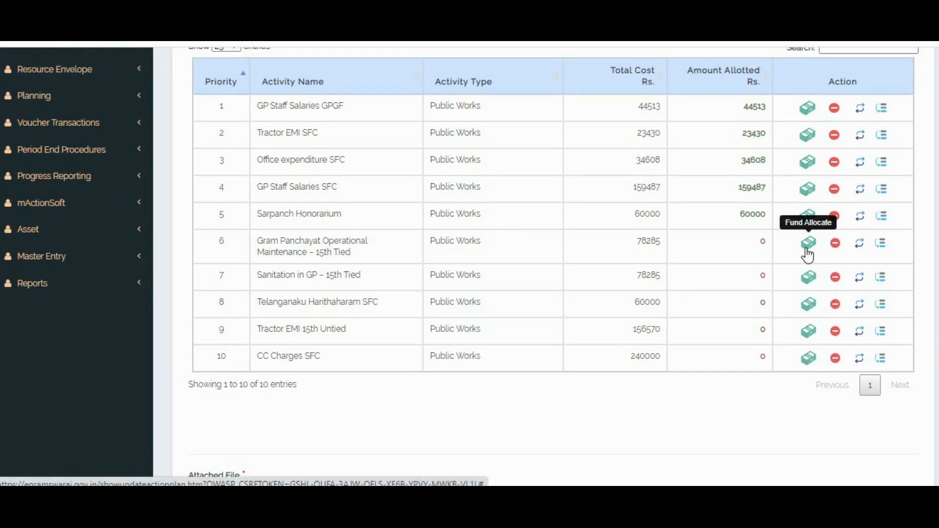
pyautogui.click(808, 255)
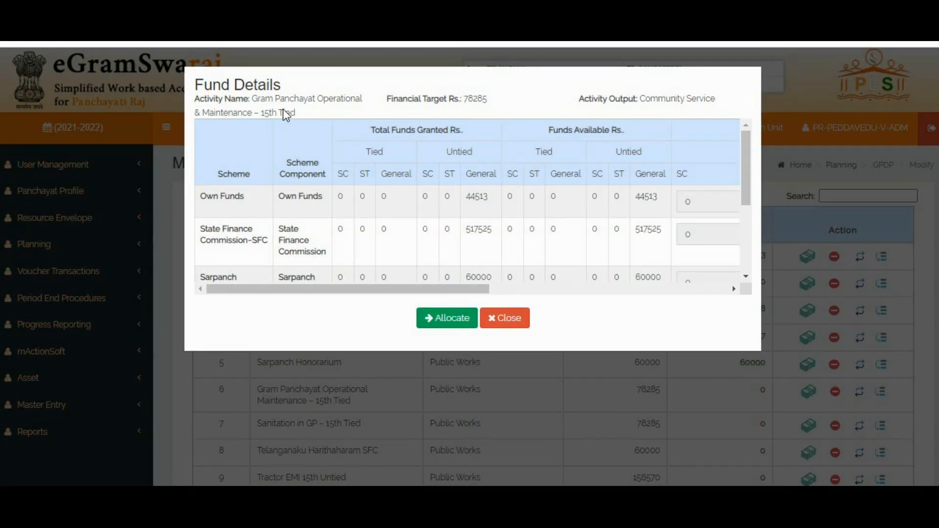
pyautogui.moveTo(463, 102); pyautogui.dragTo(496, 102)
pyautogui.hotkey('ctrl', 'c')
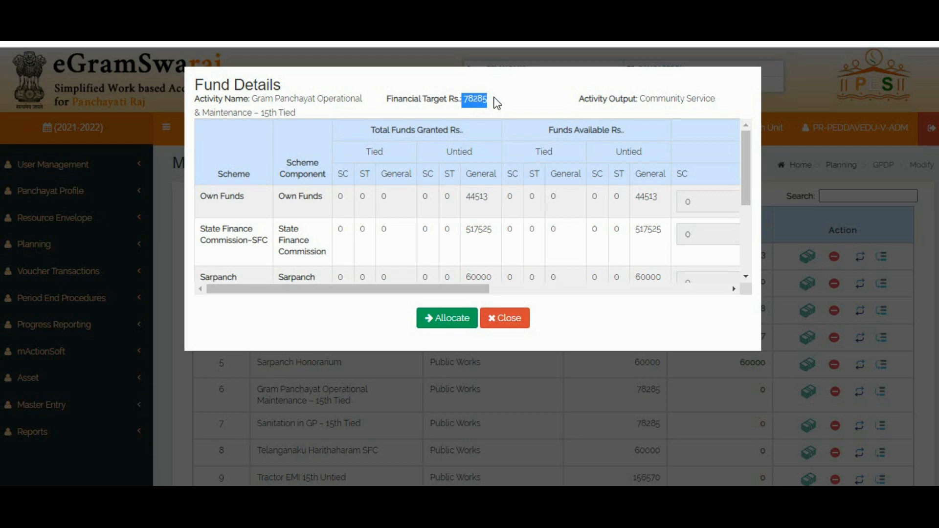
pyautogui.scroll(-3, 465, 202)
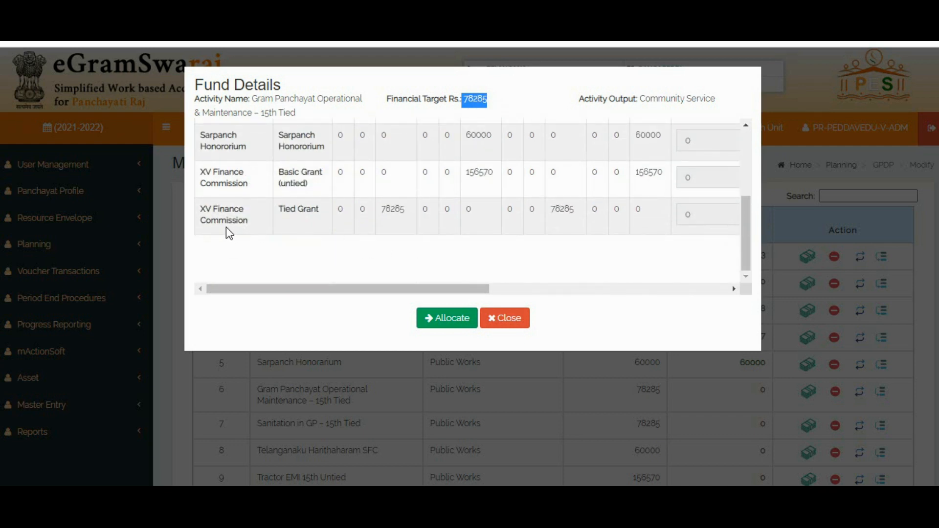
pyautogui.moveTo(201, 216); pyautogui.dragTo(603, 288)
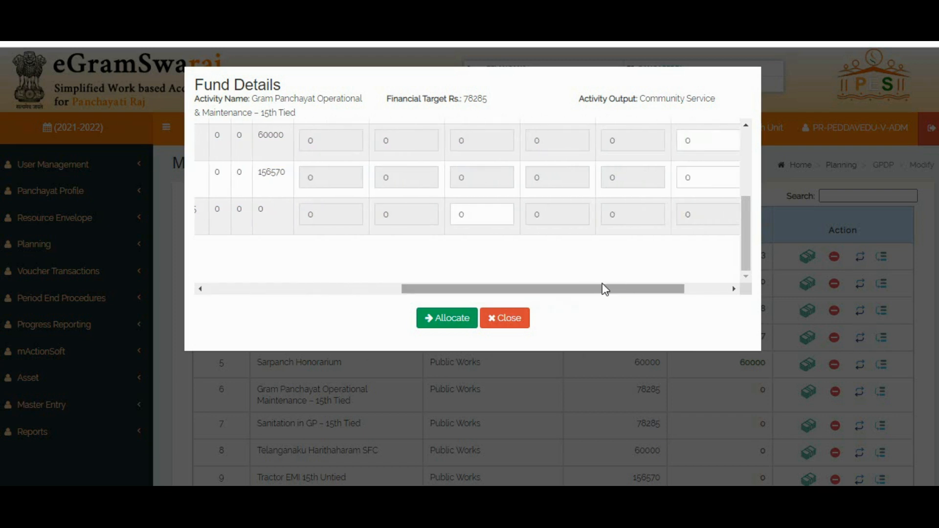
pyautogui.doubleClick(457, 215)
pyautogui.write('78285')
pyautogui.moveTo(452, 291); pyautogui.dragTo(301, 295)
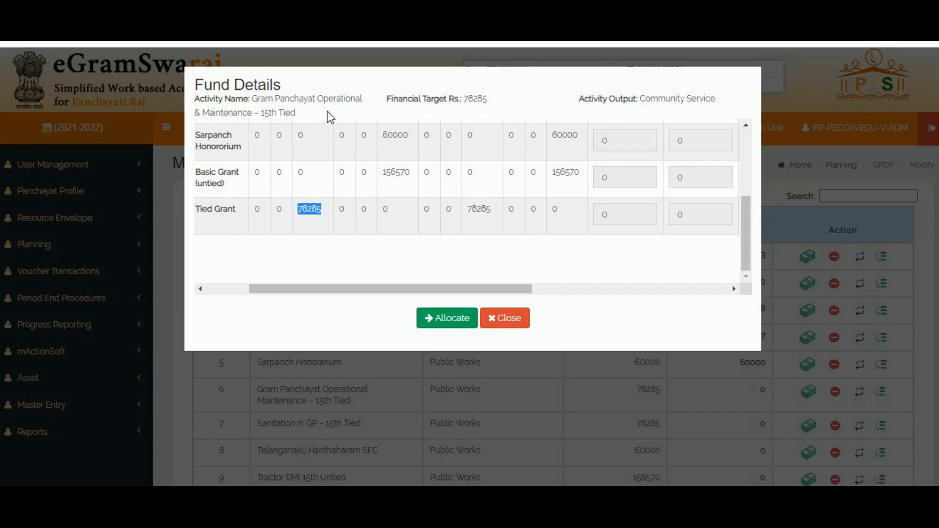
pyautogui.moveTo(420, 289); pyautogui.dragTo(577, 296)
pyautogui.click(437, 319)
# Allocate 78285 from the XV Finance Commission Tied Grant, General tied funds, to the Sanitation in GP – 15th Tied activity.
pyautogui.scroll(-4, 568, 263)
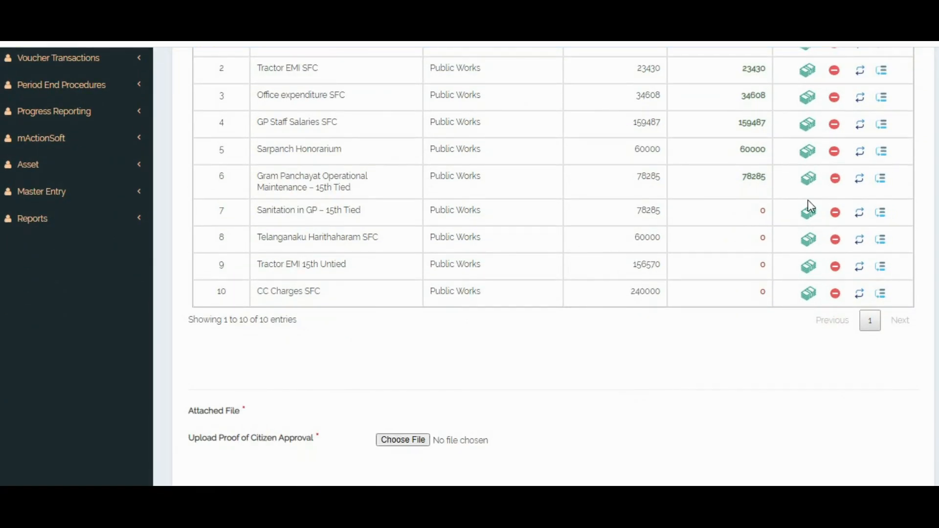
pyautogui.click(810, 214)
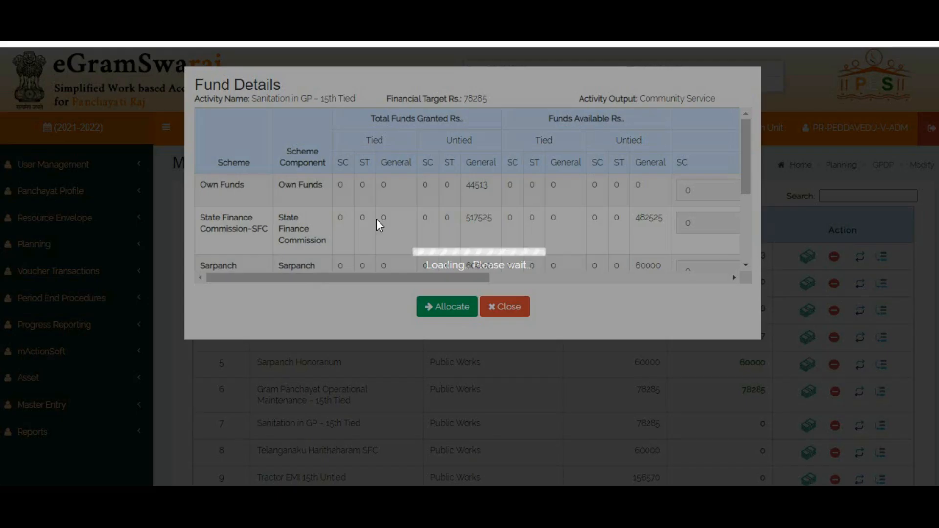
pyautogui.scroll(-3, 391, 225)
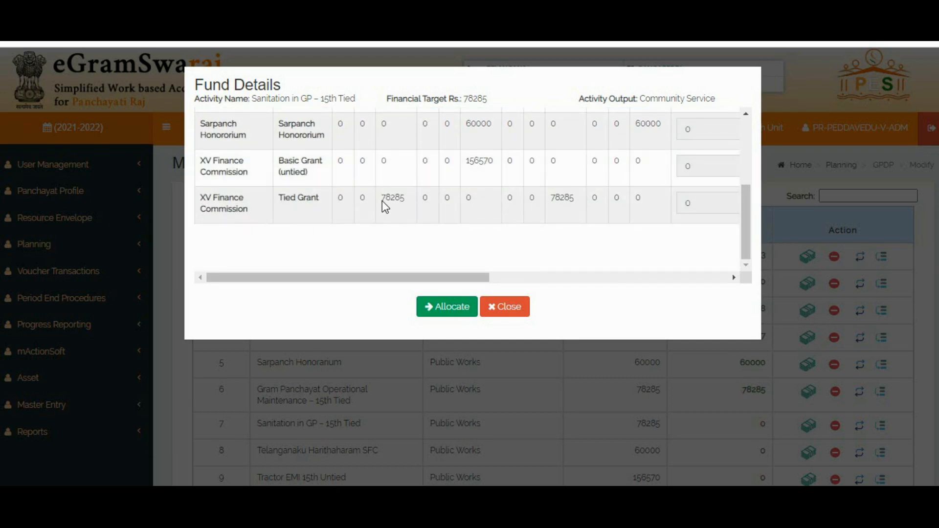
pyautogui.moveTo(389, 278); pyautogui.dragTo(587, 277)
pyautogui.click(448, 203)
pyautogui.doubleClick(447, 203)
pyautogui.hotkey('ctrl', 'v')
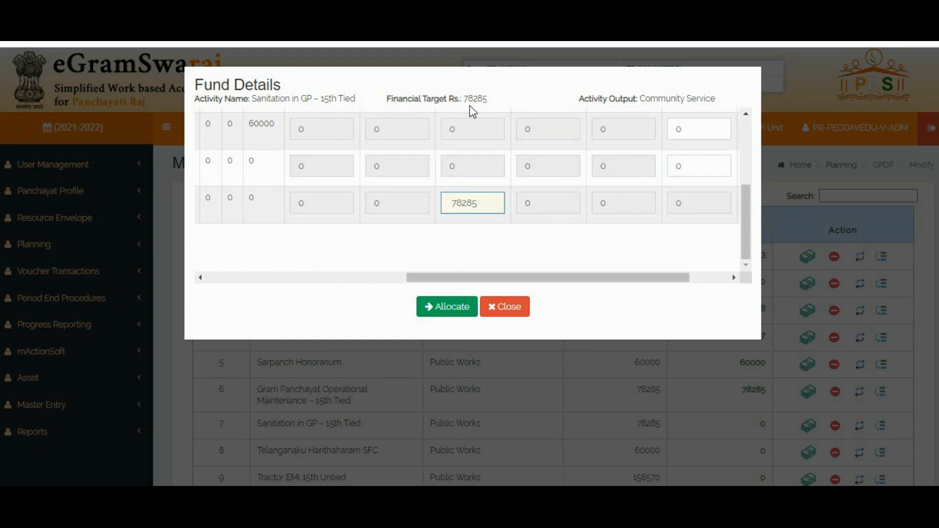
pyautogui.click(459, 312)
# Allocate 60000 from the State Finance Commission, General untied funds, to the Telanganaku Harithaharam SFC activity.
pyautogui.scroll(-7, 785, 180)
pyautogui.scroll(3, 785, 180)
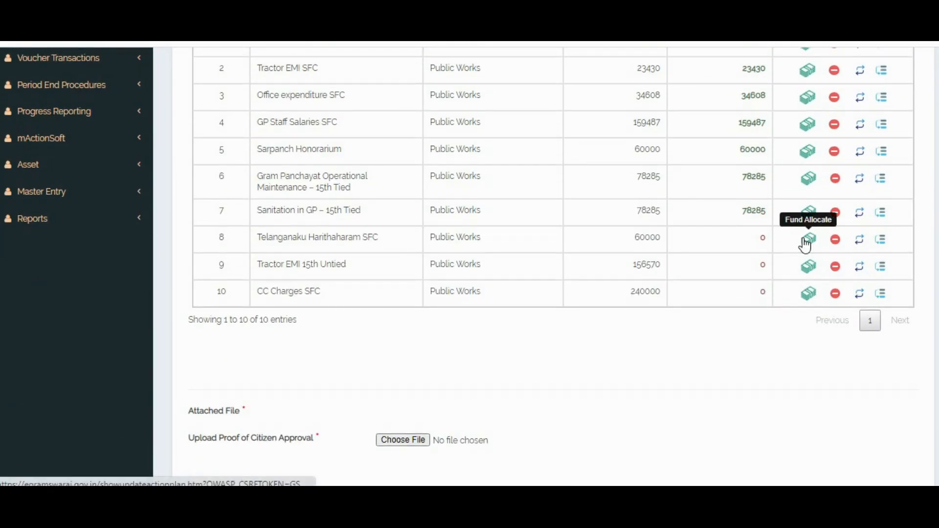
pyautogui.click(803, 238)
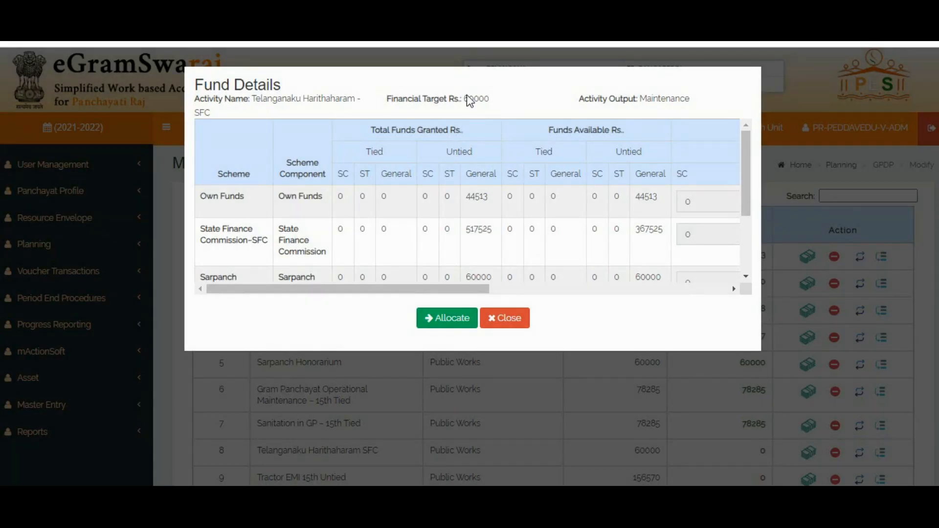
pyautogui.moveTo(465, 97); pyautogui.dragTo(490, 102)
pyautogui.moveTo(194, 113); pyautogui.dragTo(210, 114)
pyautogui.moveTo(449, 289); pyautogui.dragTo(678, 289)
pyautogui.doubleClick(628, 233)
pyautogui.write('60000')
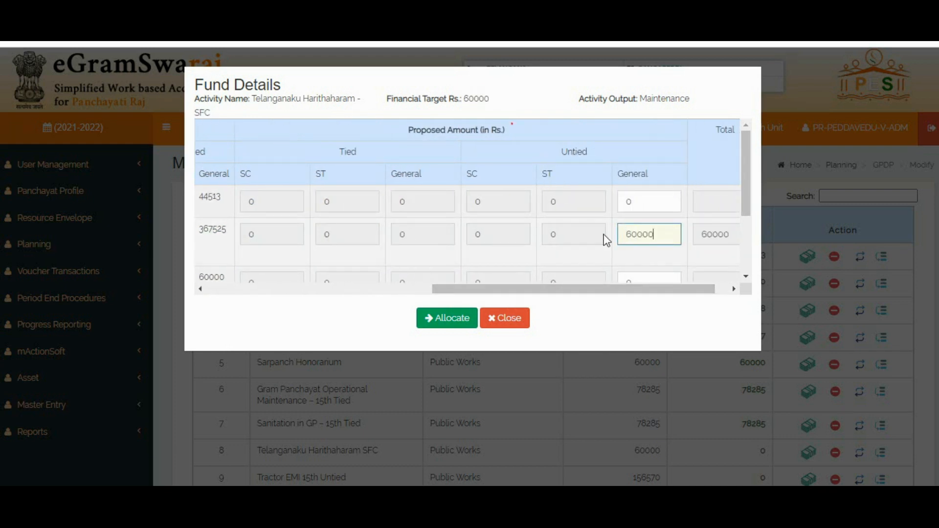
pyautogui.click(454, 325)
# Allocate 156570 from the State Finance Commission, General untied funds, to the Tractor EMI 15th Untied activity.
pyautogui.scroll(-5, 639, 254)
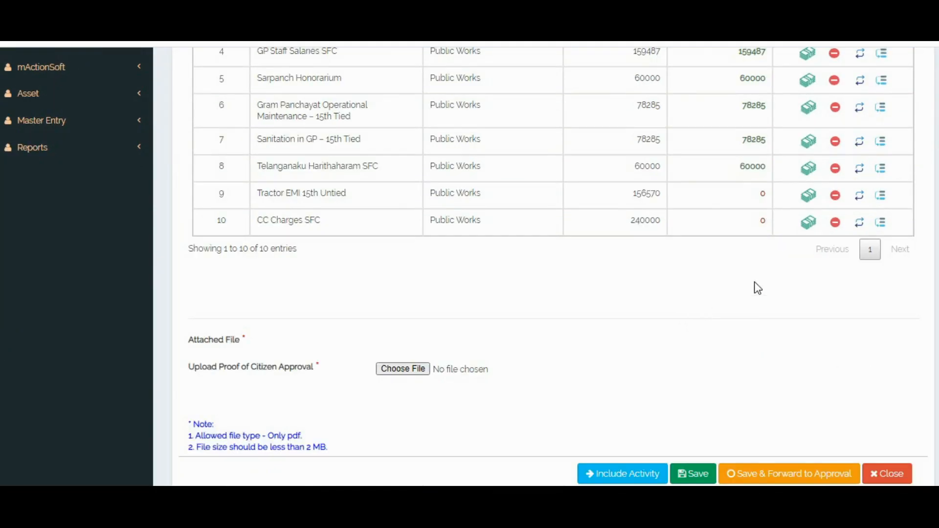
pyautogui.click(805, 196)
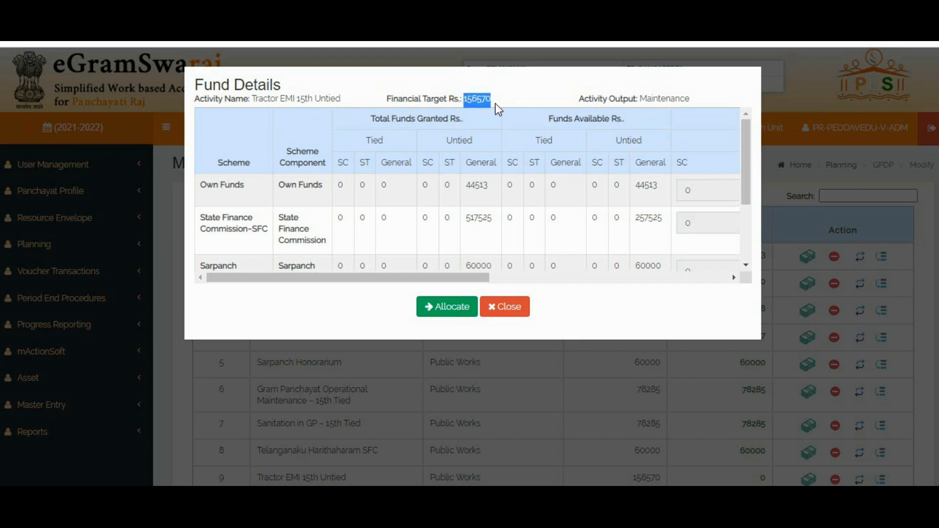
pyautogui.scroll(-2, 488, 207)
pyautogui.moveTo(442, 277); pyautogui.dragTo(471, 230)
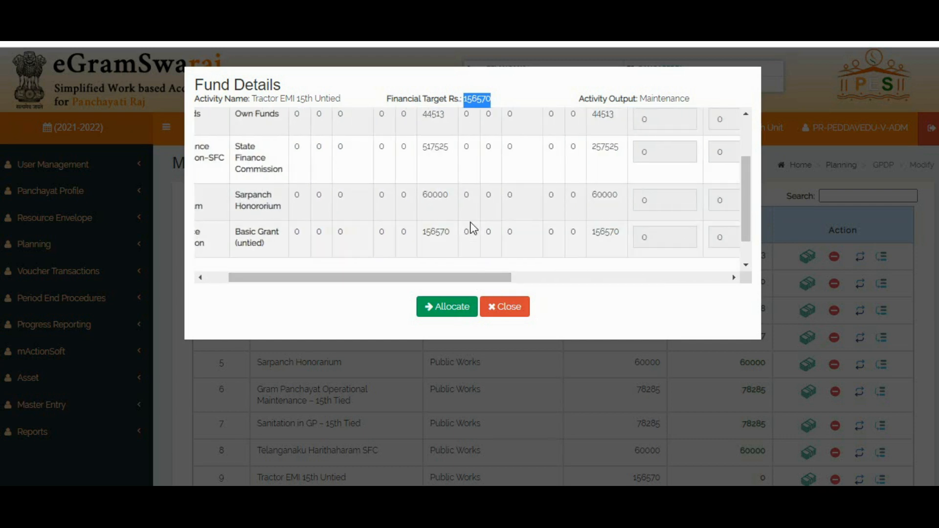
pyautogui.scroll(-1, 469, 227)
pyautogui.moveTo(363, 277); pyautogui.dragTo(293, 283)
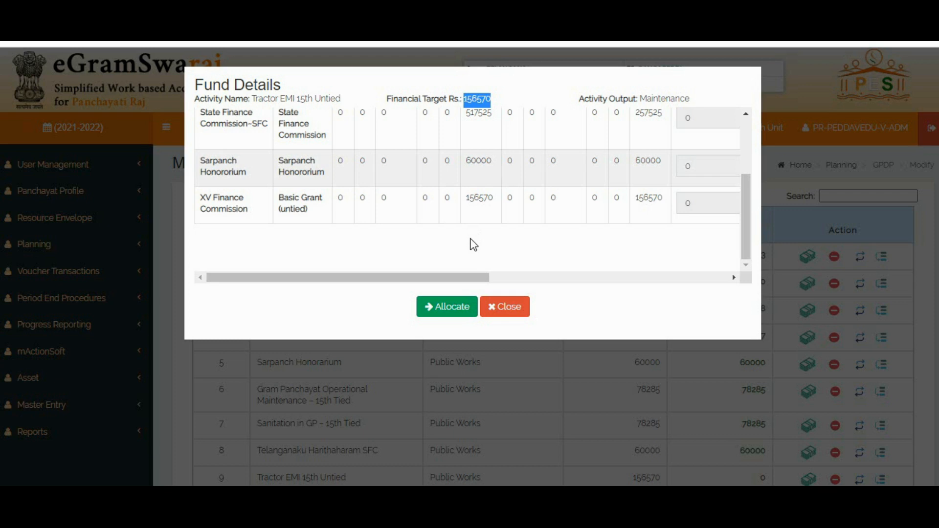
pyautogui.moveTo(457, 277); pyautogui.dragTo(672, 278)
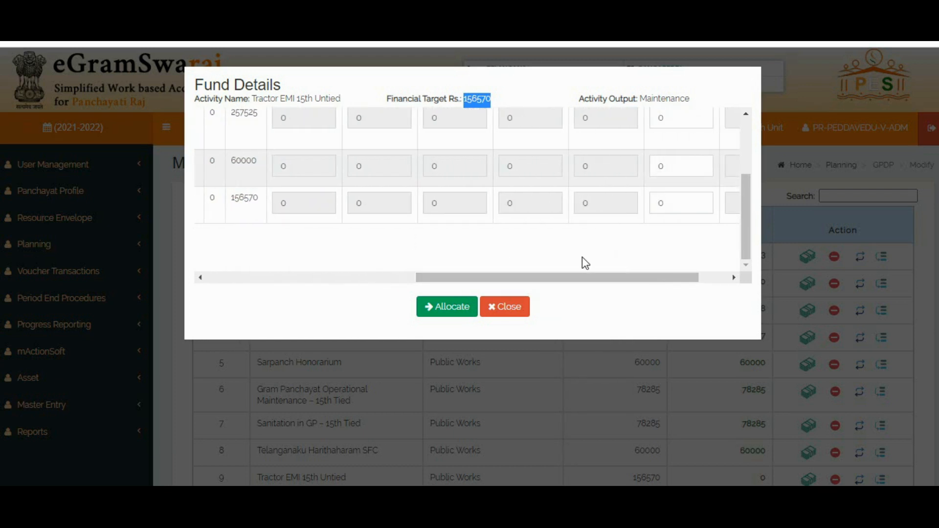
pyautogui.moveTo(576, 277); pyautogui.dragTo(494, 285)
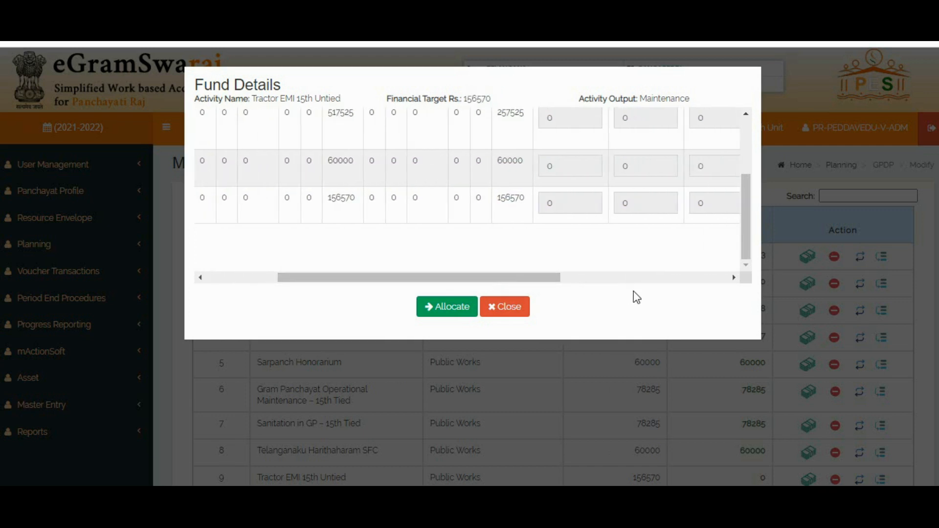
pyautogui.scroll(3, 490, 249)
pyautogui.hscroll(-4, 462, 272)
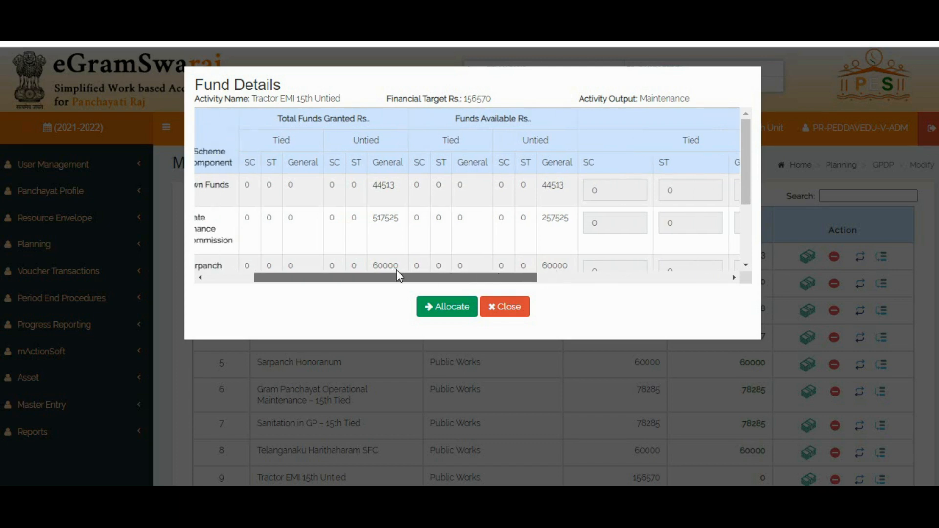
pyautogui.moveTo(345, 266); pyautogui.dragTo(620, 289)
pyautogui.click(641, 222)
pyautogui.write('156570')
pyautogui.click(460, 307)
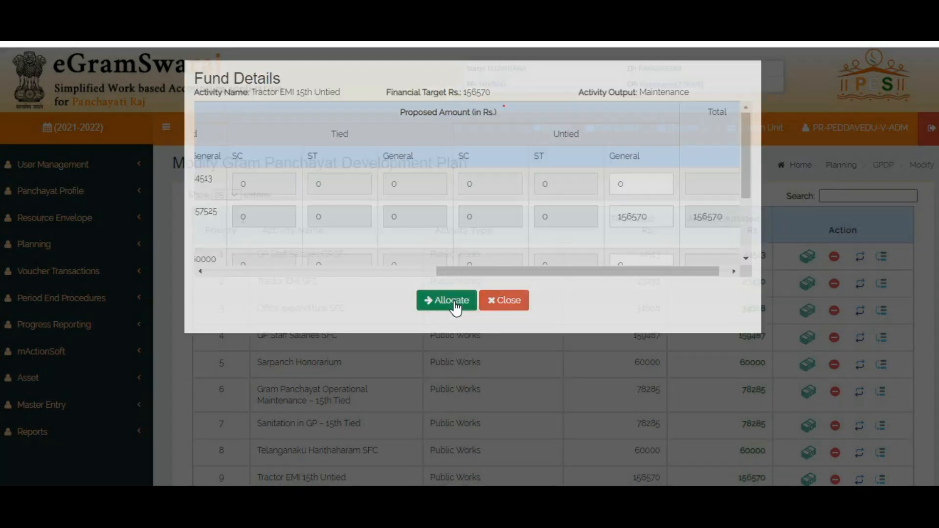
# Allocate 240000 from the State Finance Commission, General untied funds, to the CC Charges SFC activity.
pyautogui.scroll(-7, 553, 273)
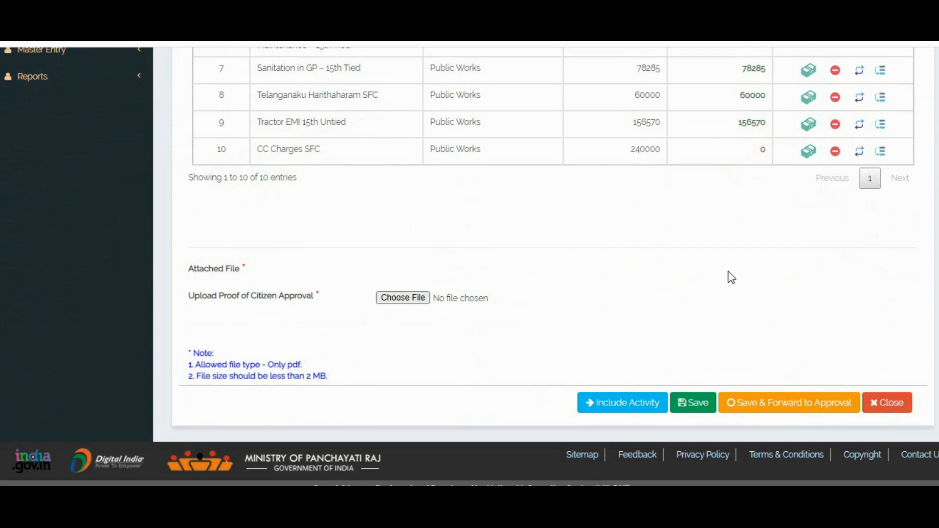
pyautogui.click(809, 155)
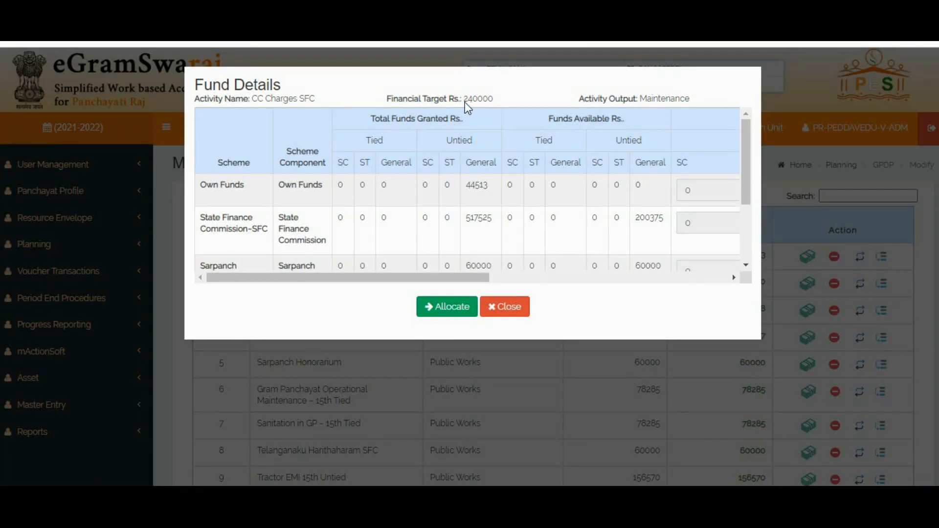
pyautogui.moveTo(464, 100); pyautogui.dragTo(500, 105)
pyautogui.scroll(-3, 338, 167)
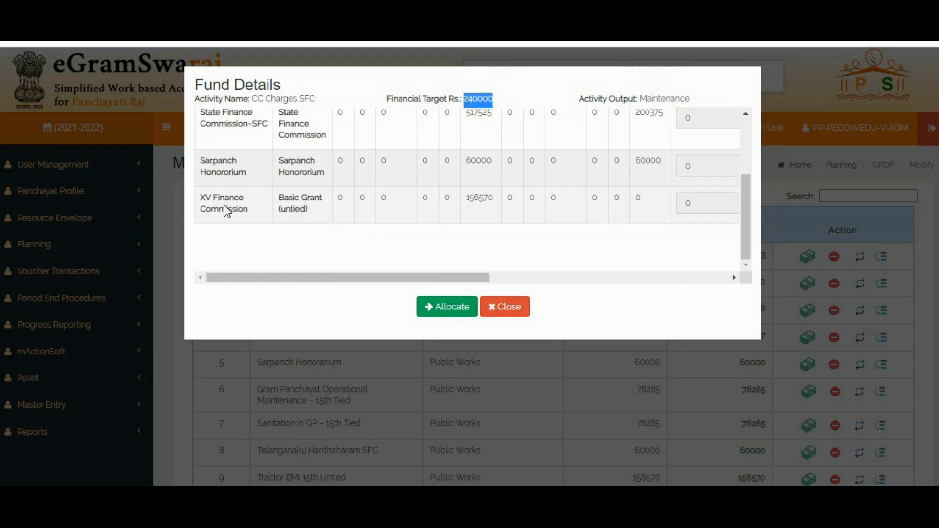
pyautogui.moveTo(386, 274); pyautogui.dragTo(632, 274)
pyautogui.scroll(3, 462, 205)
pyautogui.moveTo(606, 223); pyautogui.dragTo(599, 224)
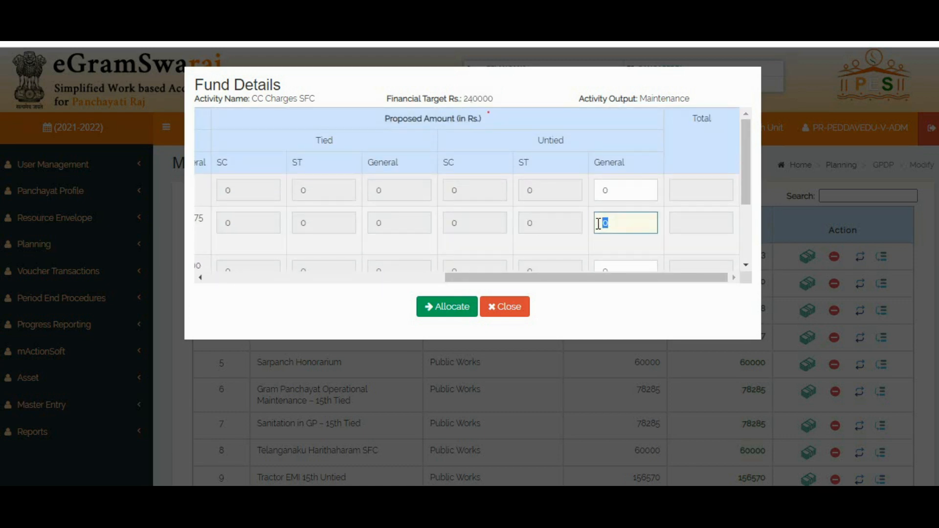
pyautogui.write('240000')
pyautogui.click(434, 307)
# Save the modified Gram Panchayat Development Plan with its fund allocations and confirm.
pyautogui.scroll(-7, 619, 259)
pyautogui.click(684, 399)
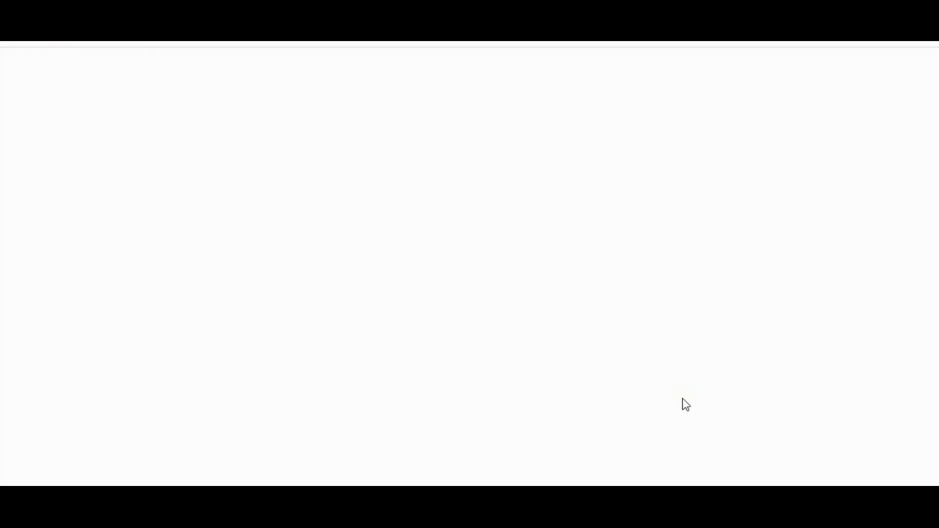
pyautogui.click(641, 122)
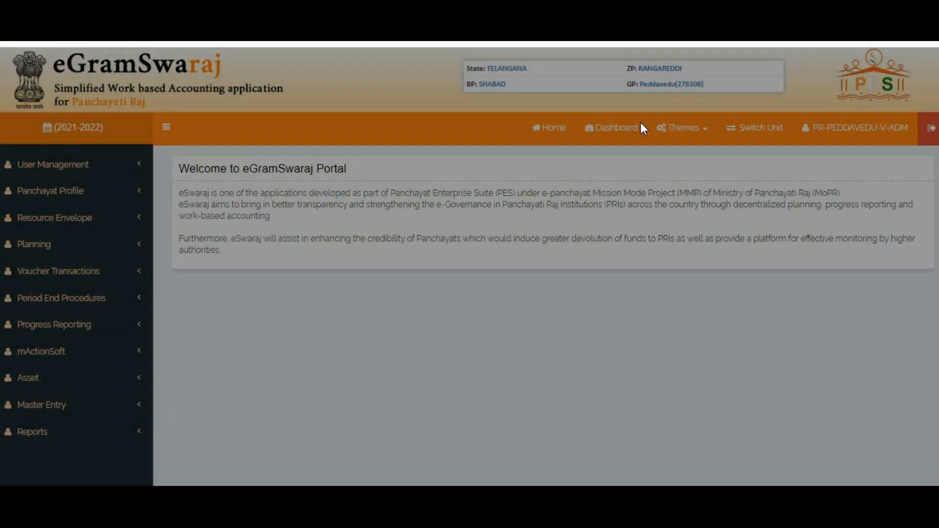
# List the development plans with status Plan Pending again and reopen the Main plan for modification.
pyautogui.click(46, 250)
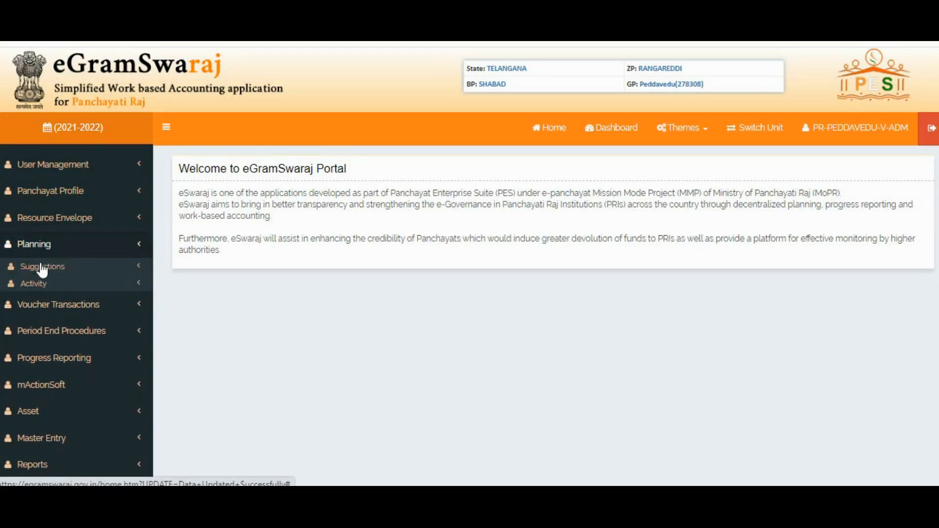
pyautogui.click(40, 300)
pyautogui.click(40, 333)
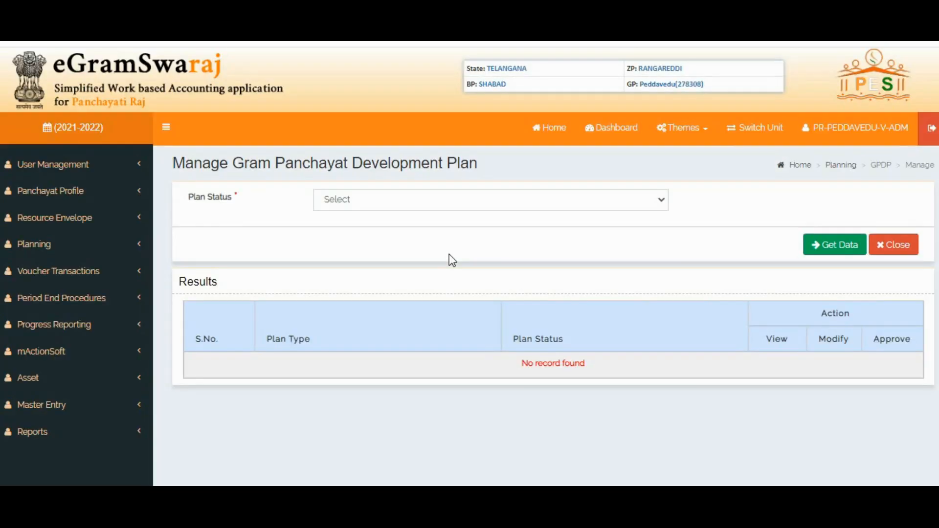
pyautogui.click(455, 207)
pyautogui.click(405, 227)
pyautogui.click(820, 246)
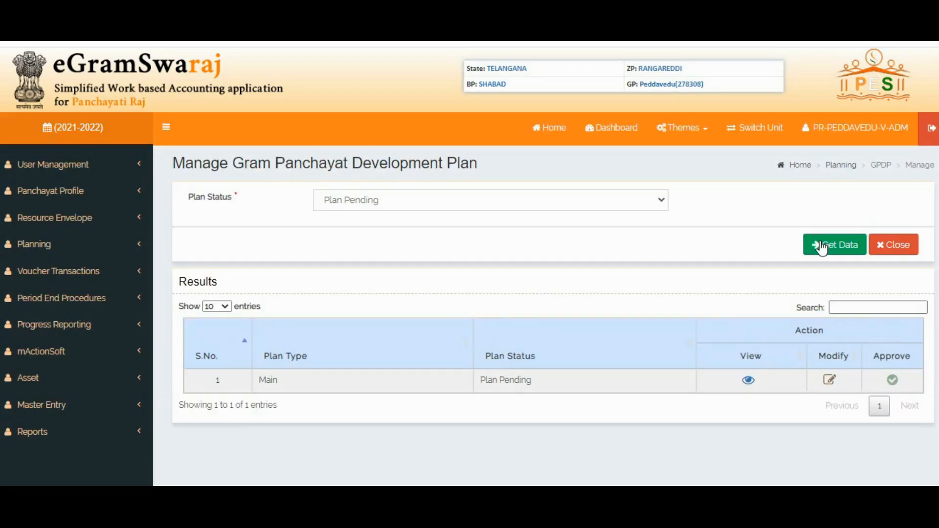
pyautogui.click(829, 380)
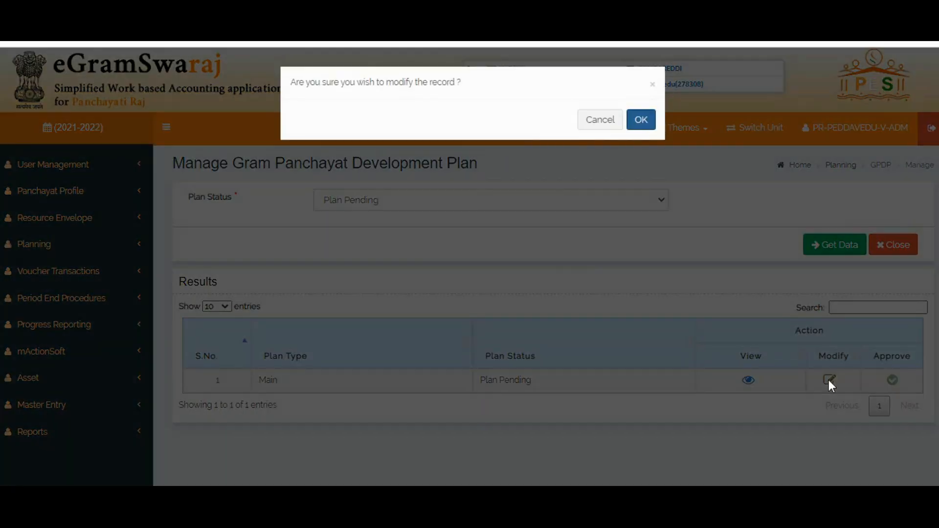
pyautogui.click(636, 121)
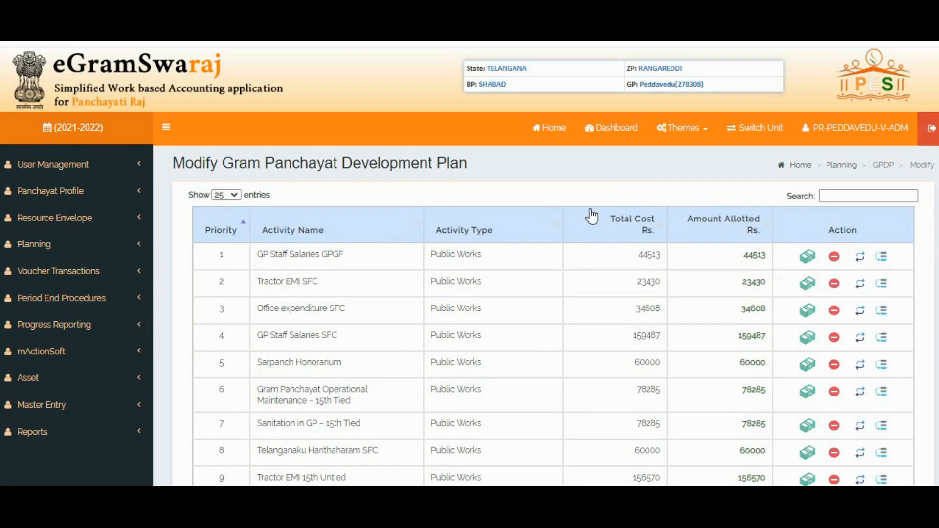
# Compare the amounts allotted to the ten plan activities with the activity table in Word, returning to eGramSwaraj to check the Amount Allotted column.
pyautogui.scroll(-5, 590, 209)
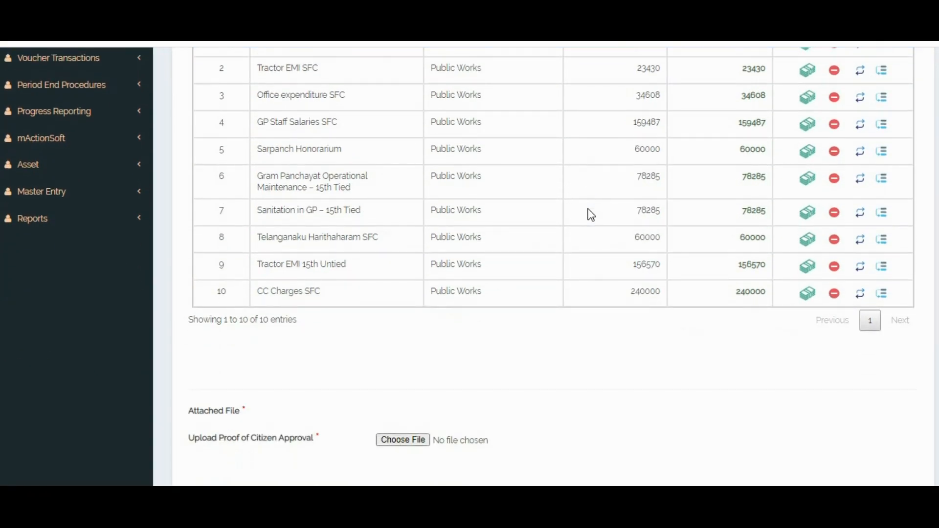
pyautogui.hotkey('alt', 'Tab')
pyautogui.scroll(6, 381, 296)
pyautogui.scroll(1, 381, 296)
pyautogui.scroll(-1, 341, 270)
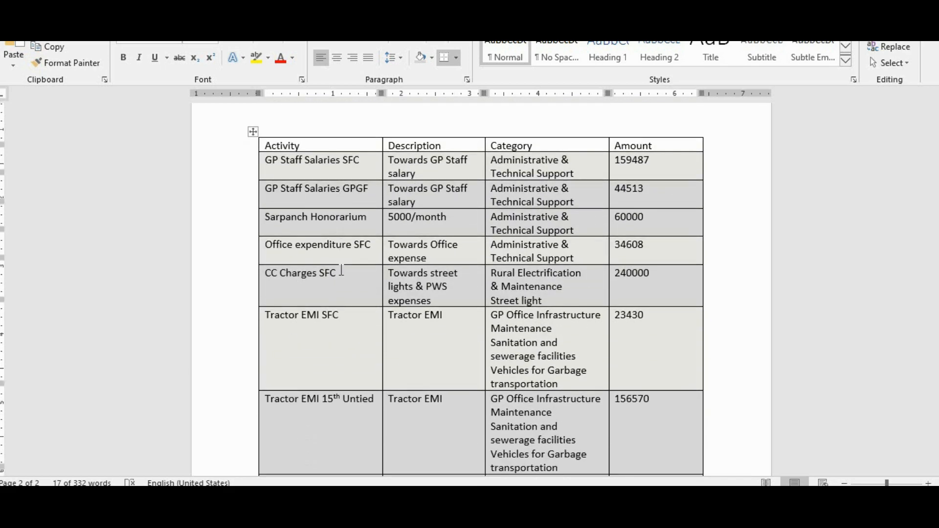
pyautogui.scroll(-4, 328, 318)
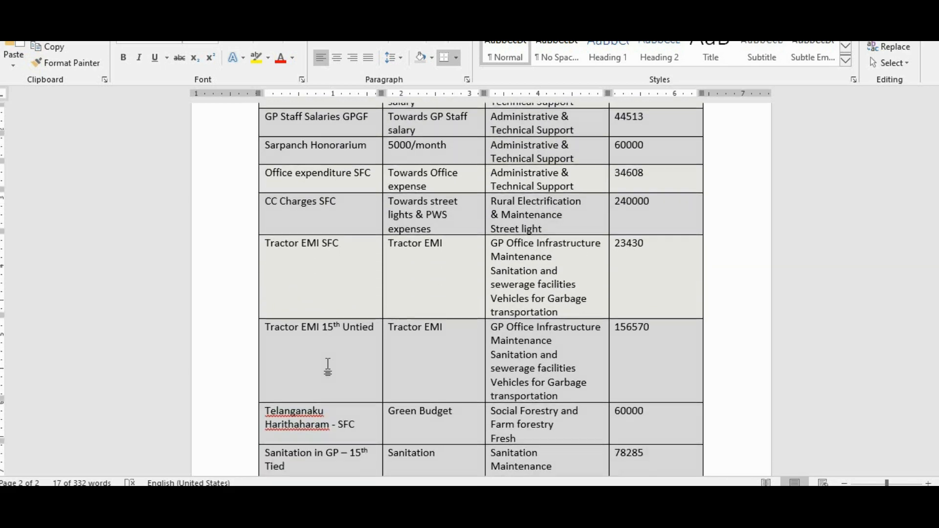
pyautogui.scroll(-3, 356, 391)
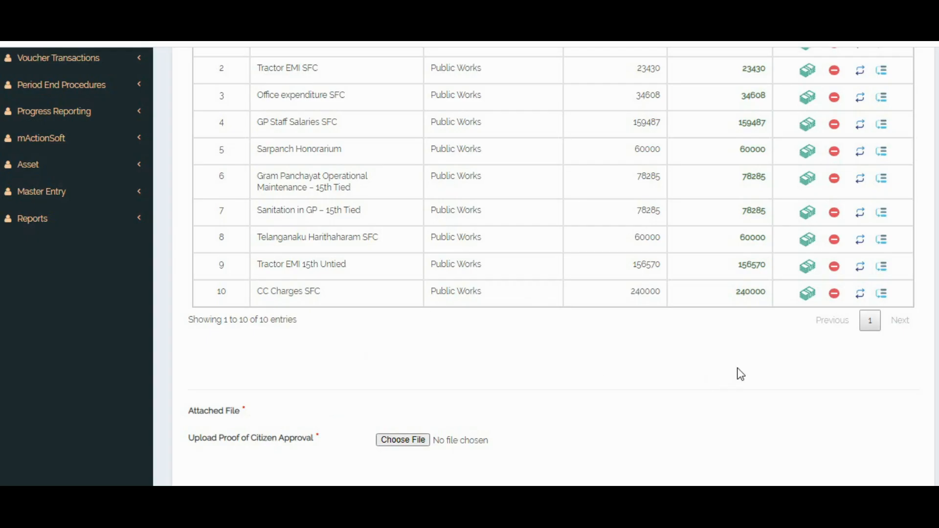
pyautogui.scroll(2, 741, 375)
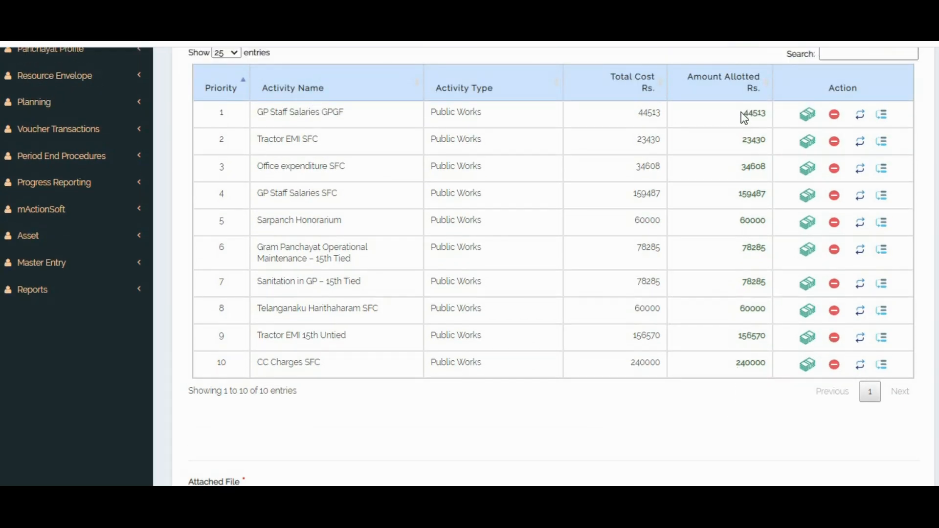
pyautogui.moveTo(743, 118); pyautogui.dragTo(760, 370)
pyautogui.click(693, 305)
# Attach GPDPMinutes.pdf from the Downloads folder as the proof of citizen approval and save the development plan.
pyautogui.scroll(-4, 691, 303)
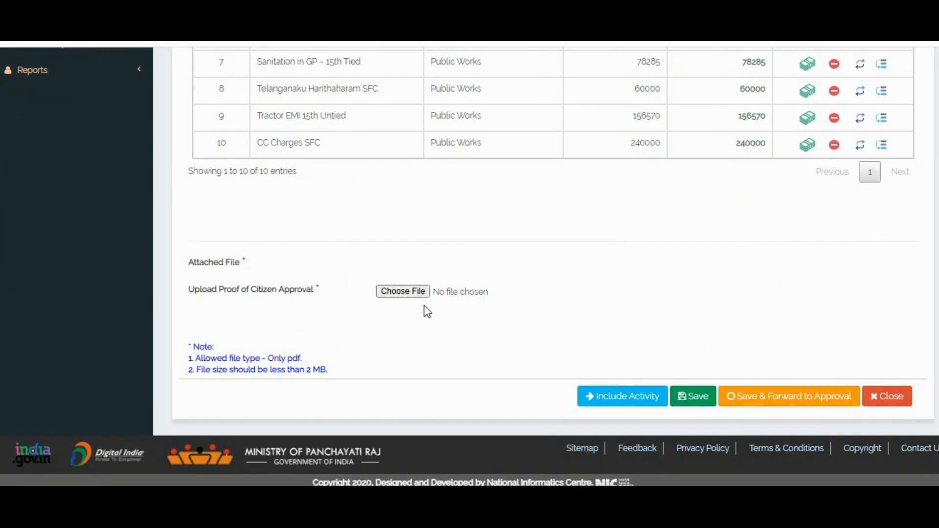
pyautogui.click(404, 293)
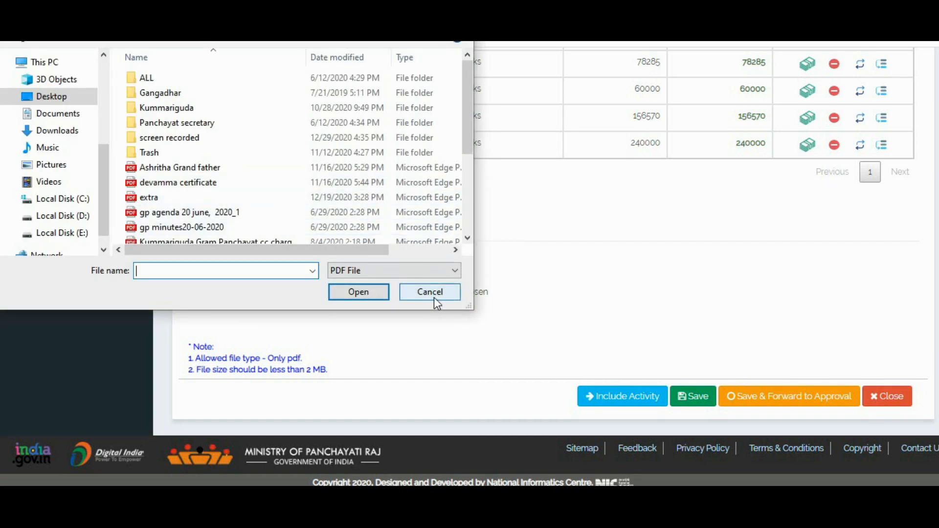
pyautogui.click(435, 300)
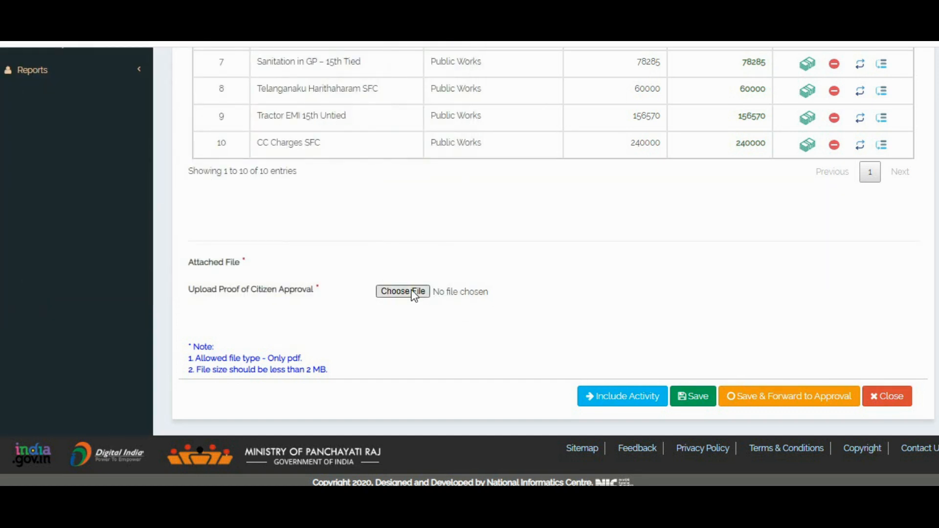
pyautogui.click(413, 293)
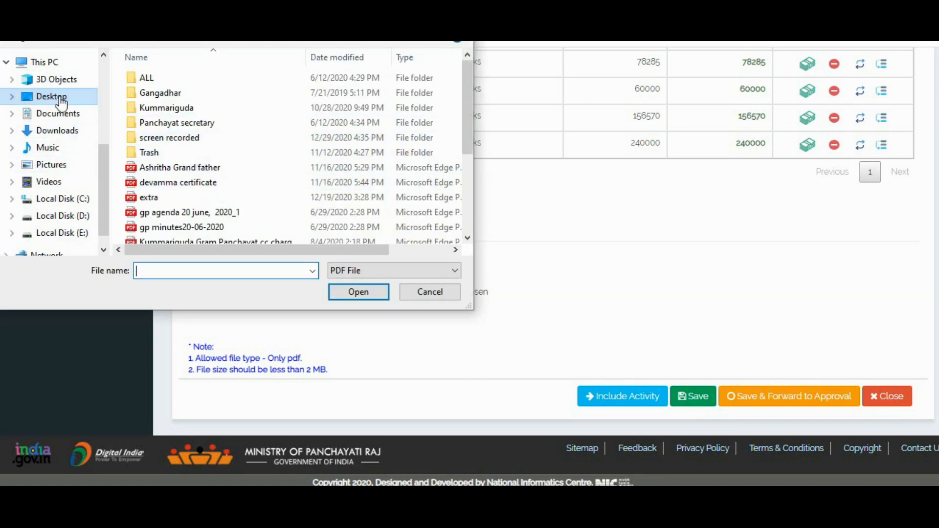
pyautogui.click(58, 131)
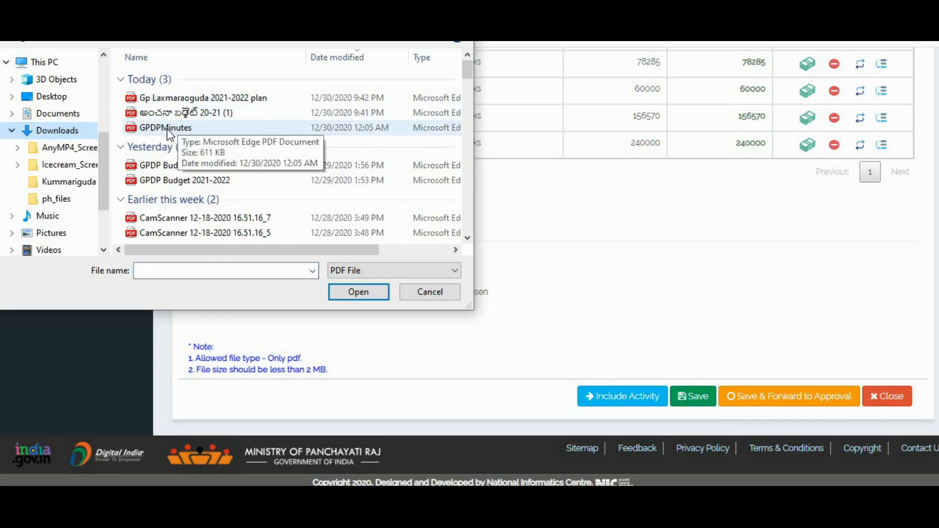
pyautogui.click(167, 129)
pyautogui.click(359, 292)
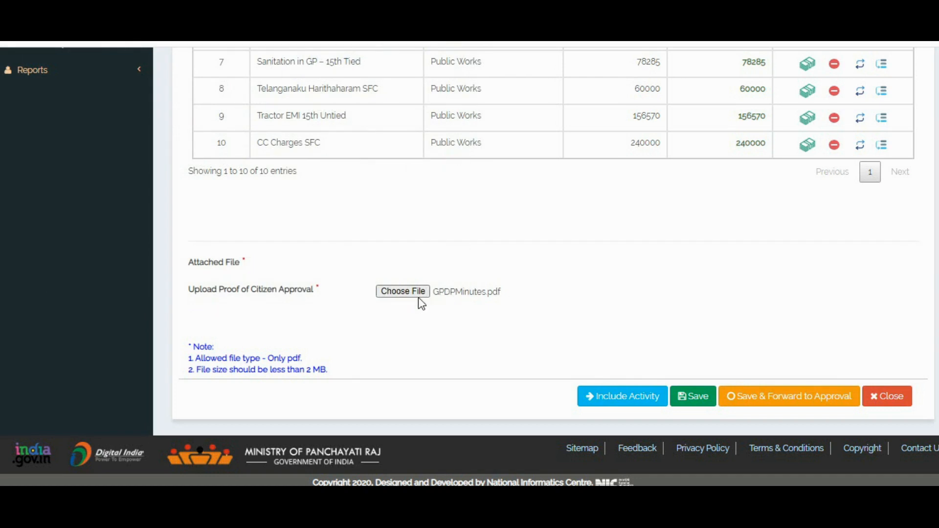
pyautogui.click(700, 391)
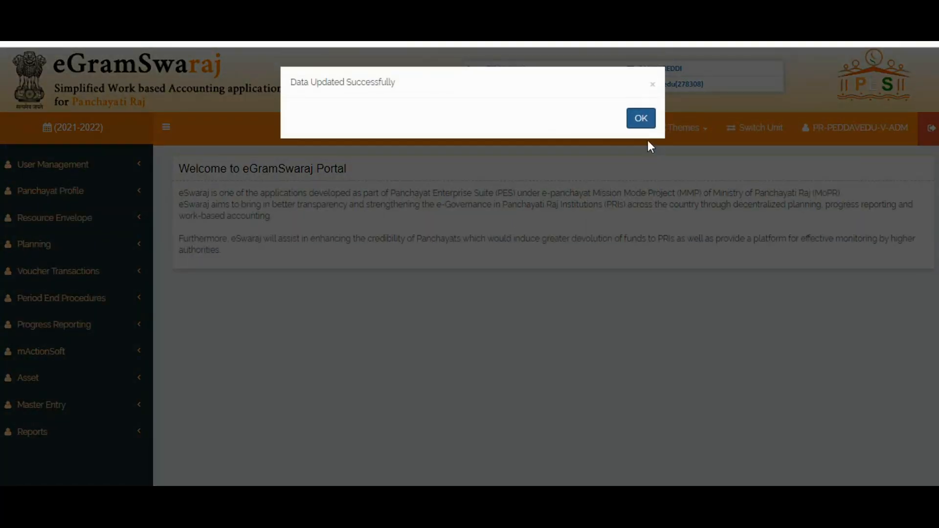
pyautogui.click(642, 117)
# List the development plans with status Plan Pending and open the Main plan for modification.
pyautogui.click(35, 244)
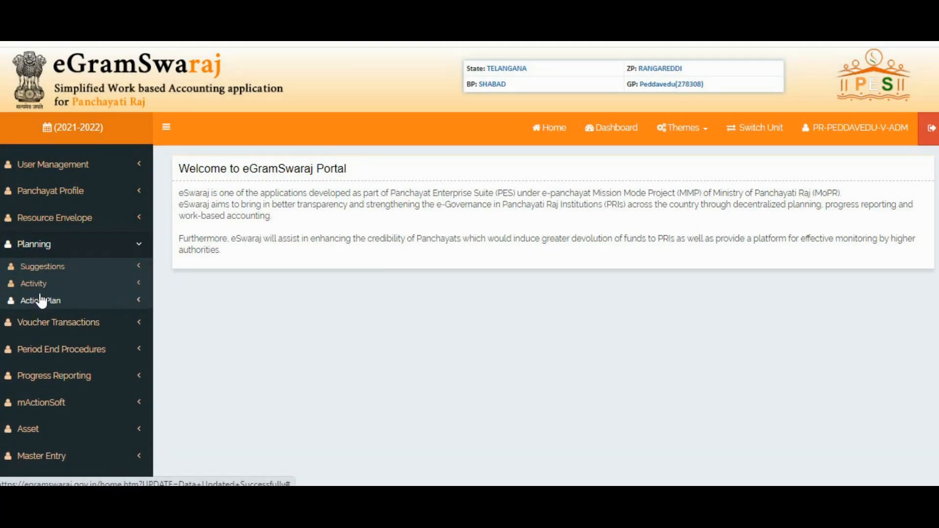
pyautogui.click(40, 300)
pyautogui.click(41, 334)
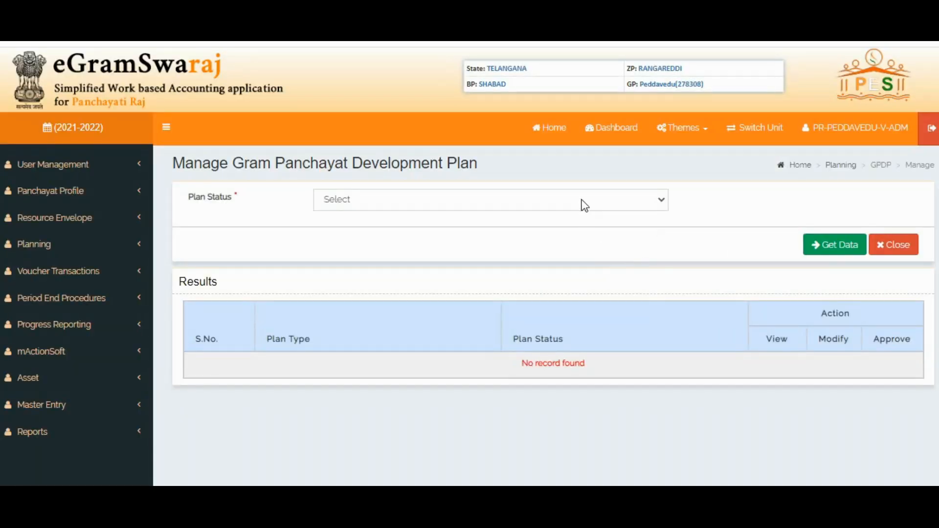
pyautogui.click(584, 205)
pyautogui.click(477, 230)
pyautogui.click(837, 246)
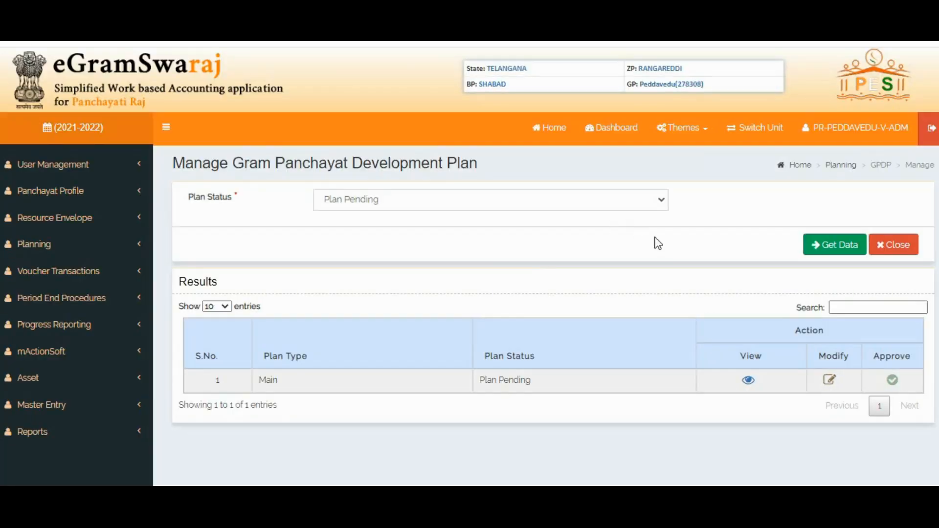
pyautogui.click(828, 382)
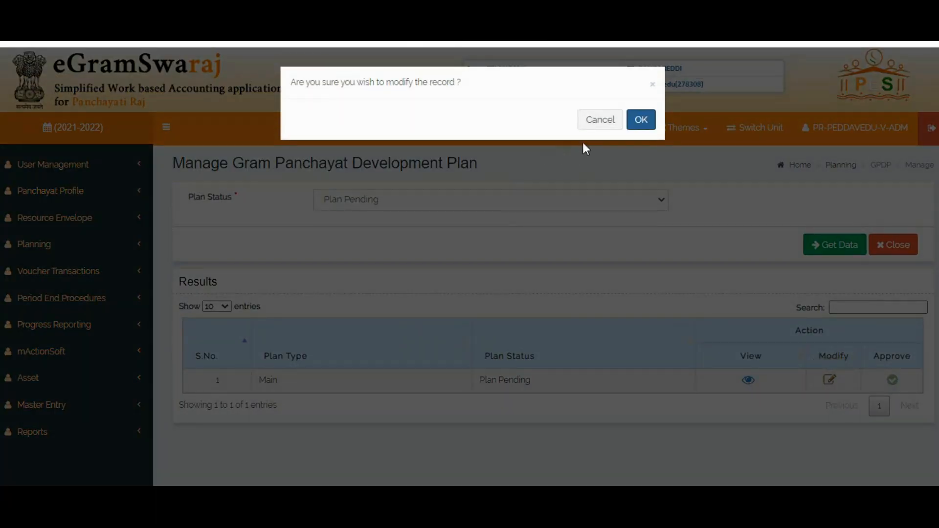
pyautogui.click(641, 120)
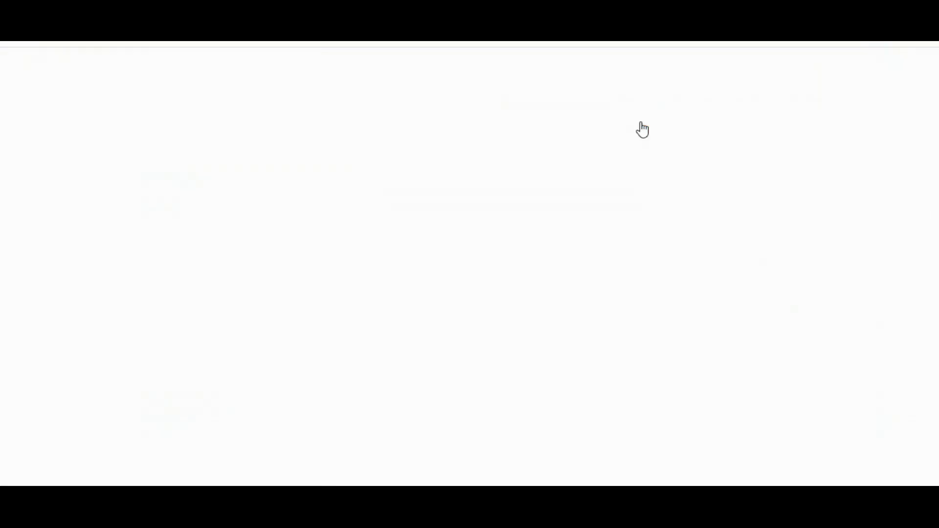
# Save the Main plan and forward it for approval.
pyautogui.scroll(-1, 630, 225)
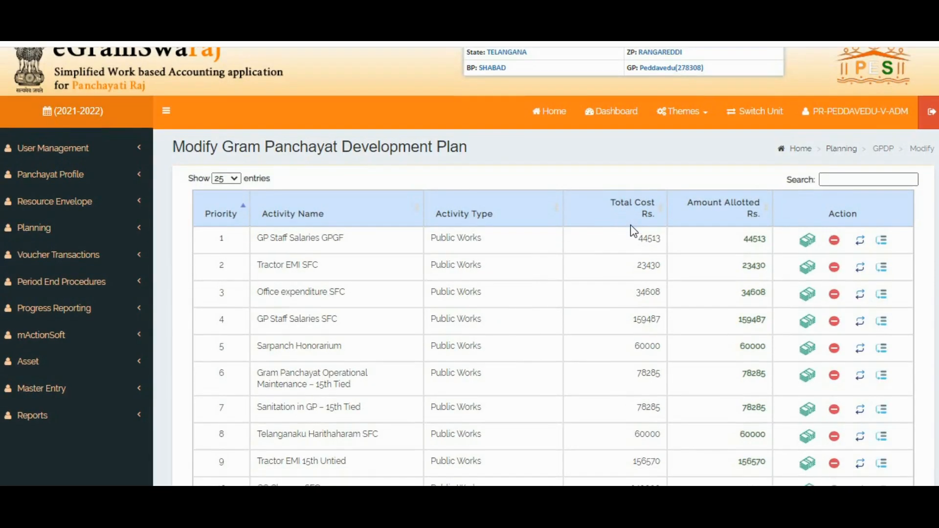
pyautogui.scroll(-5, 630, 224)
pyautogui.scroll(-1, 749, 430)
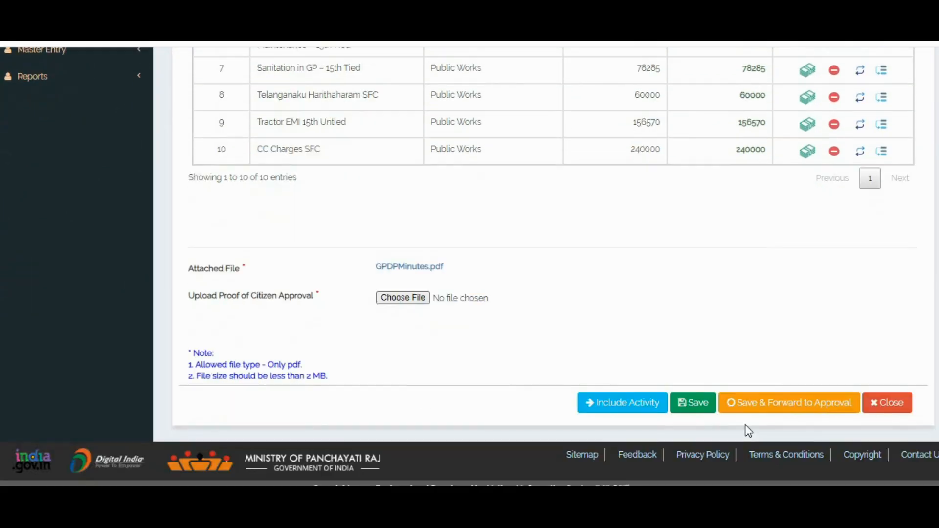
pyautogui.click(769, 412)
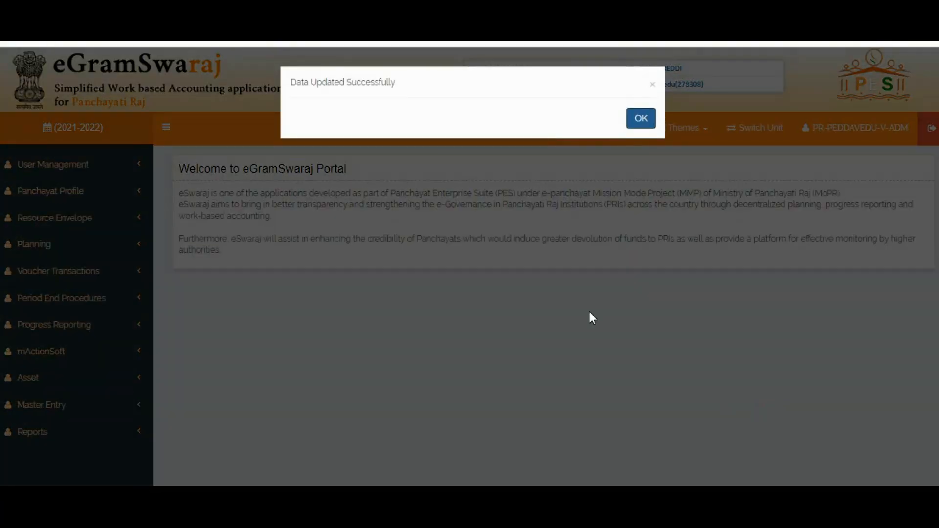
pyautogui.click(637, 123)
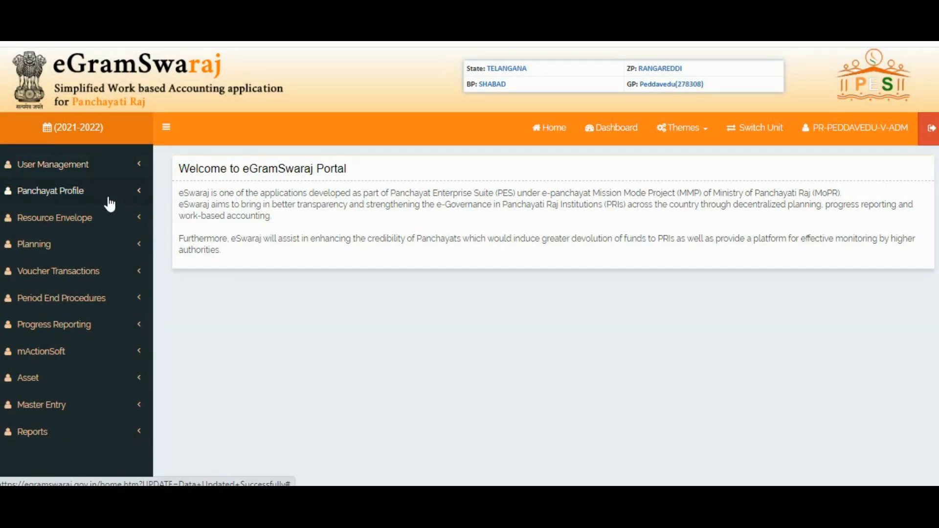
# List the development plans with status Plan Pending for Approval and open the Main plan's final approval form.
pyautogui.click(49, 244)
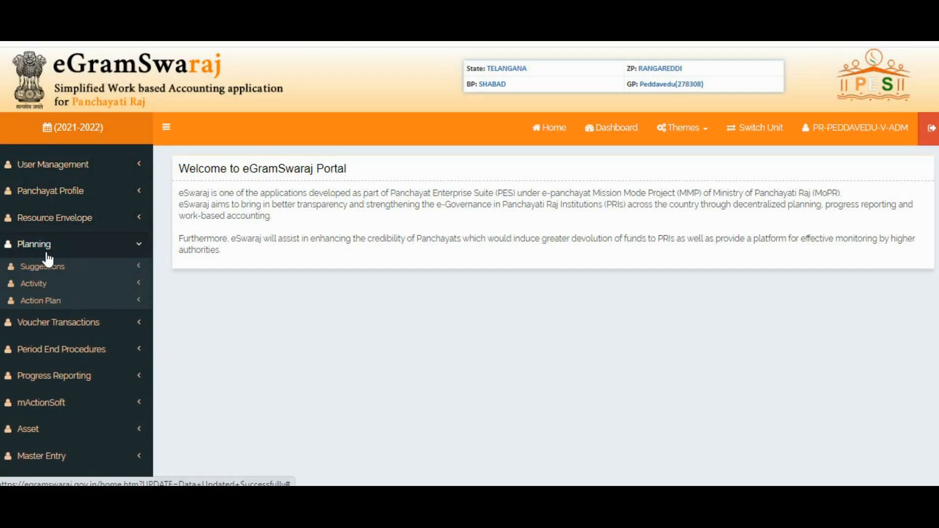
pyautogui.click(36, 301)
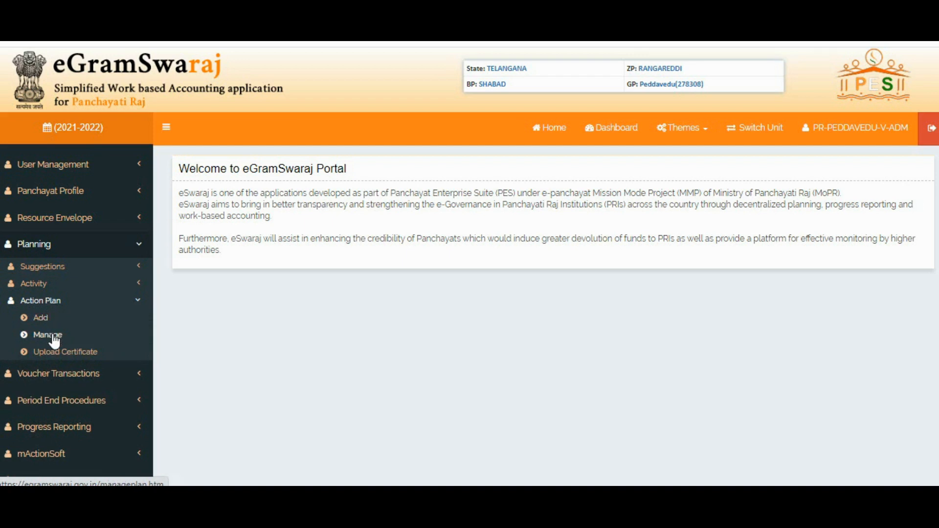
pyautogui.click(53, 337)
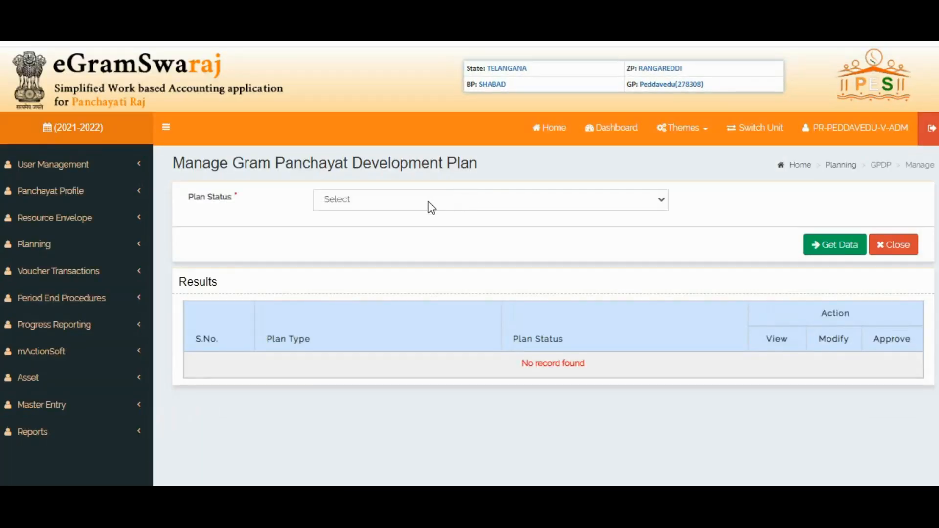
pyautogui.click(430, 206)
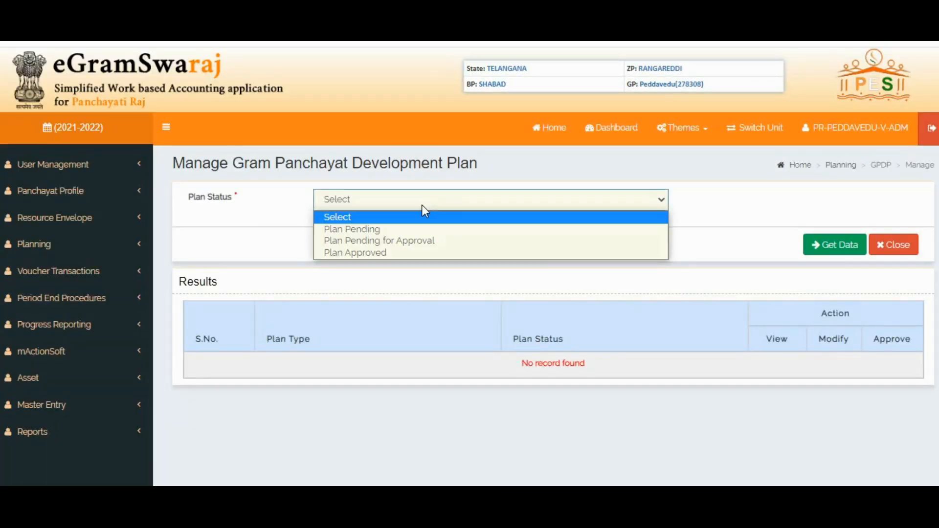
pyautogui.click(403, 244)
pyautogui.click(829, 249)
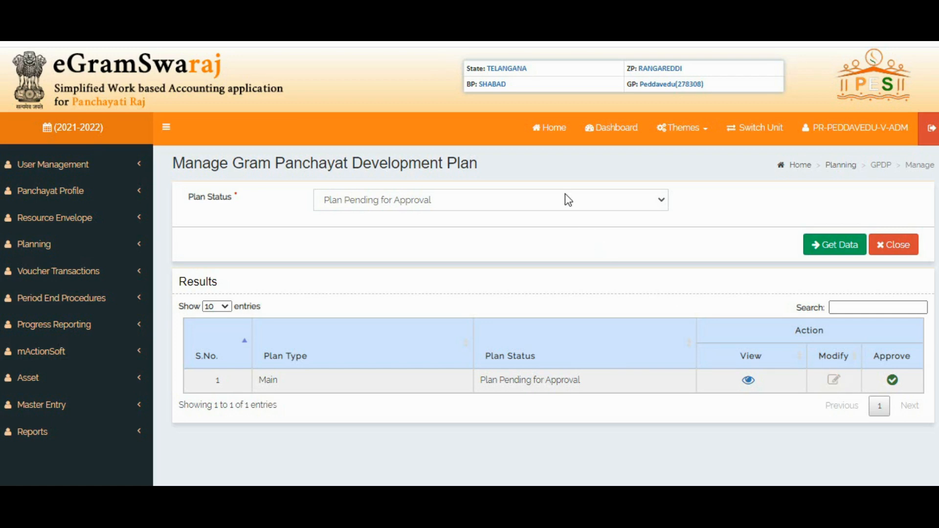
pyautogui.click(893, 380)
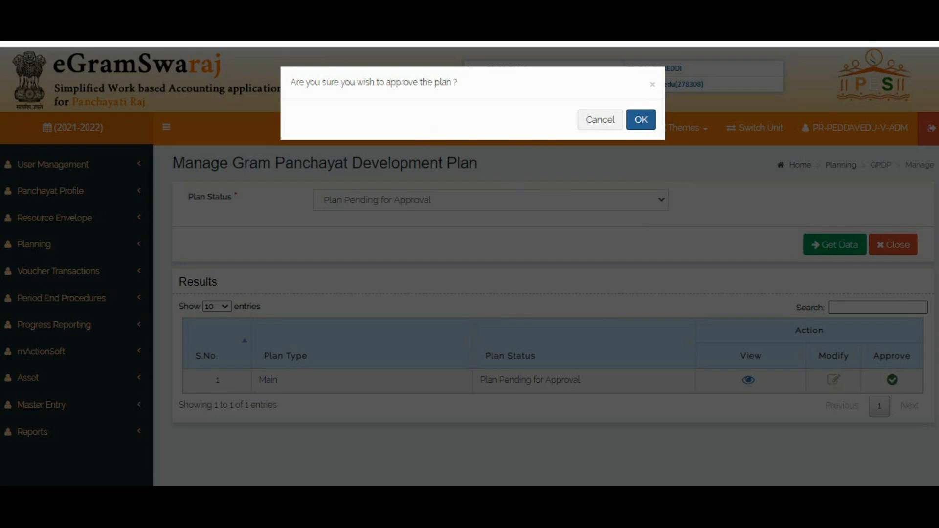
pyautogui.click(645, 122)
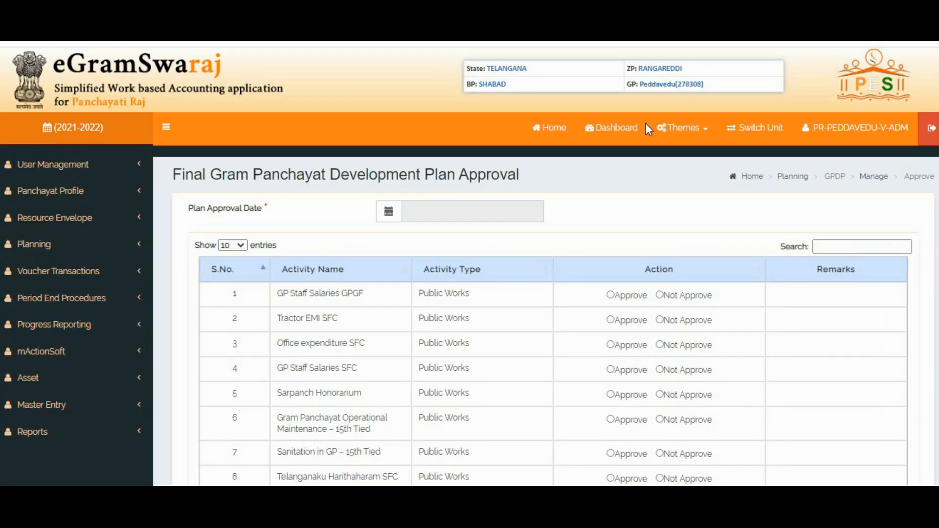
# Mark all ten activities, from GP Staff Salaries GPGF to CC Charges SFC, as Approve.
pyautogui.scroll(-1, 620, 275)
pyautogui.scroll(-3, 620, 275)
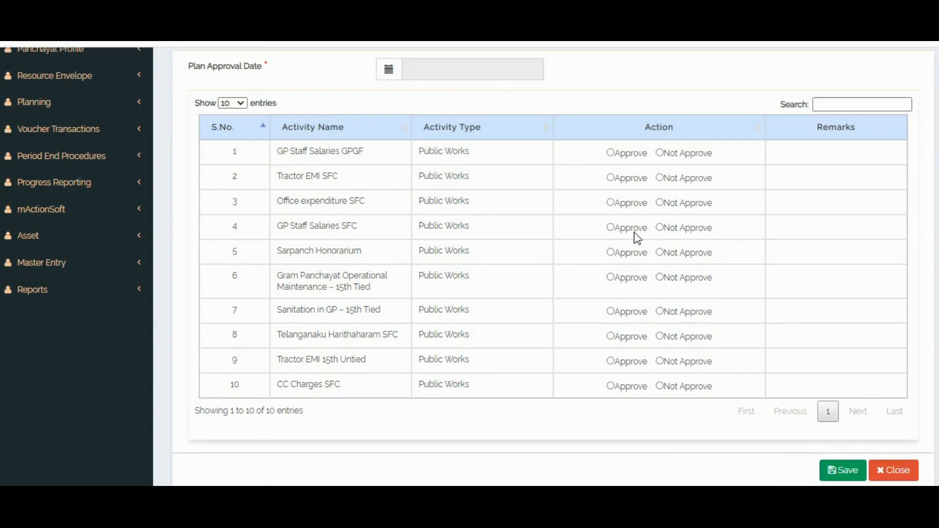
pyautogui.click(610, 154)
pyautogui.click(612, 178)
pyautogui.click(611, 203)
pyautogui.click(611, 228)
pyautogui.click(612, 338)
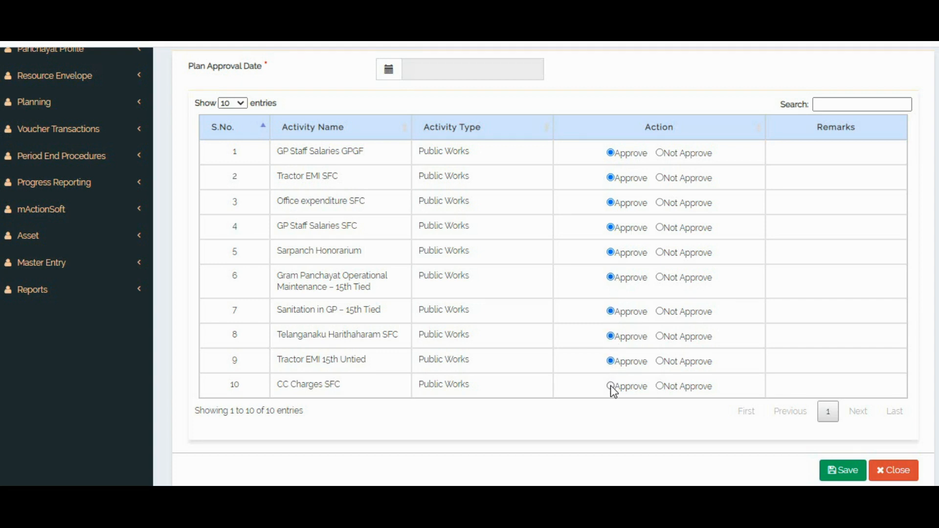
# Set the plan approval date to 11-12-2020 and save the final plan approval.
pyautogui.click(851, 471)
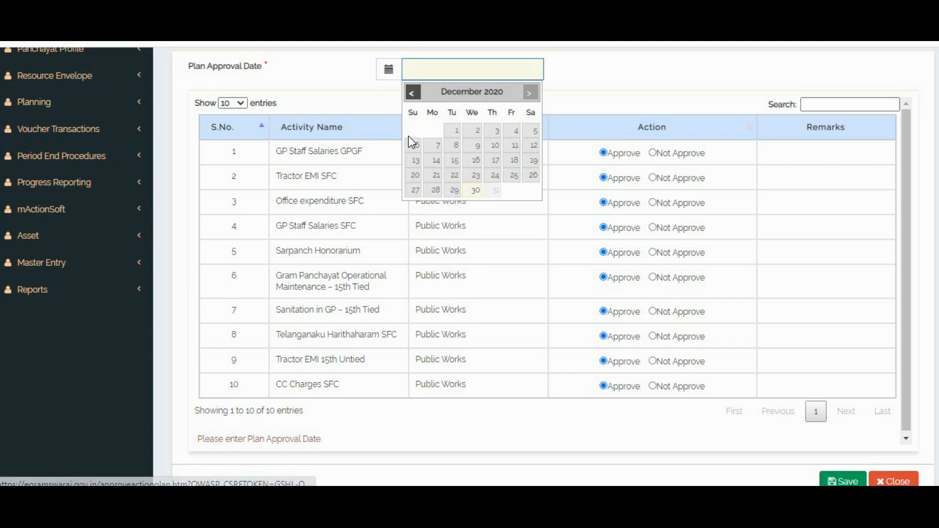
pyautogui.click(515, 153)
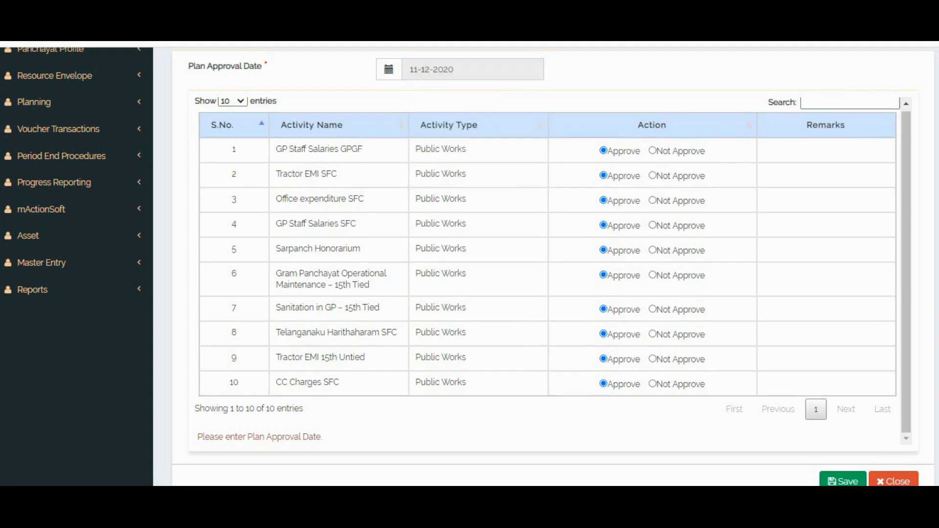
pyautogui.click(848, 482)
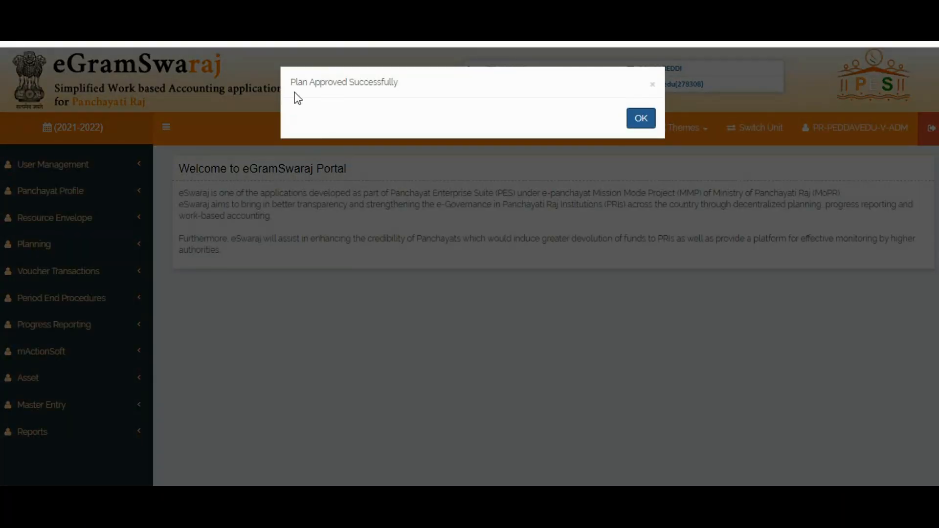
pyautogui.click(633, 122)
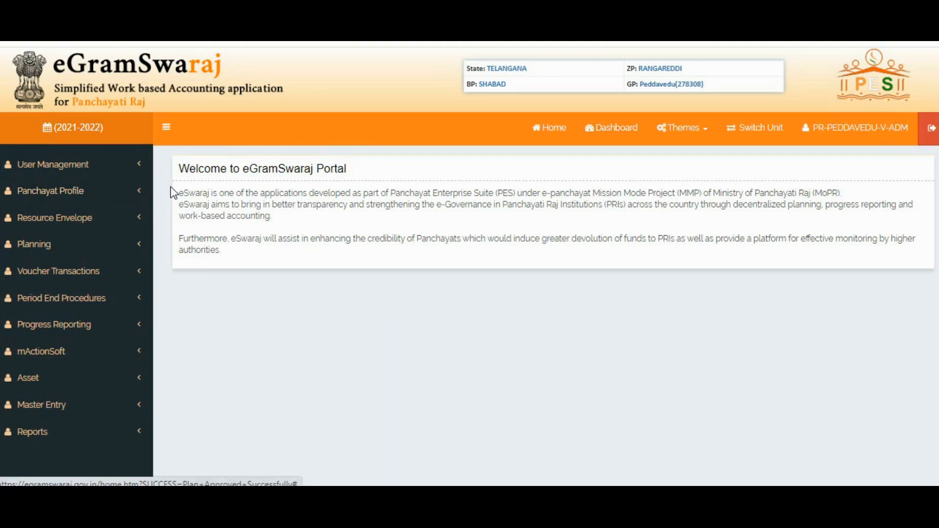
pyautogui.click(66, 247)
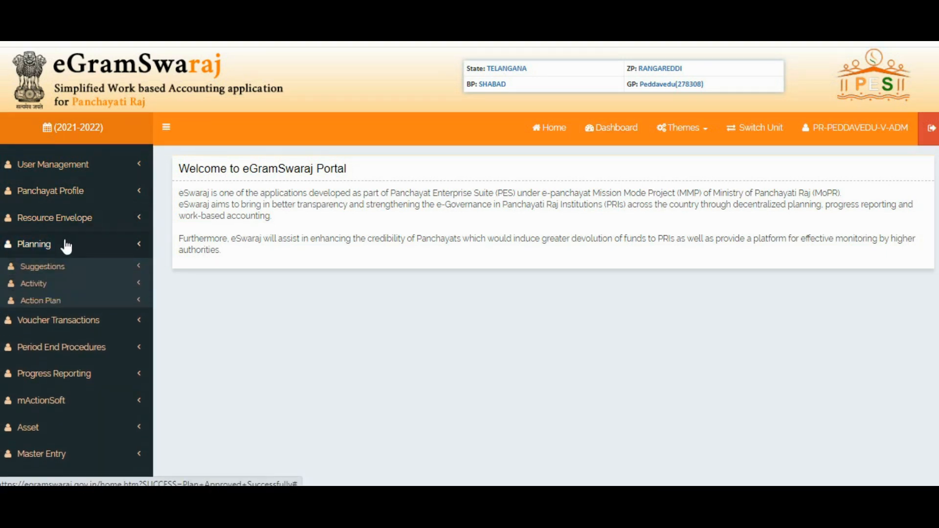
pyautogui.click(42, 287)
pyautogui.click(39, 333)
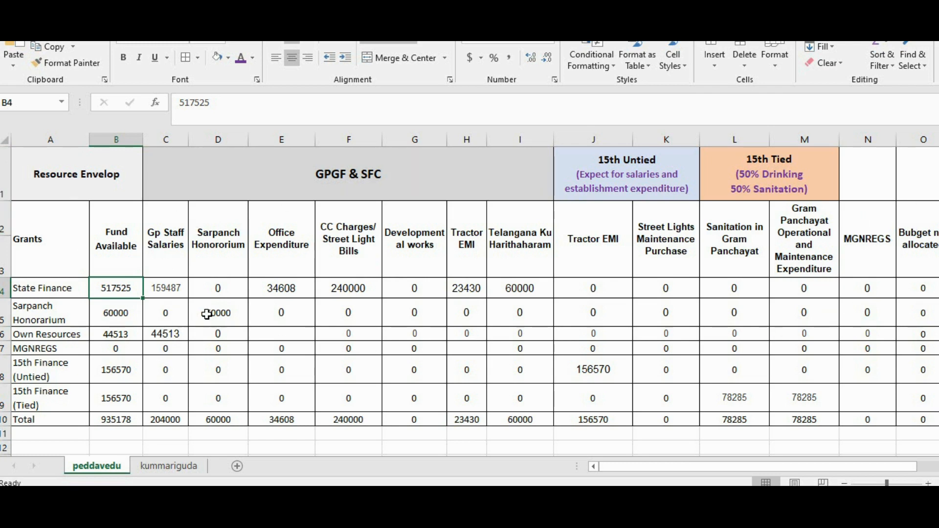
# Switch to Excel and examine the peddavedu sheet's fund and expenditure column headings and the State Finance allocation for GP staff salaries.
pyautogui.click(123, 243)
pyautogui.click(213, 248)
pyautogui.click(176, 247)
pyautogui.click(195, 248)
pyautogui.click(305, 255)
pyautogui.click(380, 257)
pyautogui.click(409, 255)
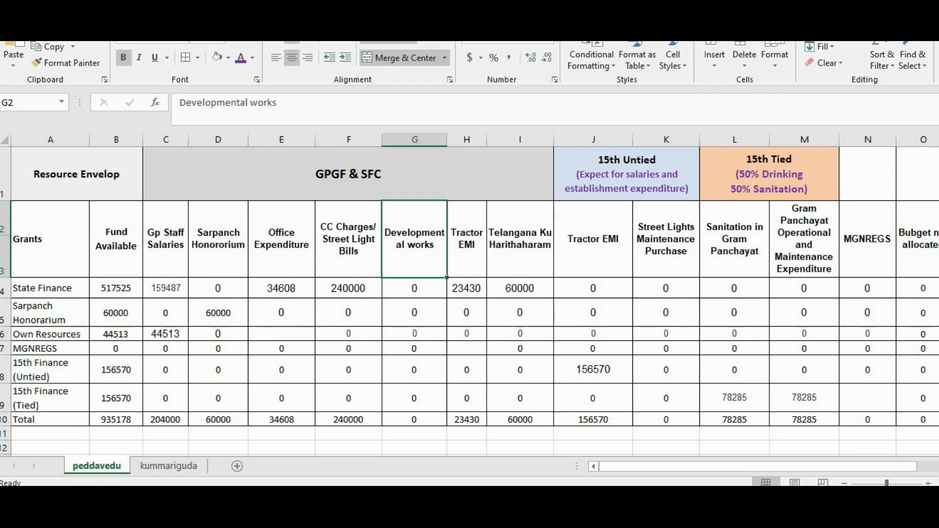
pyautogui.click(179, 285)
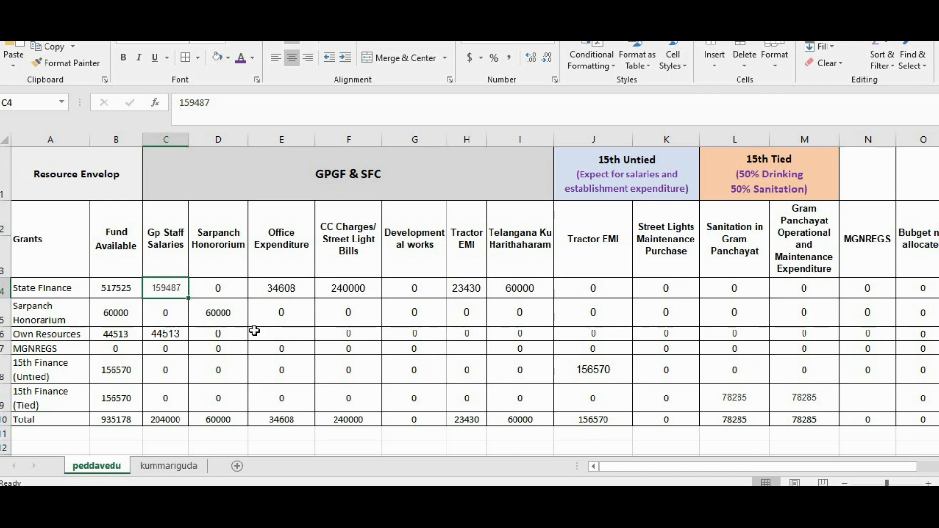
# Enter 1 as the Developmental works allocation in the Sarpanch Honorarium row, cell G5.
pyautogui.click(393, 317)
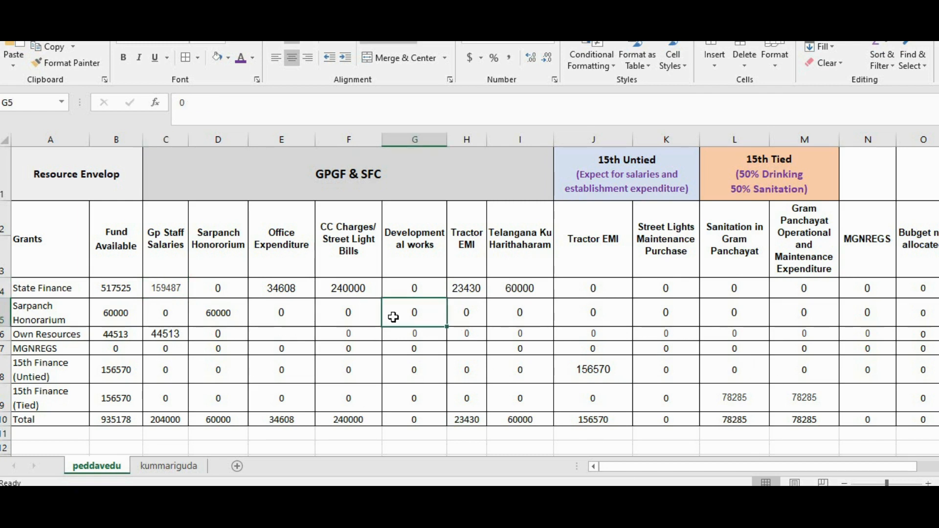
pyautogui.write('1')
pyautogui.click(540, 386)
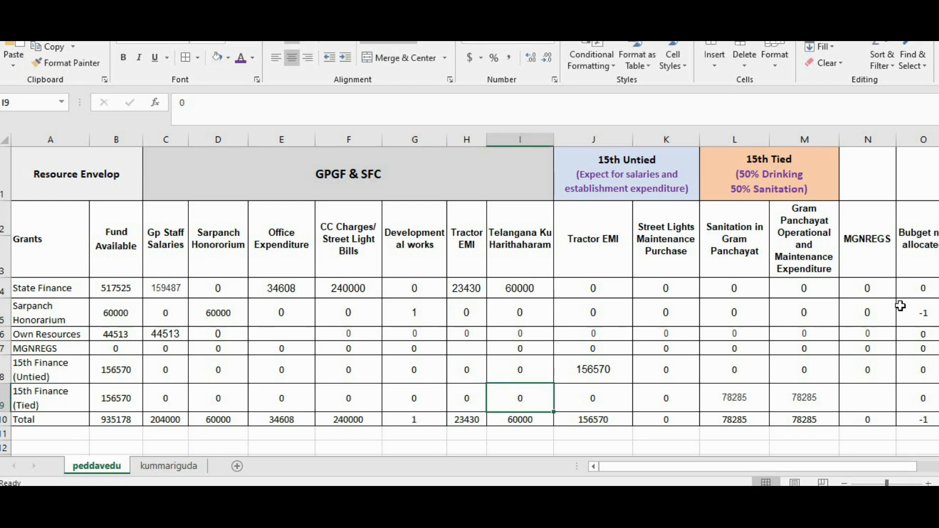
# Check the unallocated budget formula for Sarpanch Honorarium and reset that row's Developmental works allocation in cell G5 to 0.
pyautogui.click(916, 320)
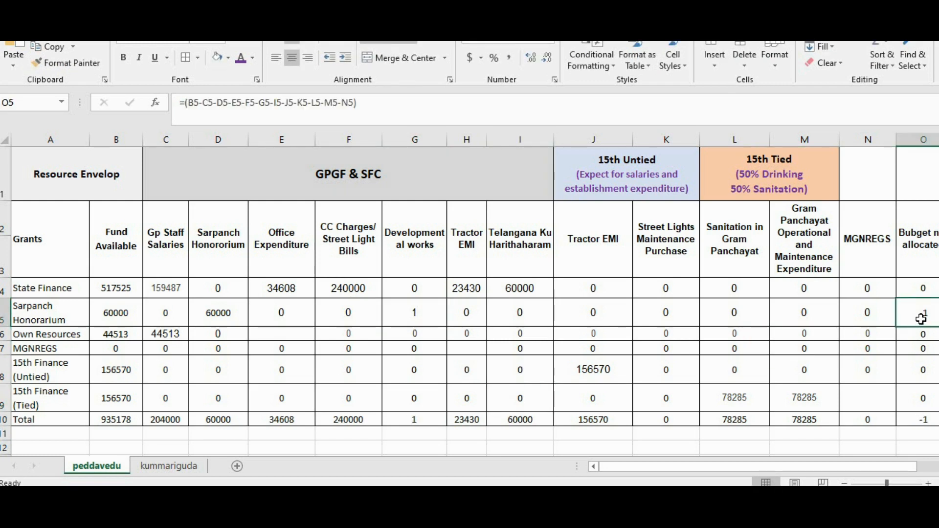
pyautogui.click(408, 312)
pyautogui.write('0')
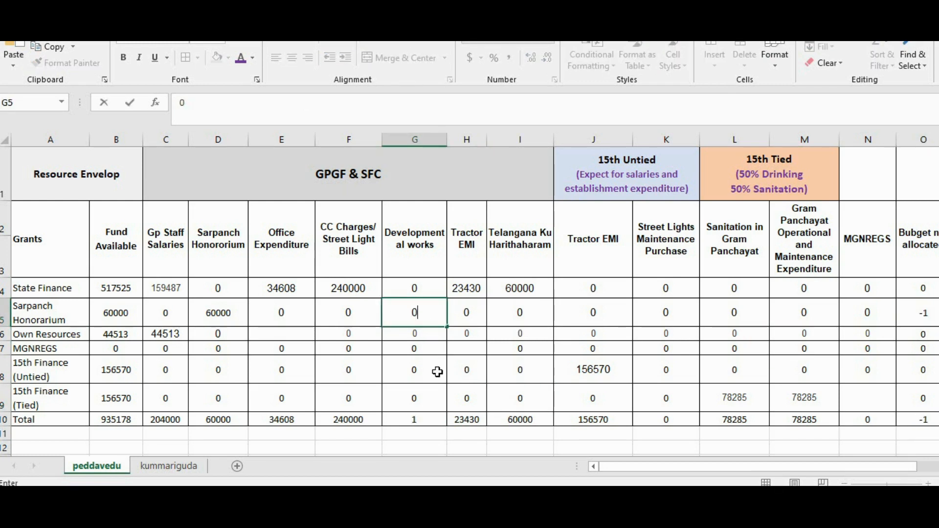
pyautogui.click(430, 447)
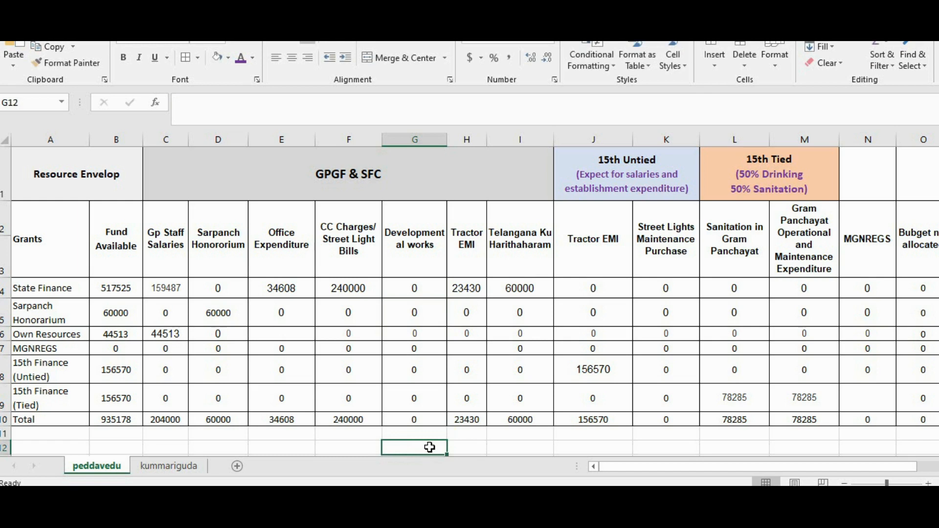
# Enter 1 as the CC Charges/Street Light Bills allocation in the 15th Finance (Tied) row, cell F9, and inspect the column's total formula.
pyautogui.click(357, 397)
pyautogui.write('1')
pyautogui.click(416, 433)
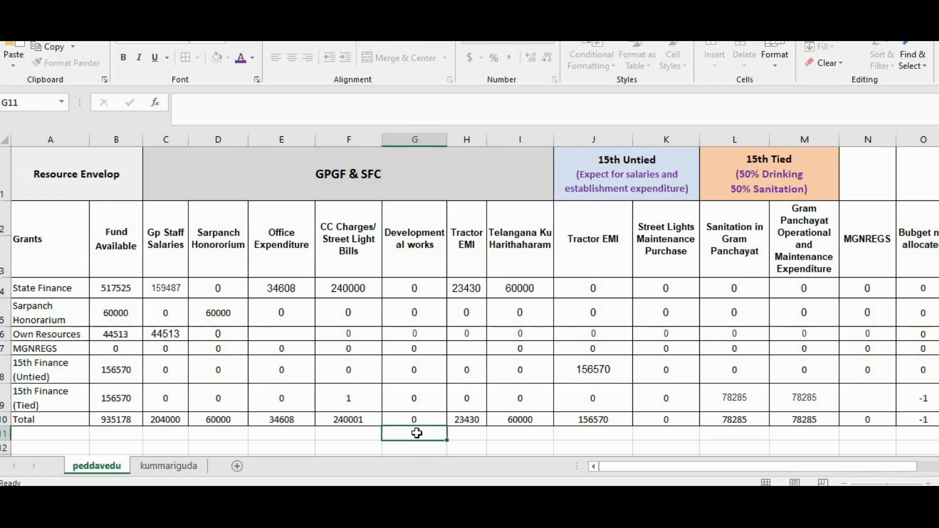
pyautogui.click(366, 421)
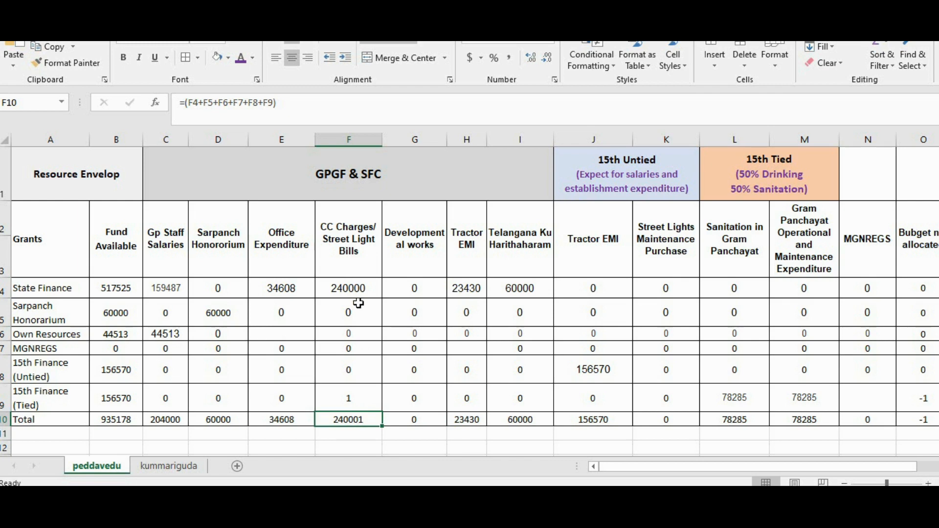
# Reset the CC Charges/Street Light Bills allocation in the 15th Finance (Tied) row, cell F9, to 0.
pyautogui.click(373, 390)
pyautogui.write('0')
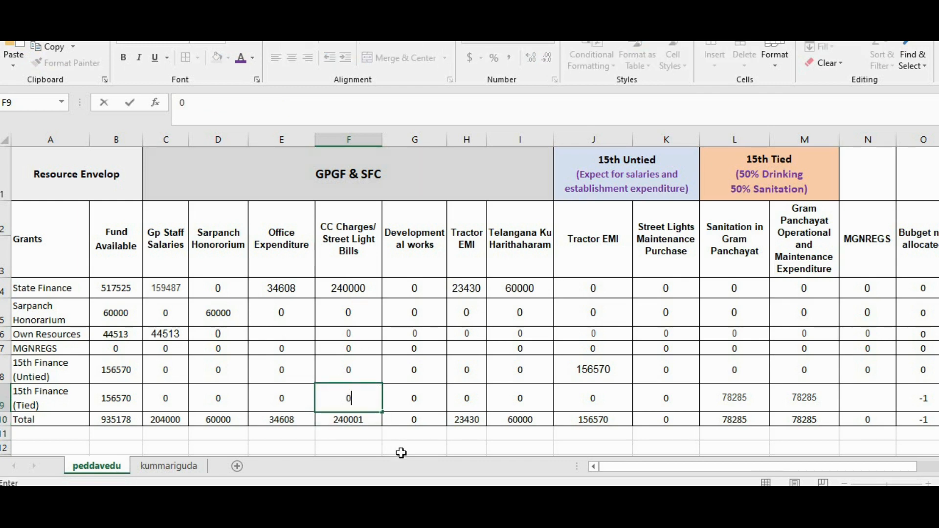
pyautogui.click(413, 441)
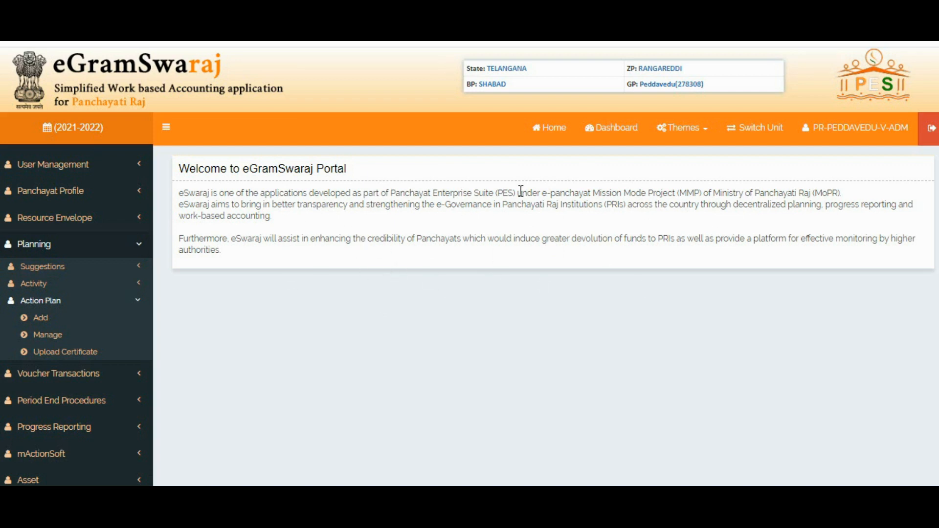
# Switch to the eGramSwaraj portal and collapse the expanded Planning section.
pyautogui.click(44, 250)
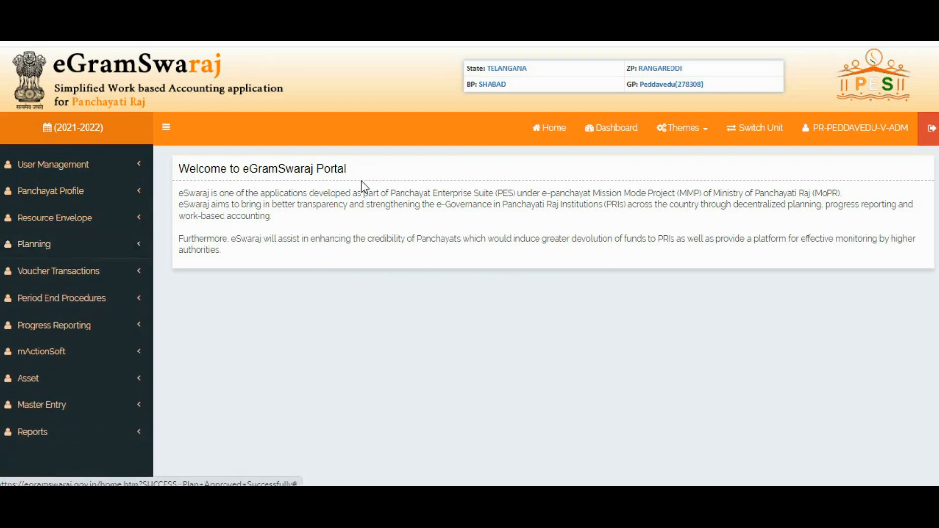